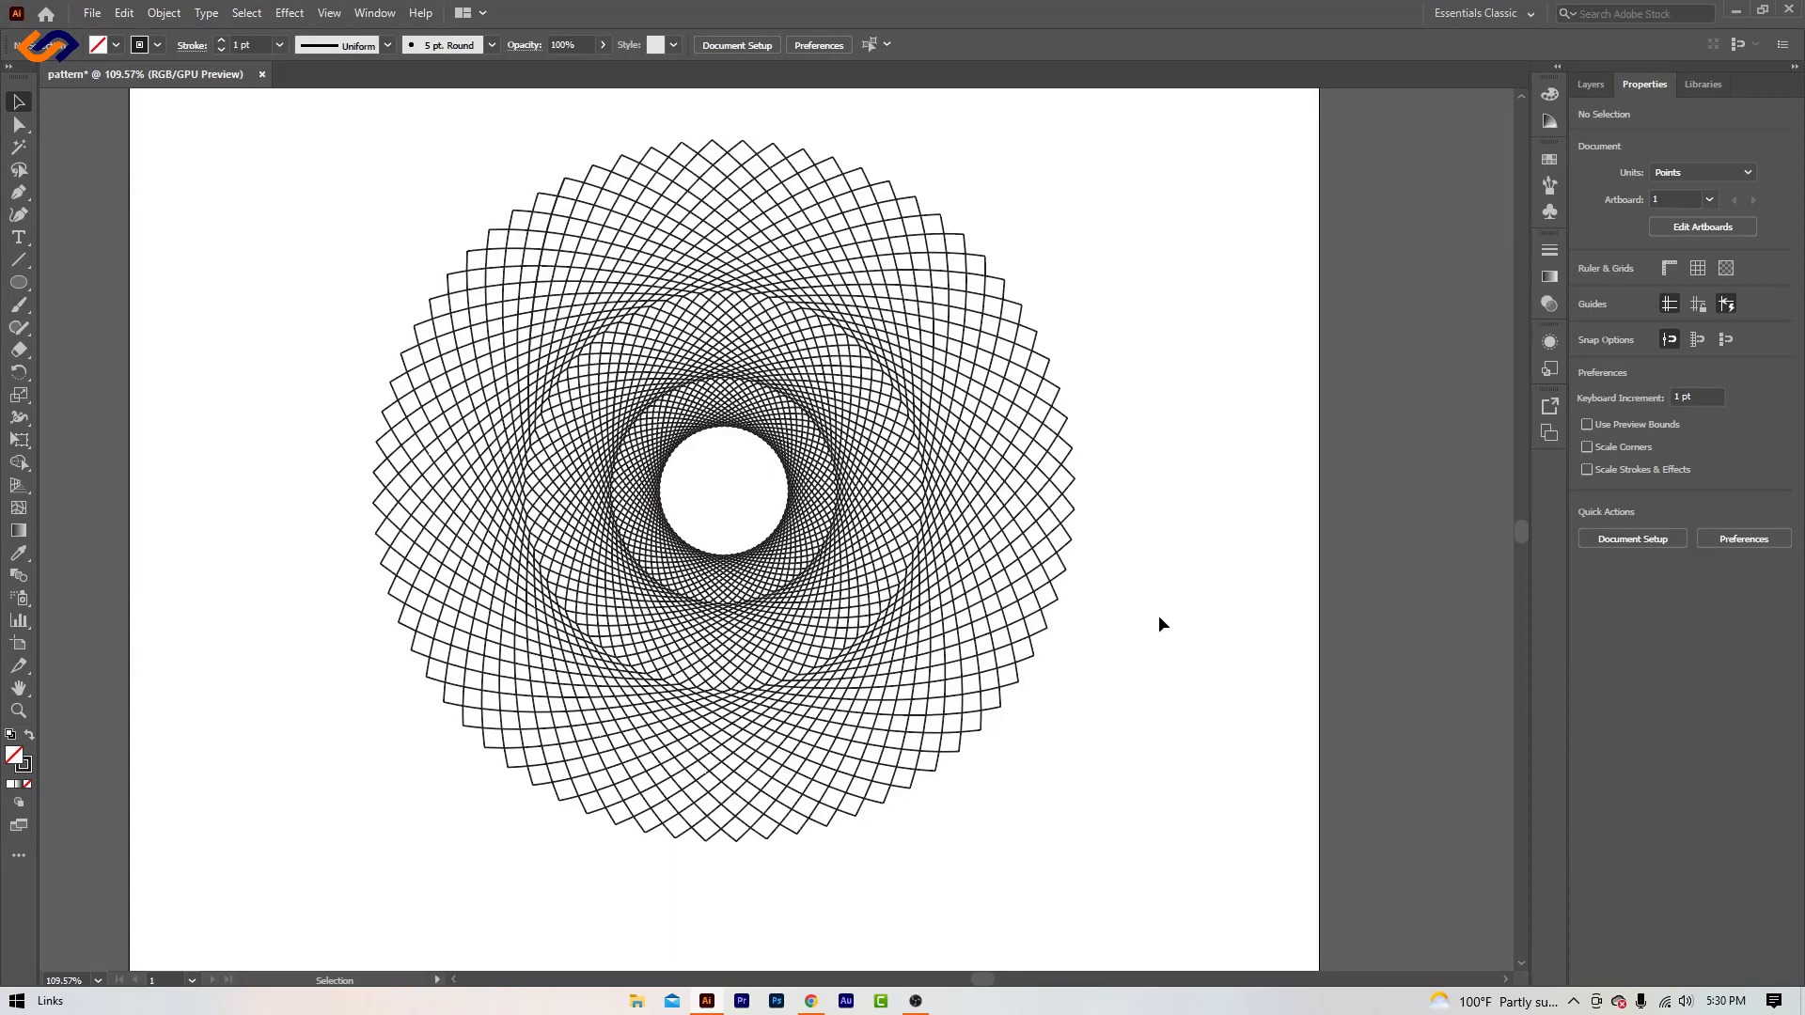
- Create a new 1080 x 1080 pt RGB document named Circlar pattern from the recent custom preset with 10 artboards
{"action": "left_click", "coordinate": [90, 13]}
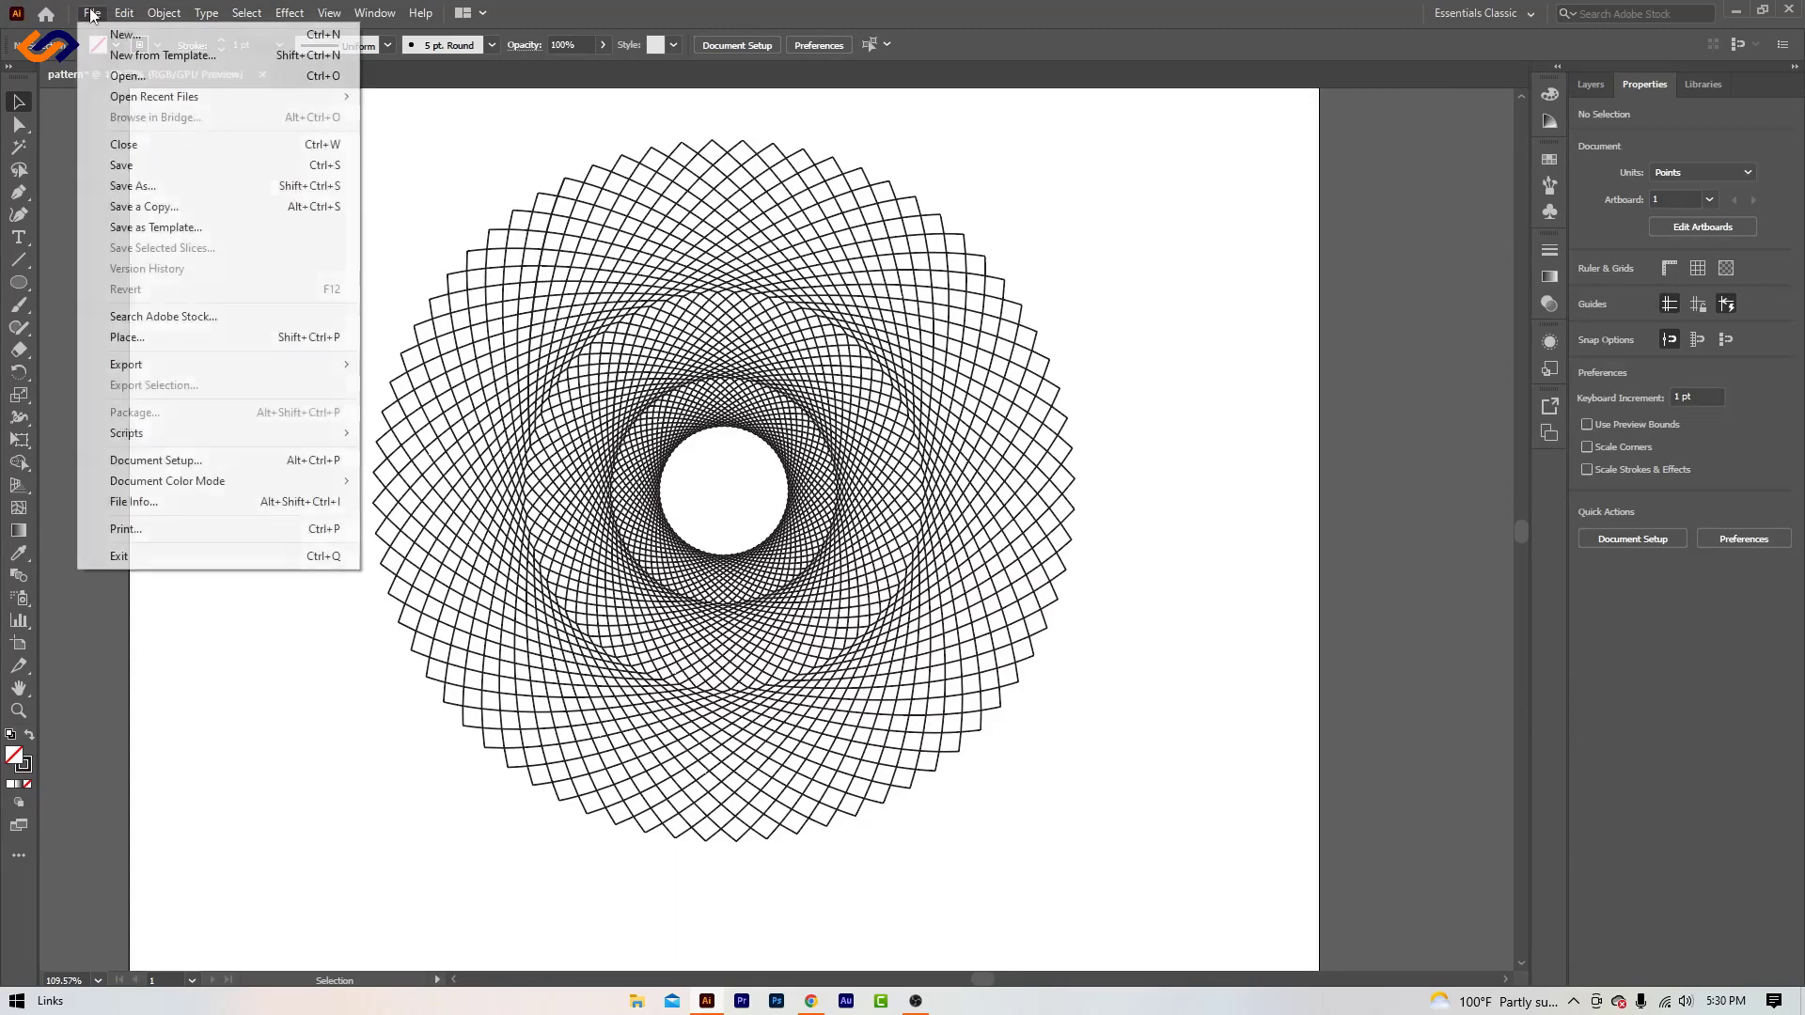
{"action": "left_click", "coordinate": [125, 35]}
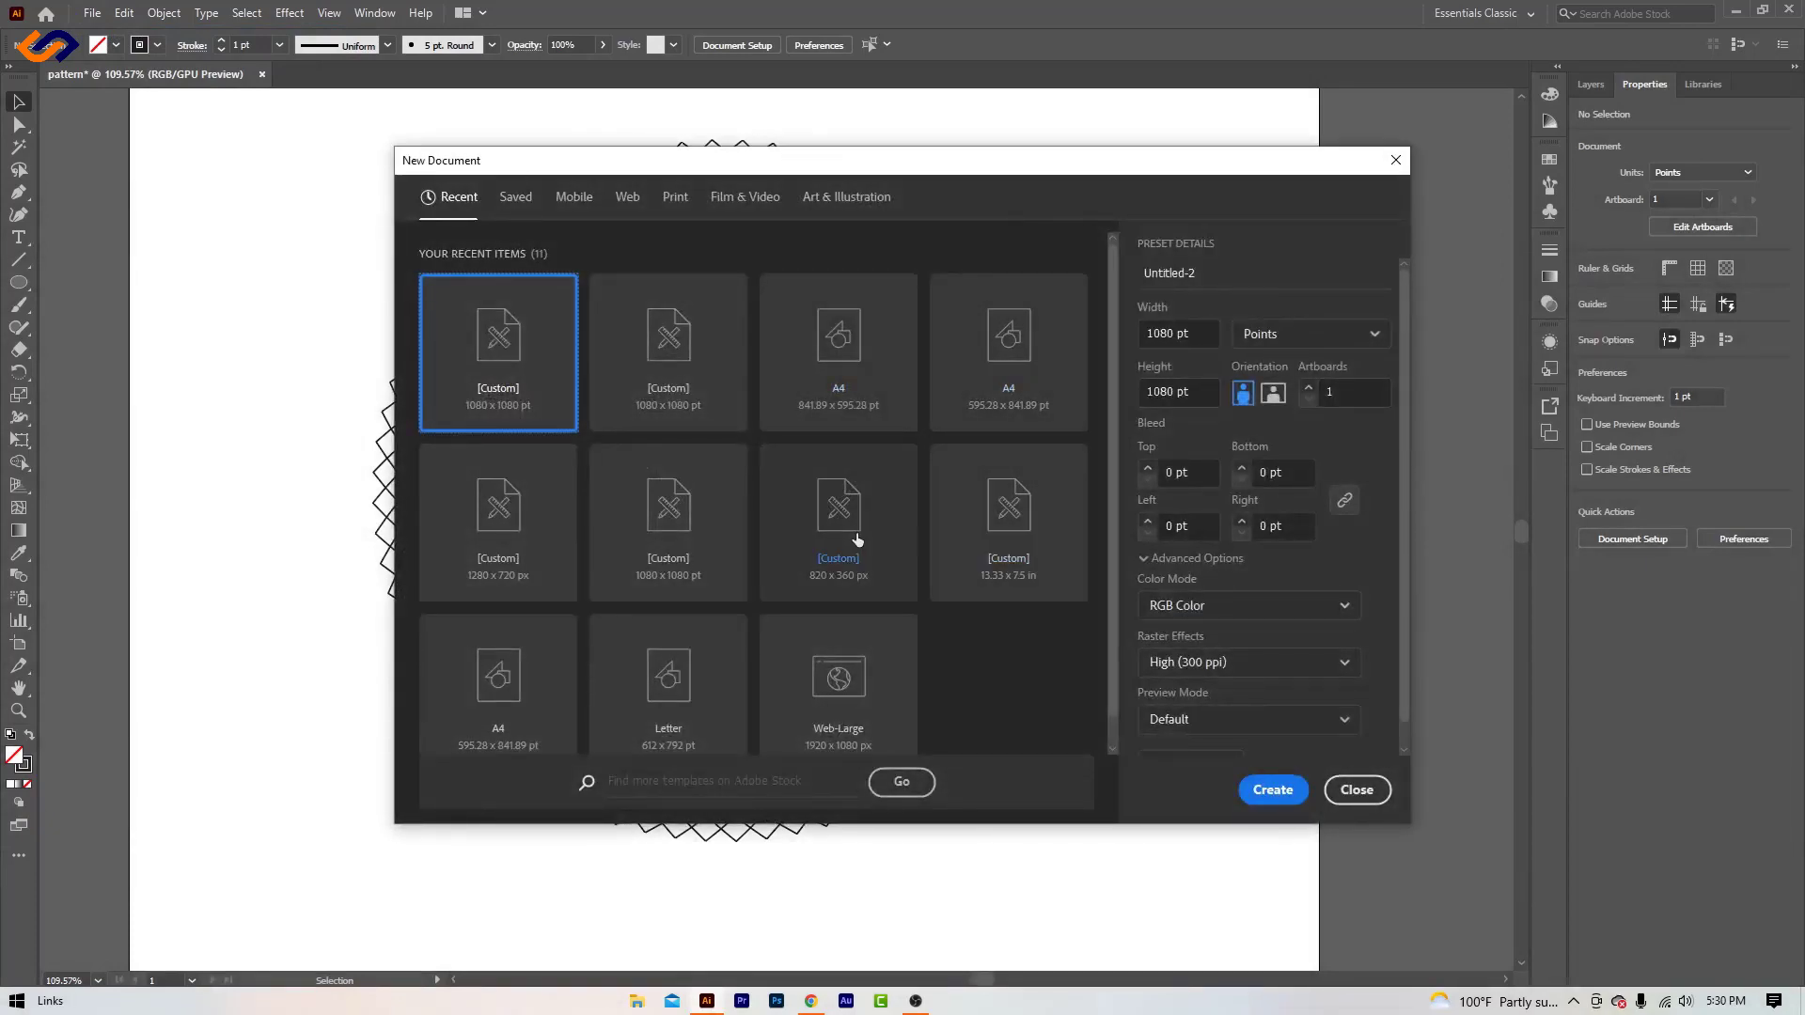
{"action": "left_click", "coordinate": [667, 540]}
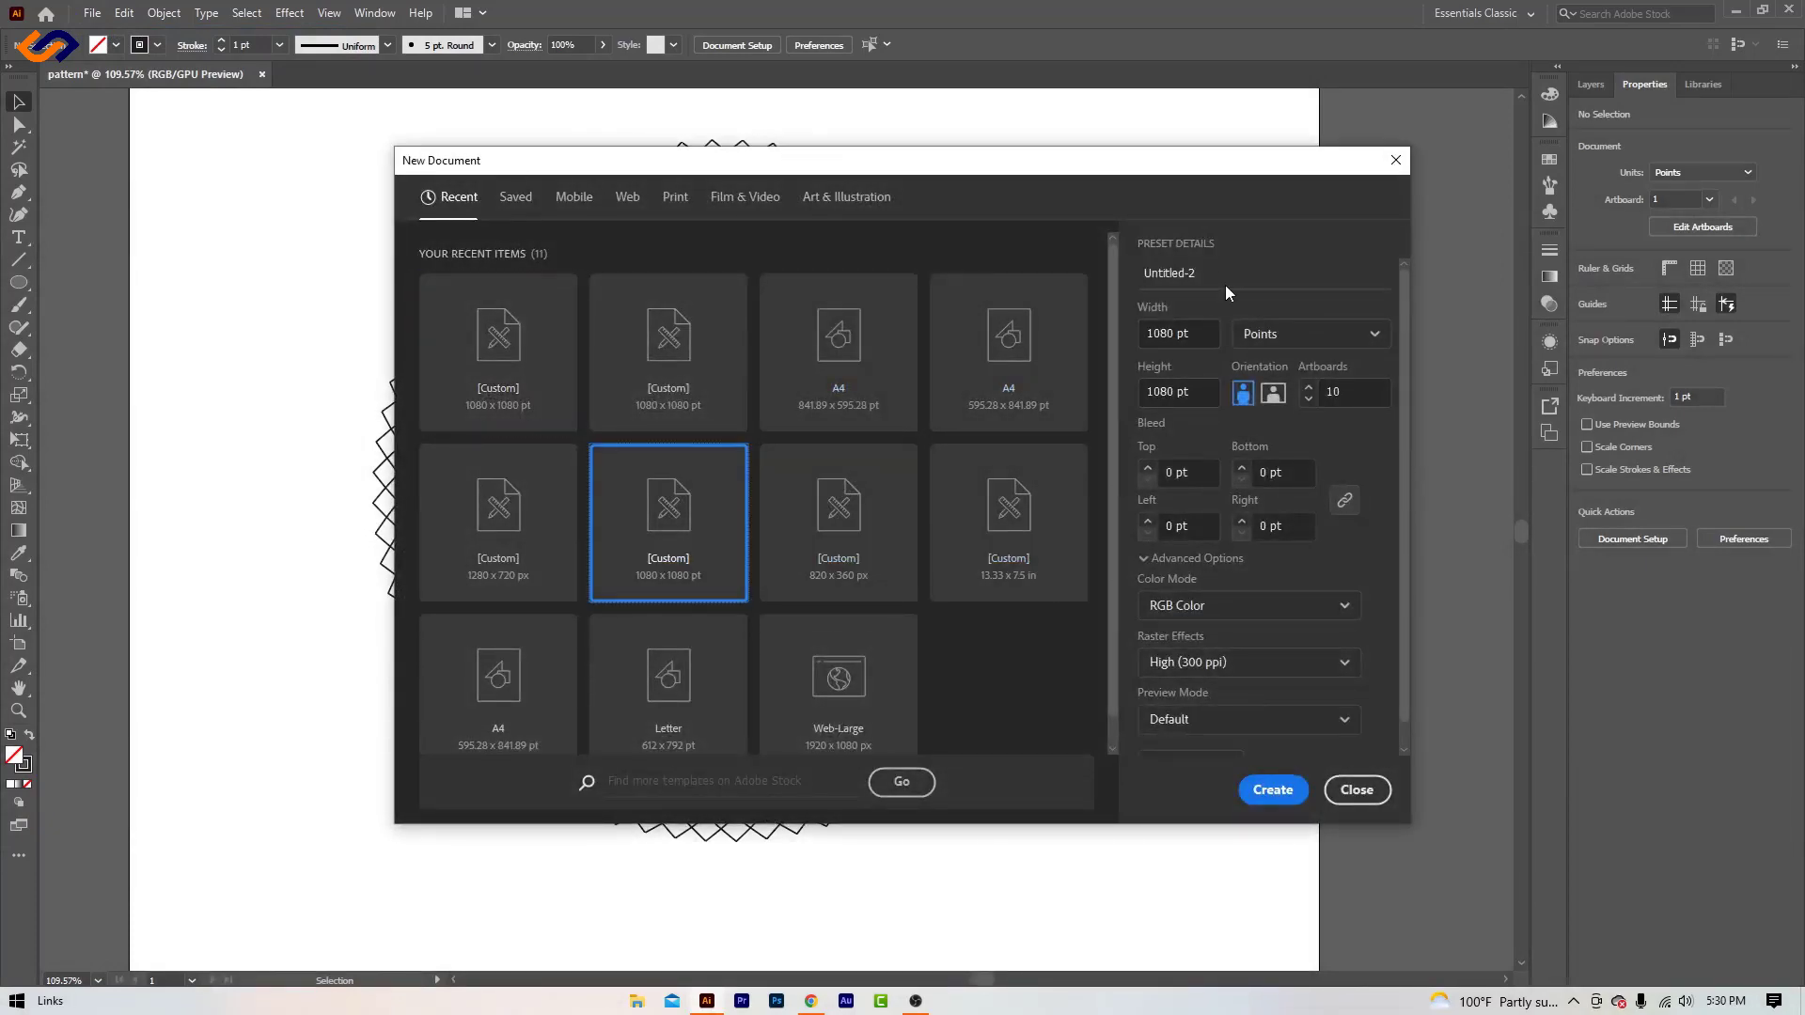
{"action": "triple_click", "coordinate": [1193, 265]}
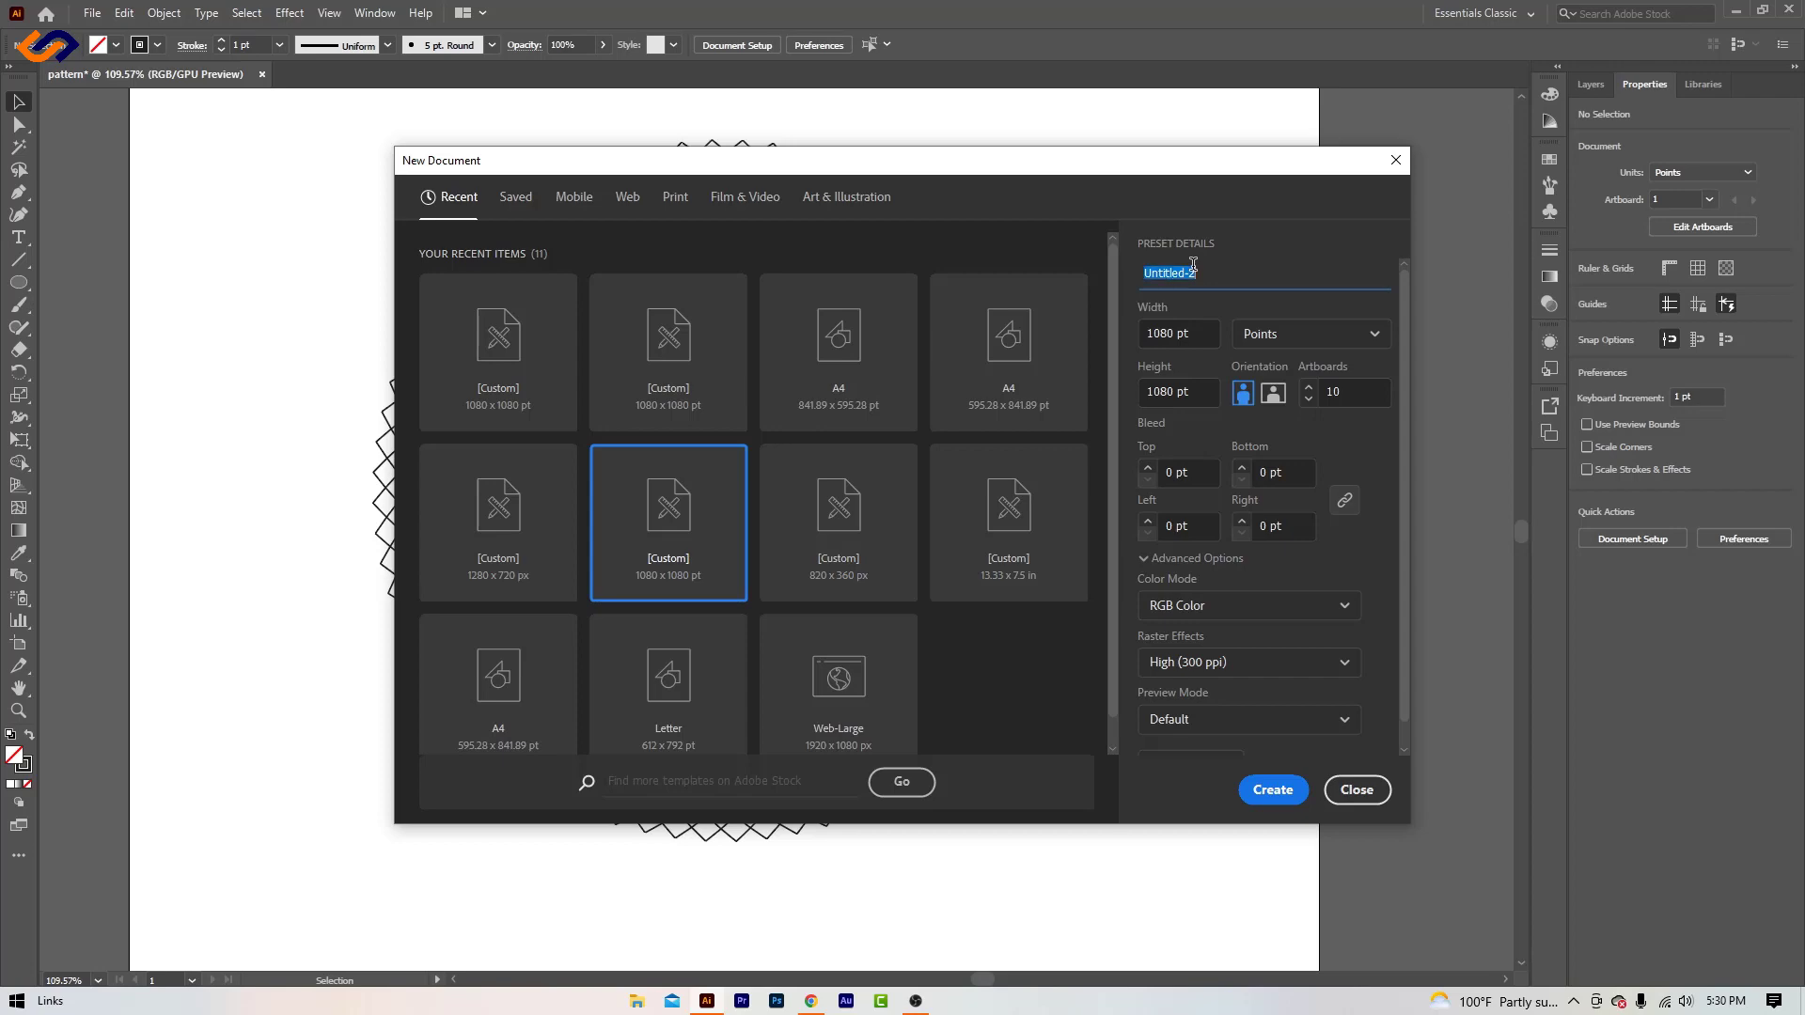
{"action": "type", "text": "Circlar pattern"}
{"action": "left_click", "coordinate": [1272, 790]}
- Draw a circle about 383 pt in diameter near the middle of the first artboard with the Ellipse tool
{"action": "key", "text": "h"}
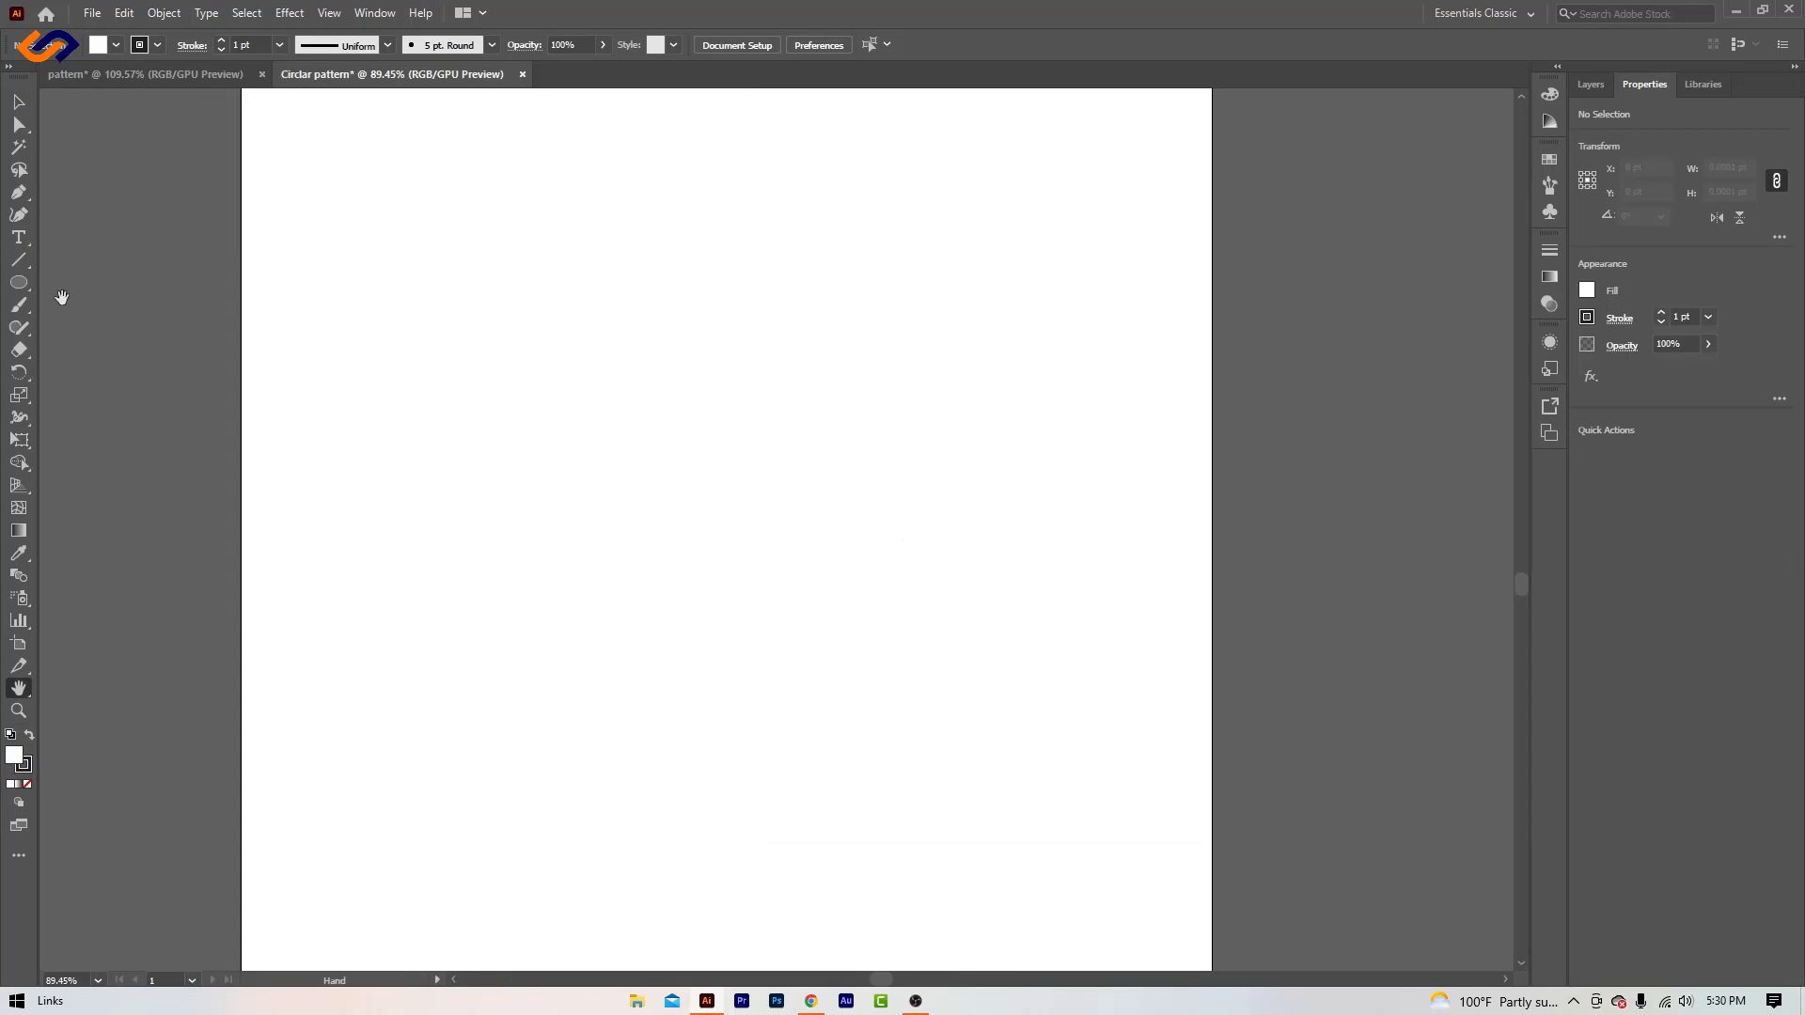
{"action": "left_click", "coordinate": [19, 282]}
{"action": "right_click", "coordinate": [19, 283]}
{"action": "left_click", "coordinate": [152, 329]}
{"action": "left_click_drag", "start_coordinate": [745, 499], "coordinate": [874, 650]}
- Center the circle horizontally and vertically on the artboard, and deselect it
{"action": "left_click", "coordinate": [19, 103]}
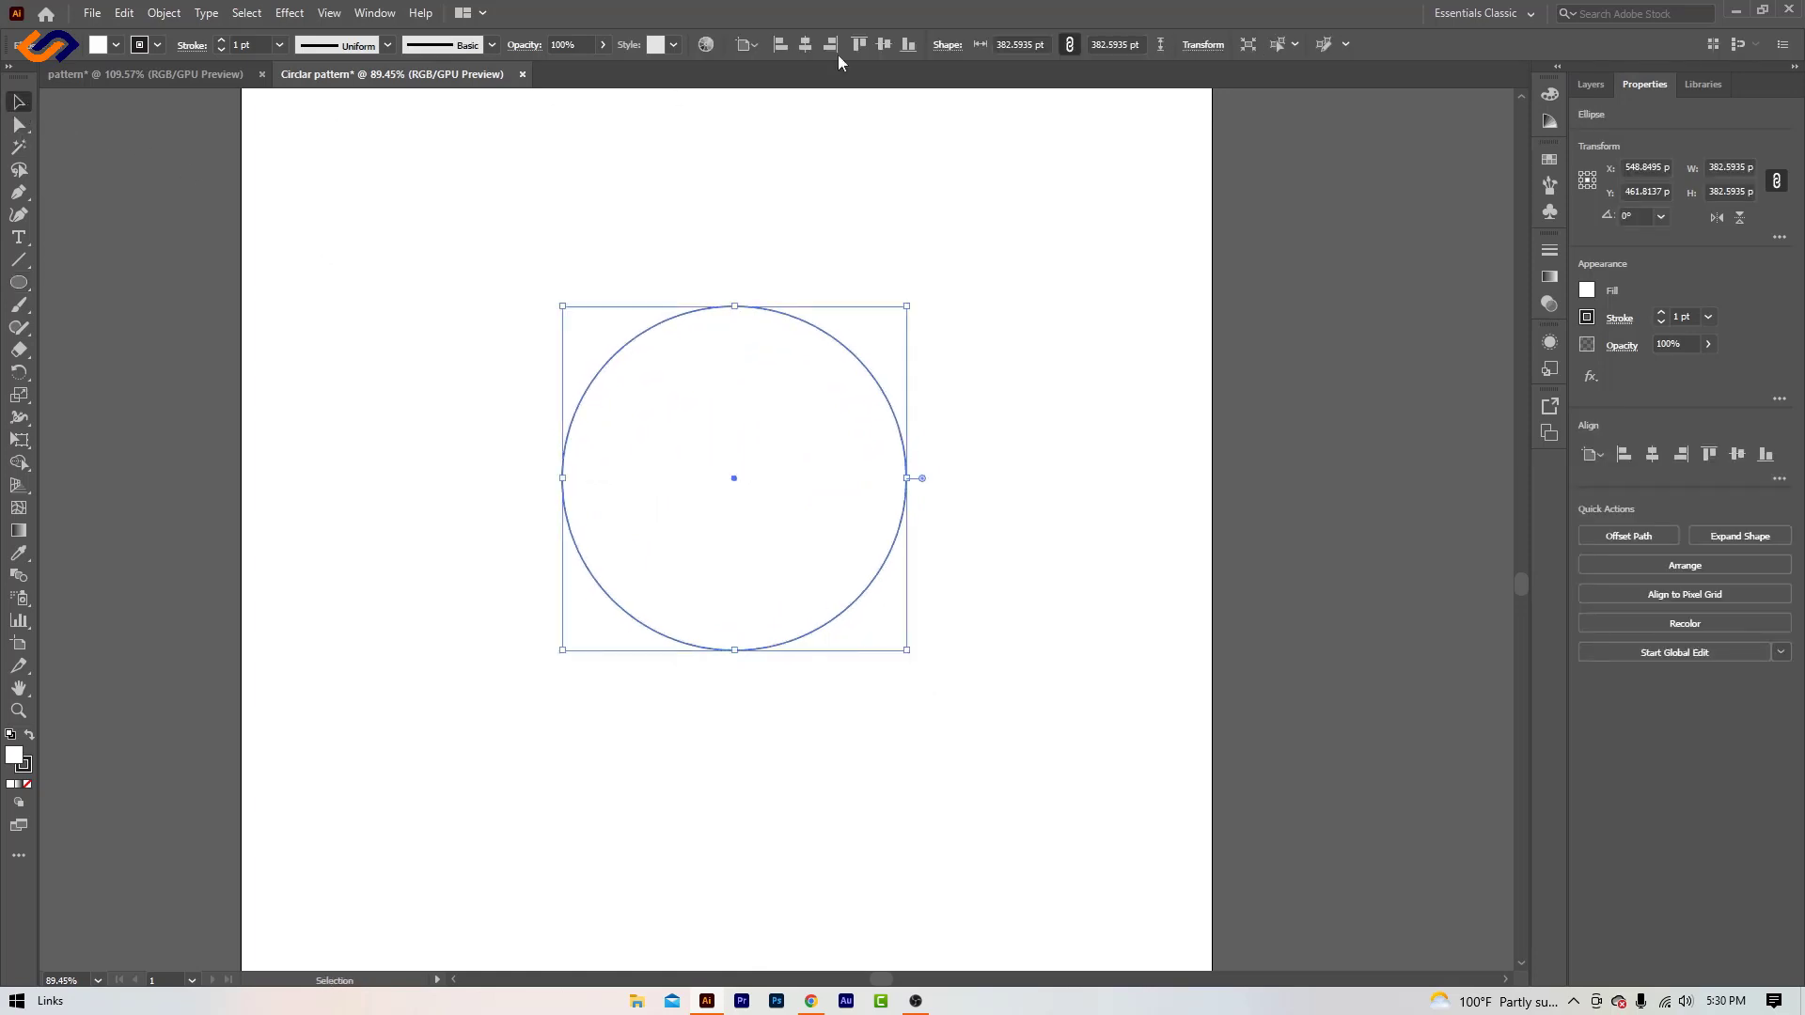
{"action": "left_click", "coordinate": [808, 44]}
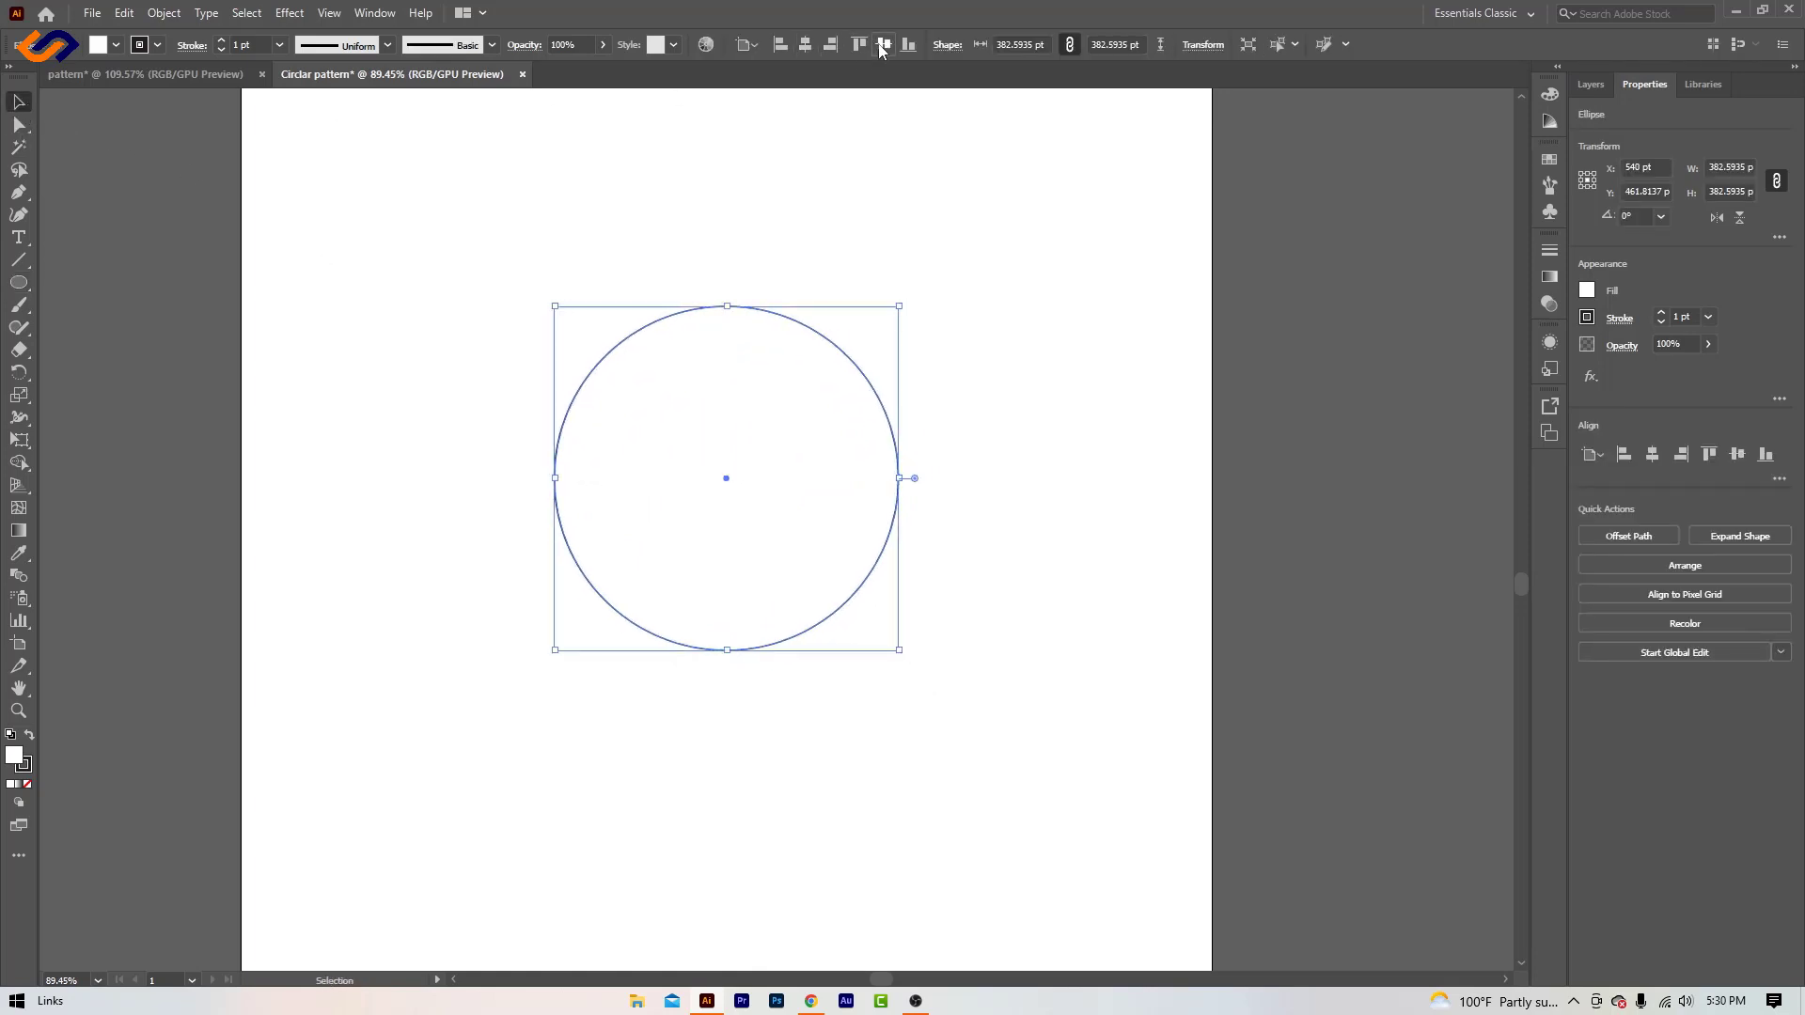
{"action": "left_click", "coordinate": [883, 44]}
{"action": "left_click", "coordinate": [987, 442]}
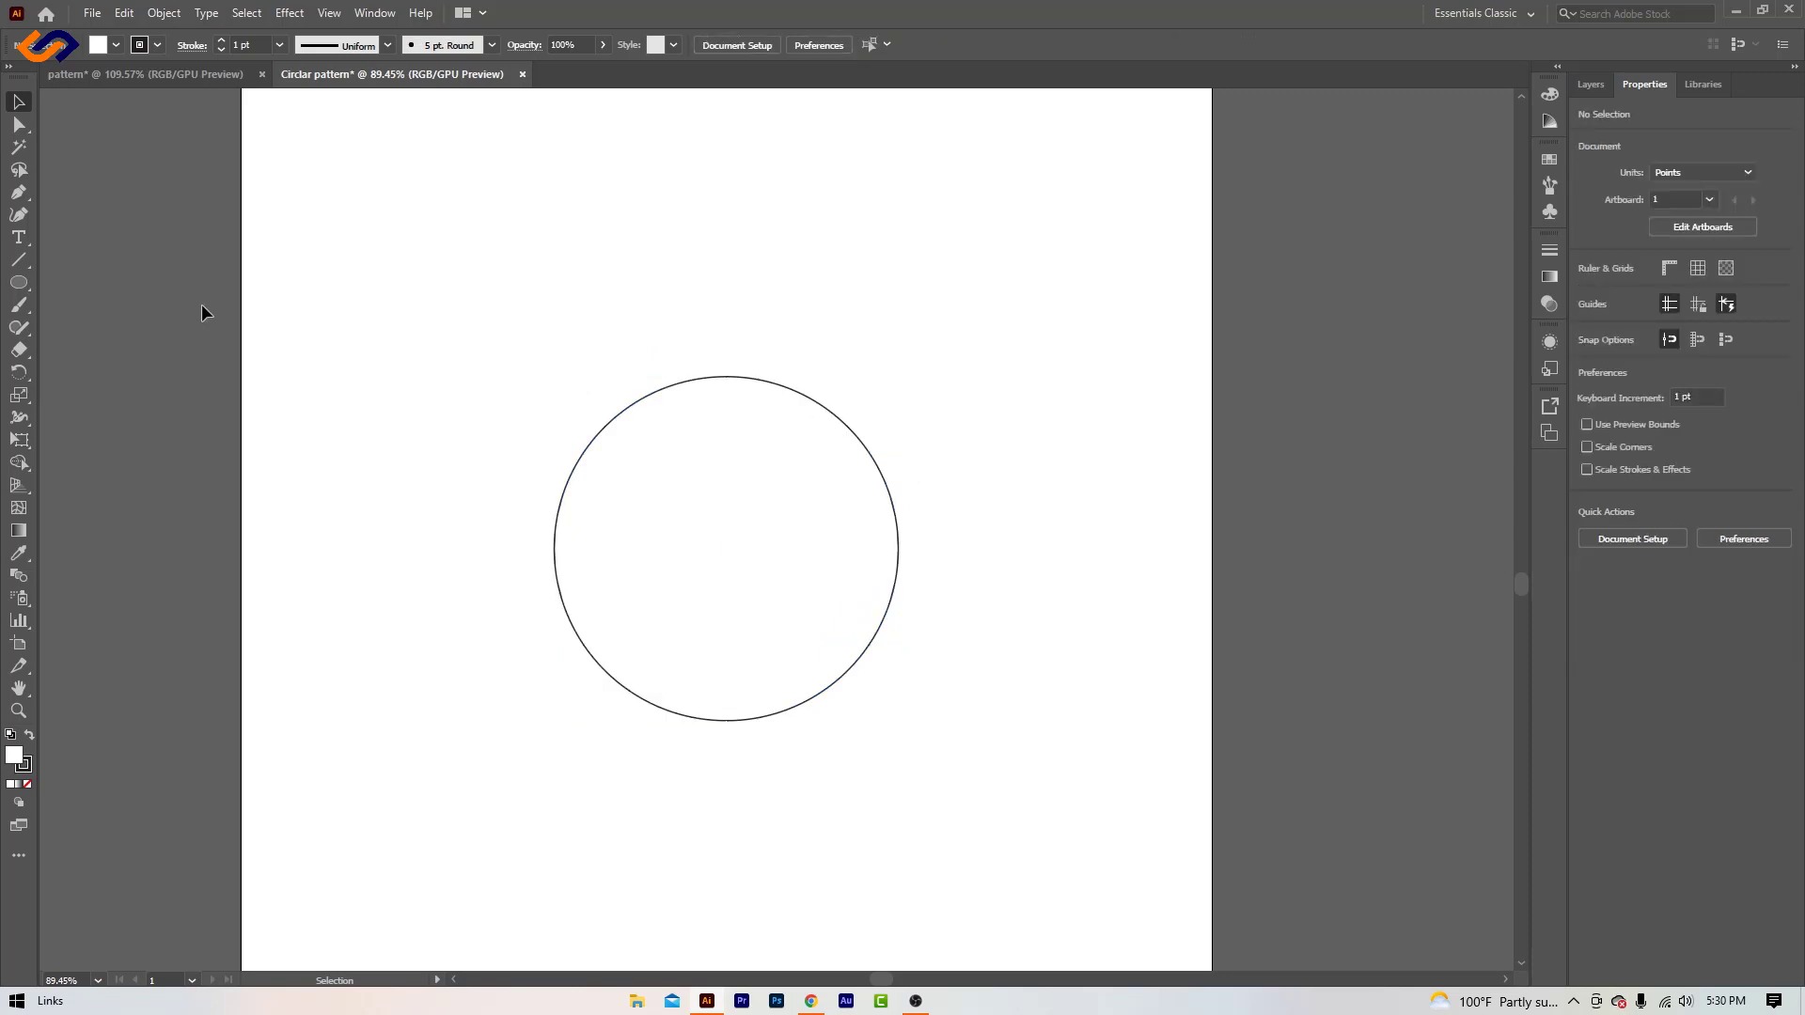
- Draw an open curve about 94 pt wide and 270 pt high with the Pen tool, rising from the circle's left edge
{"action": "left_click", "coordinate": [18, 192]}
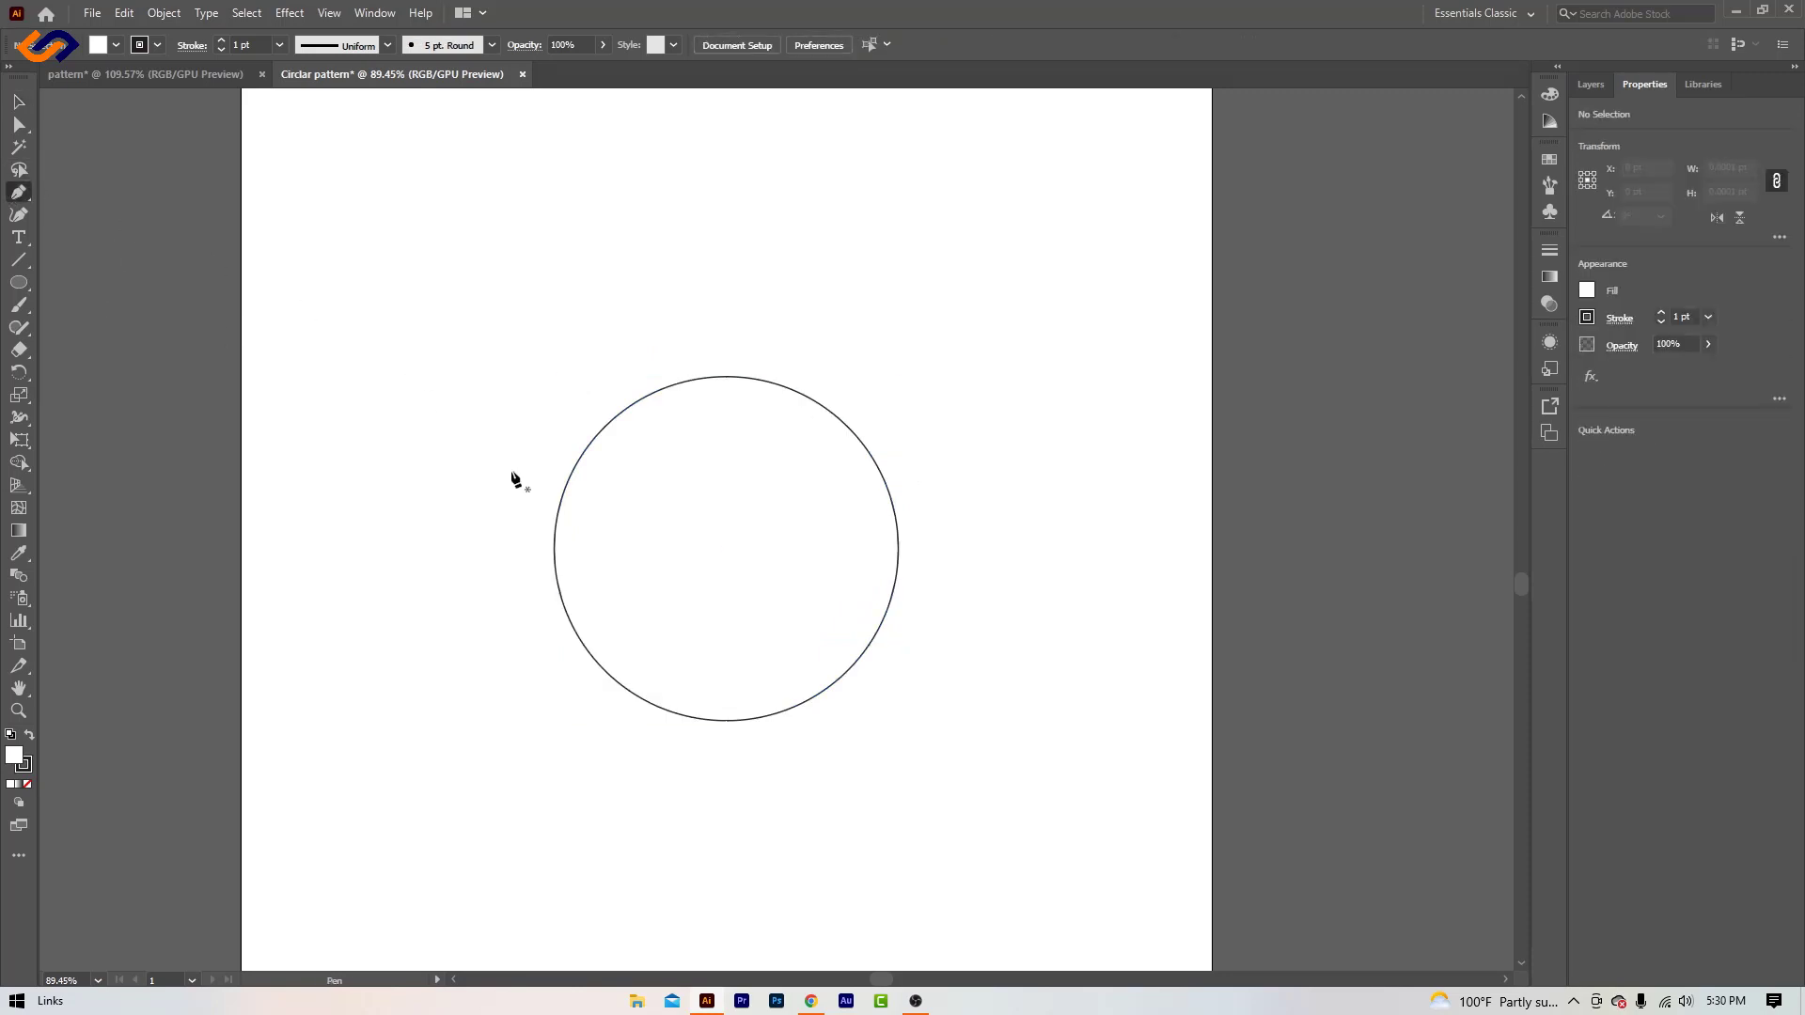
{"action": "left_click", "coordinate": [554, 508]}
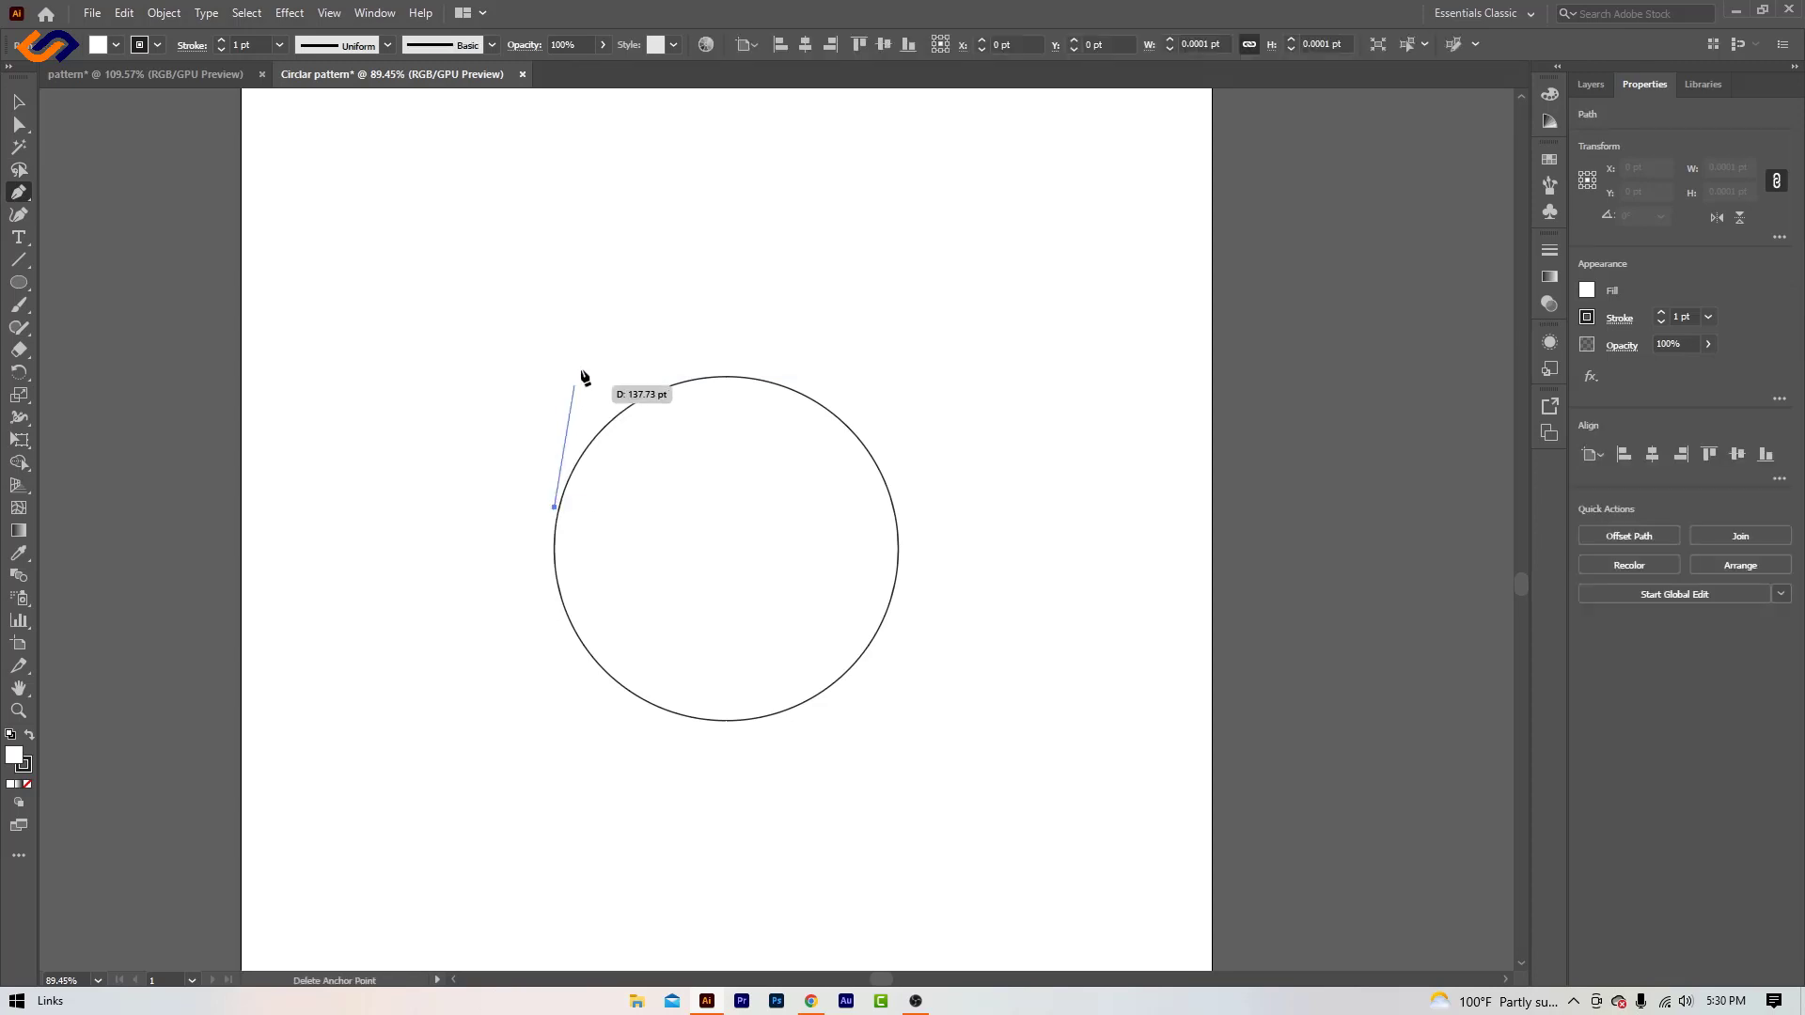
{"action": "left_click", "coordinate": [639, 267]}
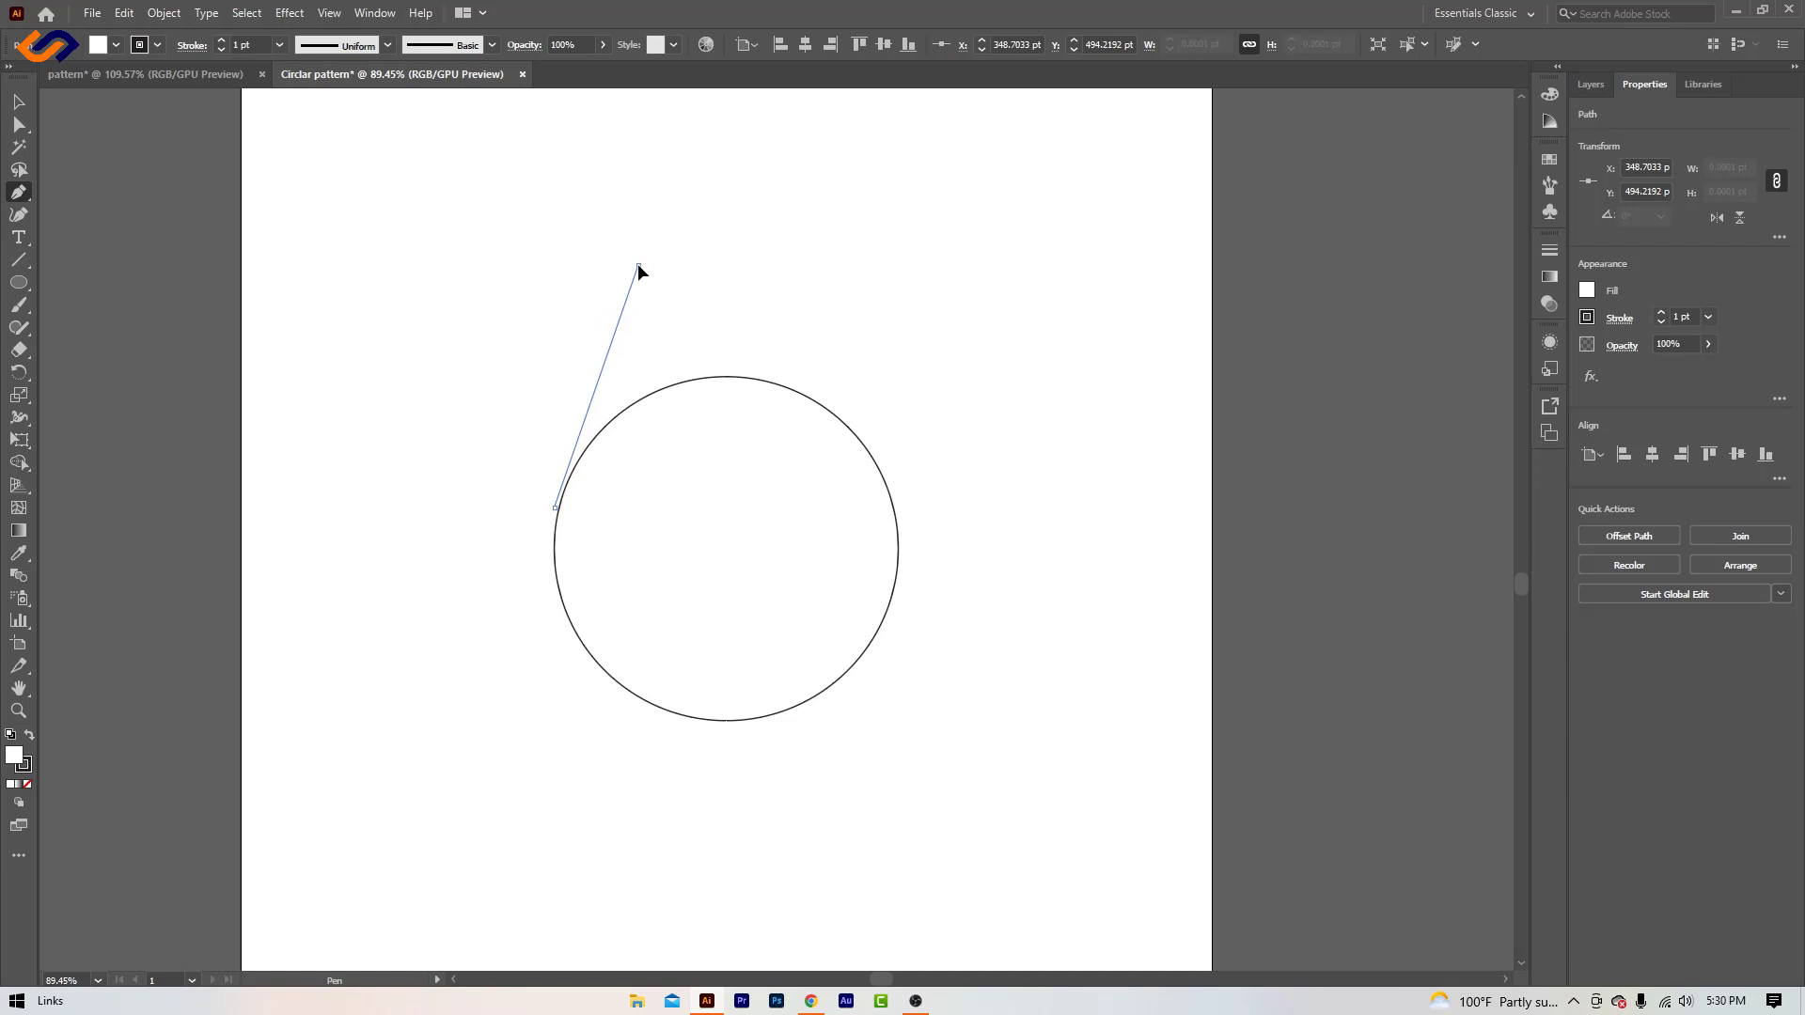
{"action": "left_click_drag", "start_coordinate": [639, 267], "coordinate": [702, 161]}
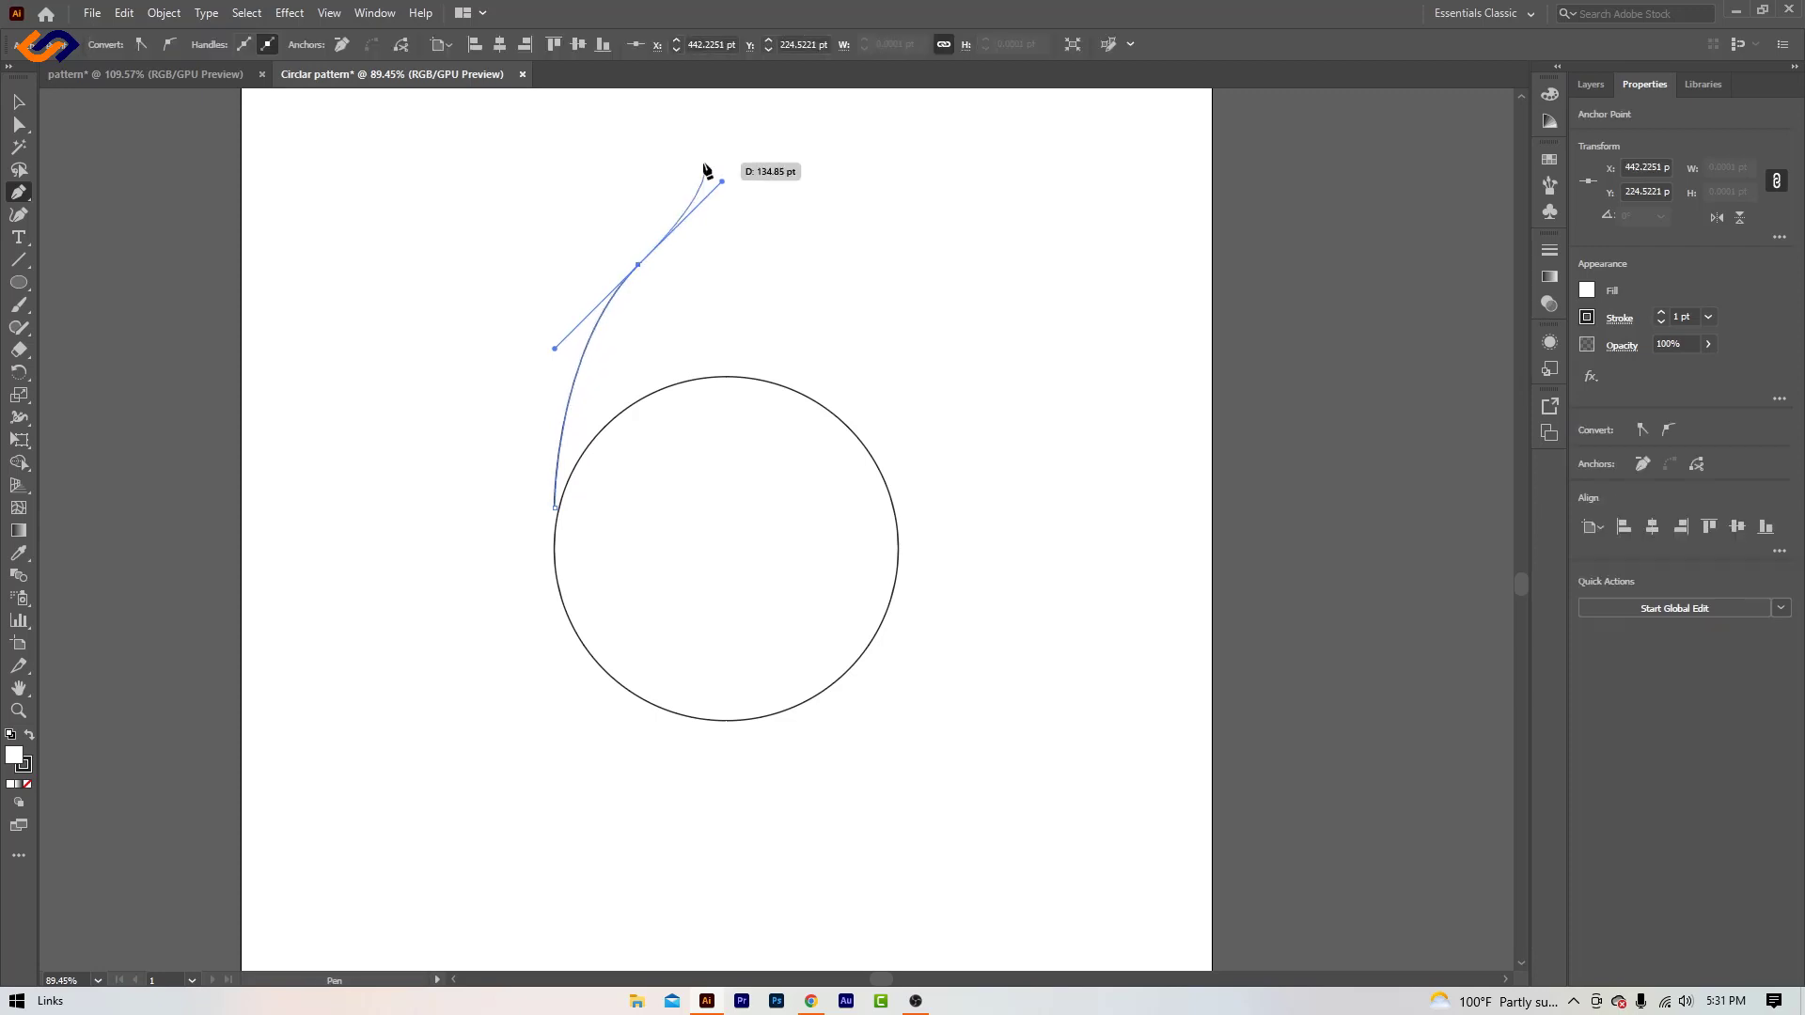
{"action": "left_click", "coordinate": [16, 103]}
{"action": "left_click", "coordinate": [457, 491]}
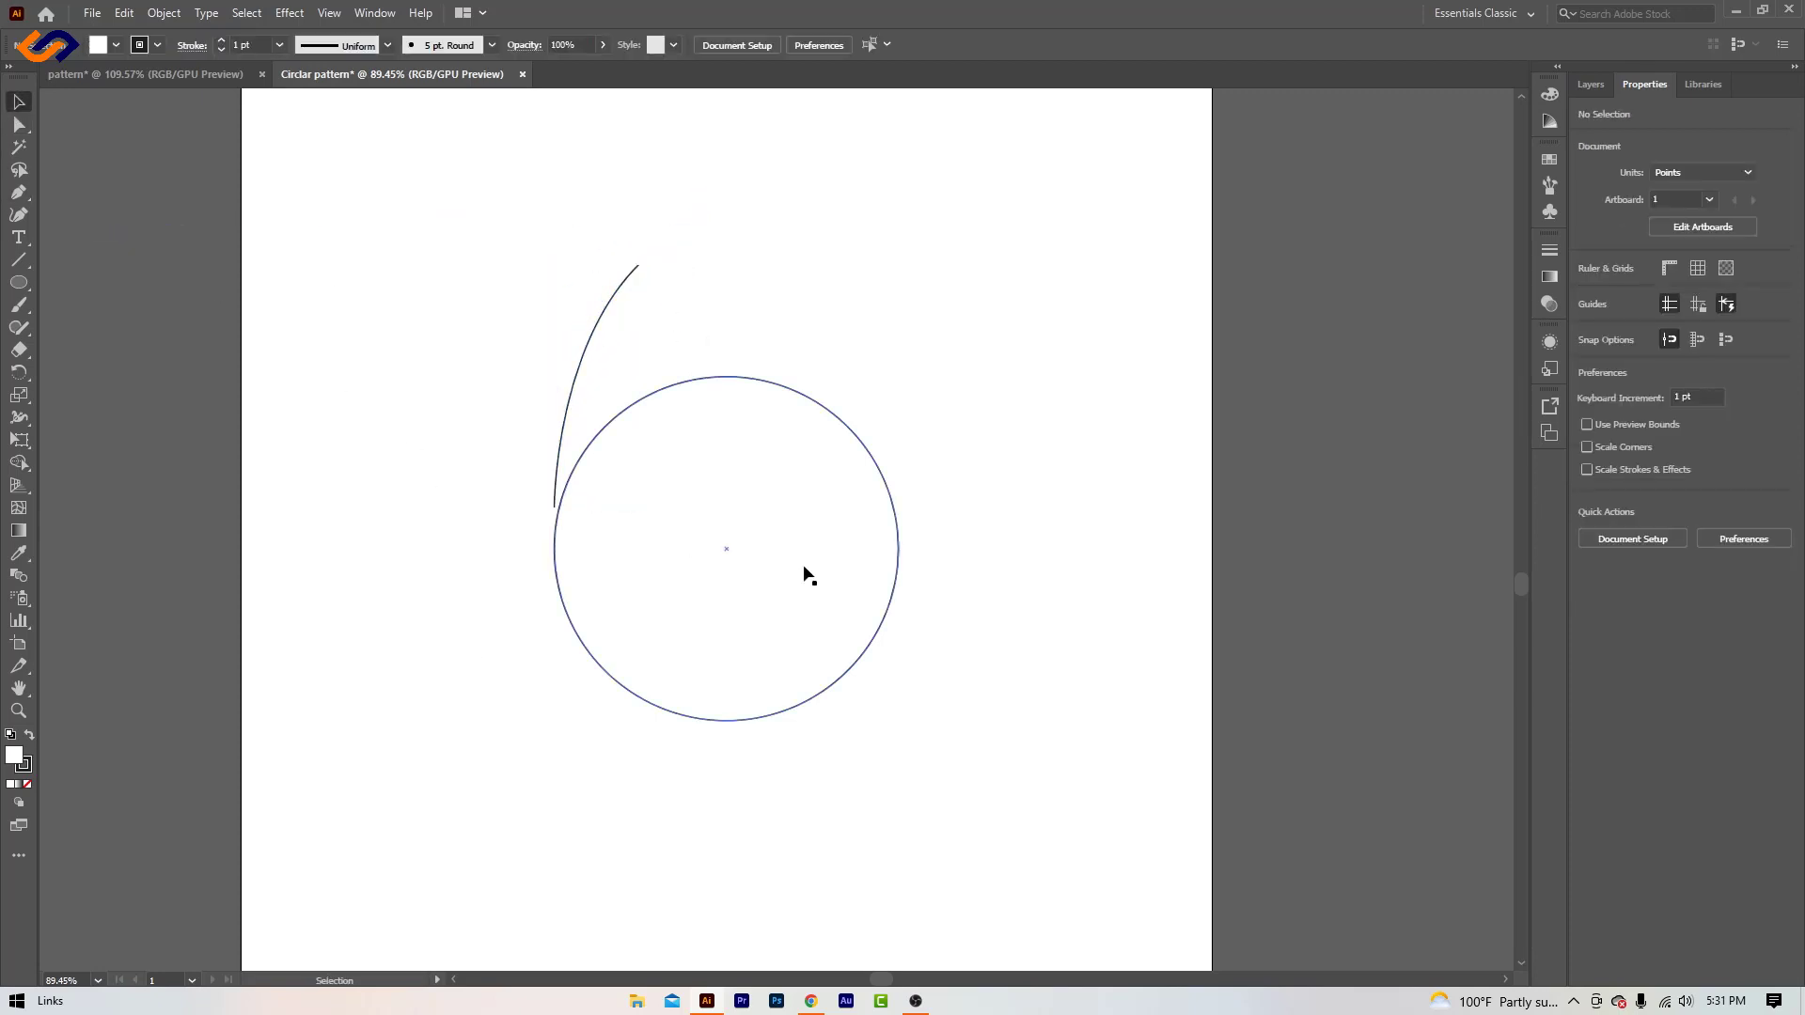
- Make a copy of the curve rotated 5° around the circle's center, previewing the rotation first
{"action": "left_click_drag", "start_coordinate": [500, 228], "coordinate": [705, 272]}
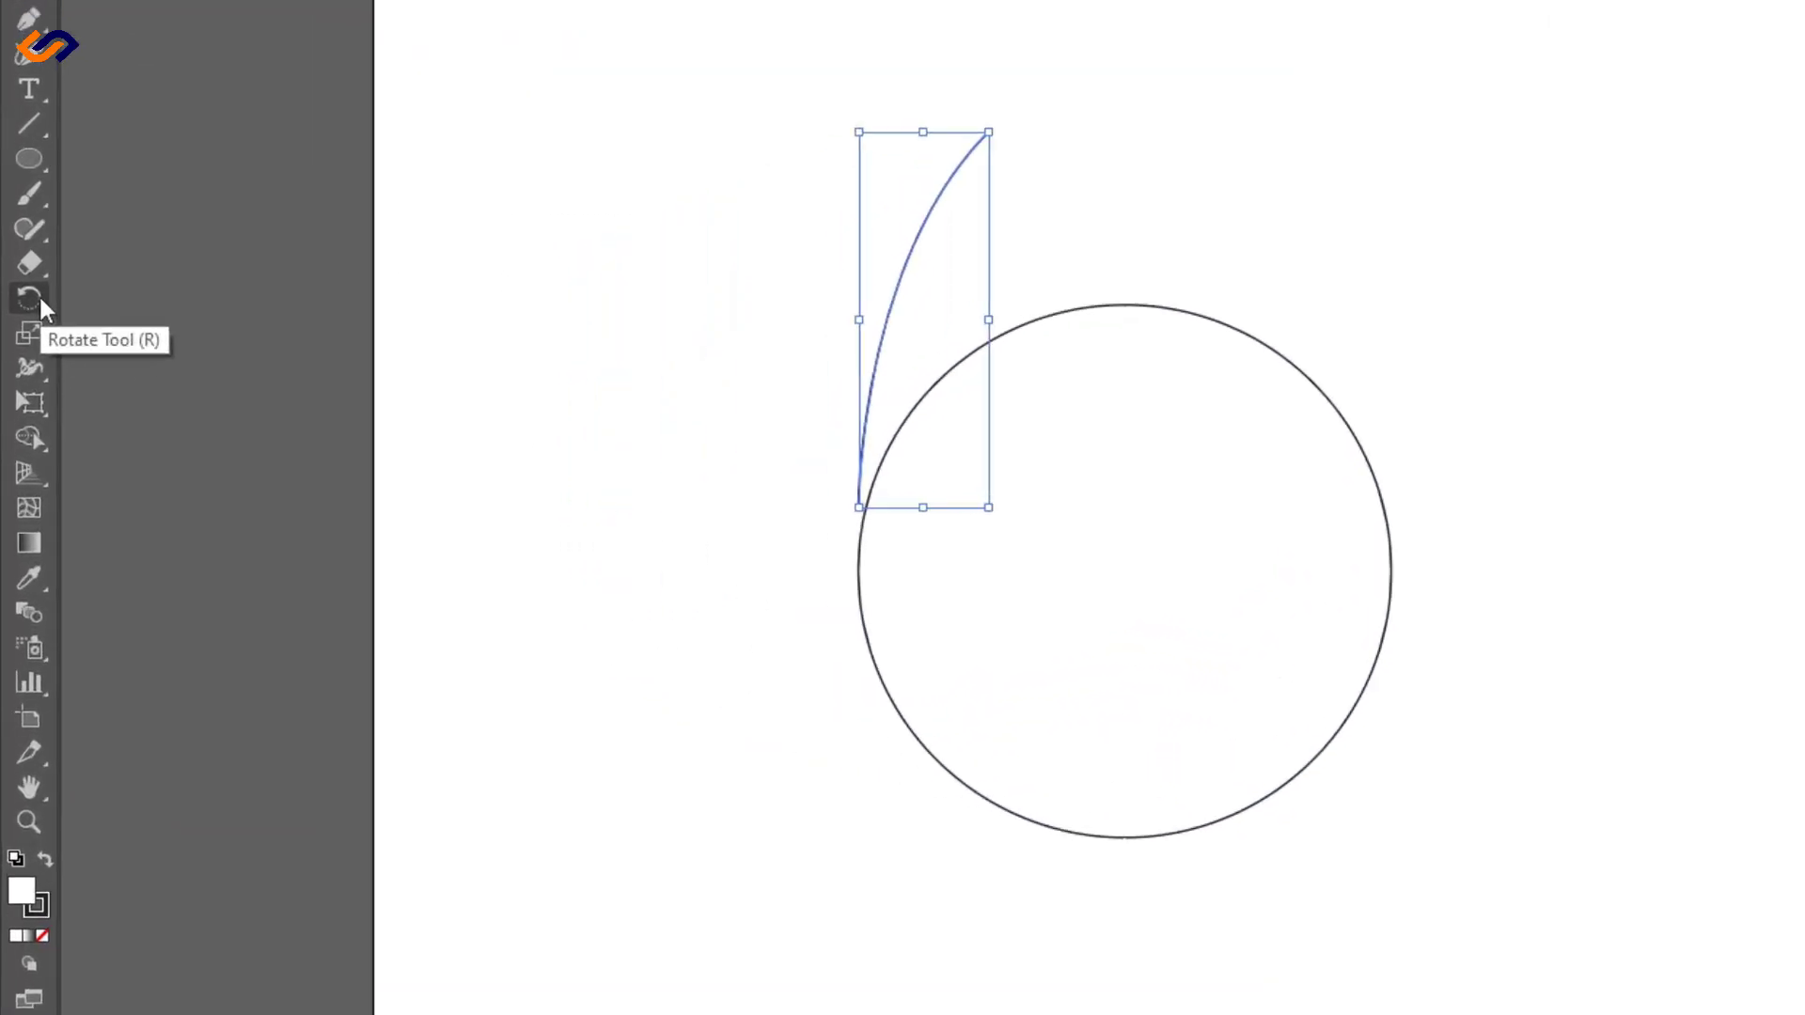
{"action": "left_click", "coordinate": [20, 373]}
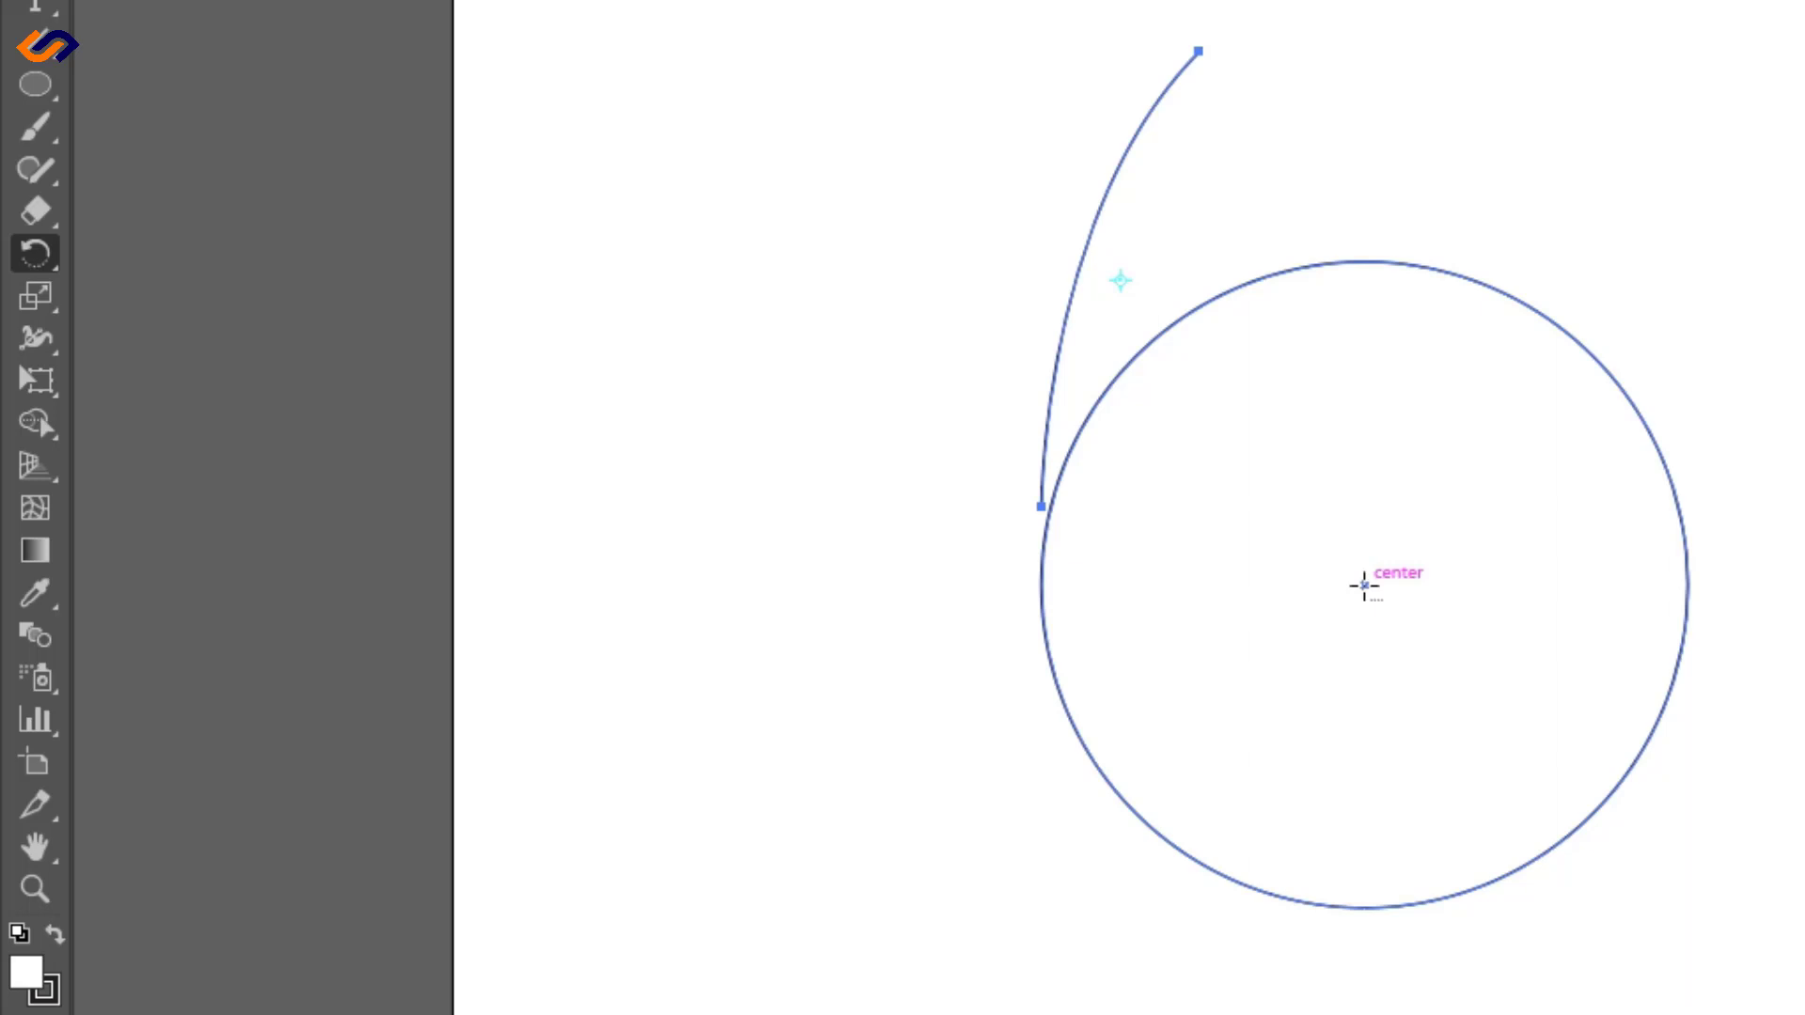
{"action": "left_click", "coordinate": [1364, 585], "text": "alt"}
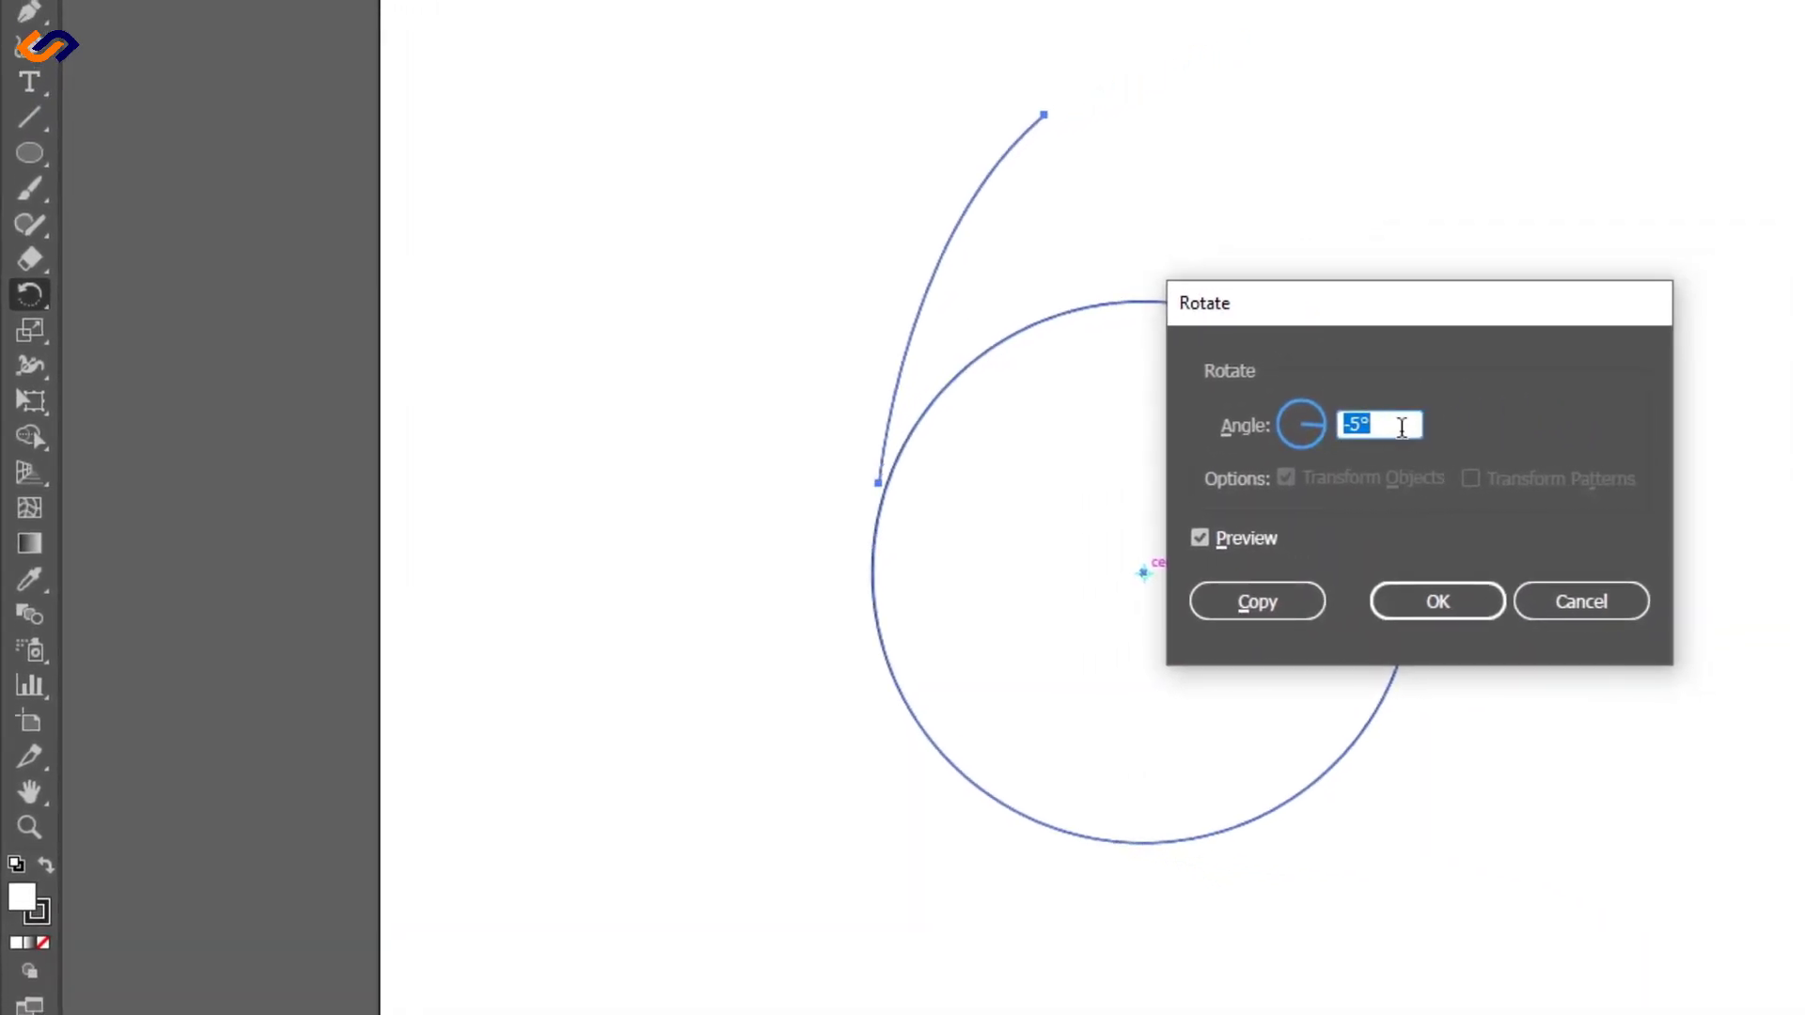
{"action": "left_click_drag", "start_coordinate": [1384, 427], "coordinate": [1326, 423]}
{"action": "type", "text": "5"}
{"action": "left_click", "coordinate": [1201, 538]}
{"action": "left_click", "coordinate": [1200, 537]}
{"action": "left_click", "coordinate": [1200, 537]}
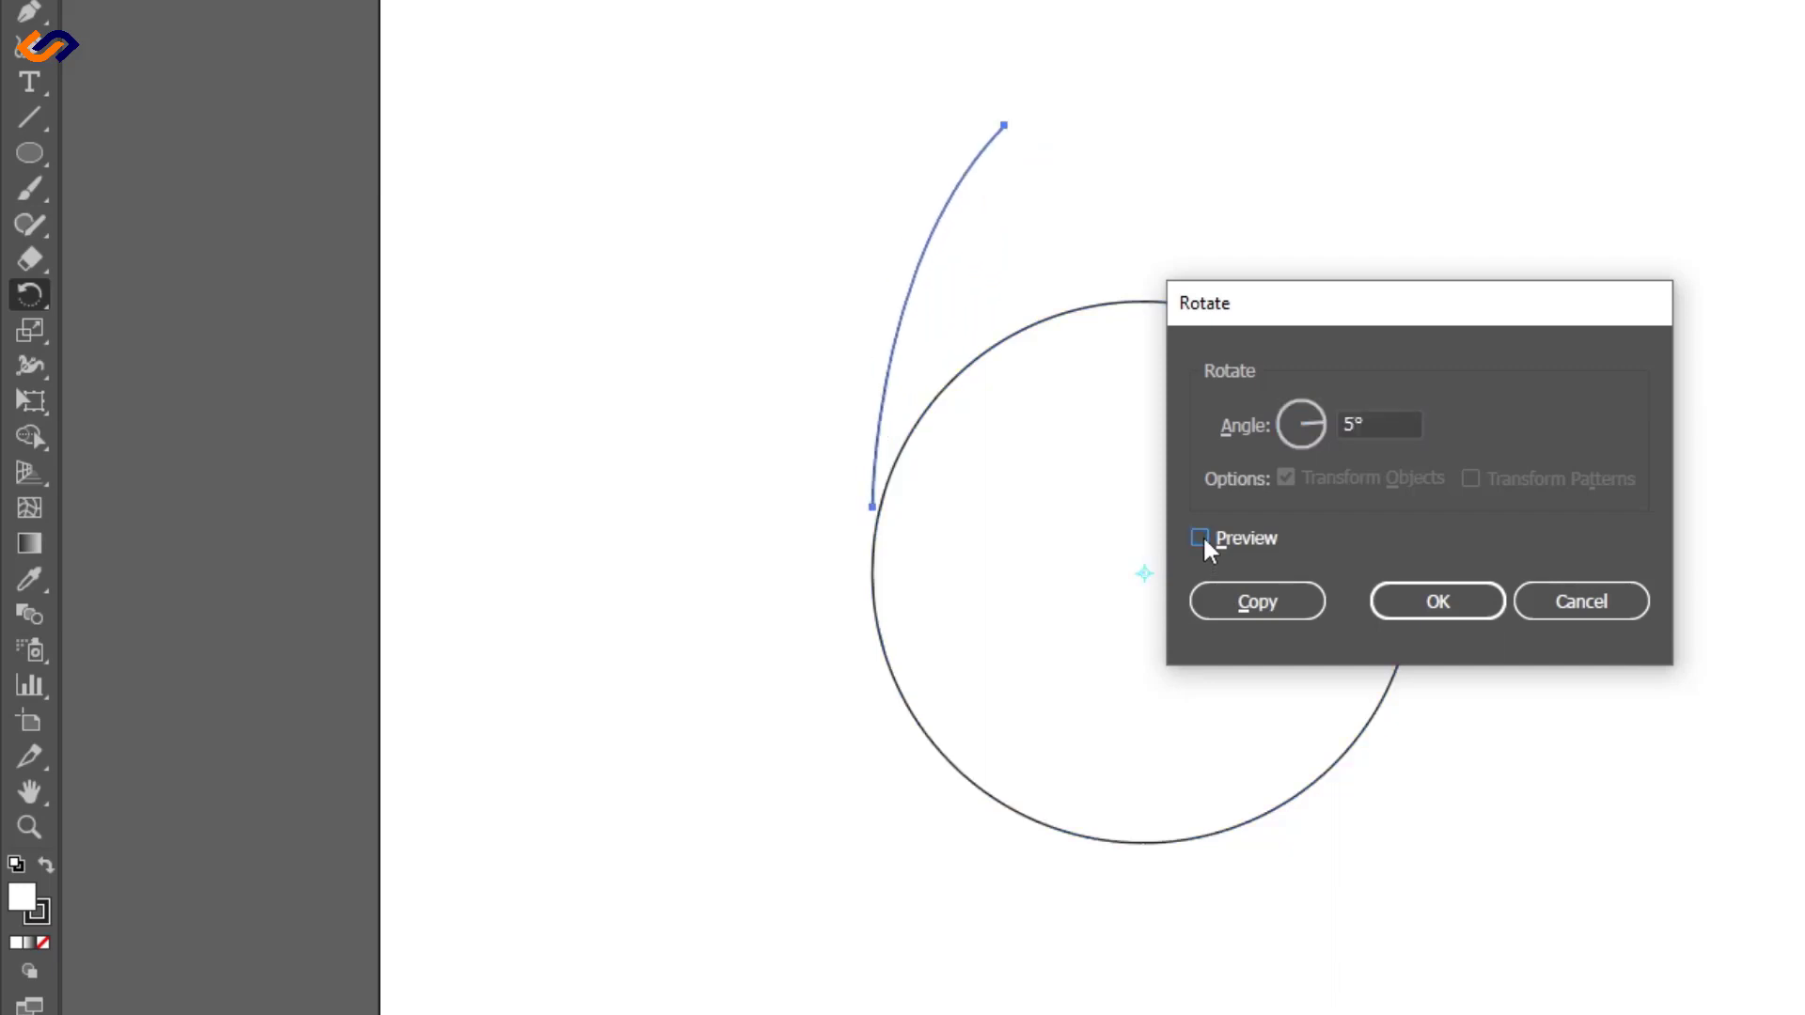
{"action": "left_click", "coordinate": [1200, 538]}
{"action": "left_click", "coordinate": [1201, 538]}
{"action": "left_click", "coordinate": [1201, 537]}
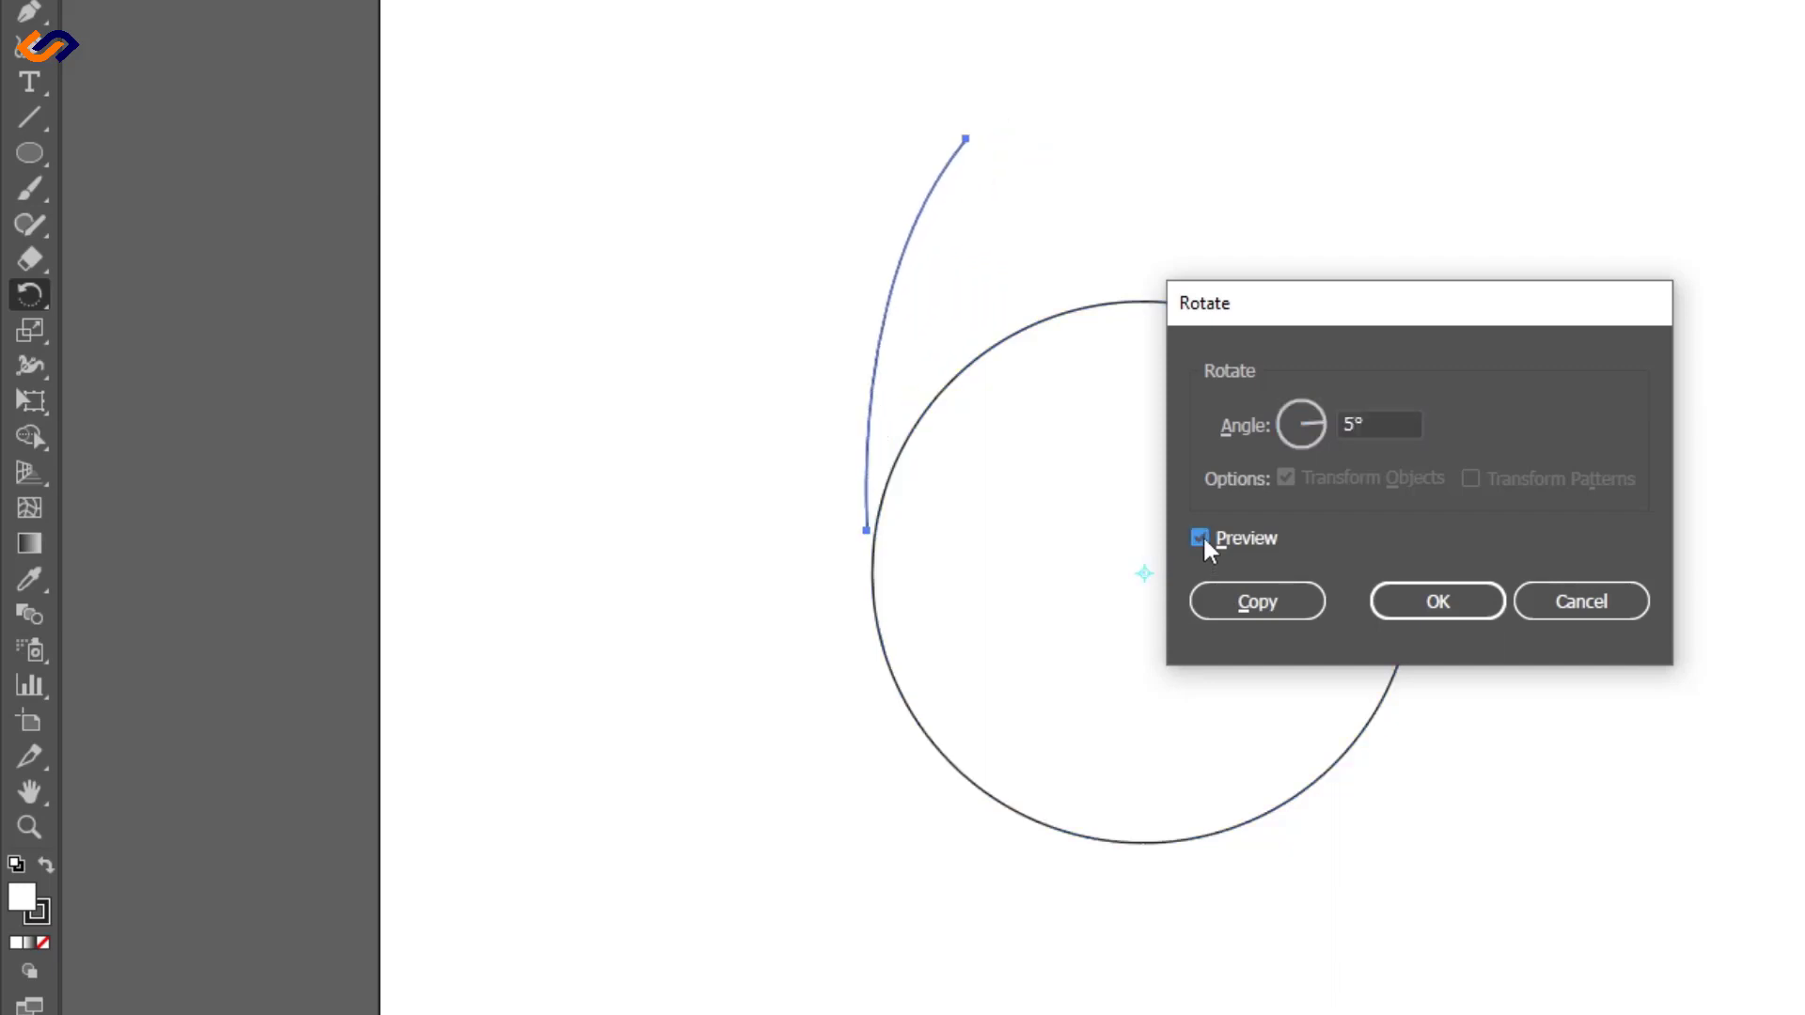
{"action": "left_click", "coordinate": [1201, 538]}
{"action": "left_click", "coordinate": [1201, 537]}
{"action": "left_click", "coordinate": [1260, 600]}
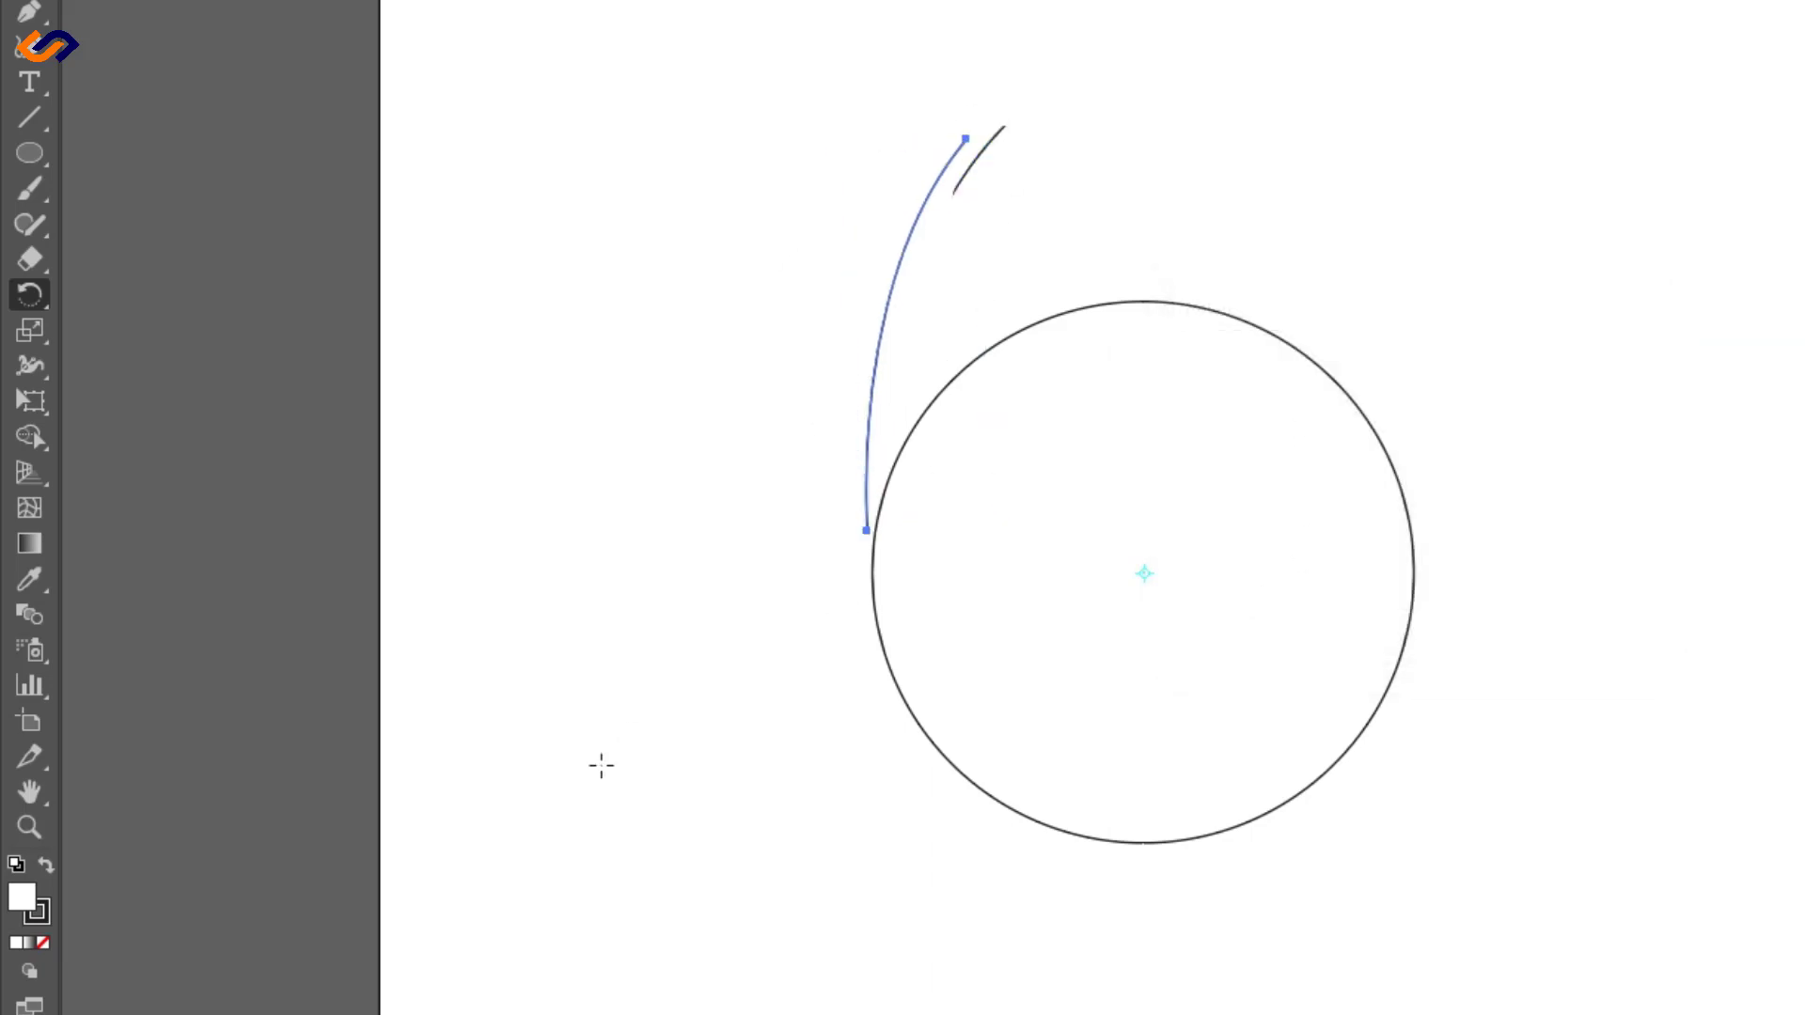
- Repeat the 5° rotated copy of the curve until the copies form a complete ring around the circle
{"action": "key", "text": "ctrl"}
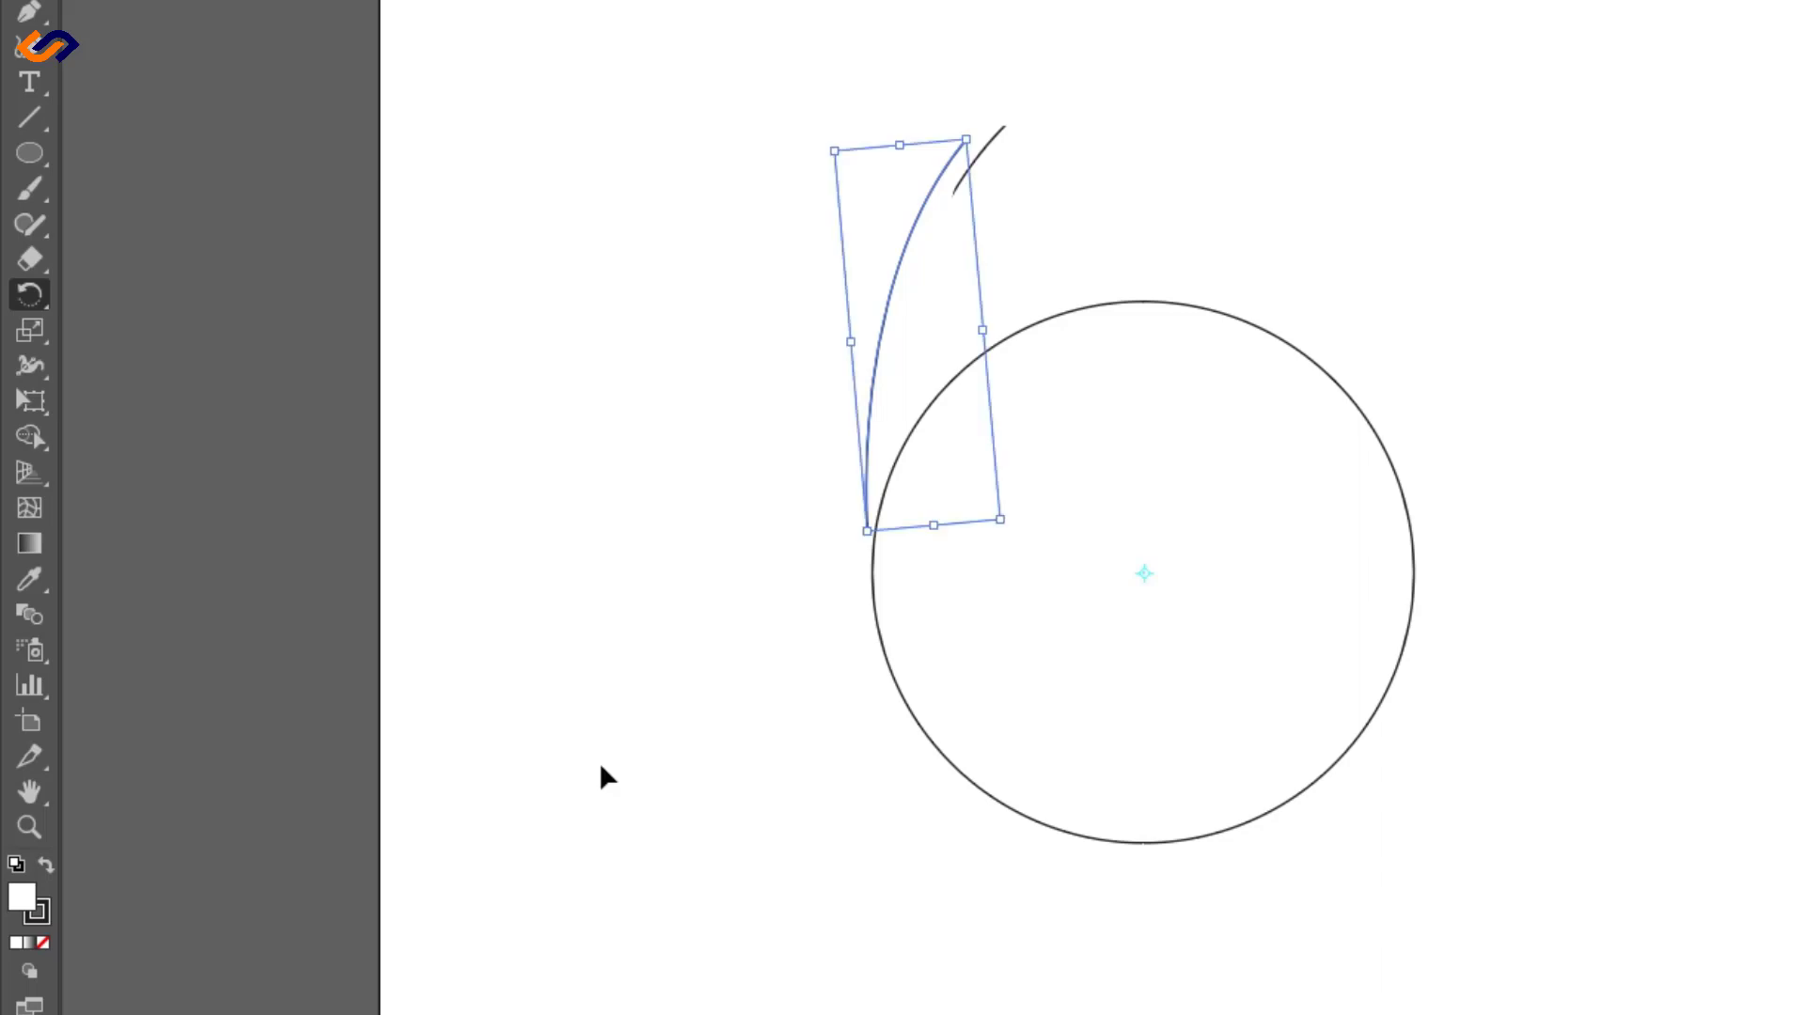
{"action": "key", "text": "ctrl+d"}
{"action": "key", "text": "ctrl+d"}
{"action": "key", "text": "ctrl+d"}
{"action": "key", "text": "ctrl+d"}
{"action": "key", "text": "ctrl+d"}
{"action": "key", "text": "ctrl+d"}
{"action": "key", "text": "ctrl+d"}
{"action": "key", "text": "ctrl+d"}
{"action": "key", "text": "ctrl+d"}
{"action": "key", "text": "ctrl+d"}
{"action": "key", "text": "ctrl+d"}
{"action": "key", "text": "ctrl+d"}
{"action": "key", "text": "ctrl+d"}
{"action": "key", "text": "ctrl+d"}
{"action": "key", "text": "ctrl+d"}
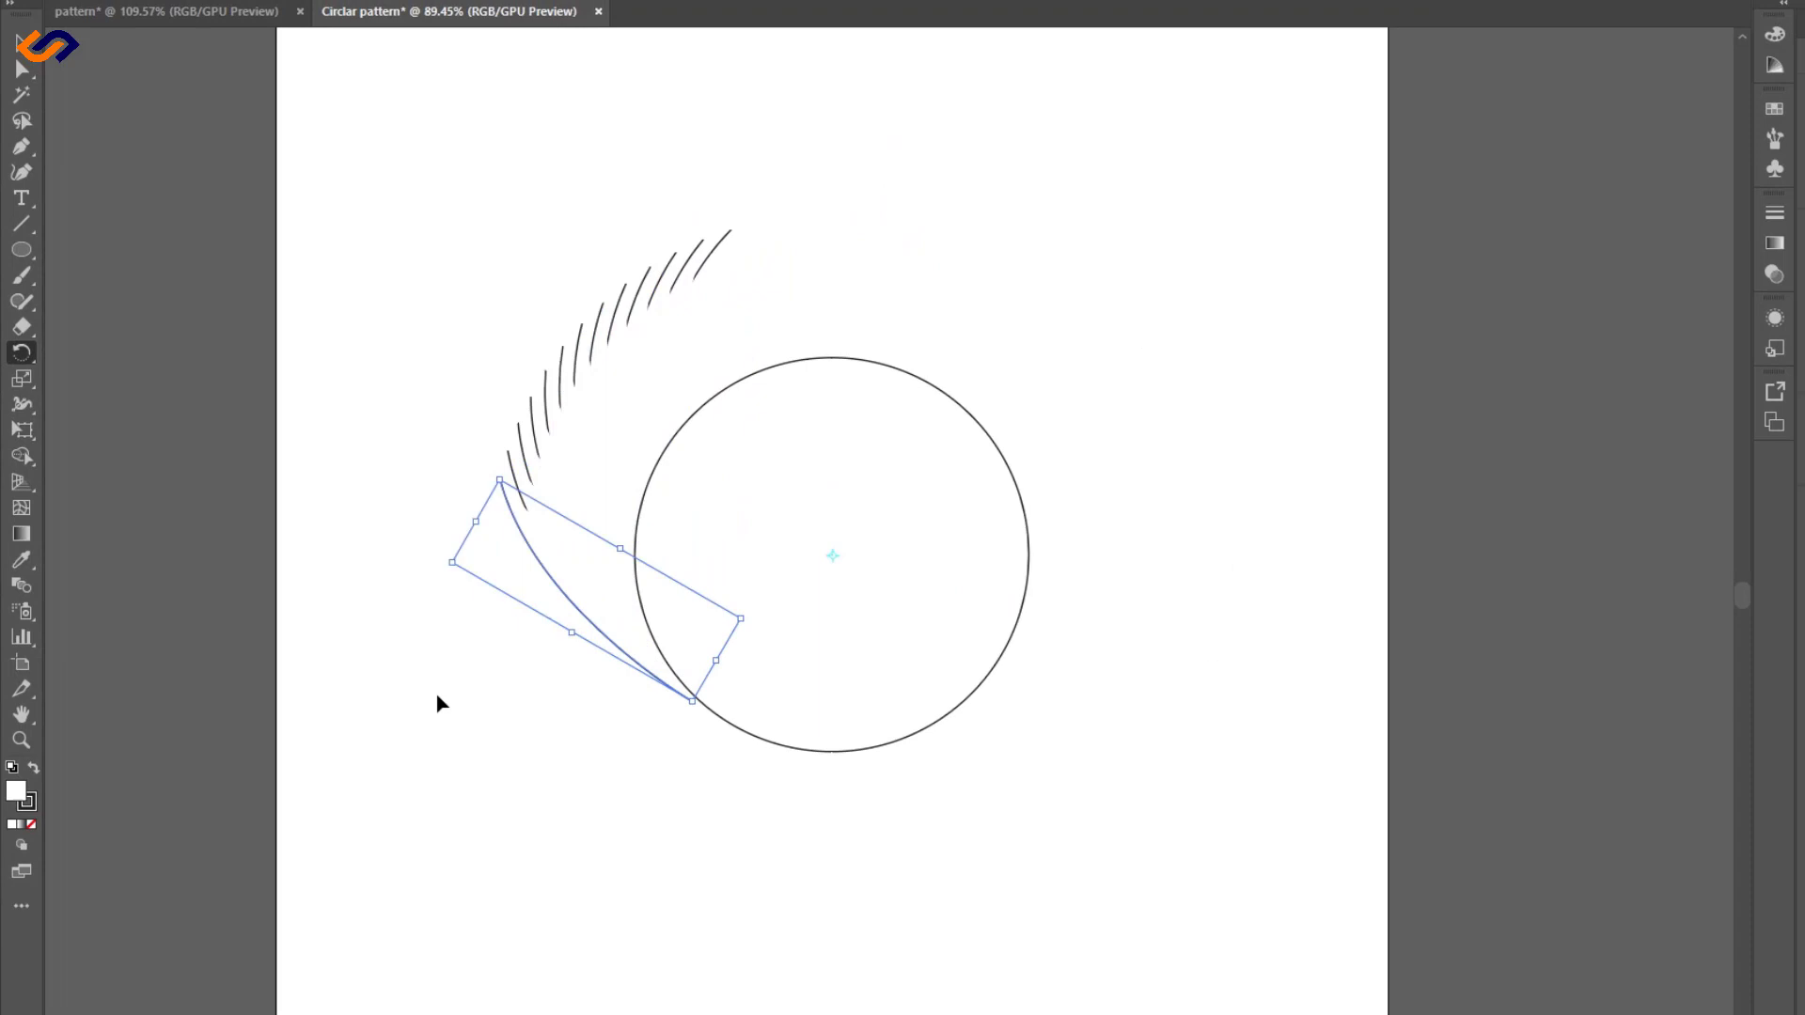
{"action": "key", "text": "ctrl+d"}
{"action": "key", "text": "ctrl+d"}
{"action": "key", "text": "ctrl+d"}
{"action": "key", "text": "ctrl+d"}
{"action": "key", "text": "ctrl+d"}
{"action": "key", "text": "ctrl+d"}
{"action": "key", "text": "ctrl+d"}
{"action": "key", "text": "ctrl+d"}
{"action": "key", "text": "ctrl+d"}
{"action": "key", "text": "ctrl+d"}
{"action": "key", "text": "ctrl+d"}
{"action": "key", "text": "ctrl+d"}
{"action": "key", "text": "ctrl+d"}
{"action": "key", "text": "ctrl+d"}
{"action": "key", "text": "ctrl+d"}
{"action": "key", "text": "ctrl+d"}
{"action": "key", "text": "ctrl+d"}
{"action": "key", "text": "ctrl+d"}
{"action": "key", "text": "ctrl+d"}
{"action": "key", "text": "ctrl+d"}
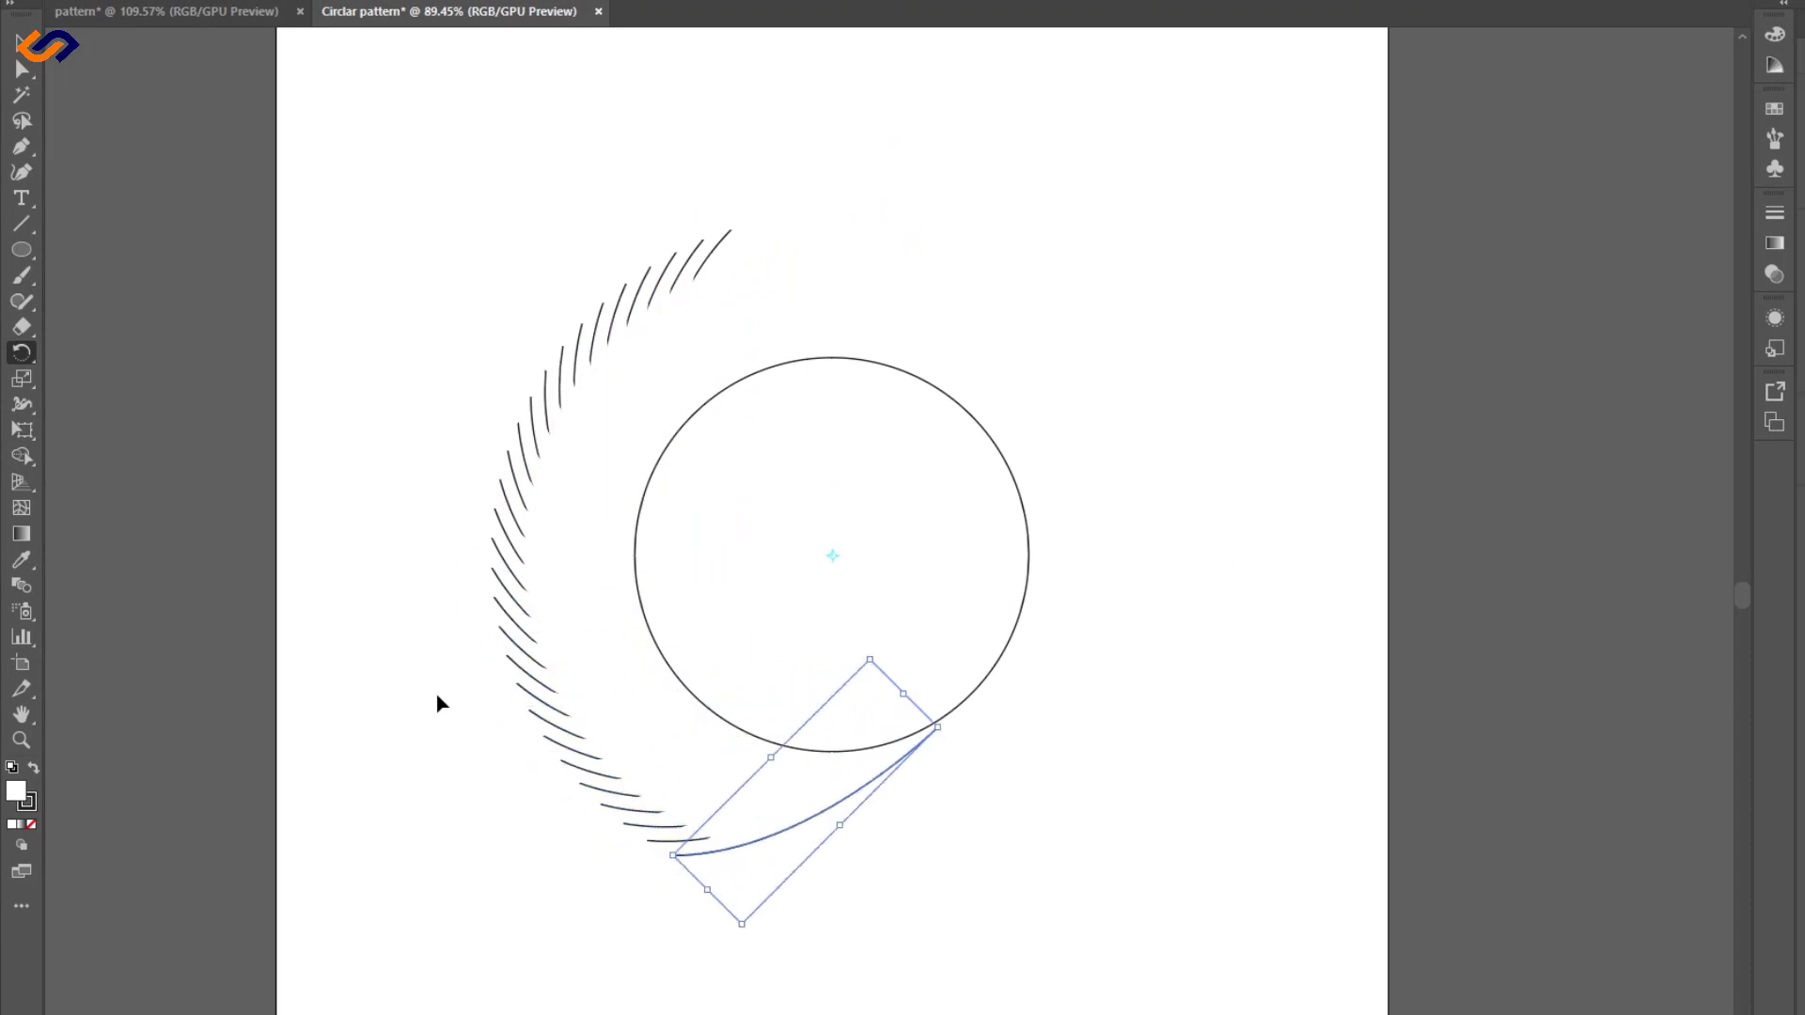
{"action": "key", "text": "ctrl+d"}
{"action": "key", "text": "ctrl+d"}
{"action": "key", "text": "ctrl+d"}
{"action": "key", "text": "ctrl+d"}
{"action": "key", "text": "ctrl+d"}
{"action": "key", "text": "ctrl+d"}
{"action": "key", "text": "ctrl+d"}
{"action": "key", "text": "ctrl+d"}
{"action": "key", "text": "ctrl+d"}
{"action": "key", "text": "ctrl+d"}
{"action": "key", "text": "ctrl+d"}
{"action": "key", "text": "ctrl+d"}
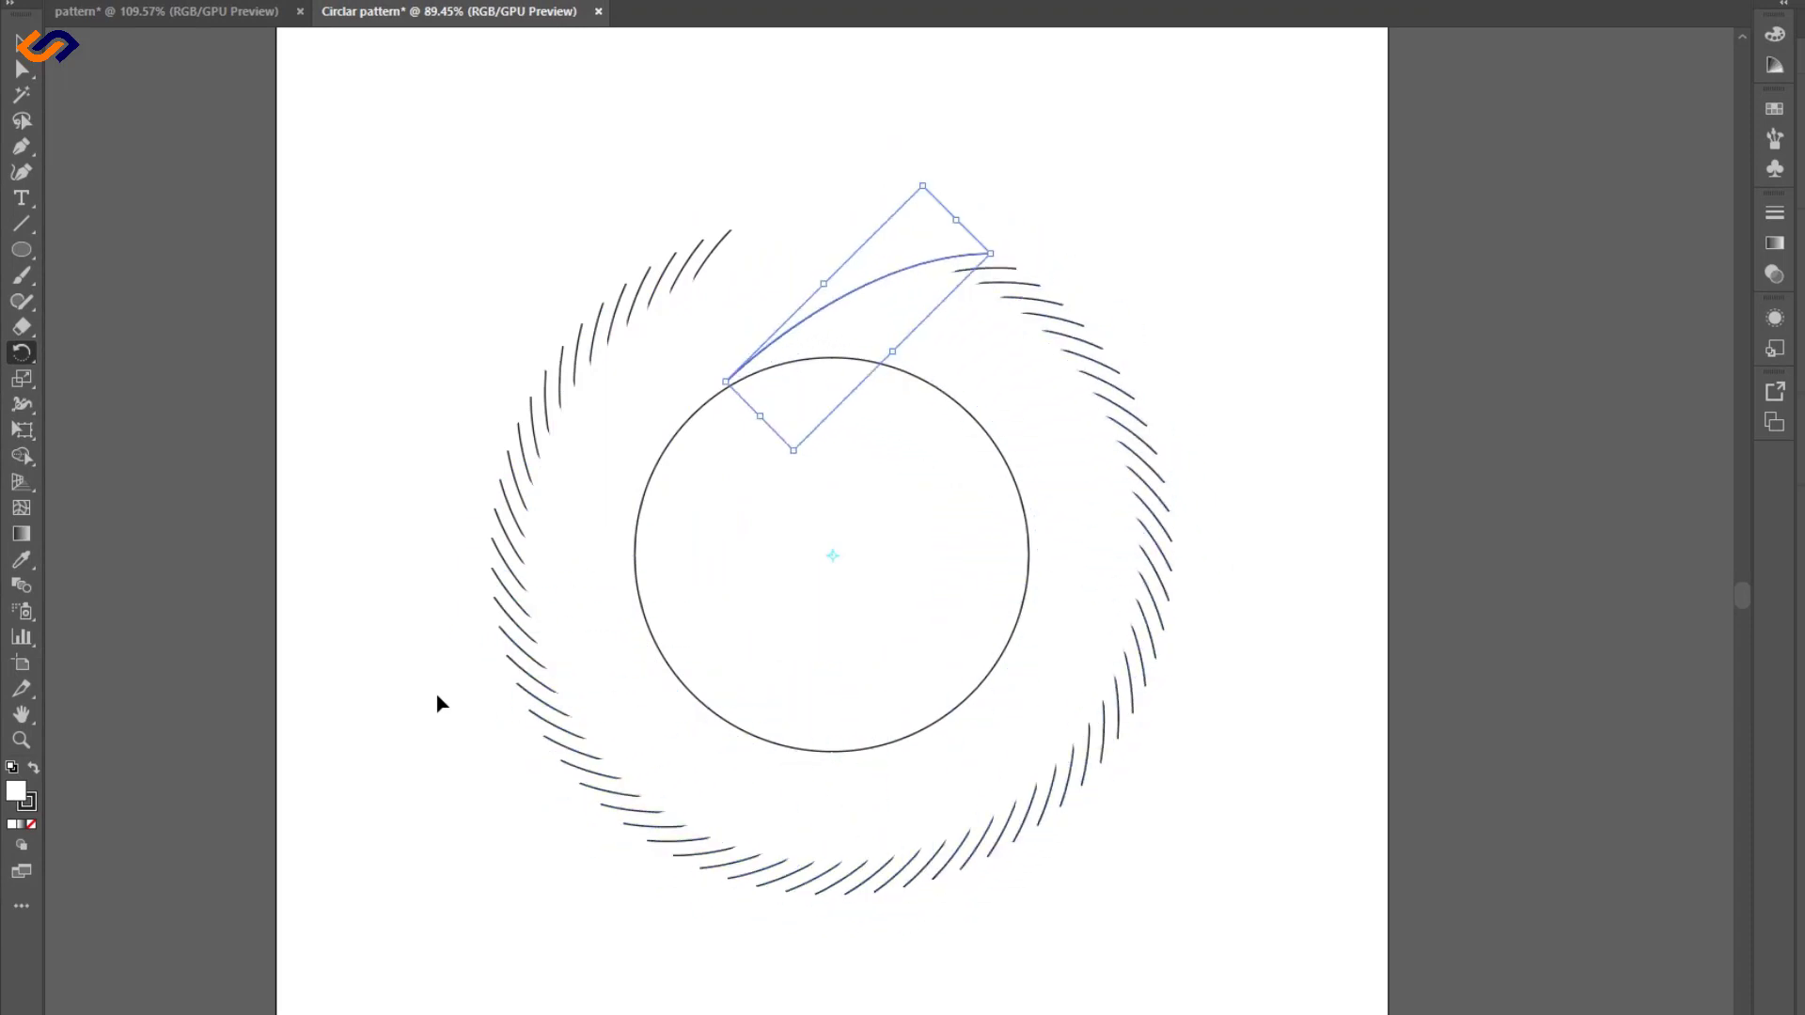
{"action": "key", "text": "ctrl+d"}
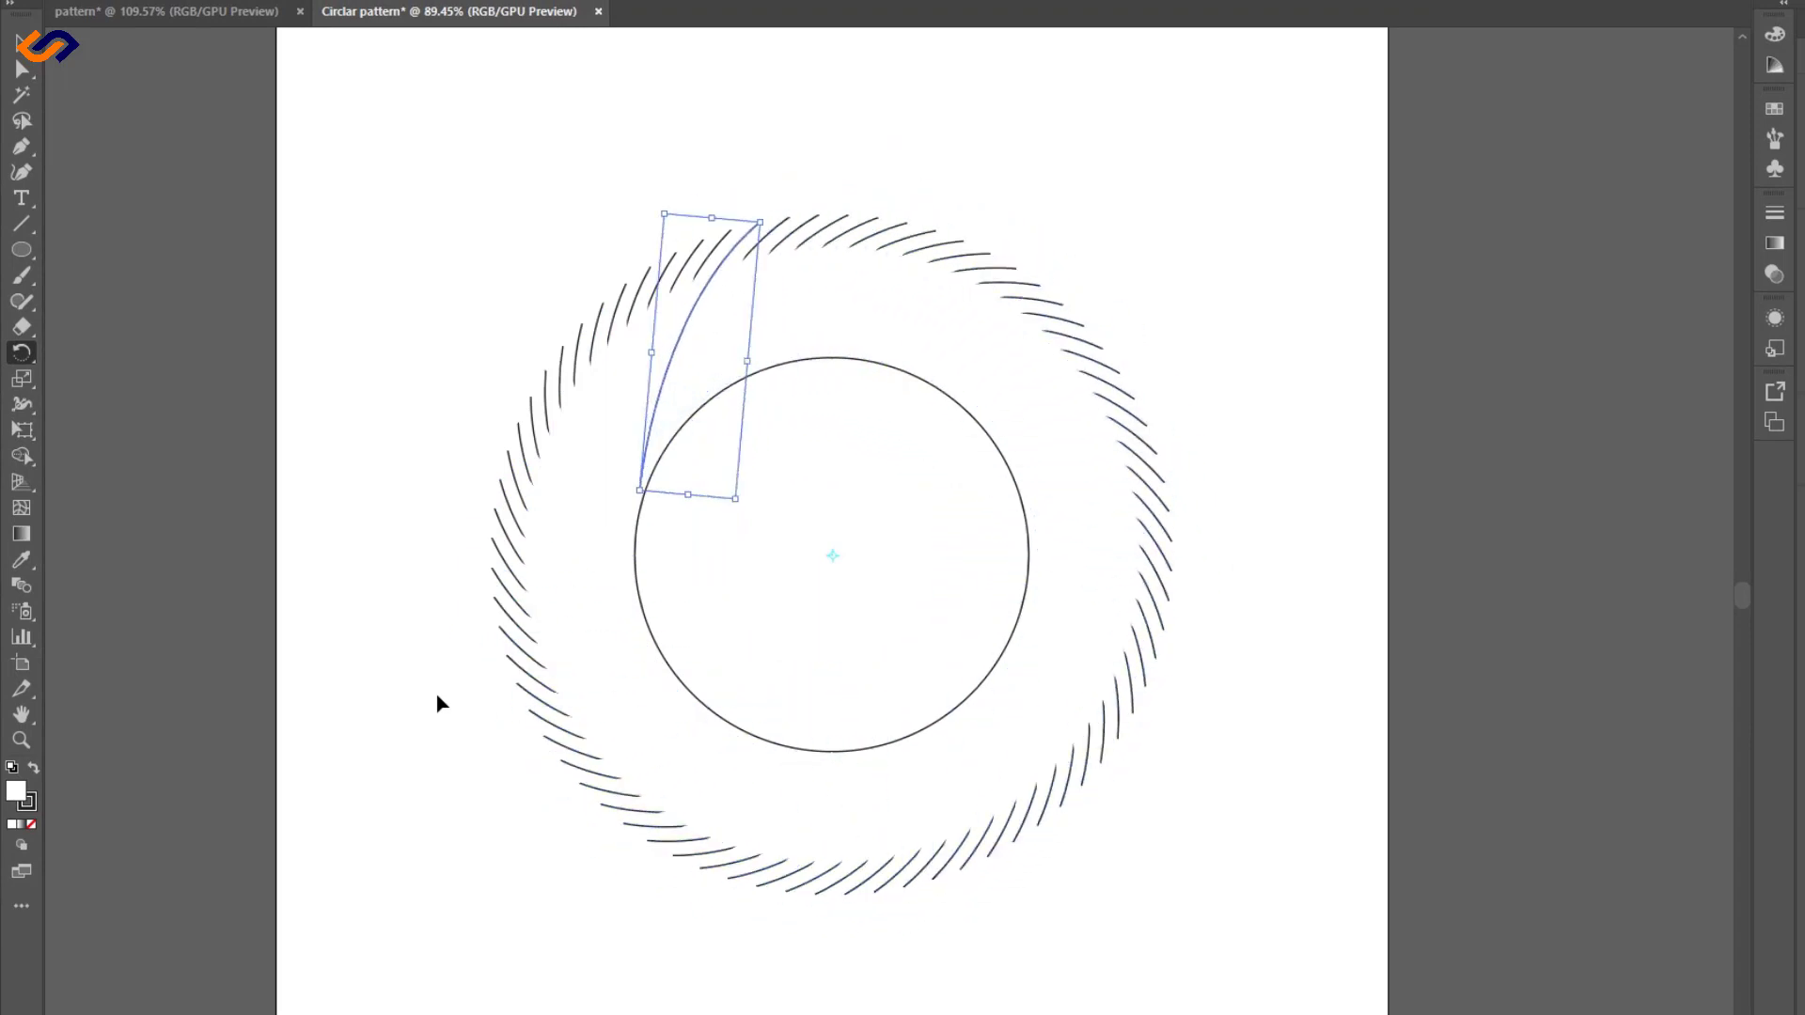
- Select the circle and all the curves, set their fill to none, and deselect them
{"action": "left_click", "coordinate": [23, 47]}
{"action": "left_click", "coordinate": [469, 150]}
{"action": "left_click_drag", "start_coordinate": [409, 122], "coordinate": [1211, 944]}
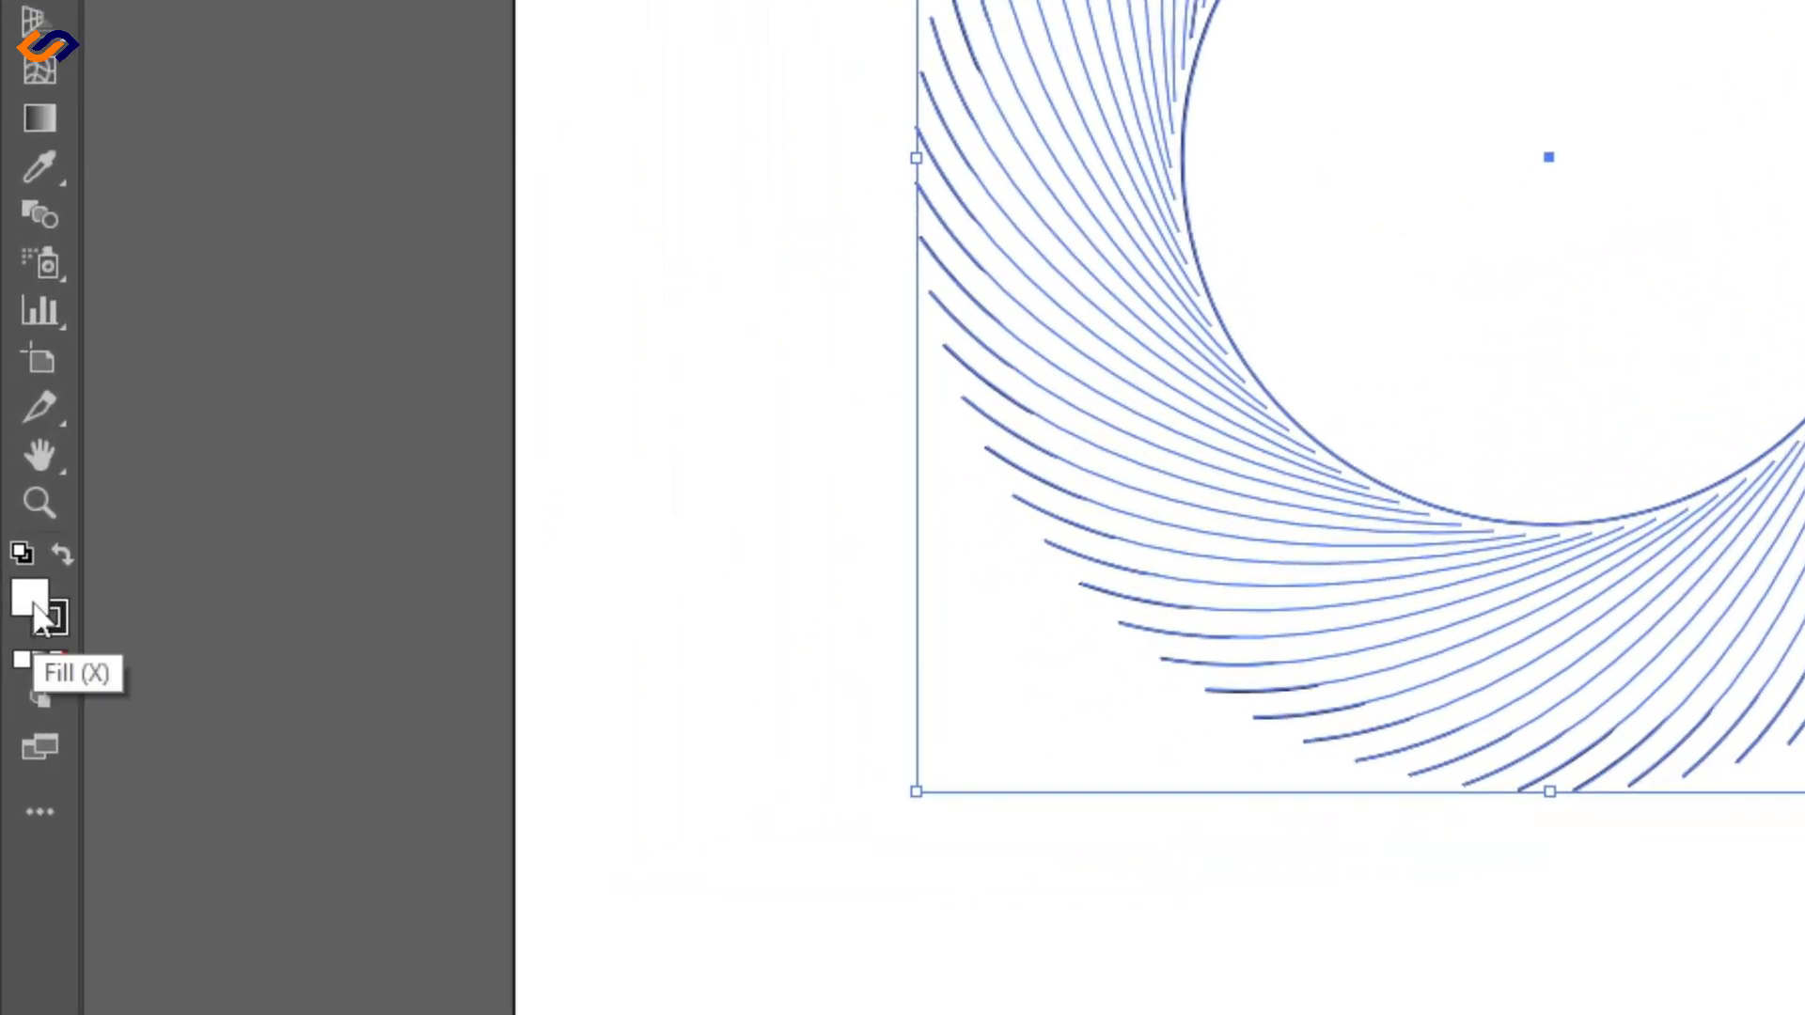
{"action": "left_click", "coordinate": [59, 663]}
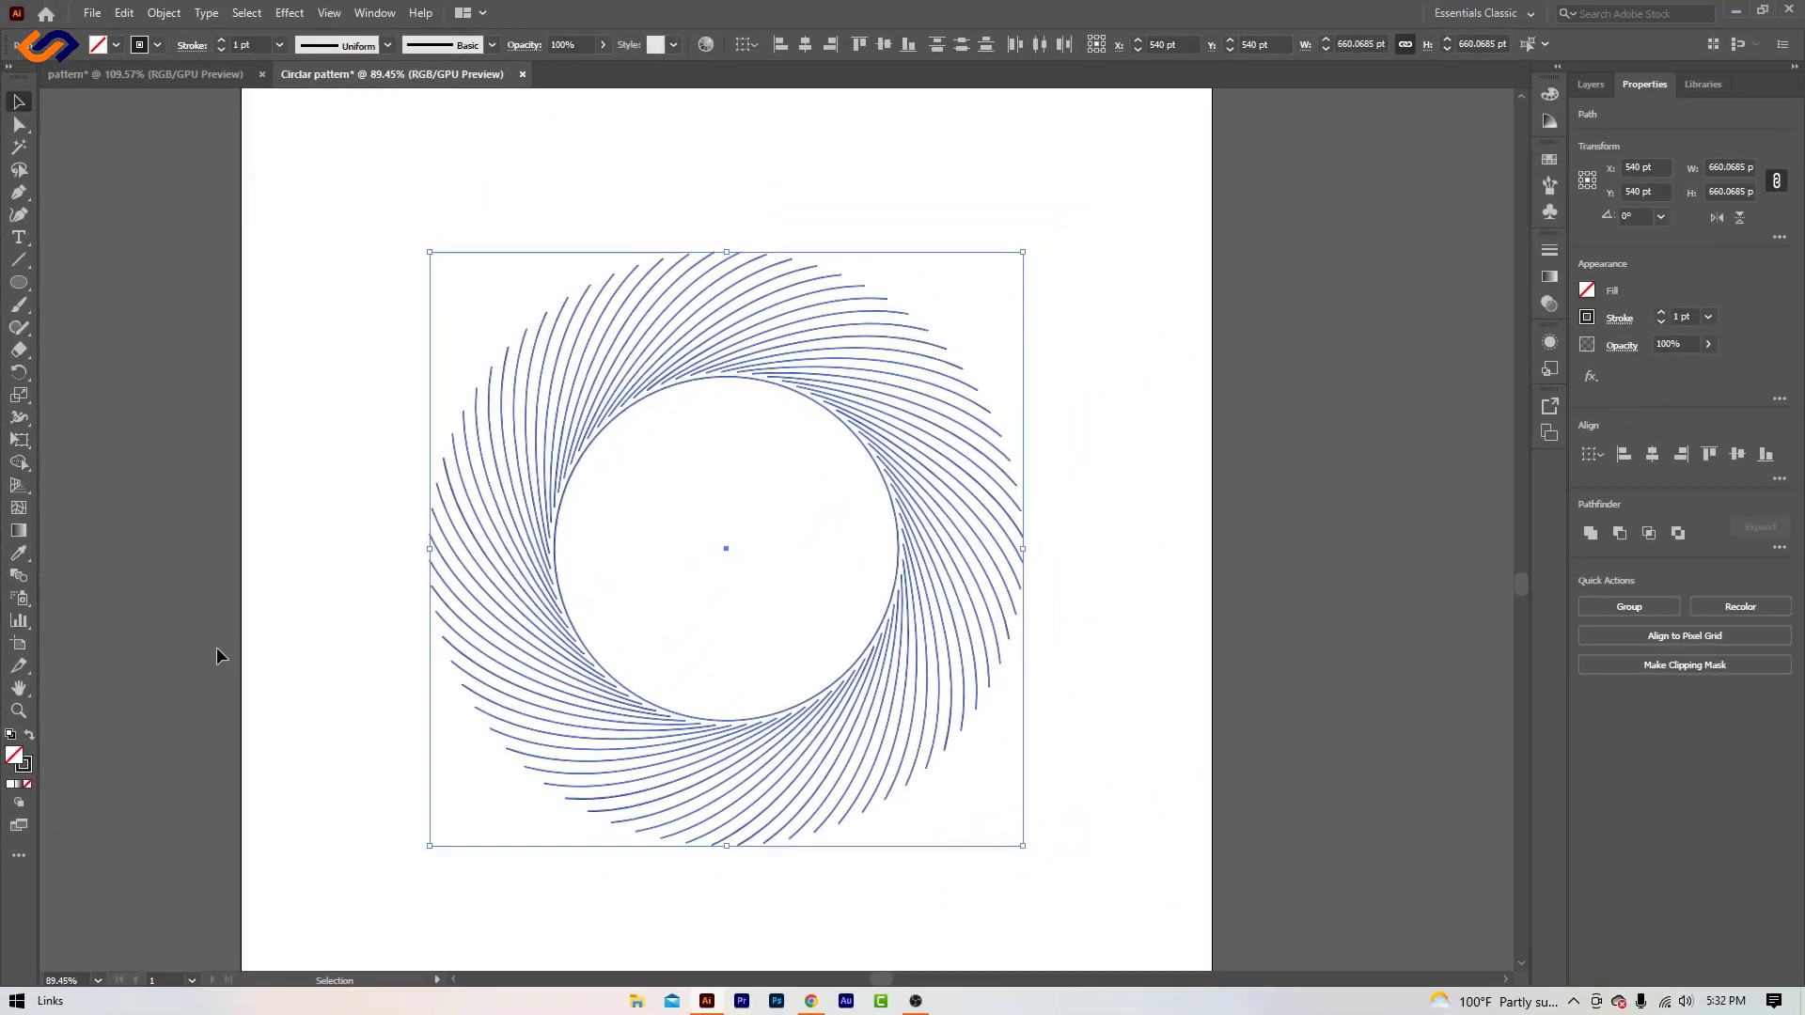
{"action": "left_click", "coordinate": [369, 445]}
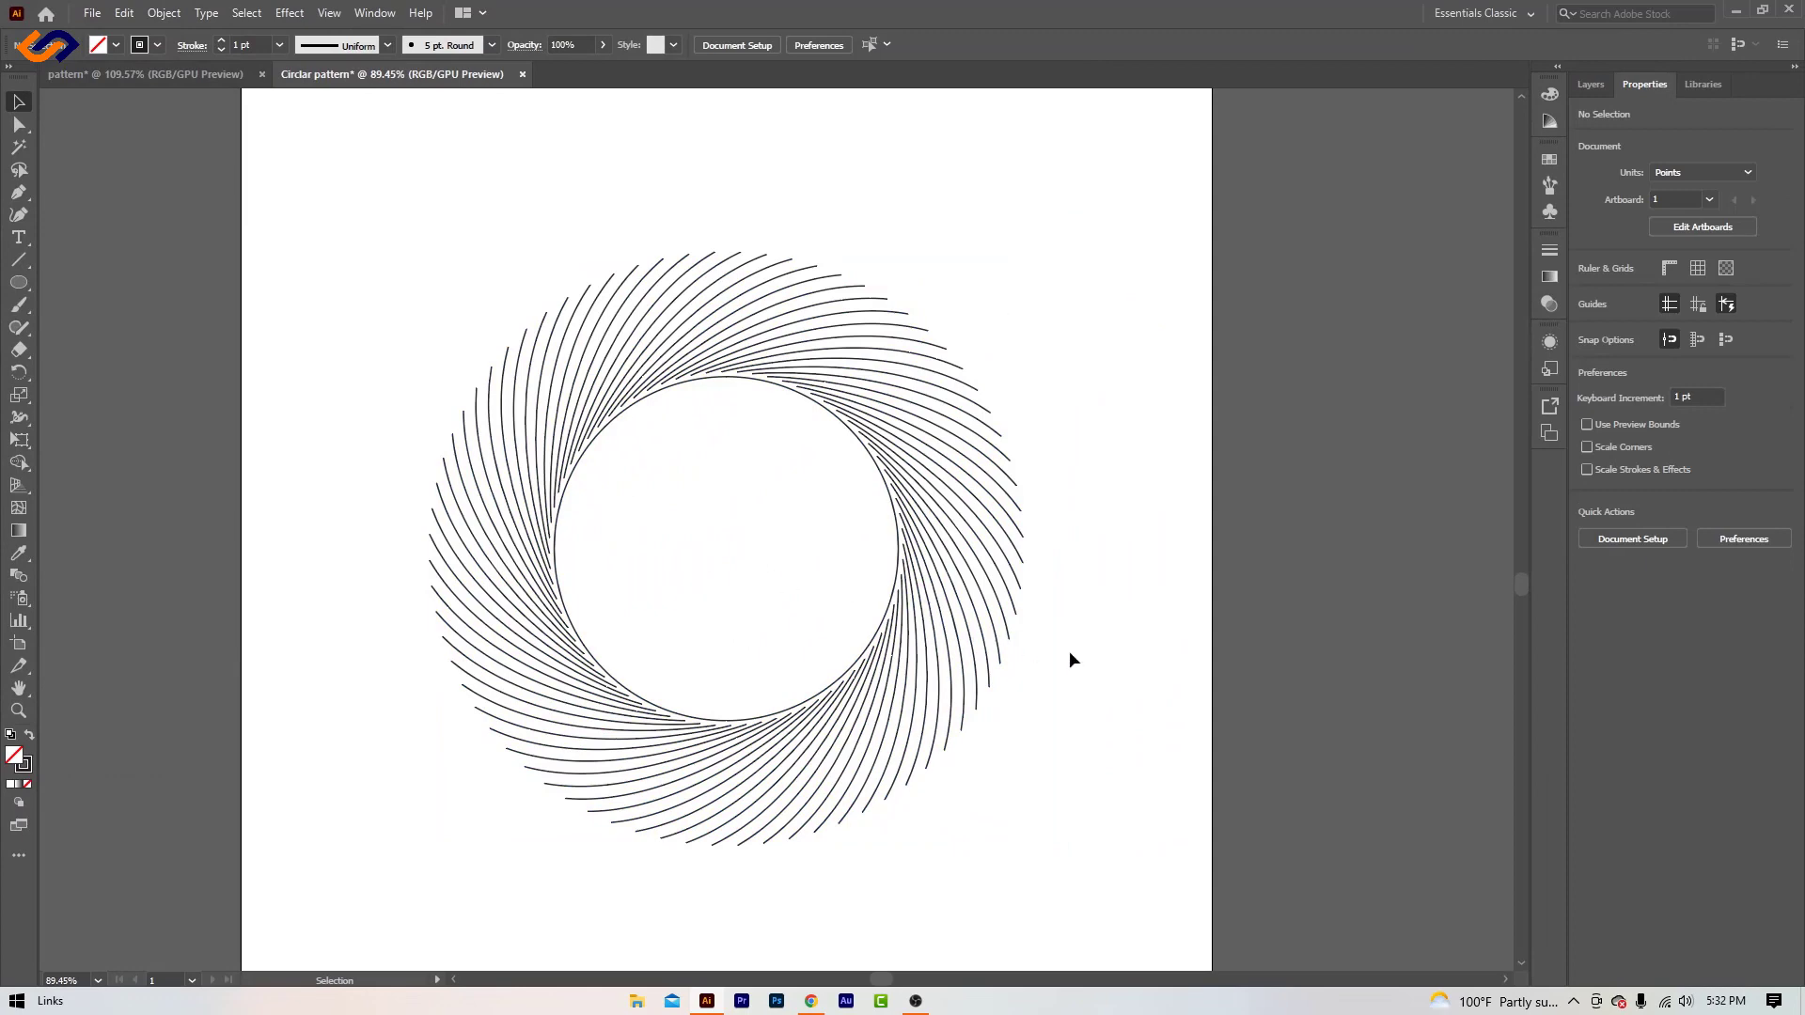
- Make a reflected copy of one curve on the circle's left side across the vertical axis
{"action": "left_click", "coordinate": [553, 495]}
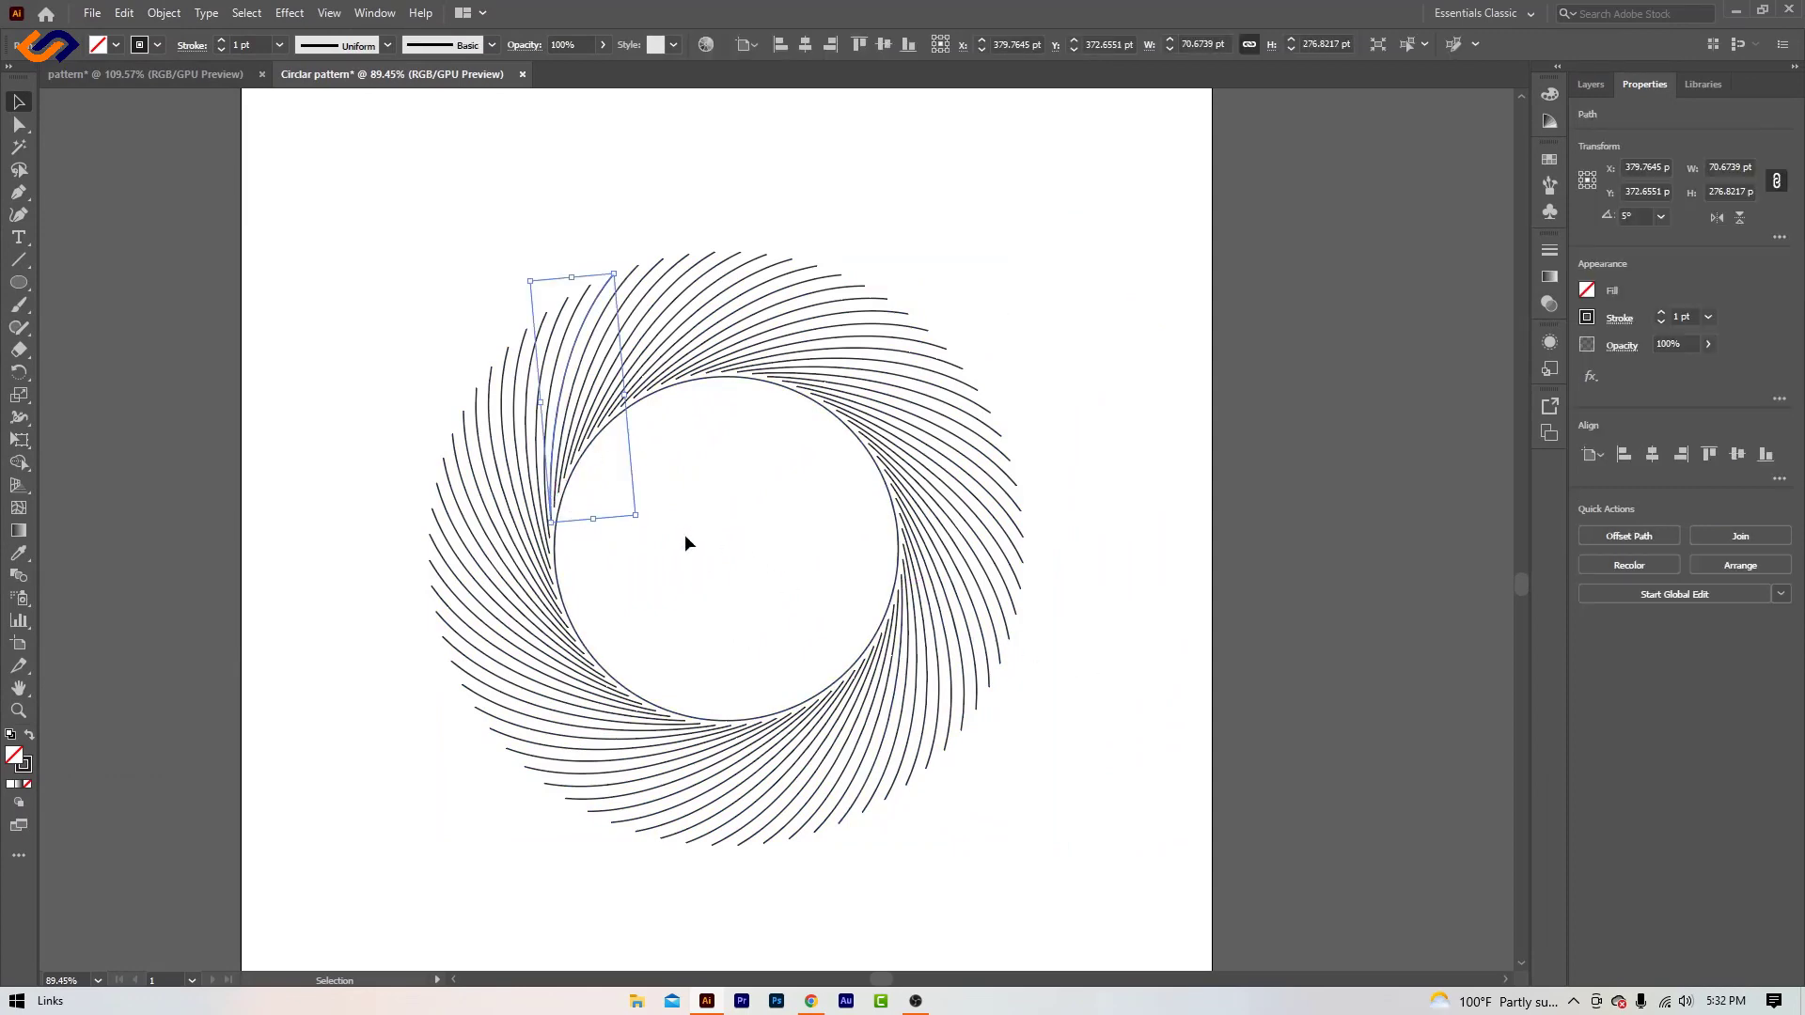
{"action": "right_click", "coordinate": [559, 415]}
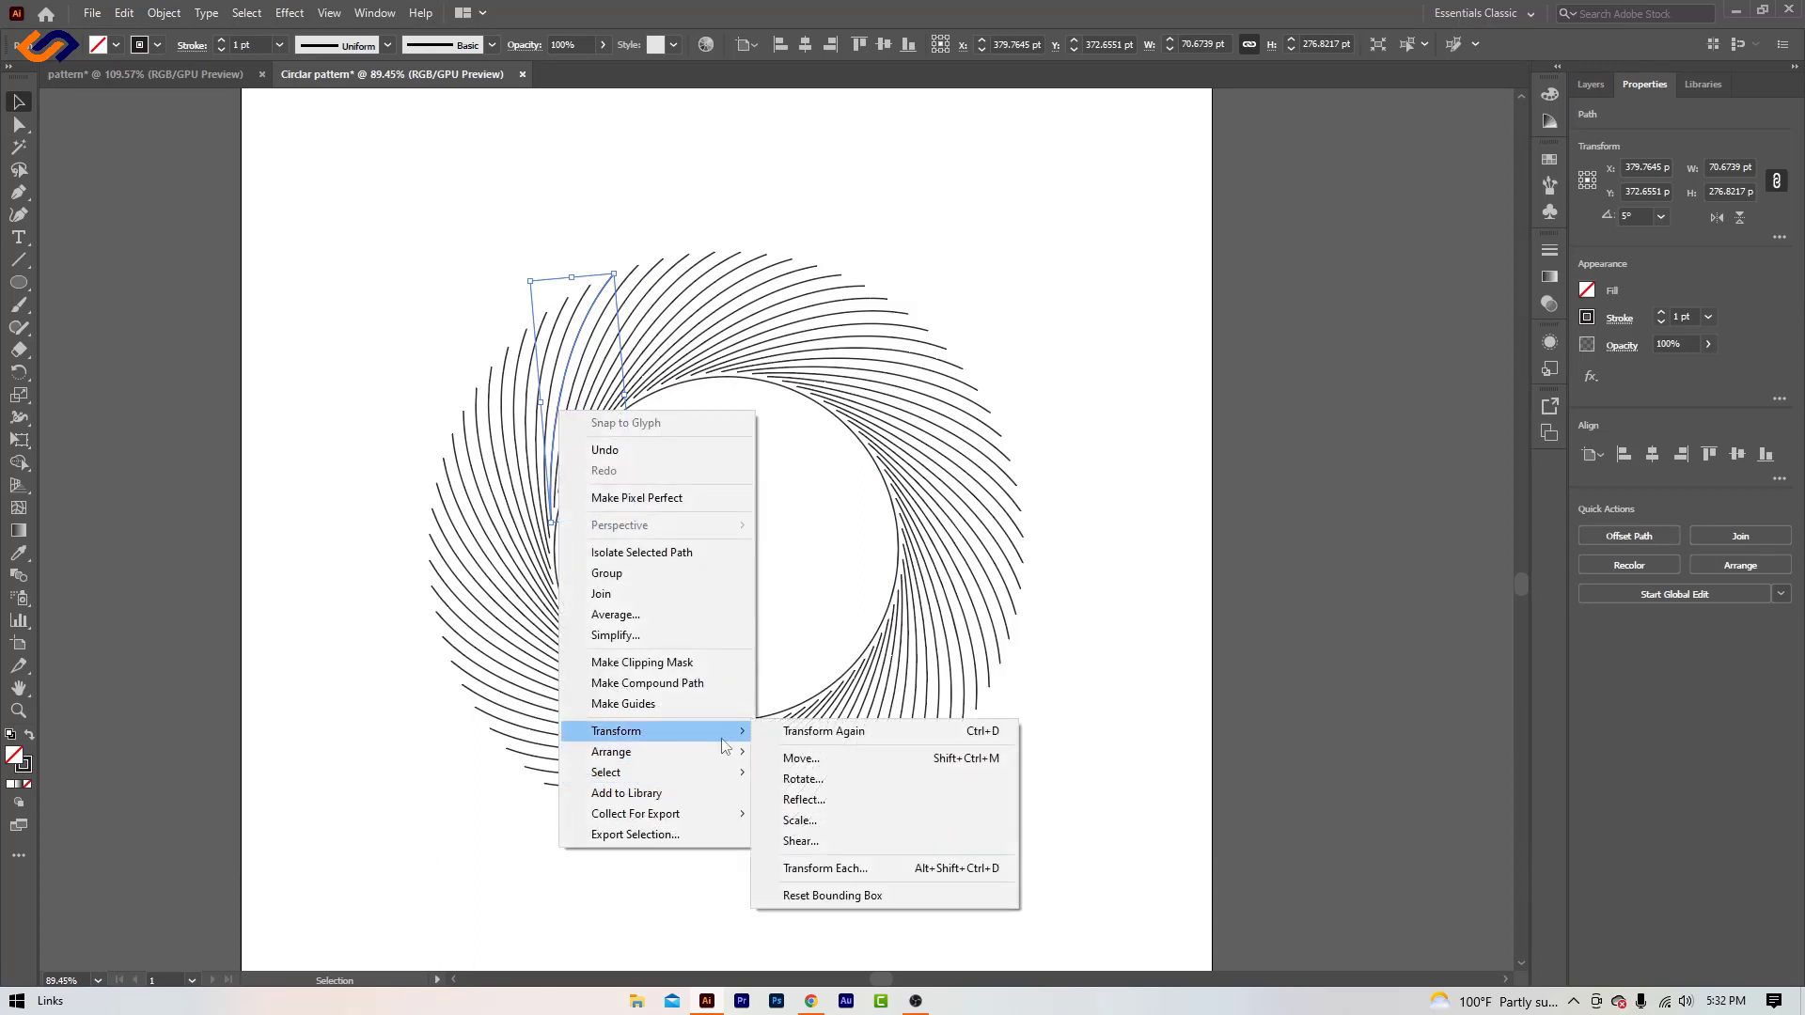
{"action": "mouse_move", "coordinate": [725, 740]}
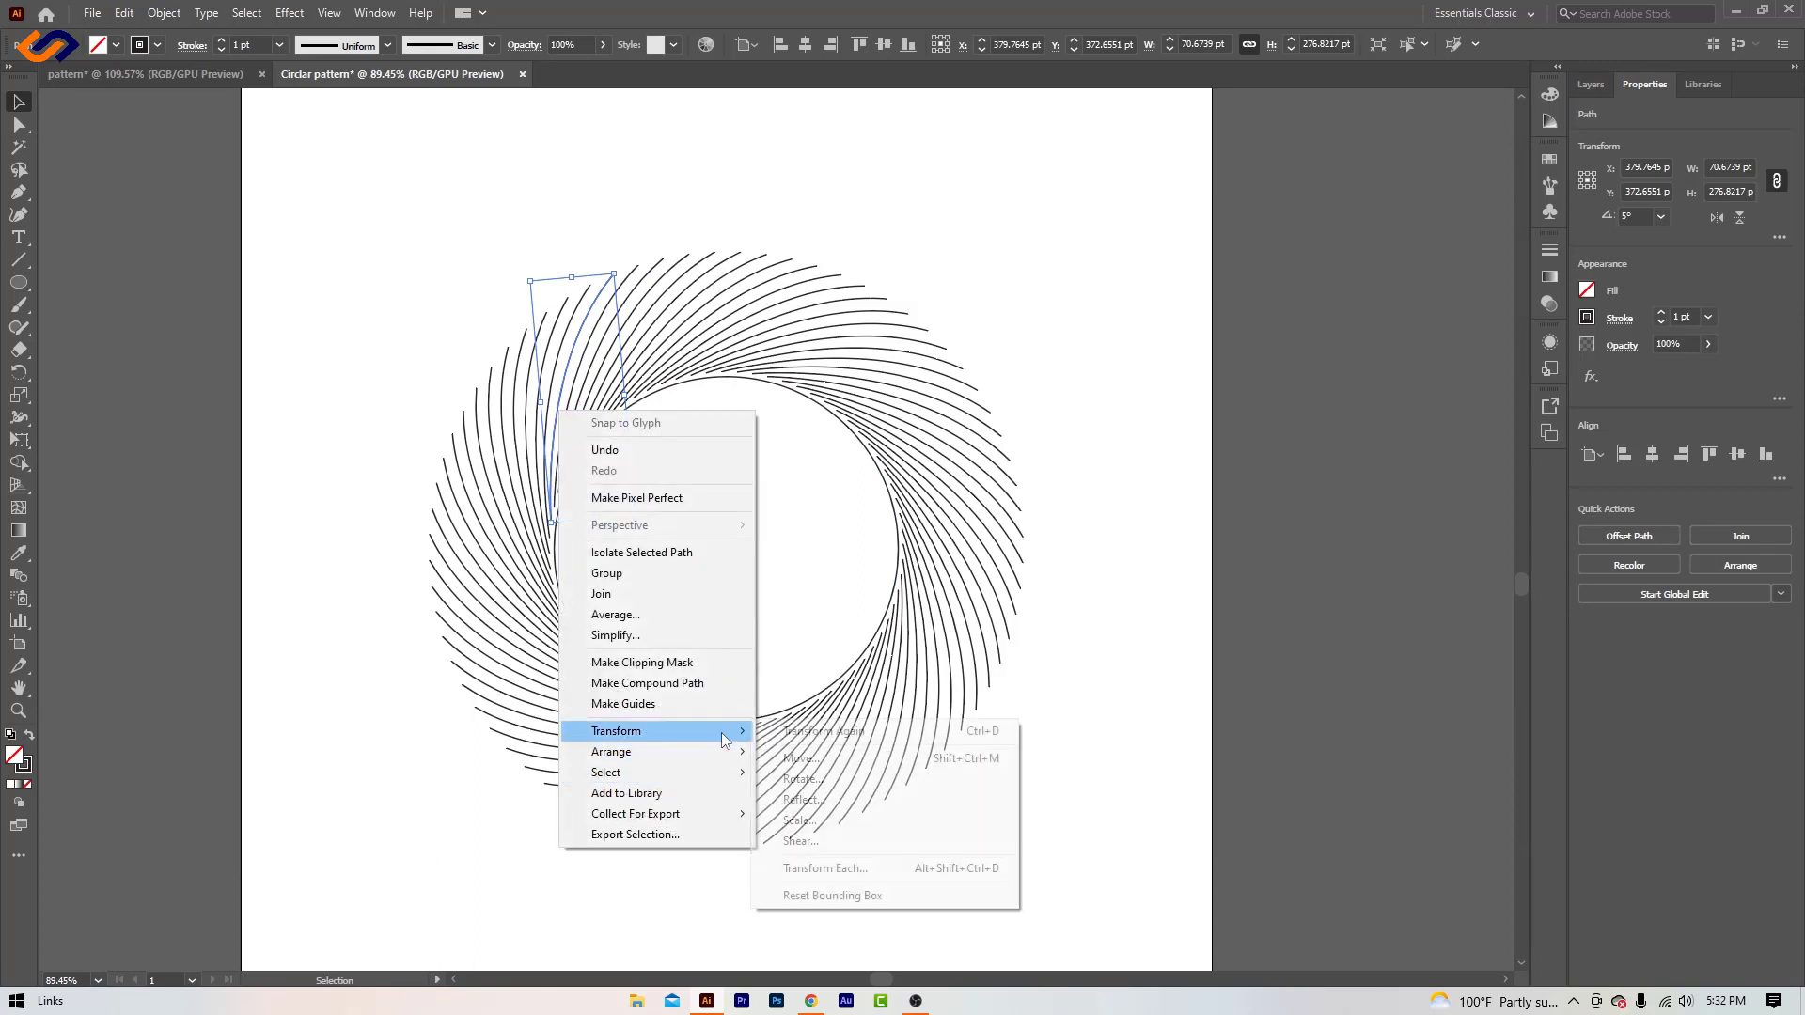
{"action": "left_click", "coordinate": [844, 798]}
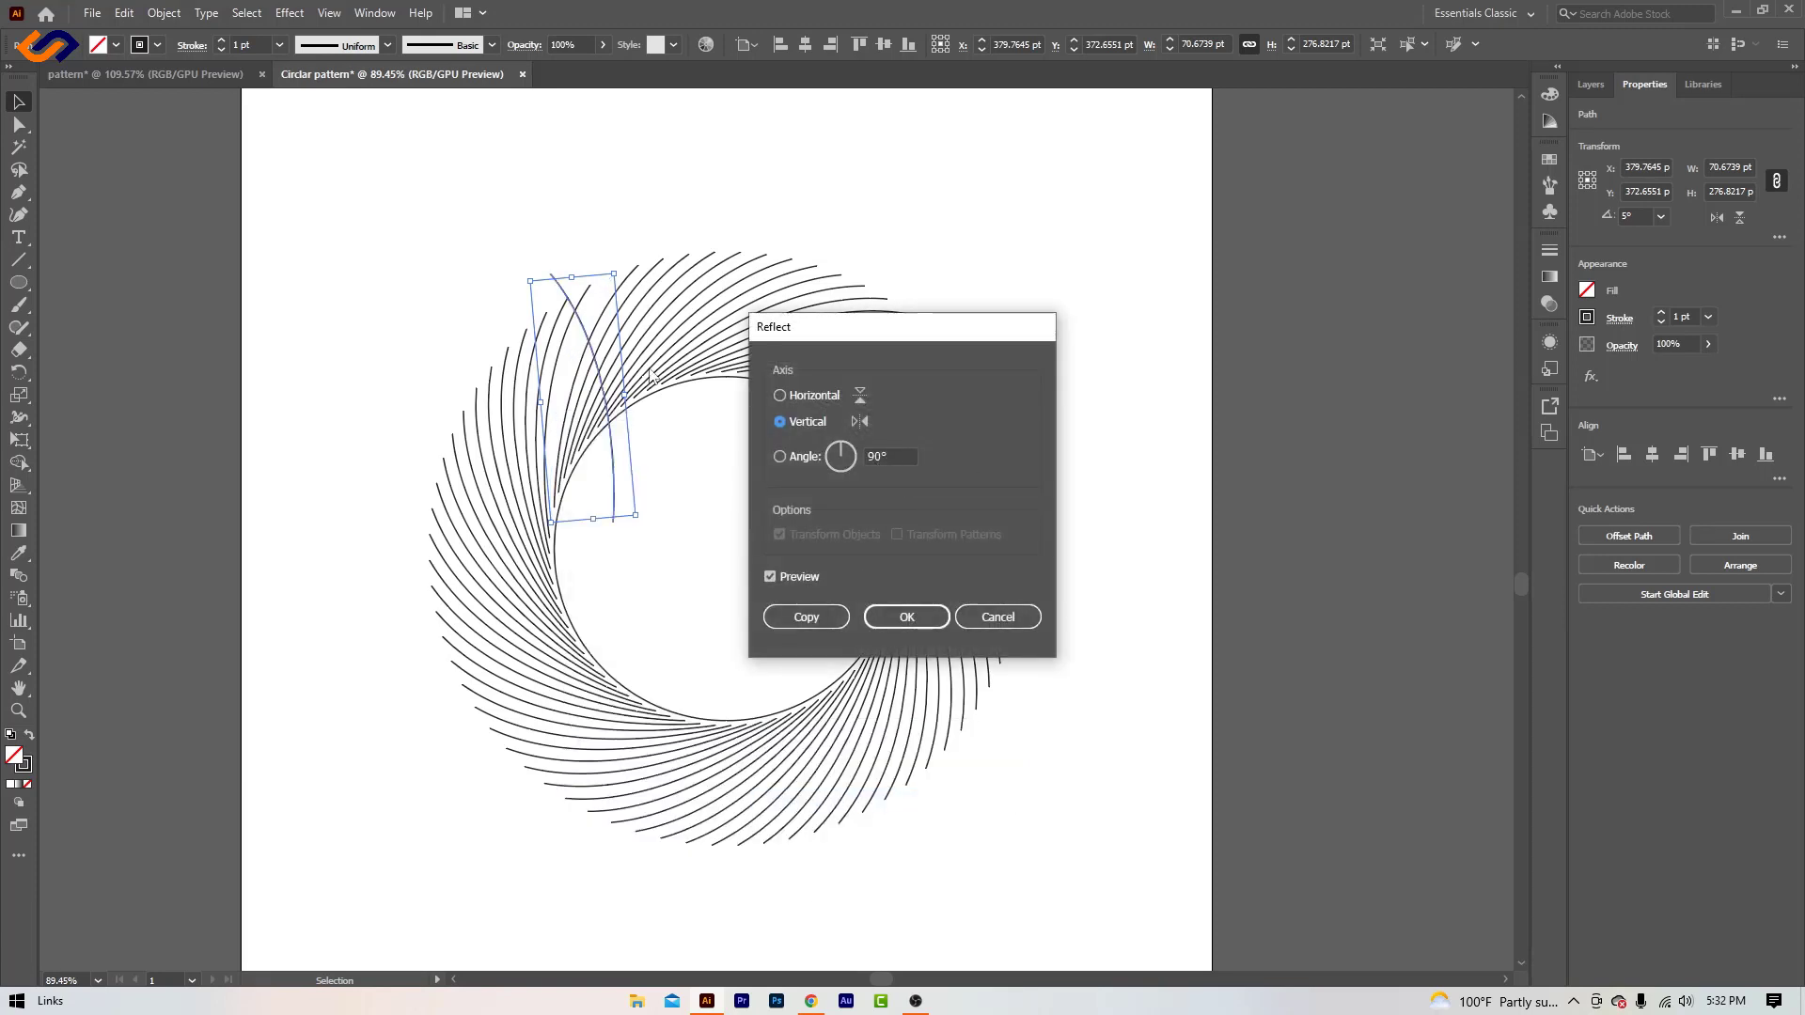
{"action": "left_click", "coordinate": [806, 617]}
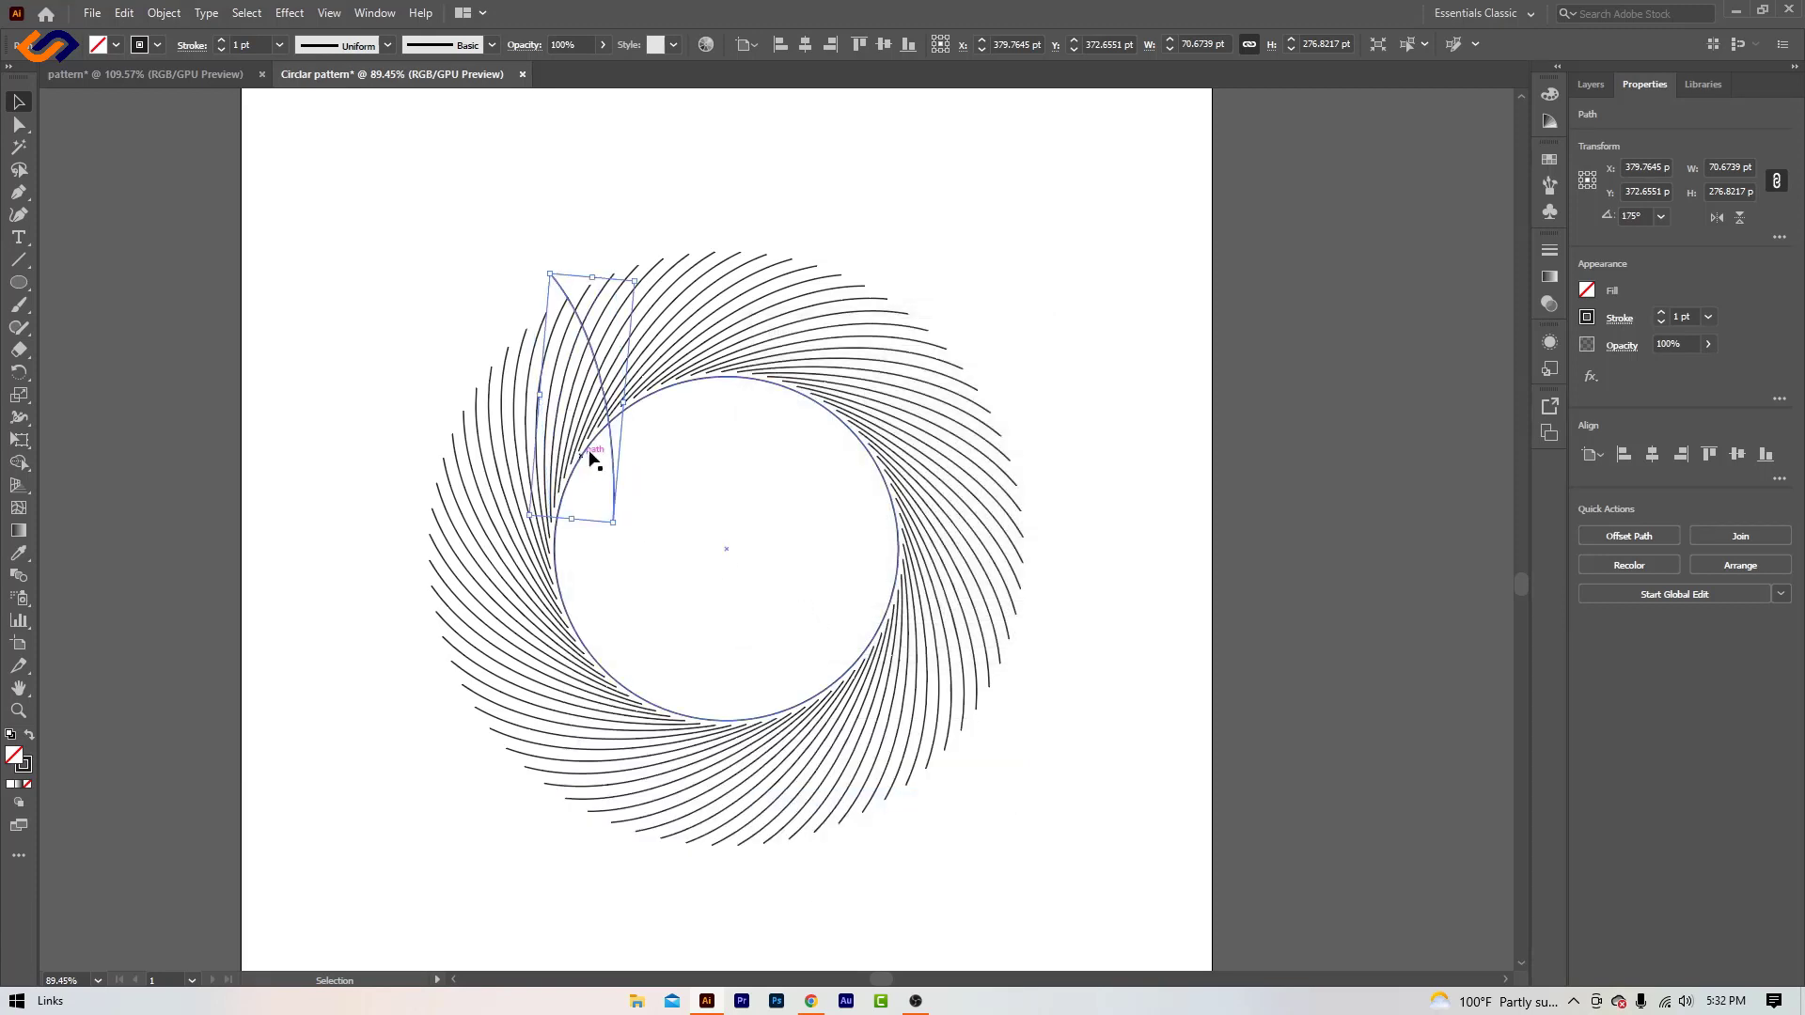
- Move the reflected curve across to the circle's upper right side, over the ring of curves
{"action": "left_click_drag", "start_coordinate": [607, 438], "coordinate": [894, 435]}
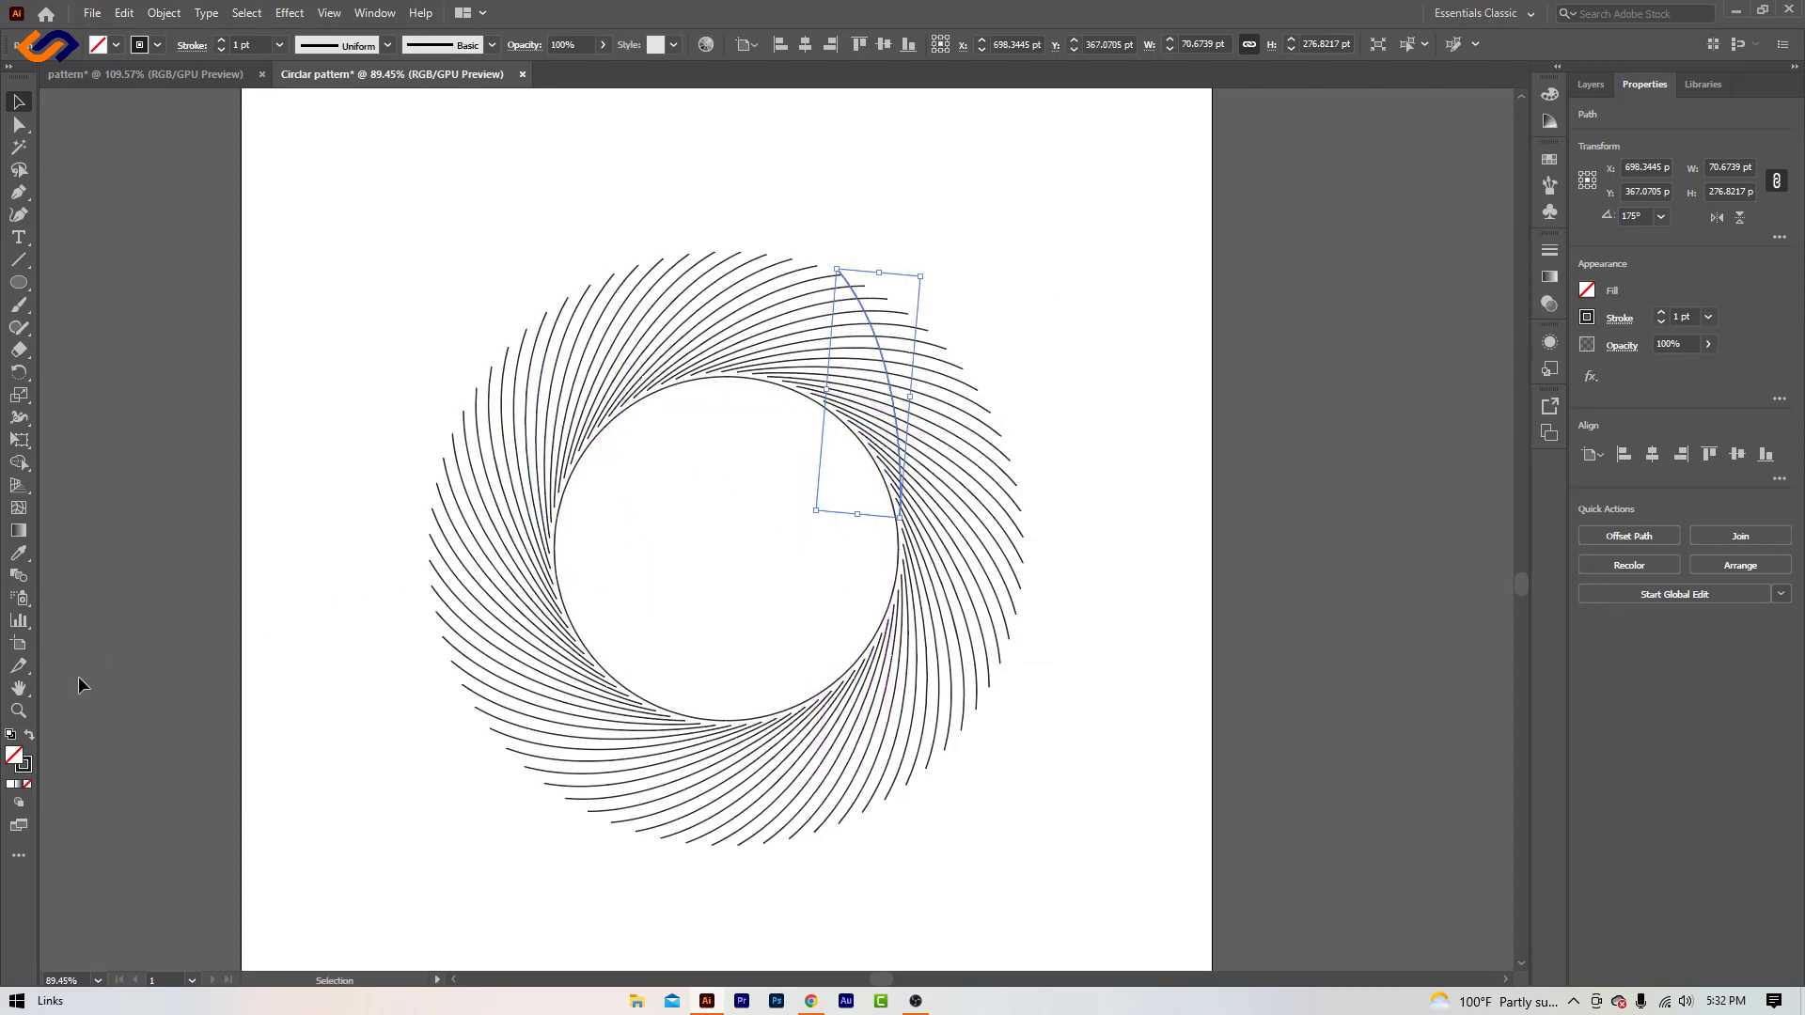
{"action": "left_click", "coordinate": [18, 712]}
{"action": "left_click_drag", "start_coordinate": [772, 385], "coordinate": [1145, 548]}
{"action": "scroll", "coordinate": [1175, 554], "scroll_direction": "up", "scroll_amount": 2}
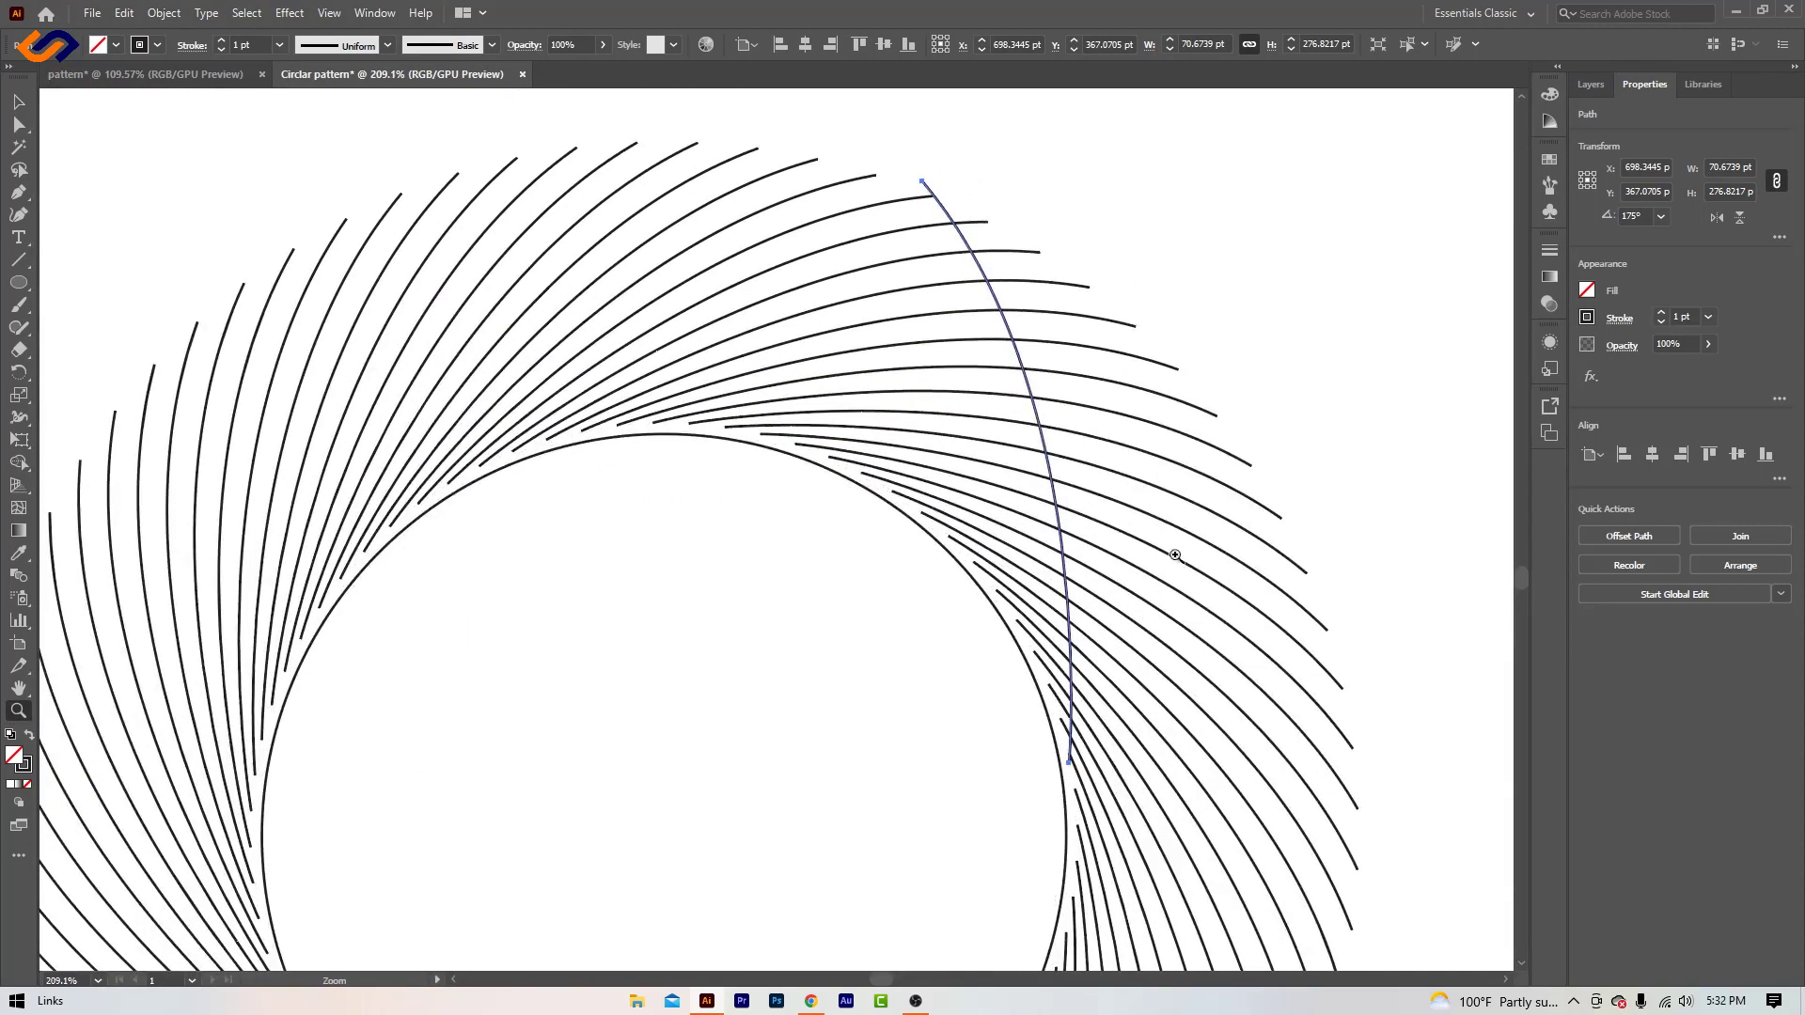
{"action": "left_click", "coordinate": [19, 101]}
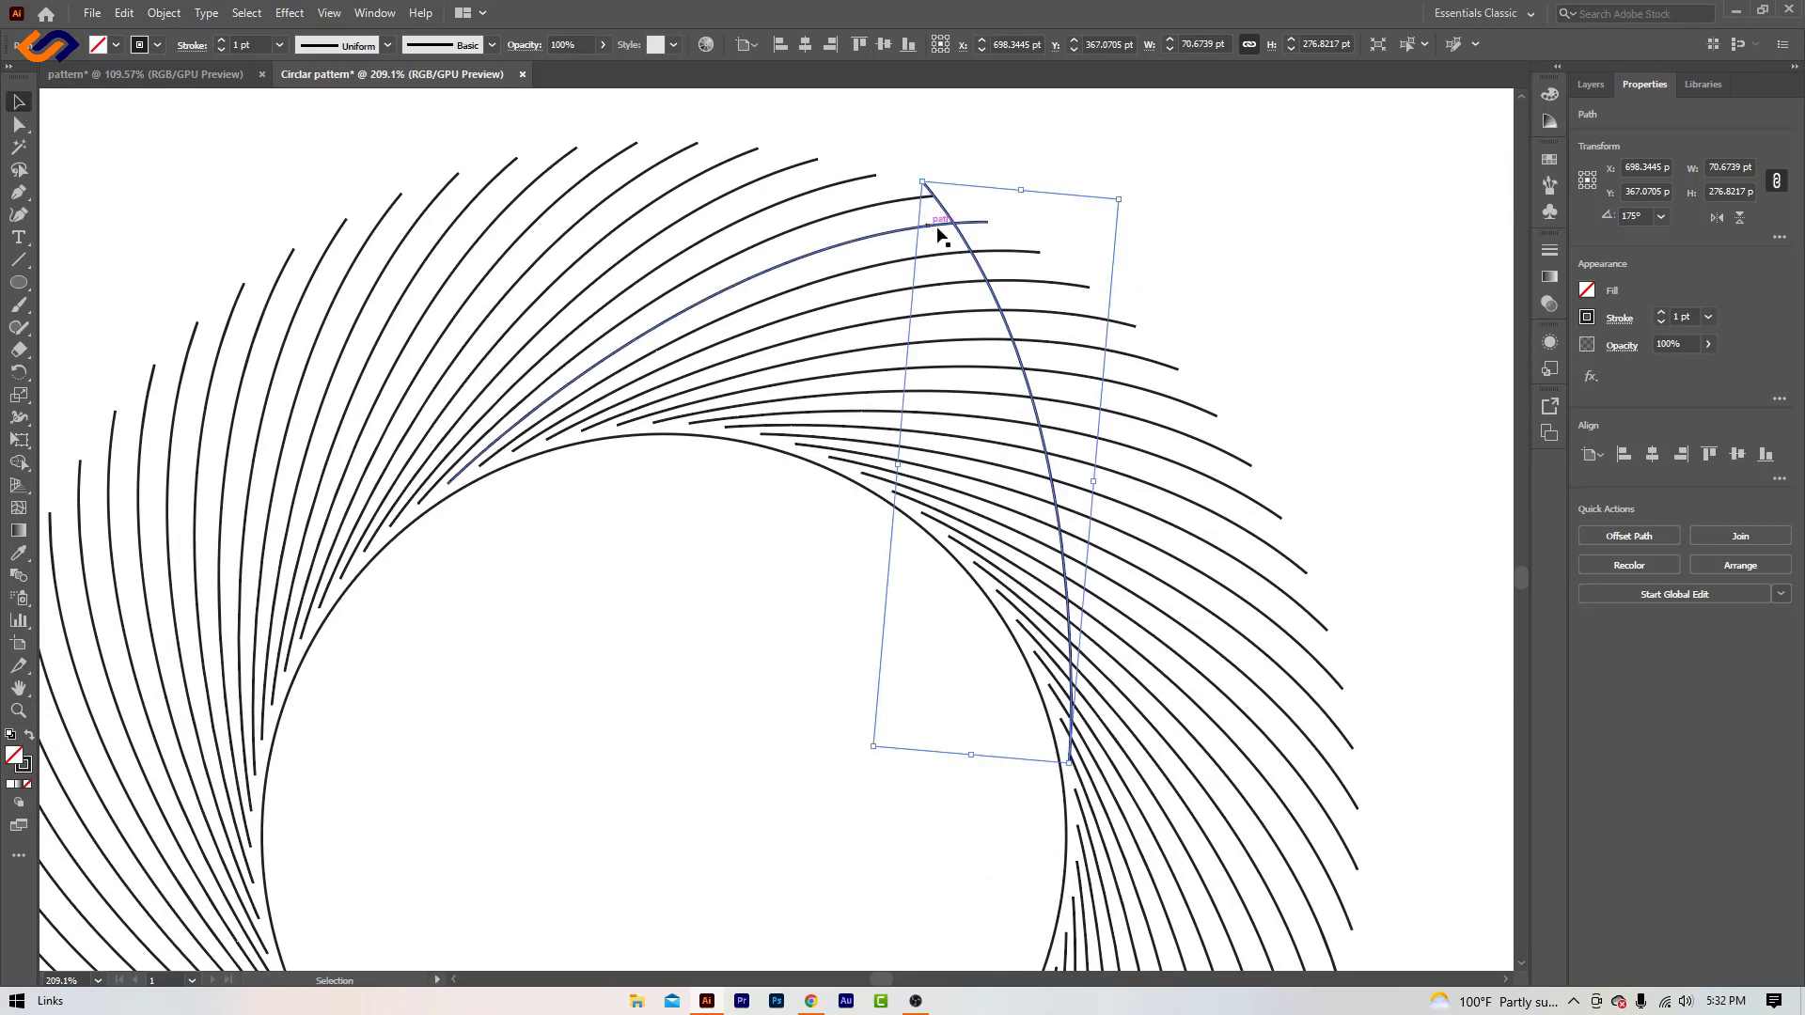
{"action": "left_click_drag", "start_coordinate": [966, 243], "coordinate": [1060, 297]}
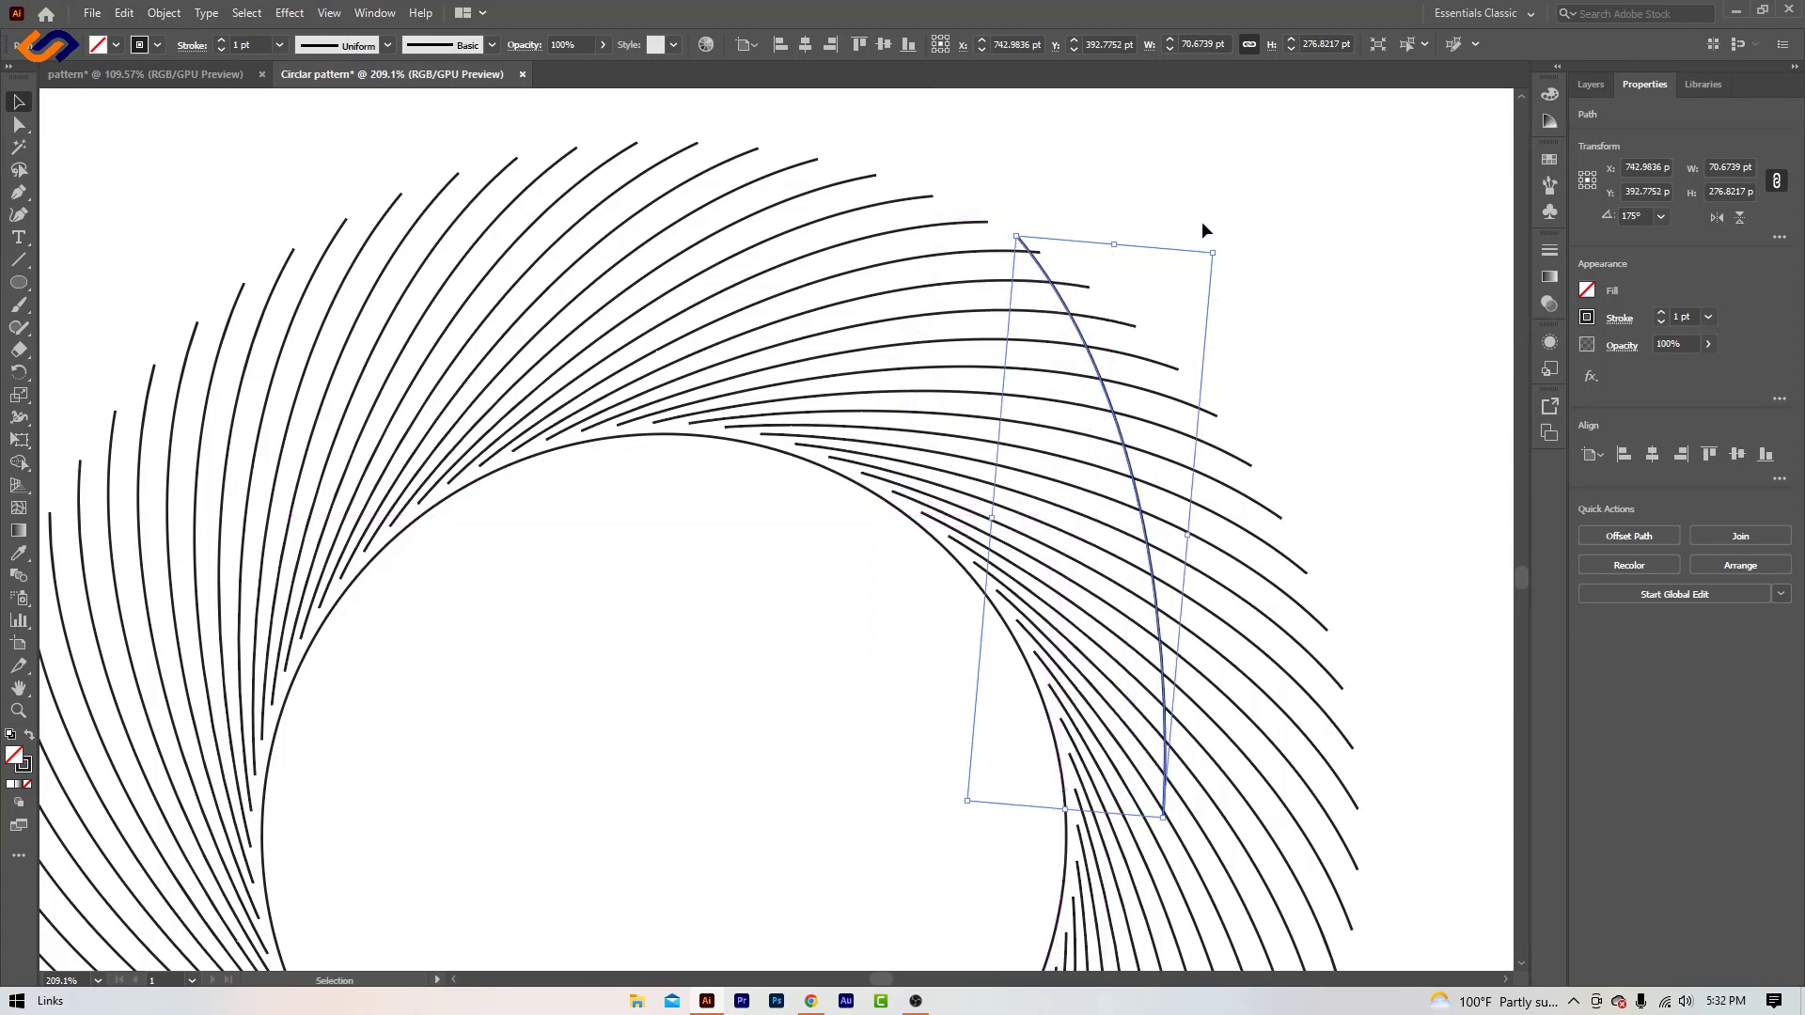
- Rotate the reflected curve to about 165.5° and move it so its lower end meets the circle's right edge
{"action": "left_click_drag", "start_coordinate": [1221, 245], "coordinate": [1260, 268]}
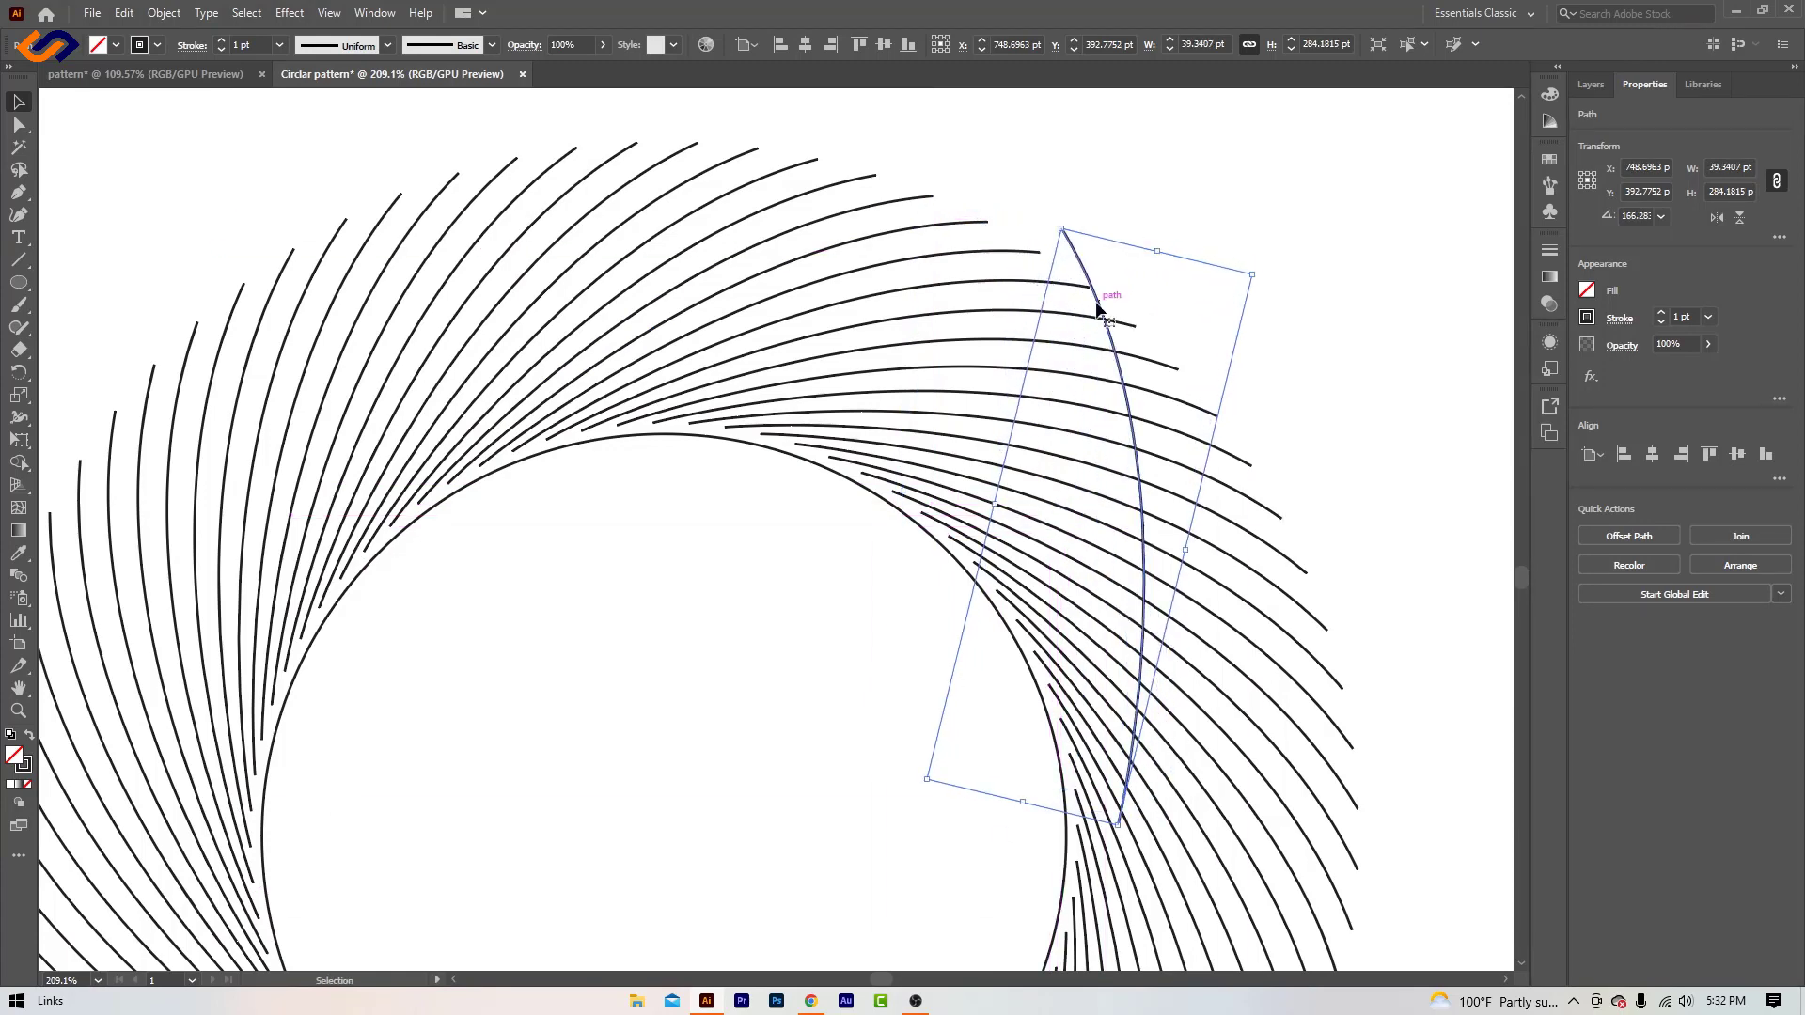
{"action": "left_click_drag", "start_coordinate": [1096, 315], "coordinate": [1060, 311]}
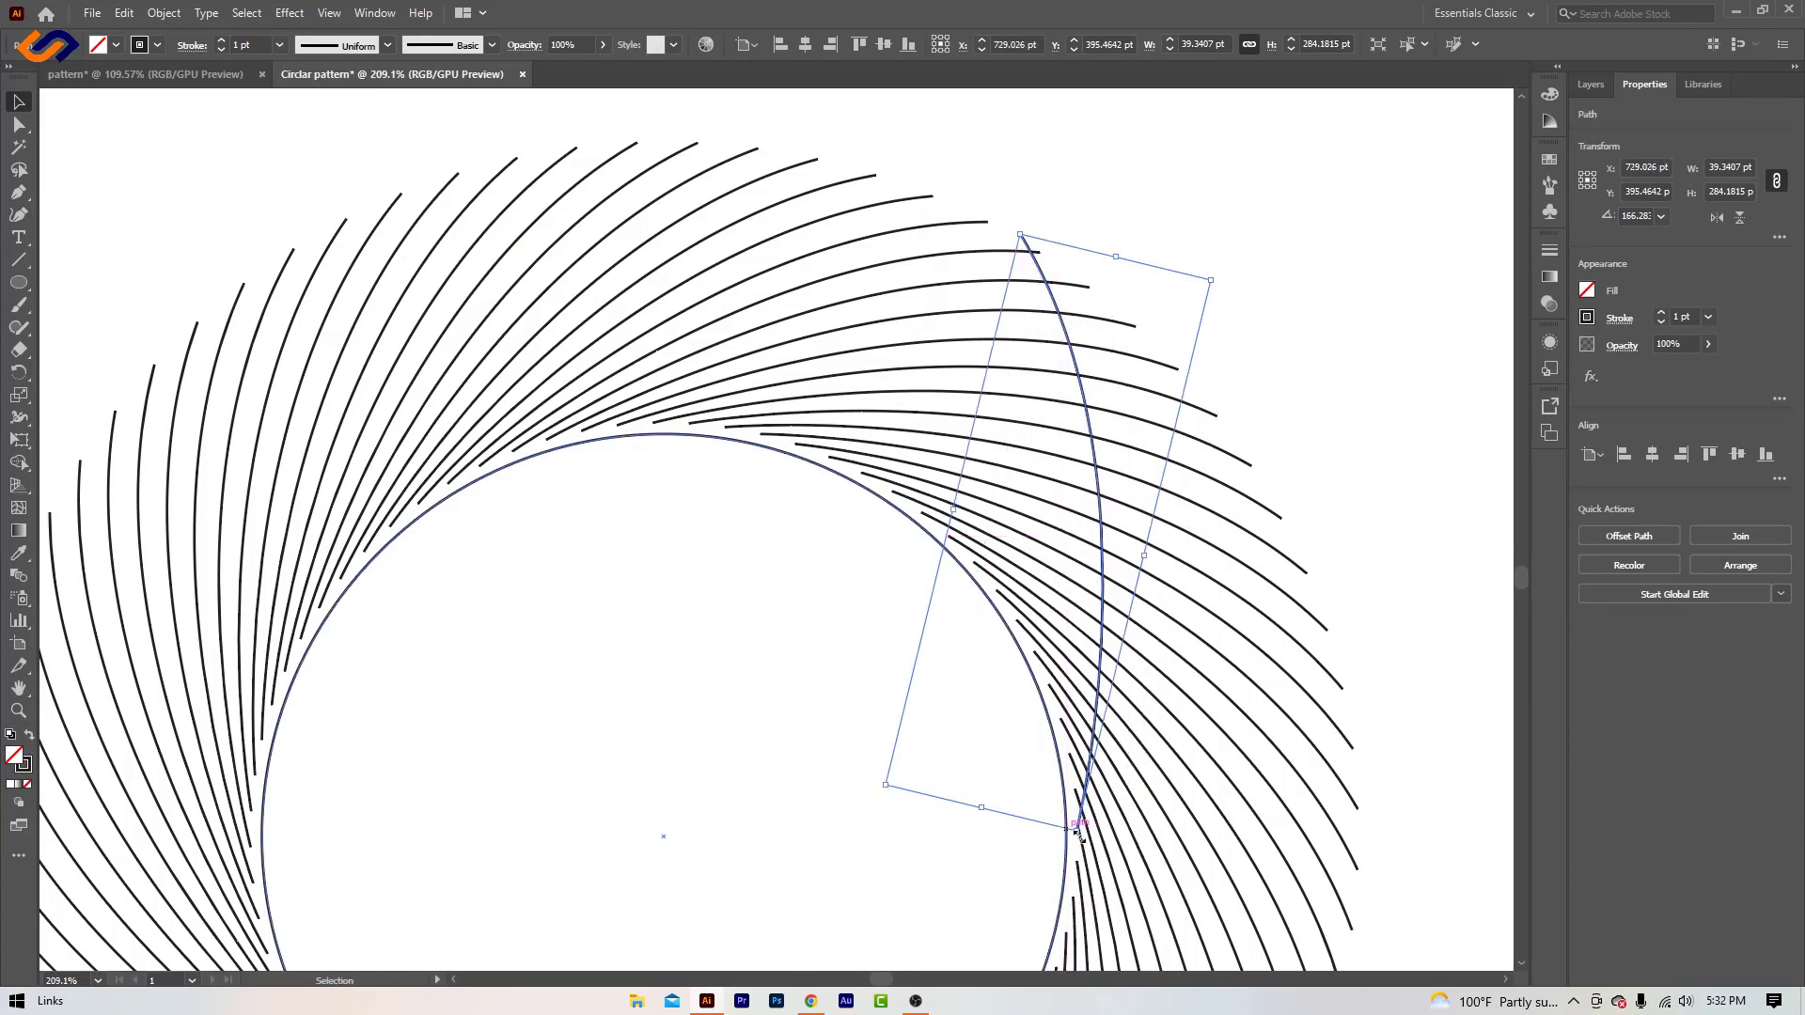
{"action": "mouse_move", "coordinate": [1035, 266]}
{"action": "left_mouse_down"}
{"action": "mouse_move", "coordinate": [1060, 294]}
{"action": "mouse_move", "coordinate": [1041, 284]}
{"action": "left_mouse_up"}
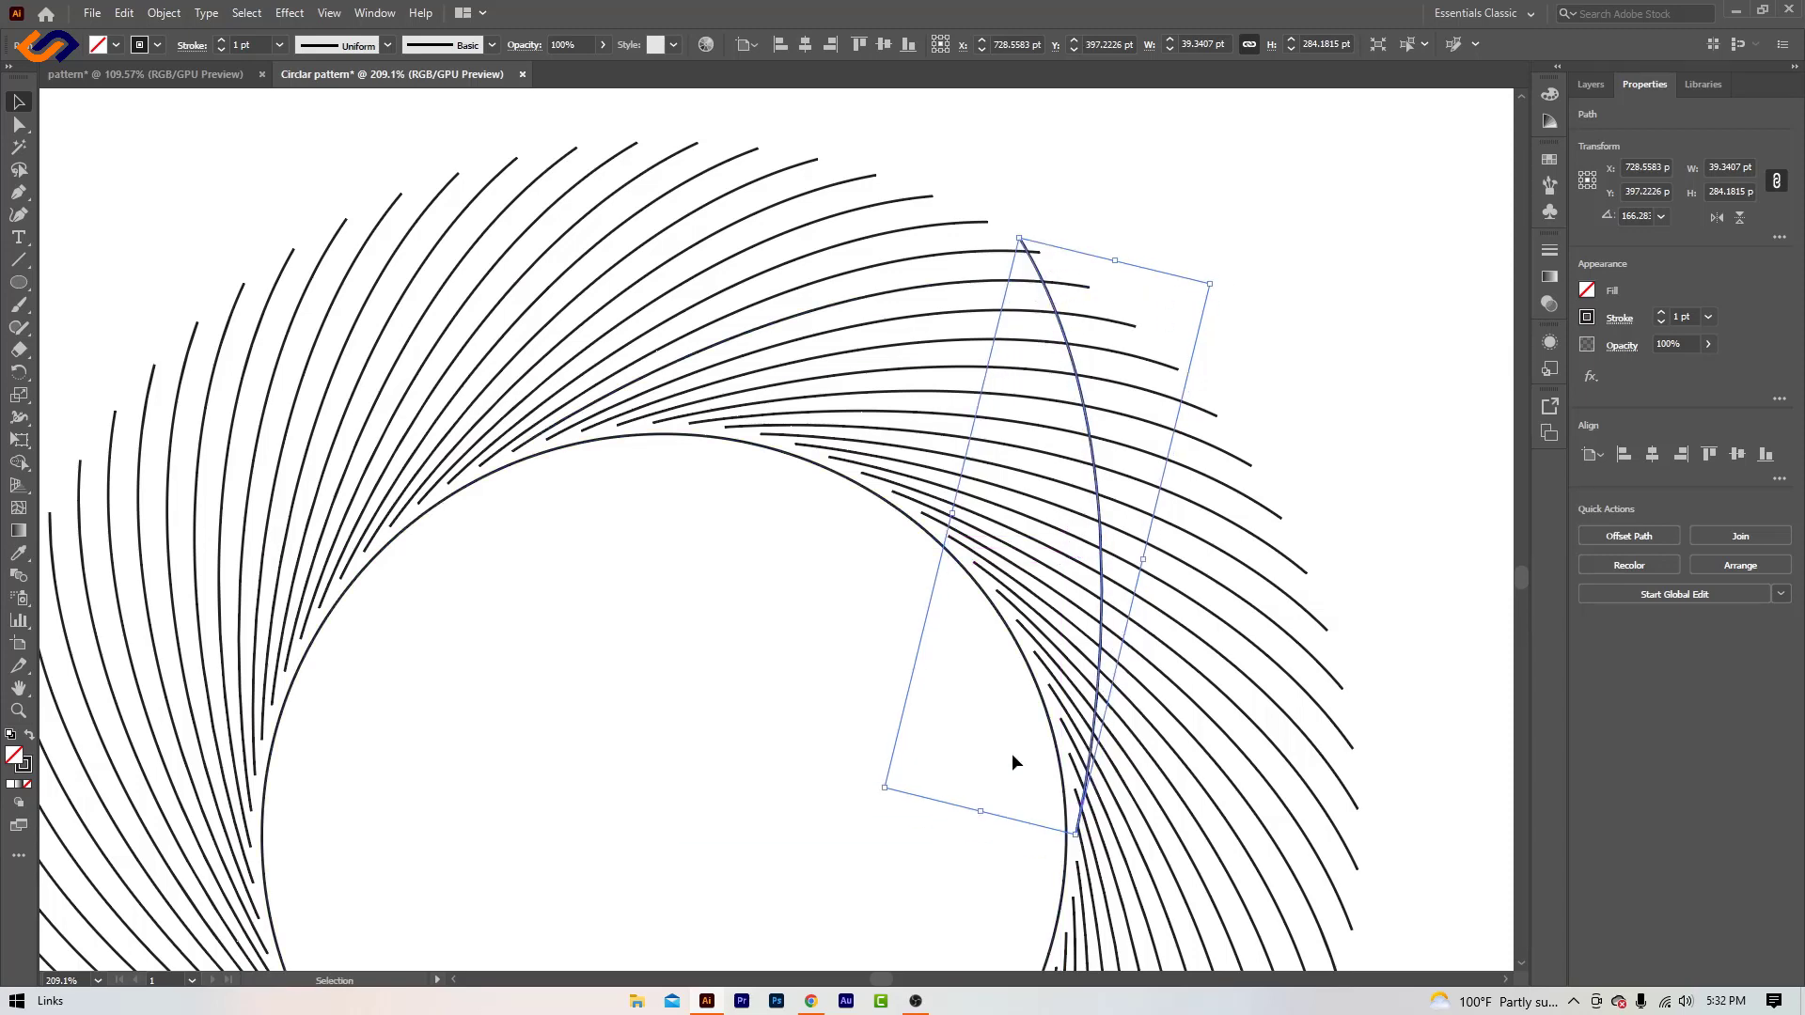
{"action": "left_click_drag", "start_coordinate": [1219, 277], "coordinate": [1217, 272]}
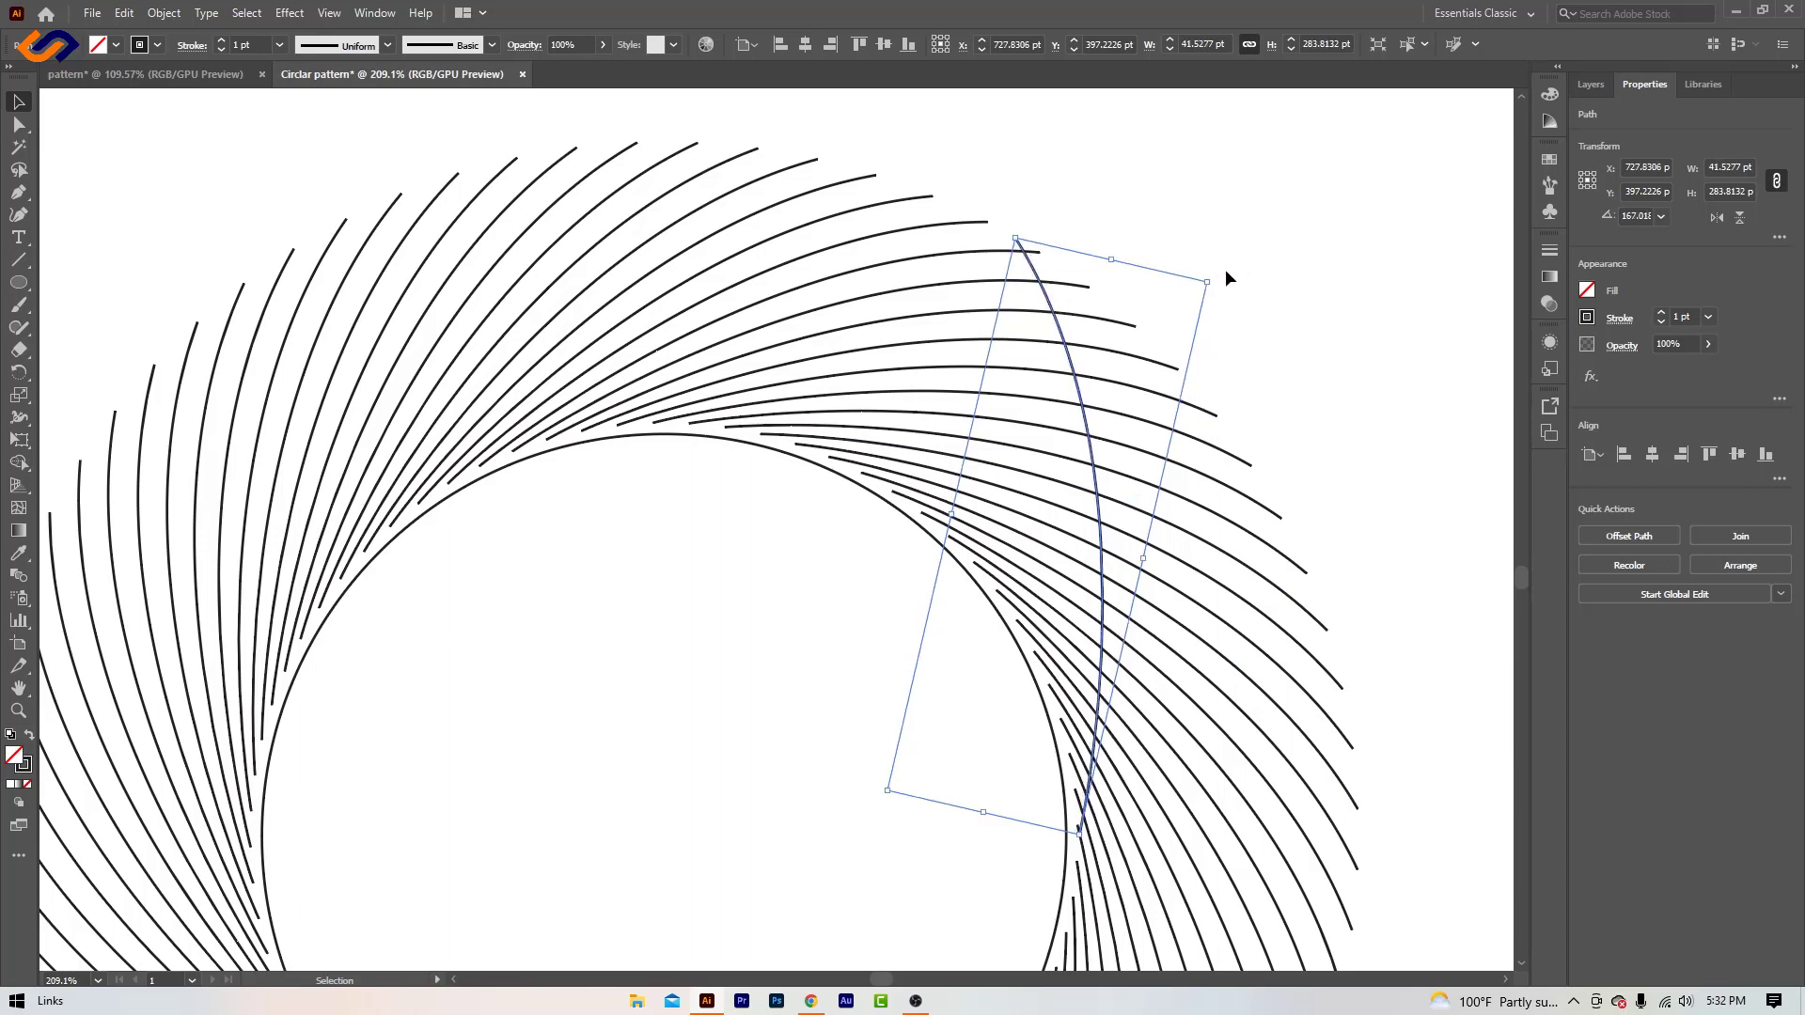
{"action": "left_click_drag", "start_coordinate": [1224, 275], "coordinate": [1231, 283]}
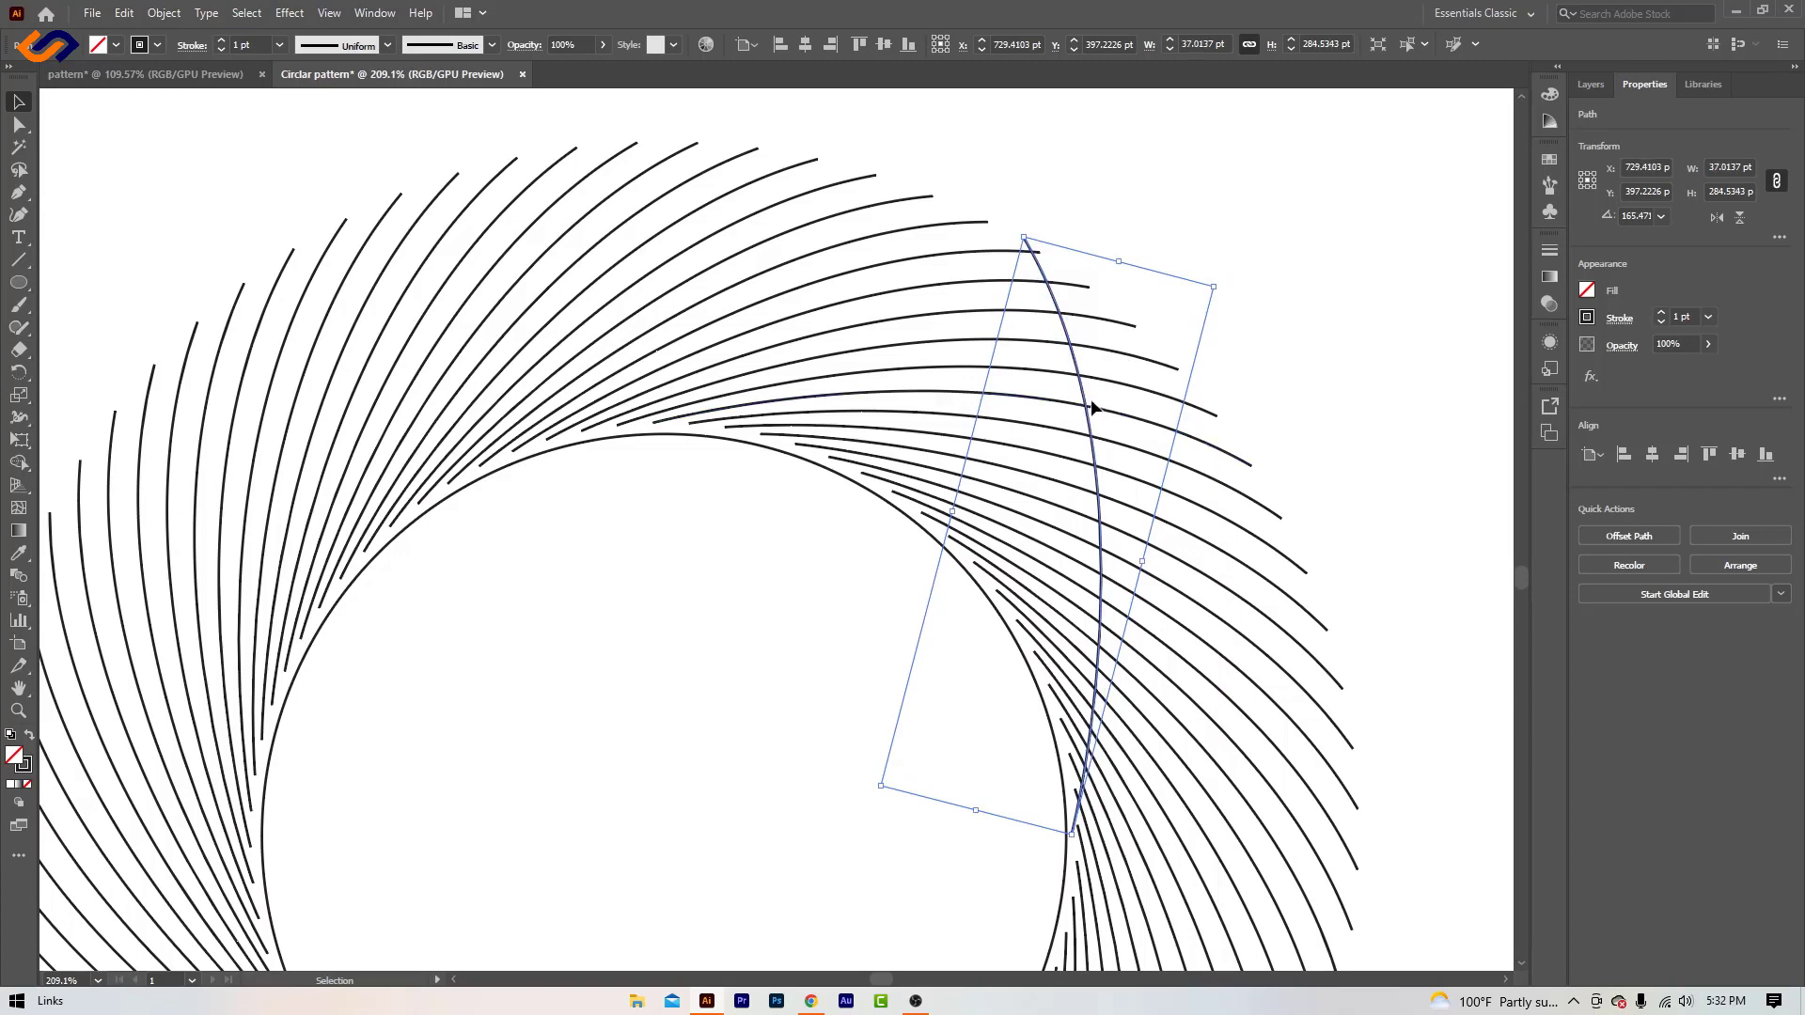
- Shift the reflected curve slightly down along the circle's right edge and fine-tune its rotation to 163.5°, leaving it deselected
{"action": "left_click_drag", "start_coordinate": [1092, 407], "coordinate": [1095, 426]}
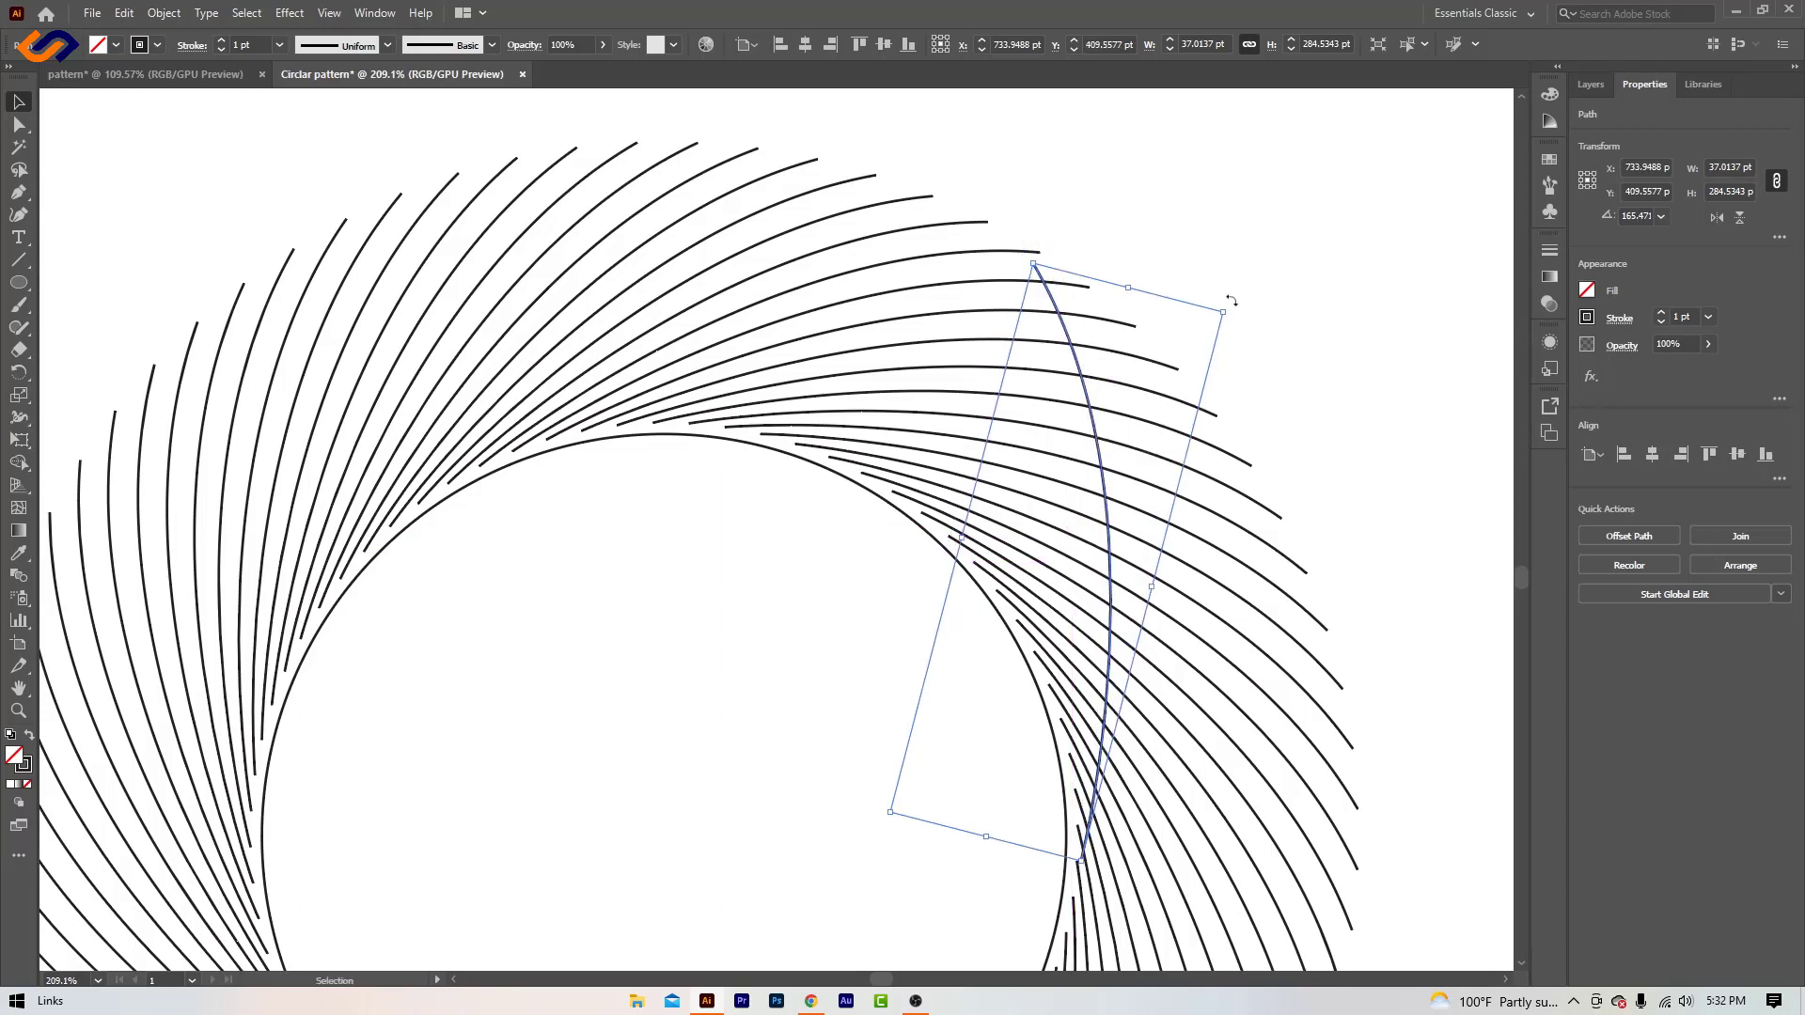
{"action": "left_click_drag", "start_coordinate": [1231, 301], "coordinate": [1261, 311]}
{"action": "left_click_drag", "start_coordinate": [1104, 427], "coordinate": [1117, 432]}
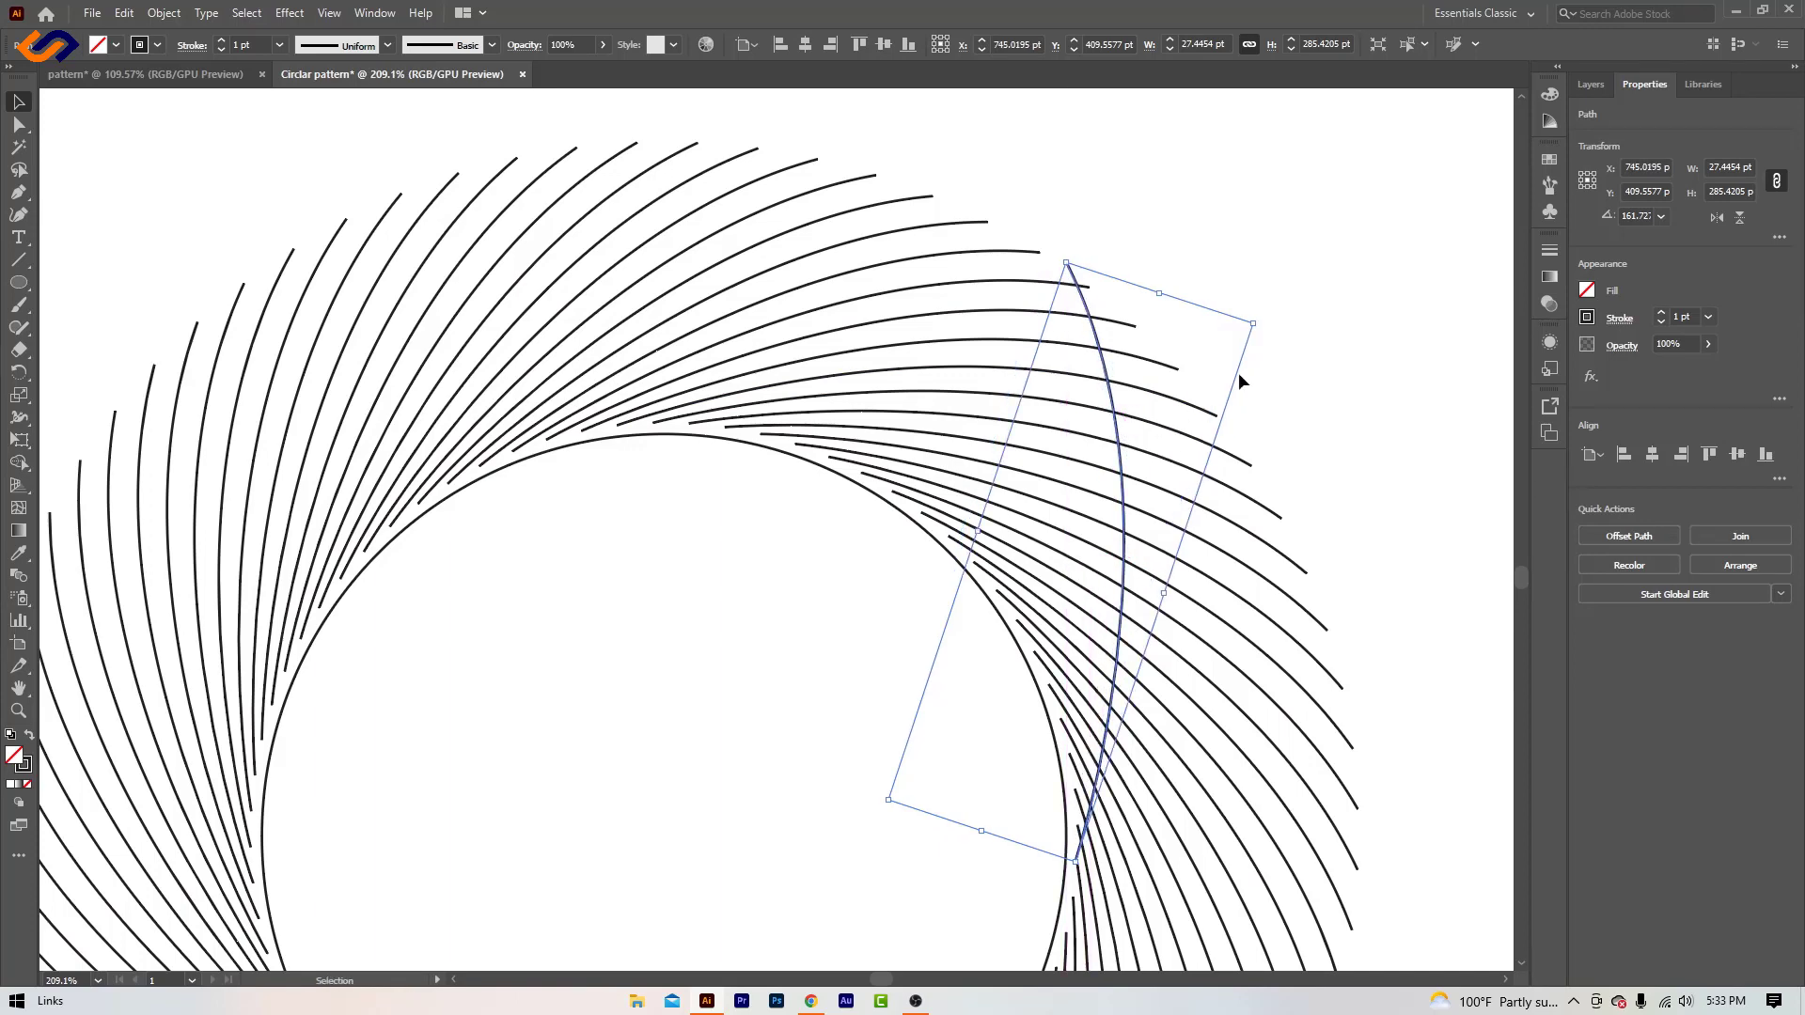
{"action": "left_click_drag", "start_coordinate": [1265, 323], "coordinate": [1260, 314]}
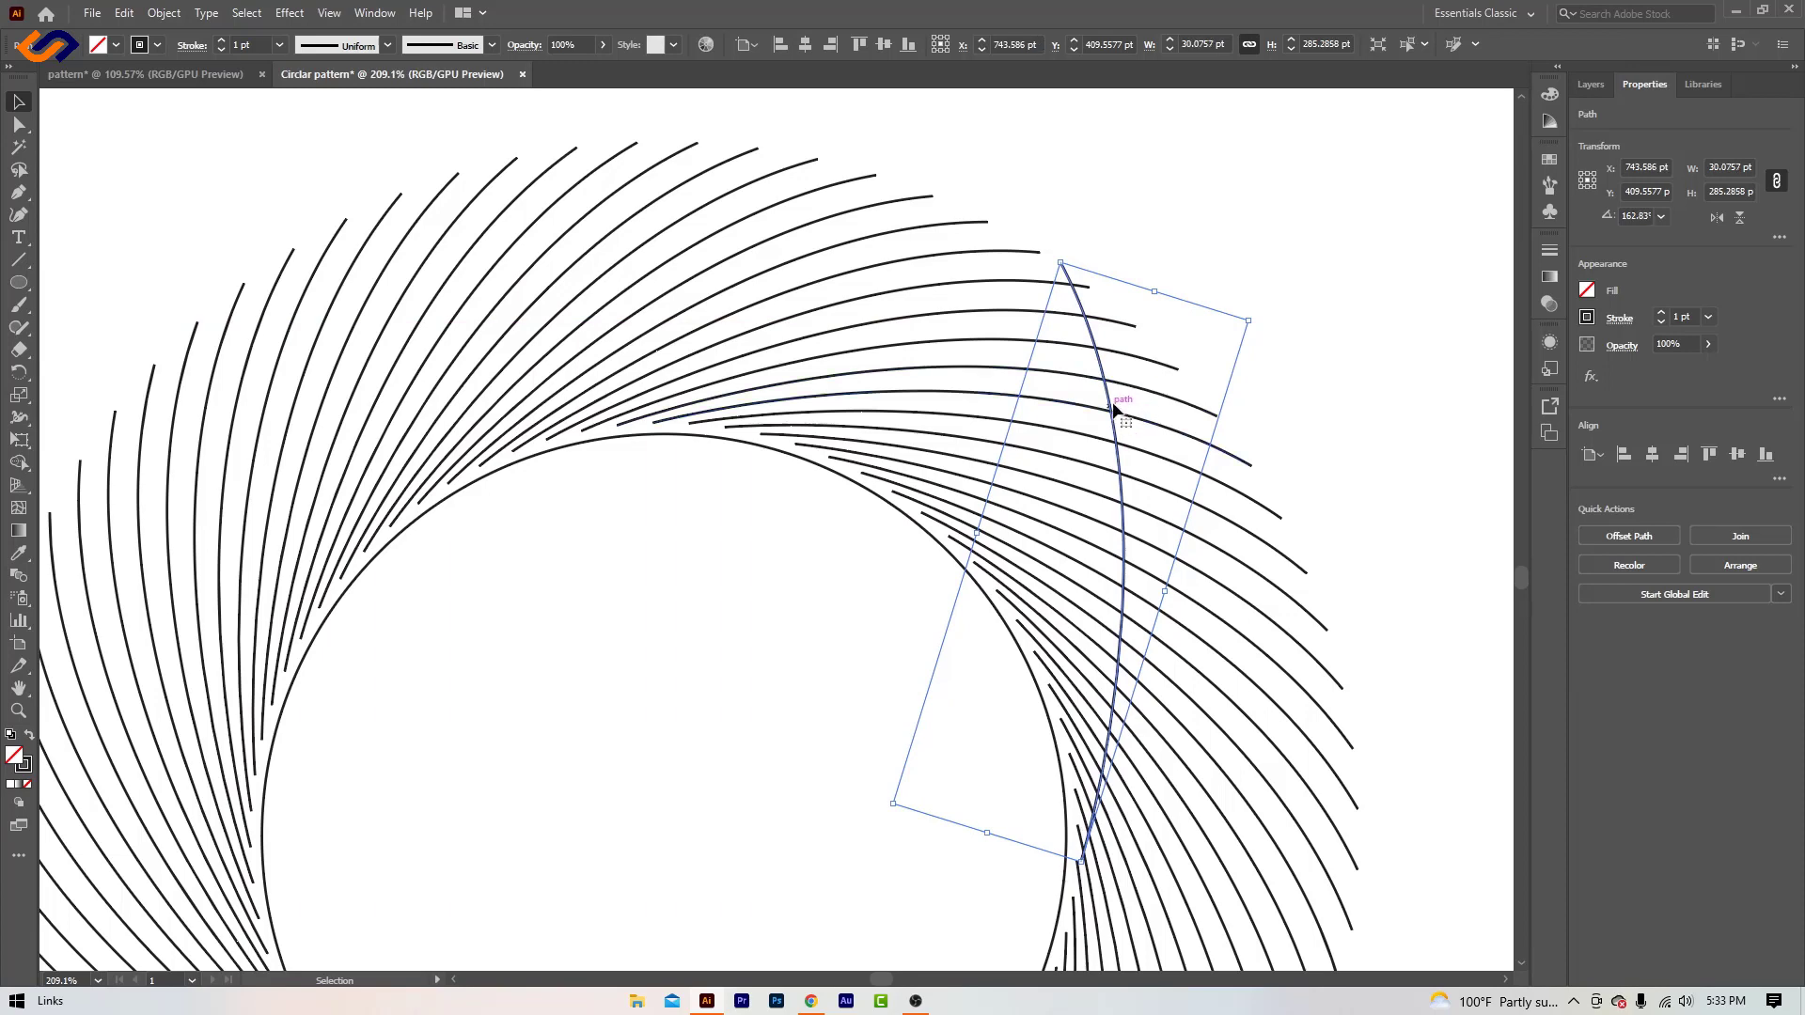
{"action": "left_click_drag", "start_coordinate": [1111, 402], "coordinate": [1106, 403]}
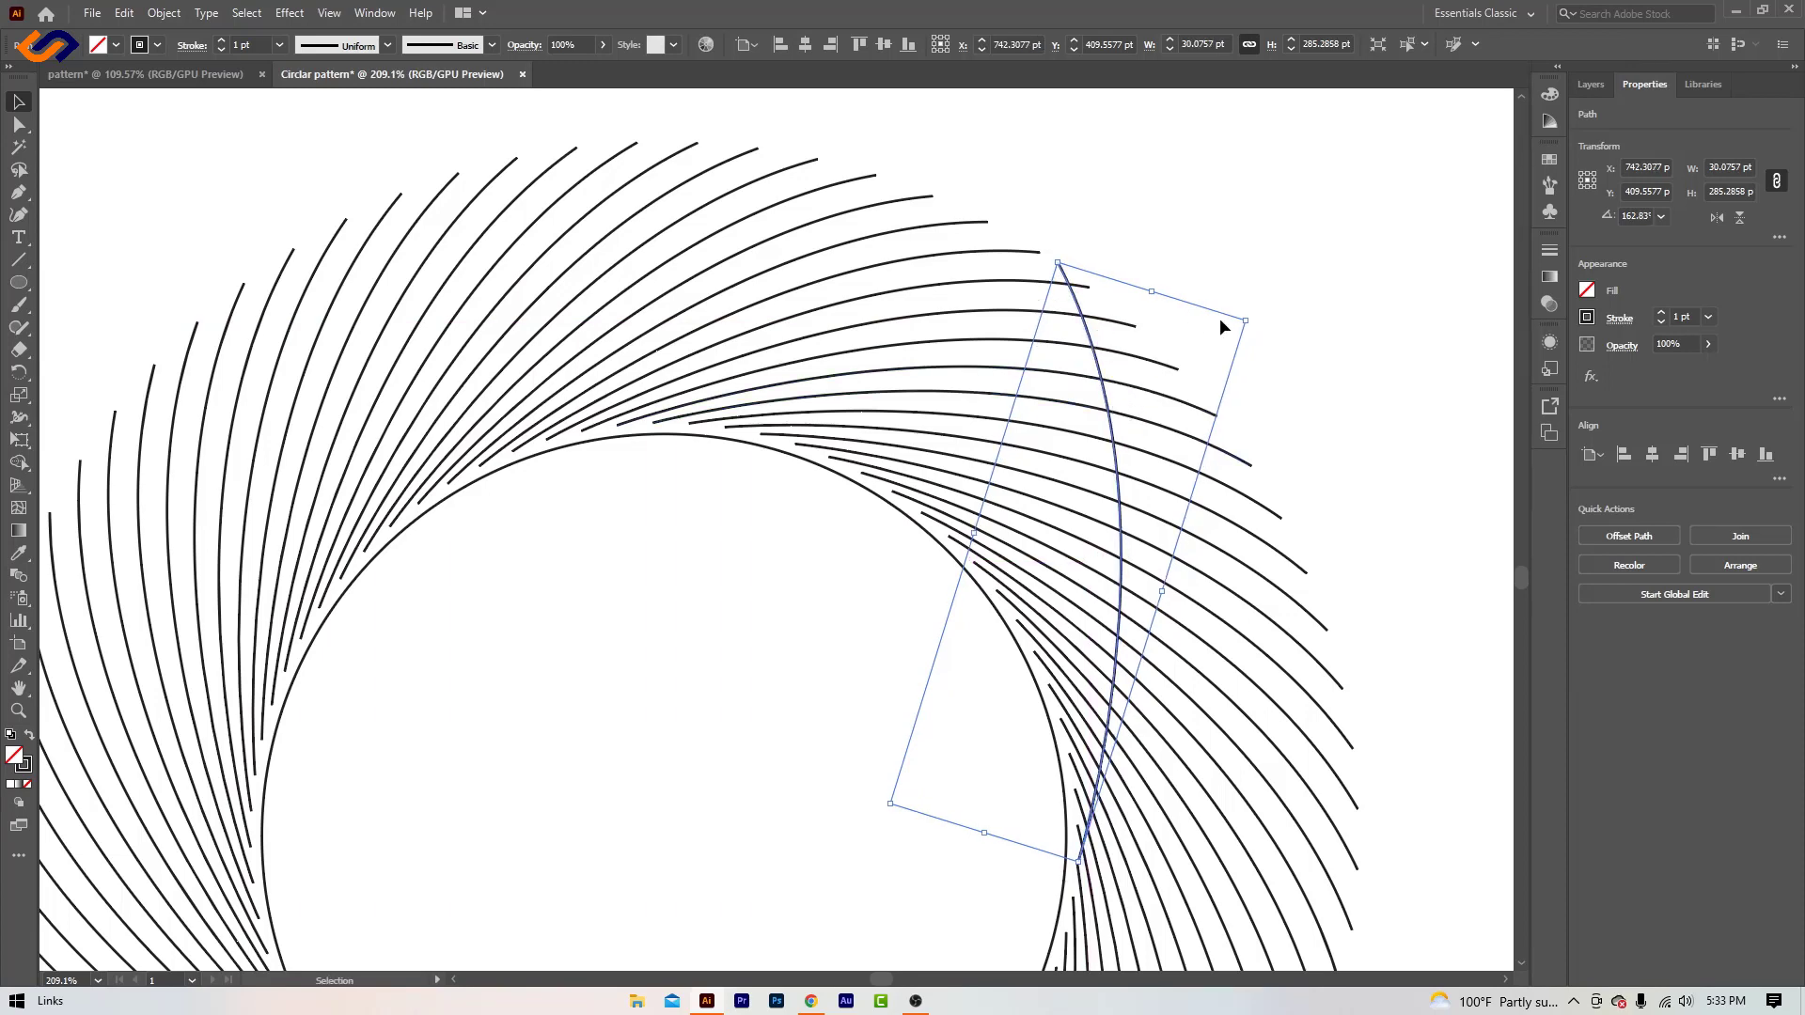
{"action": "left_click_drag", "start_coordinate": [1256, 320], "coordinate": [1222, 341]}
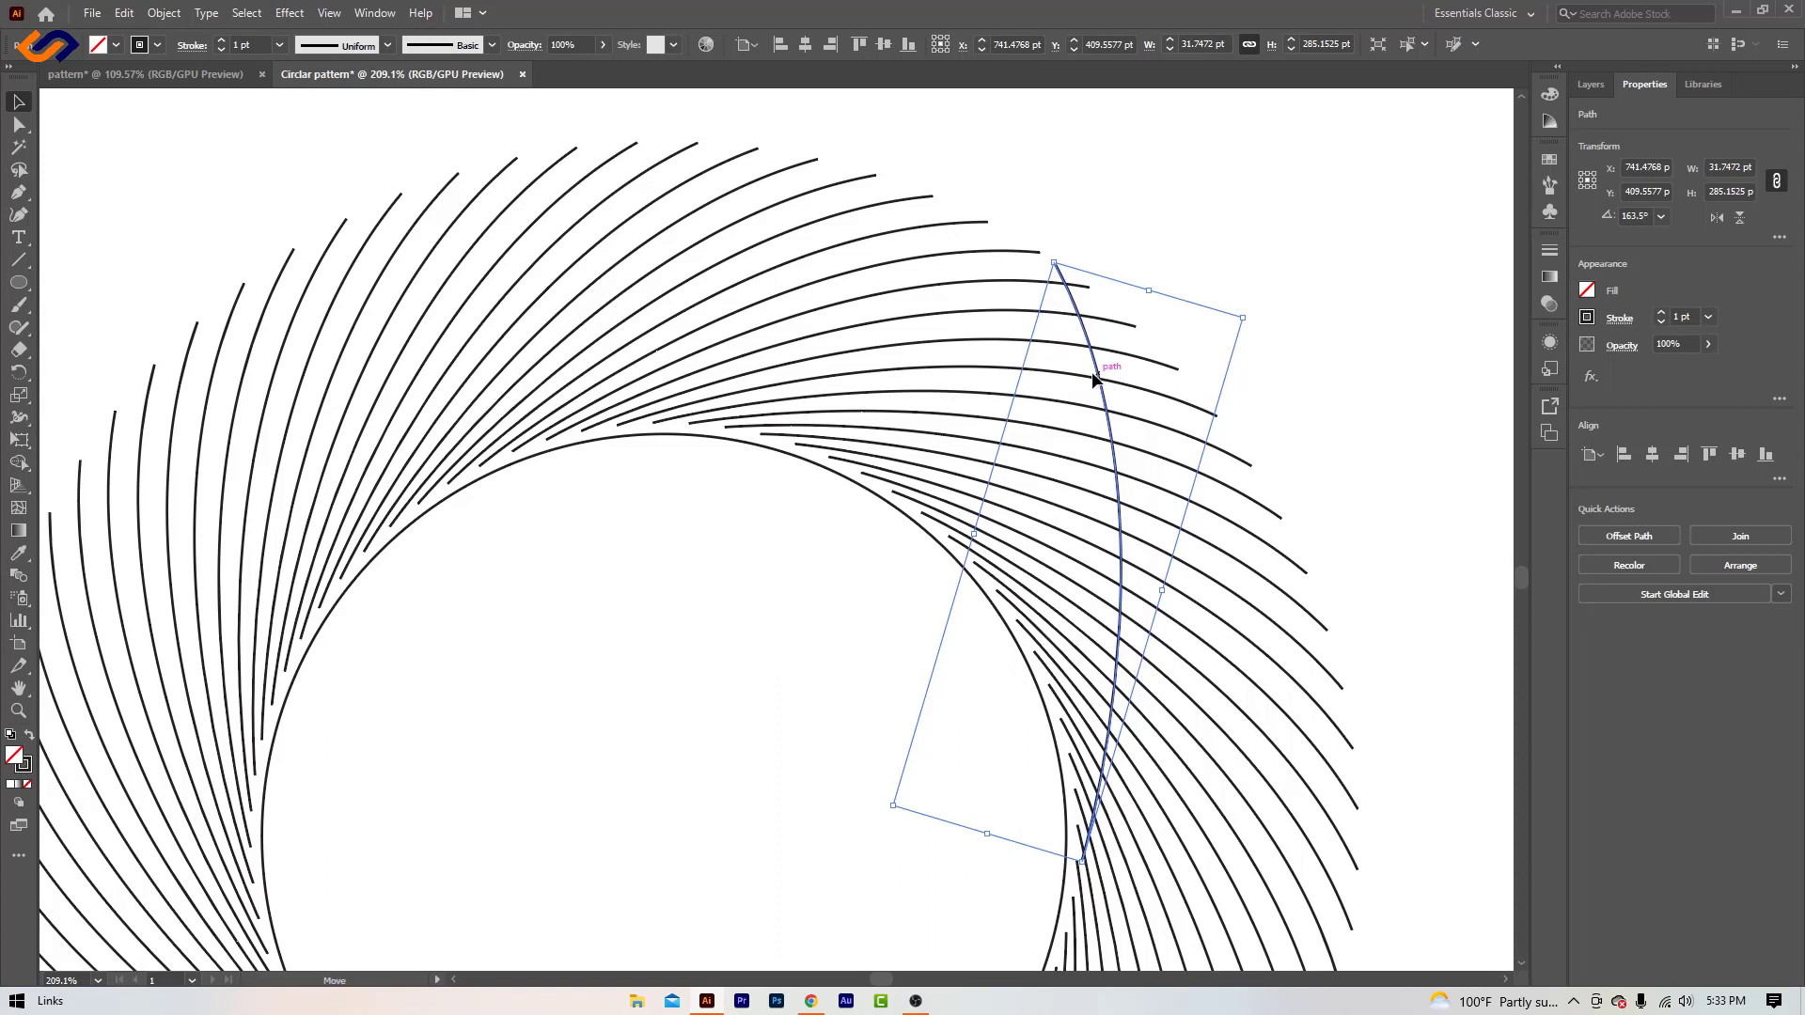
{"action": "left_click_drag", "start_coordinate": [1097, 379], "coordinate": [1092, 377]}
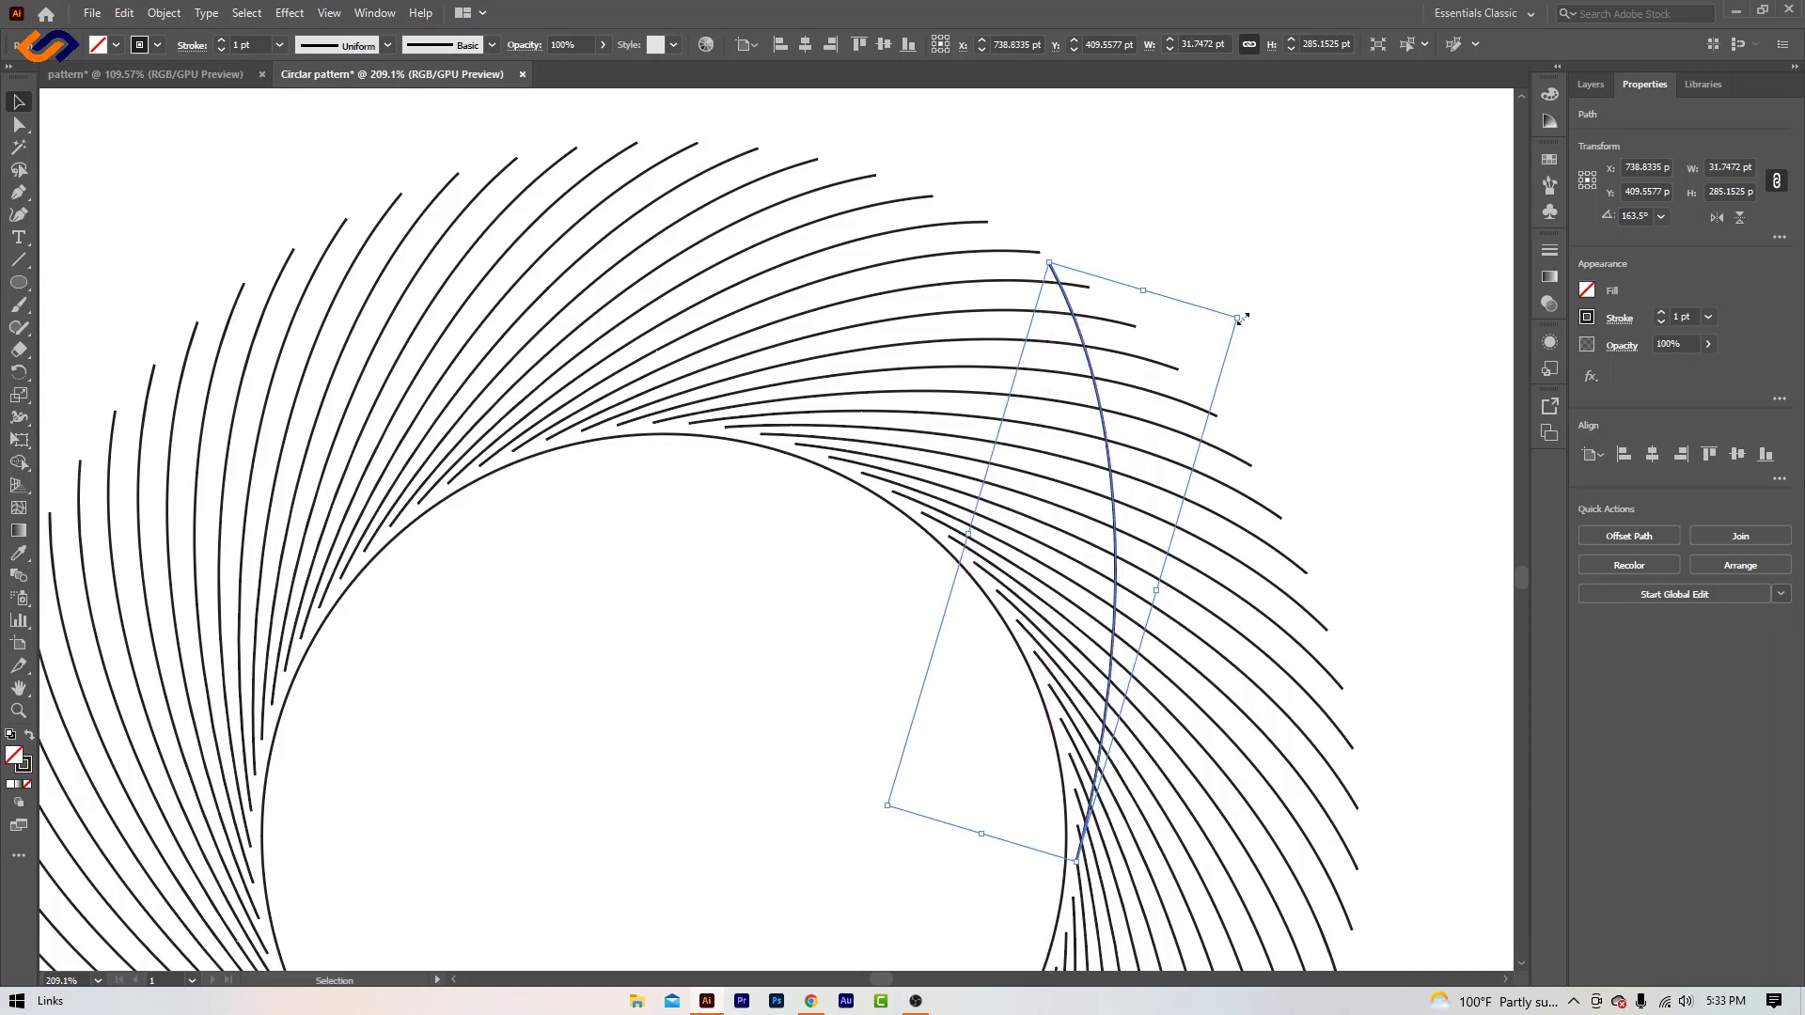
{"action": "left_click", "coordinate": [1293, 332]}
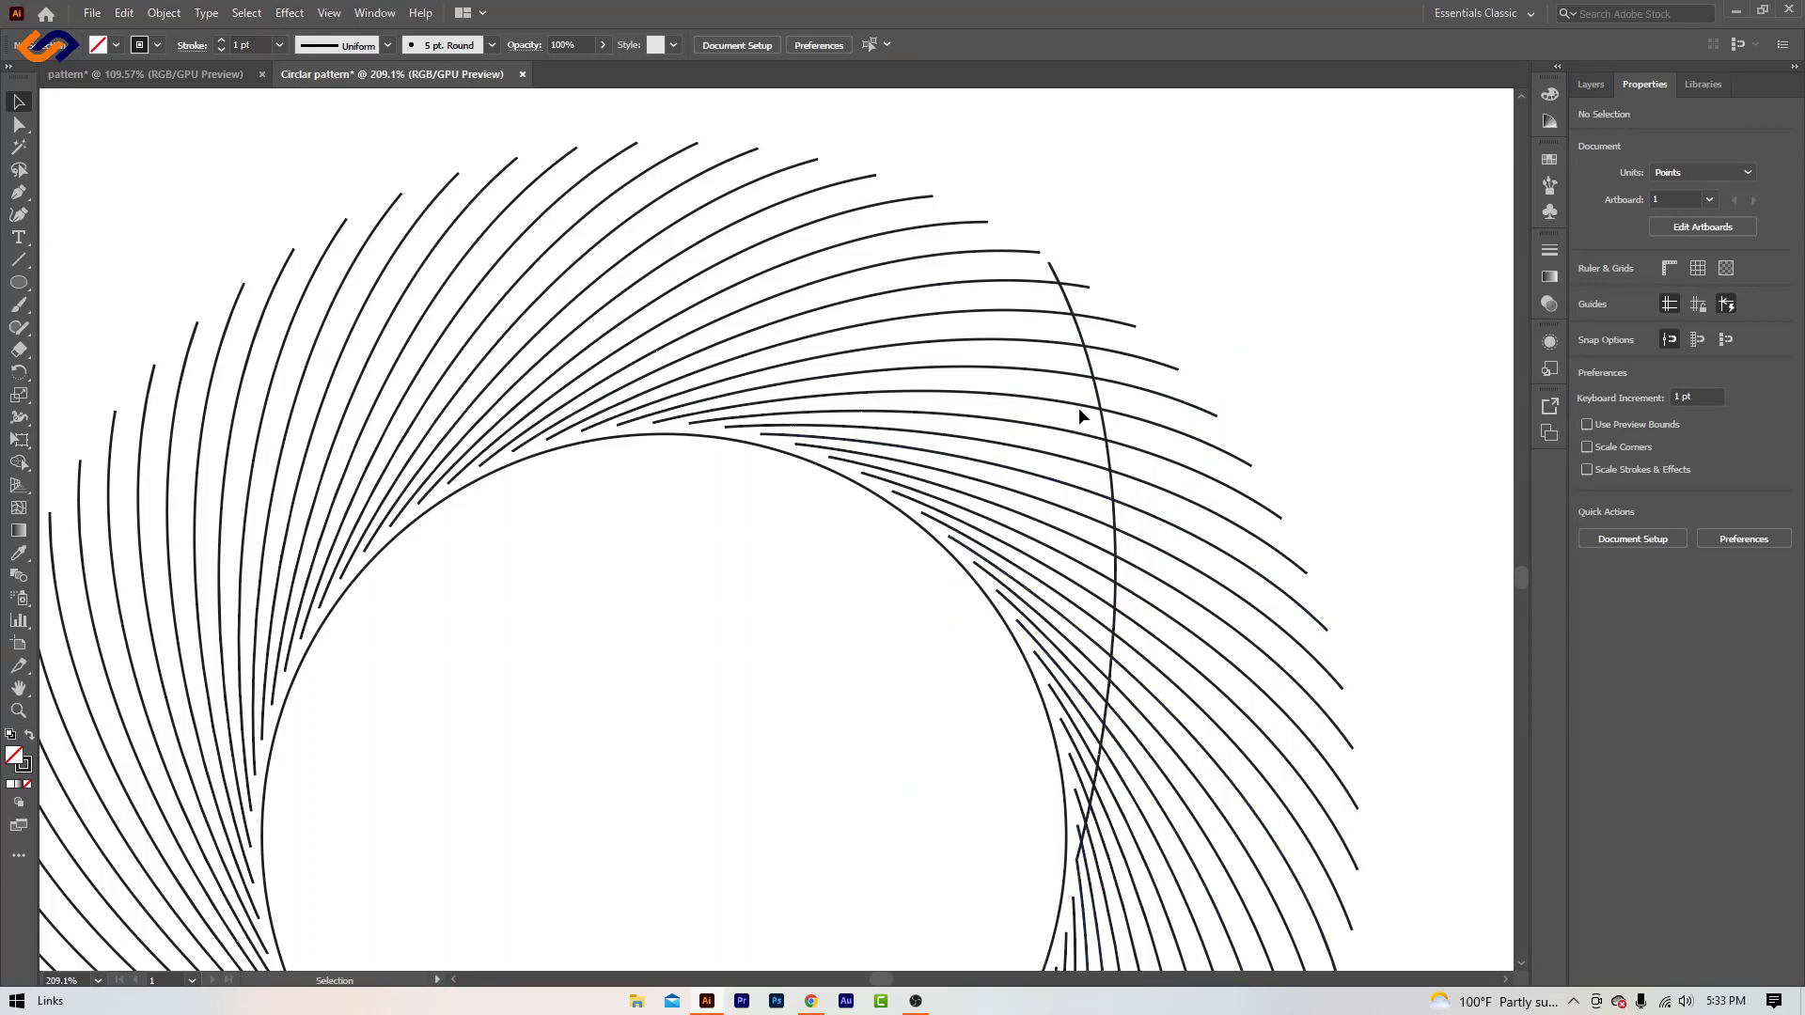
- Make a copy of the reflected curve rotated -5° around a point near the circle's center
{"action": "left_click", "coordinate": [1105, 428]}
{"action": "scroll", "coordinate": [646, 594], "scroll_direction": "down", "scroll_amount": 5}
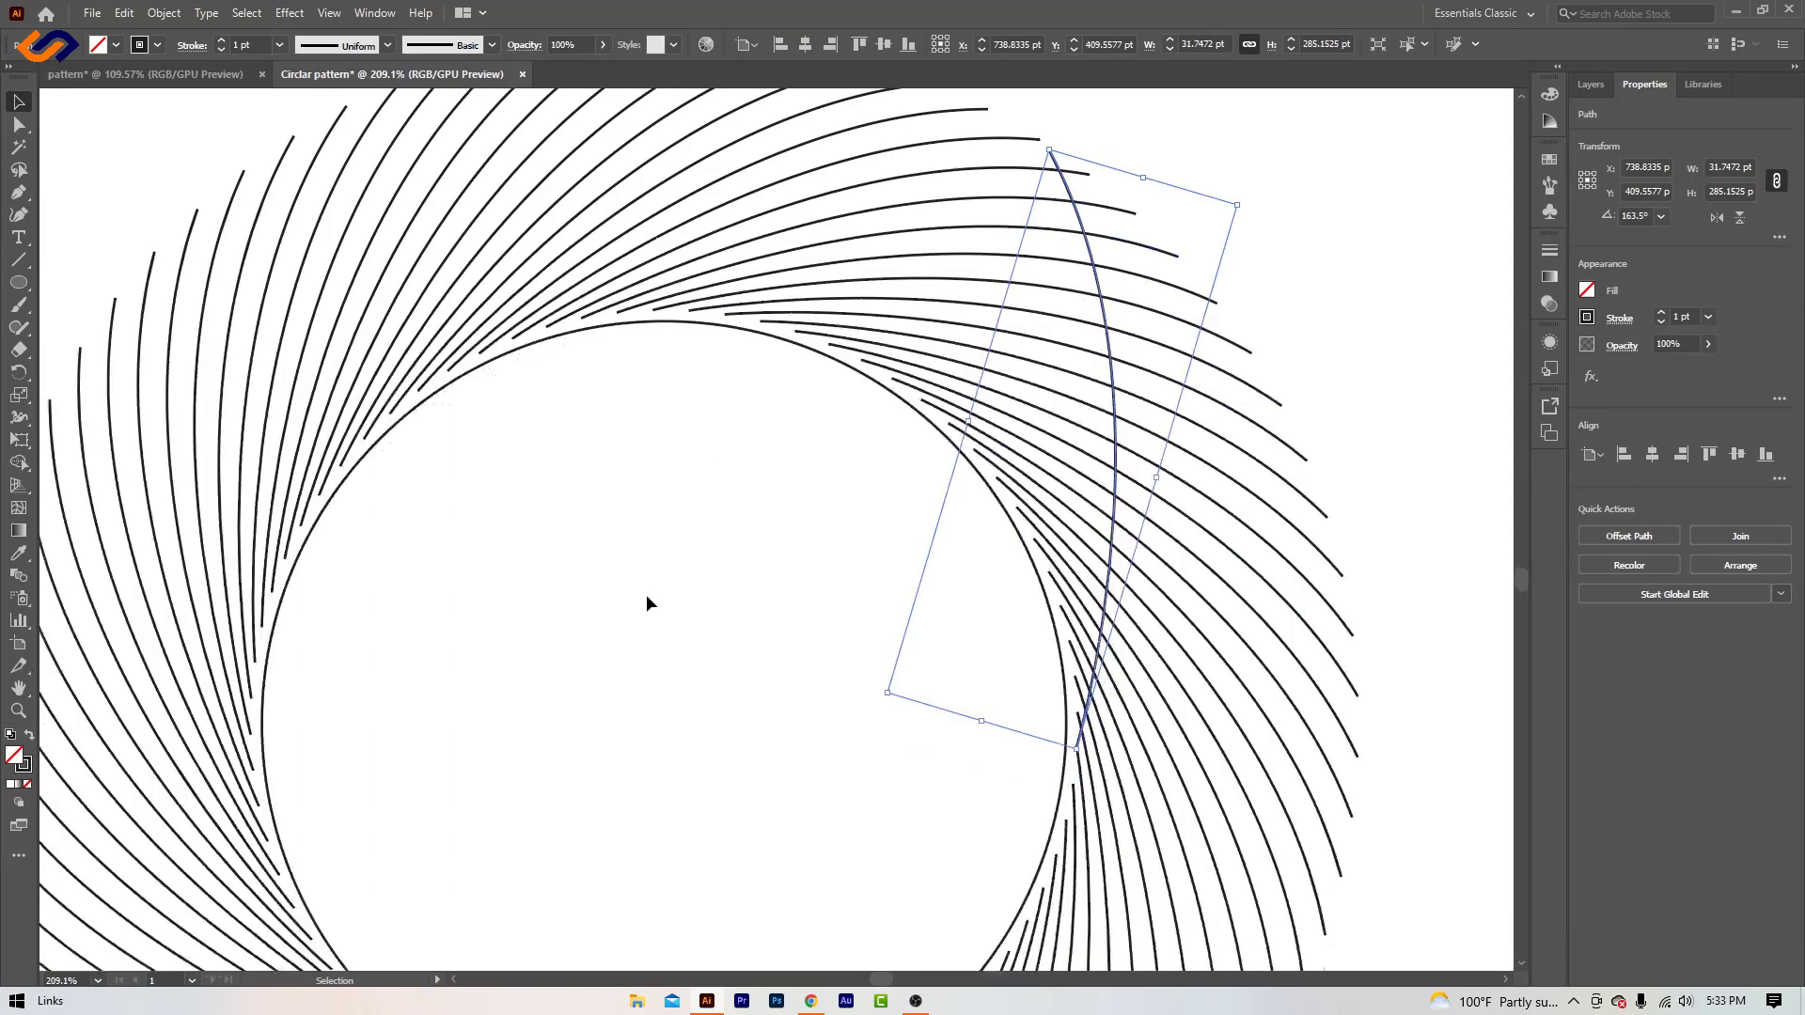
{"action": "left_click", "coordinate": [718, 653]}
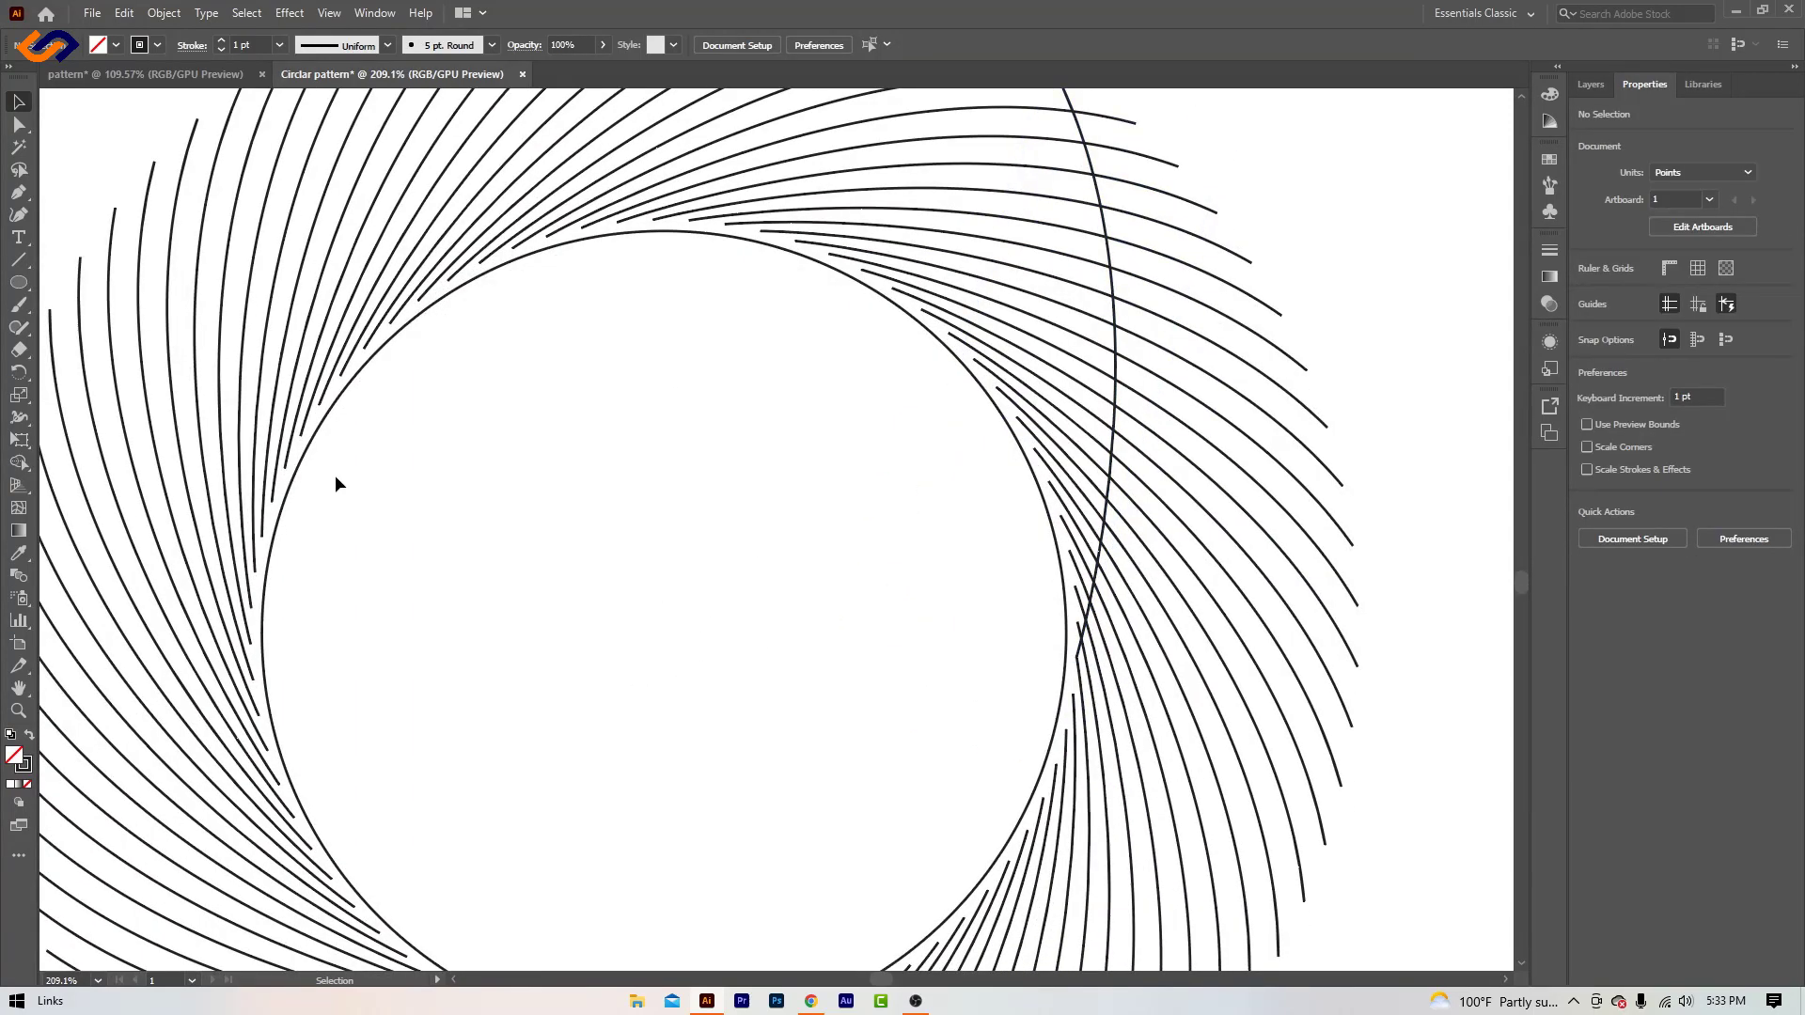
{"action": "left_click", "coordinate": [297, 470]}
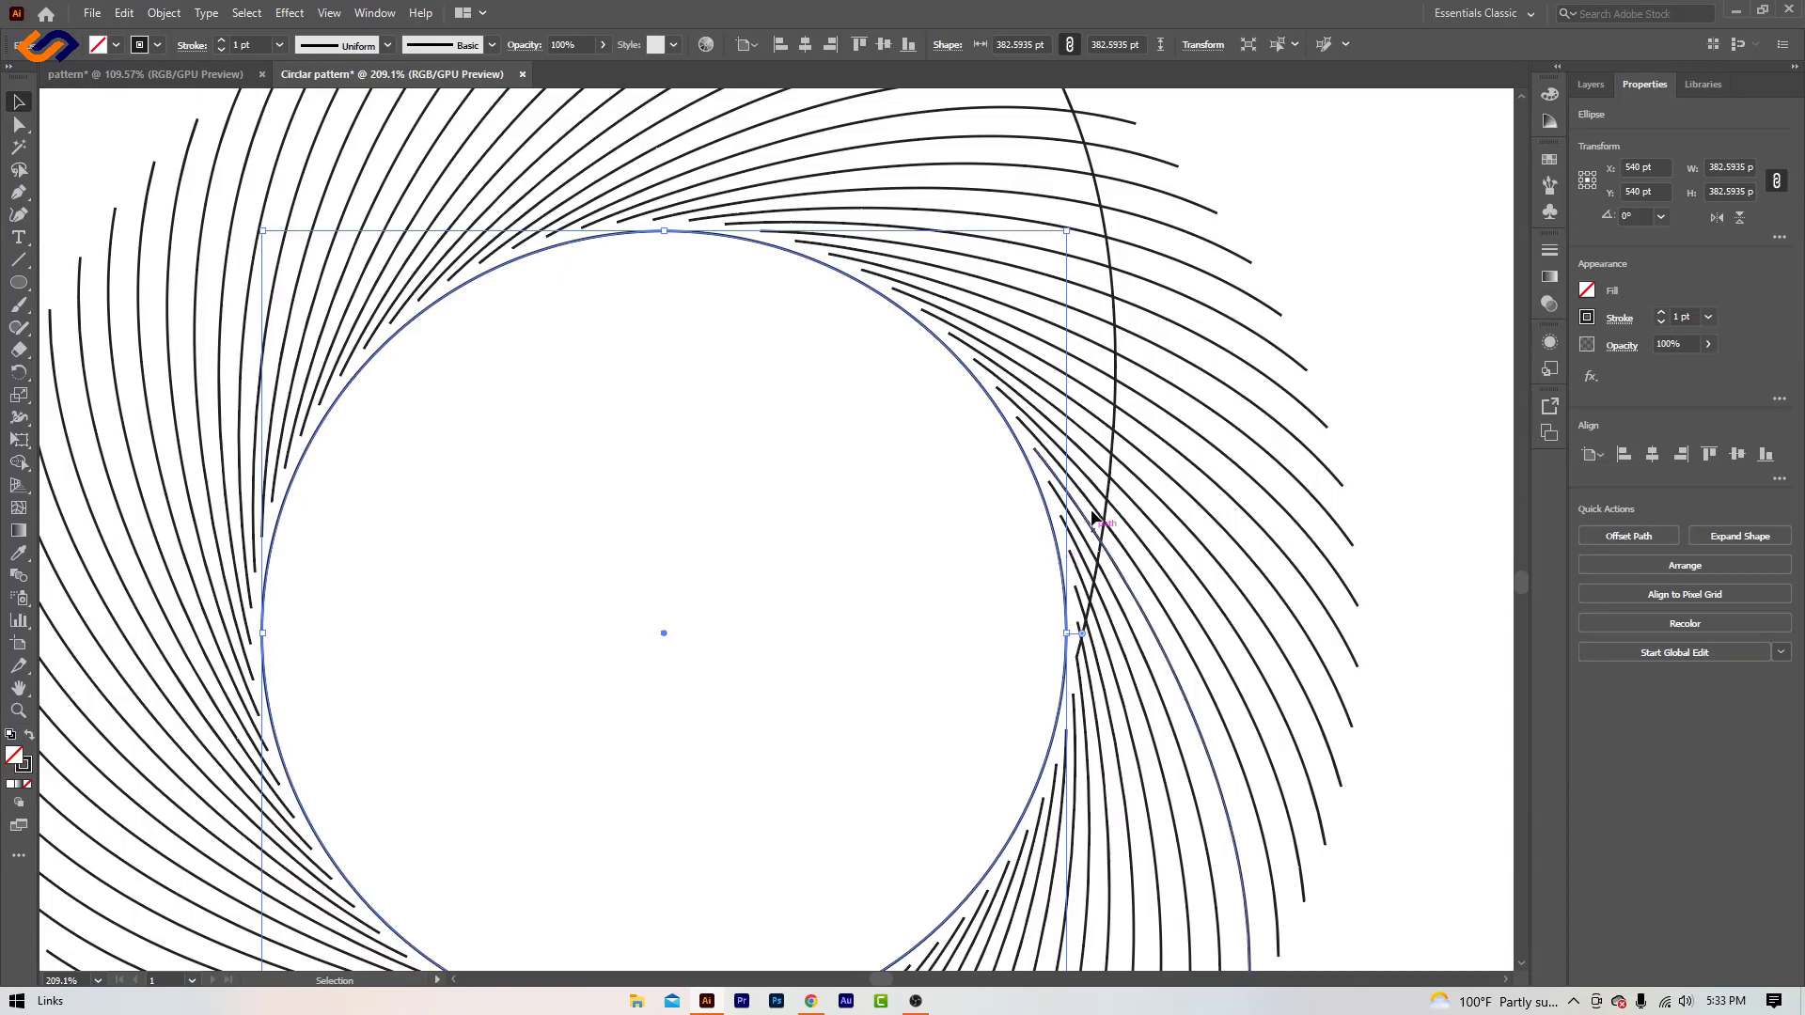
{"action": "left_click", "coordinate": [1118, 351]}
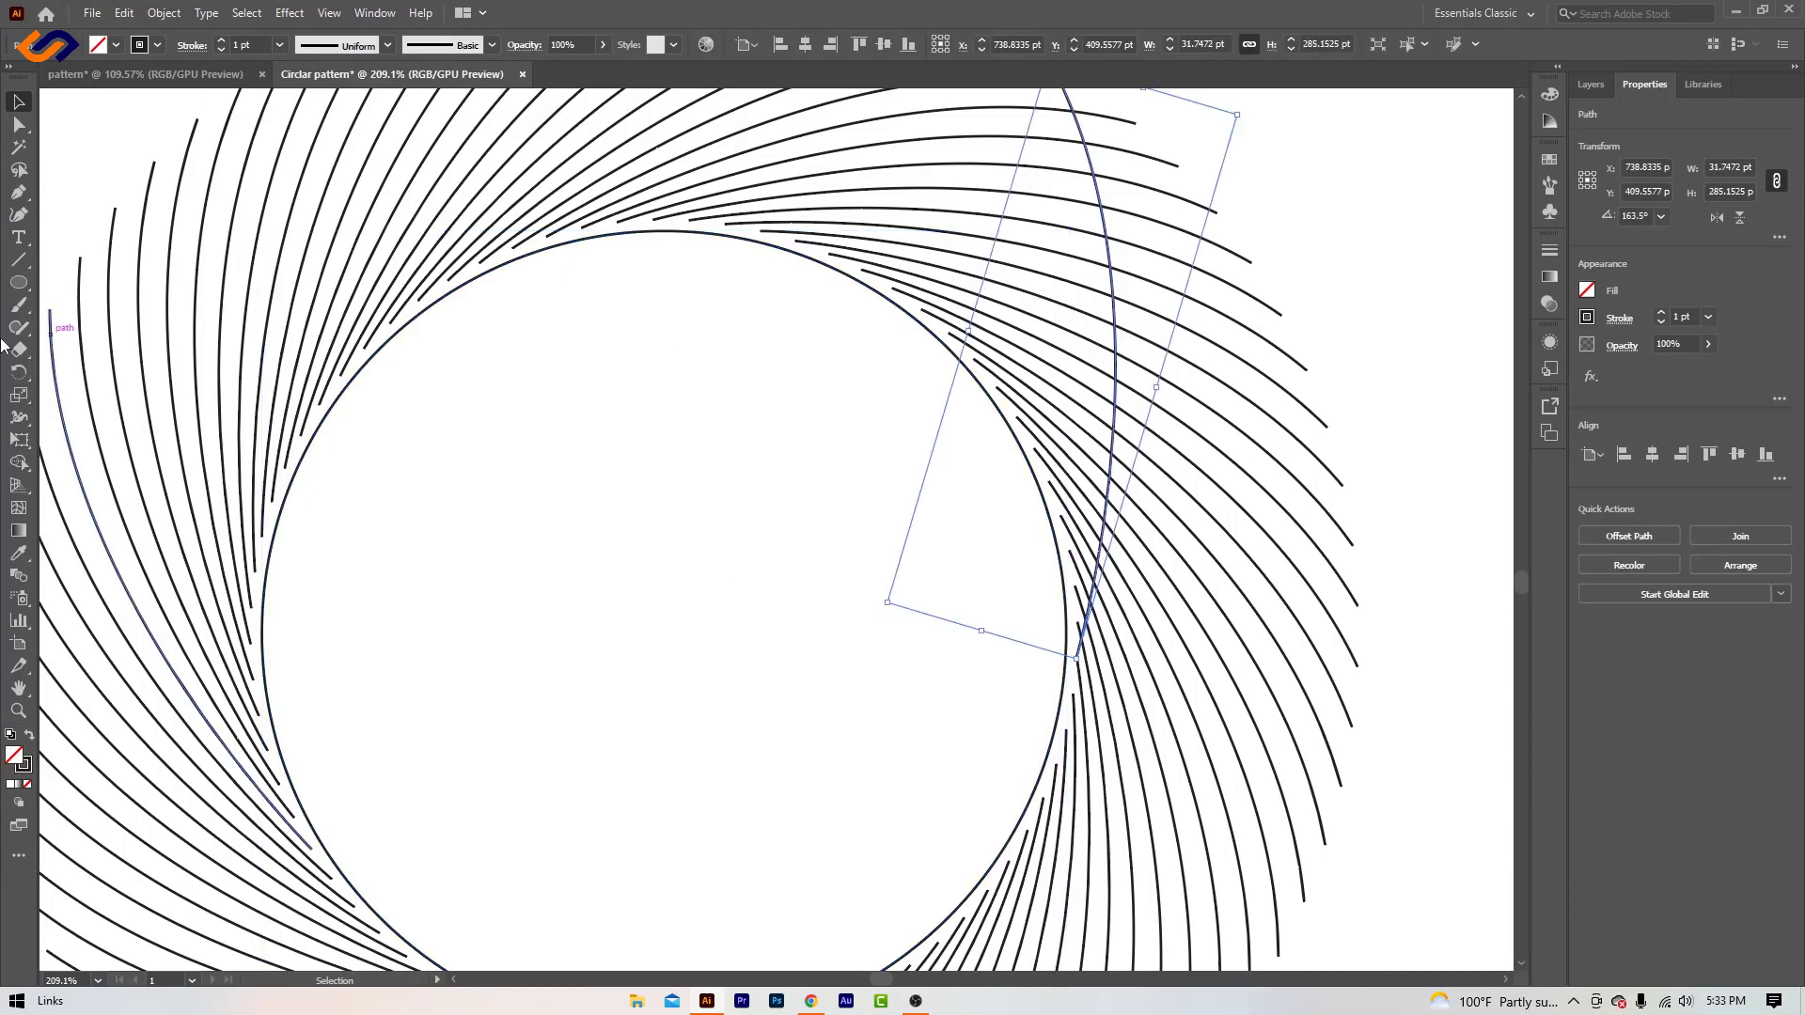
{"action": "key", "text": "r"}
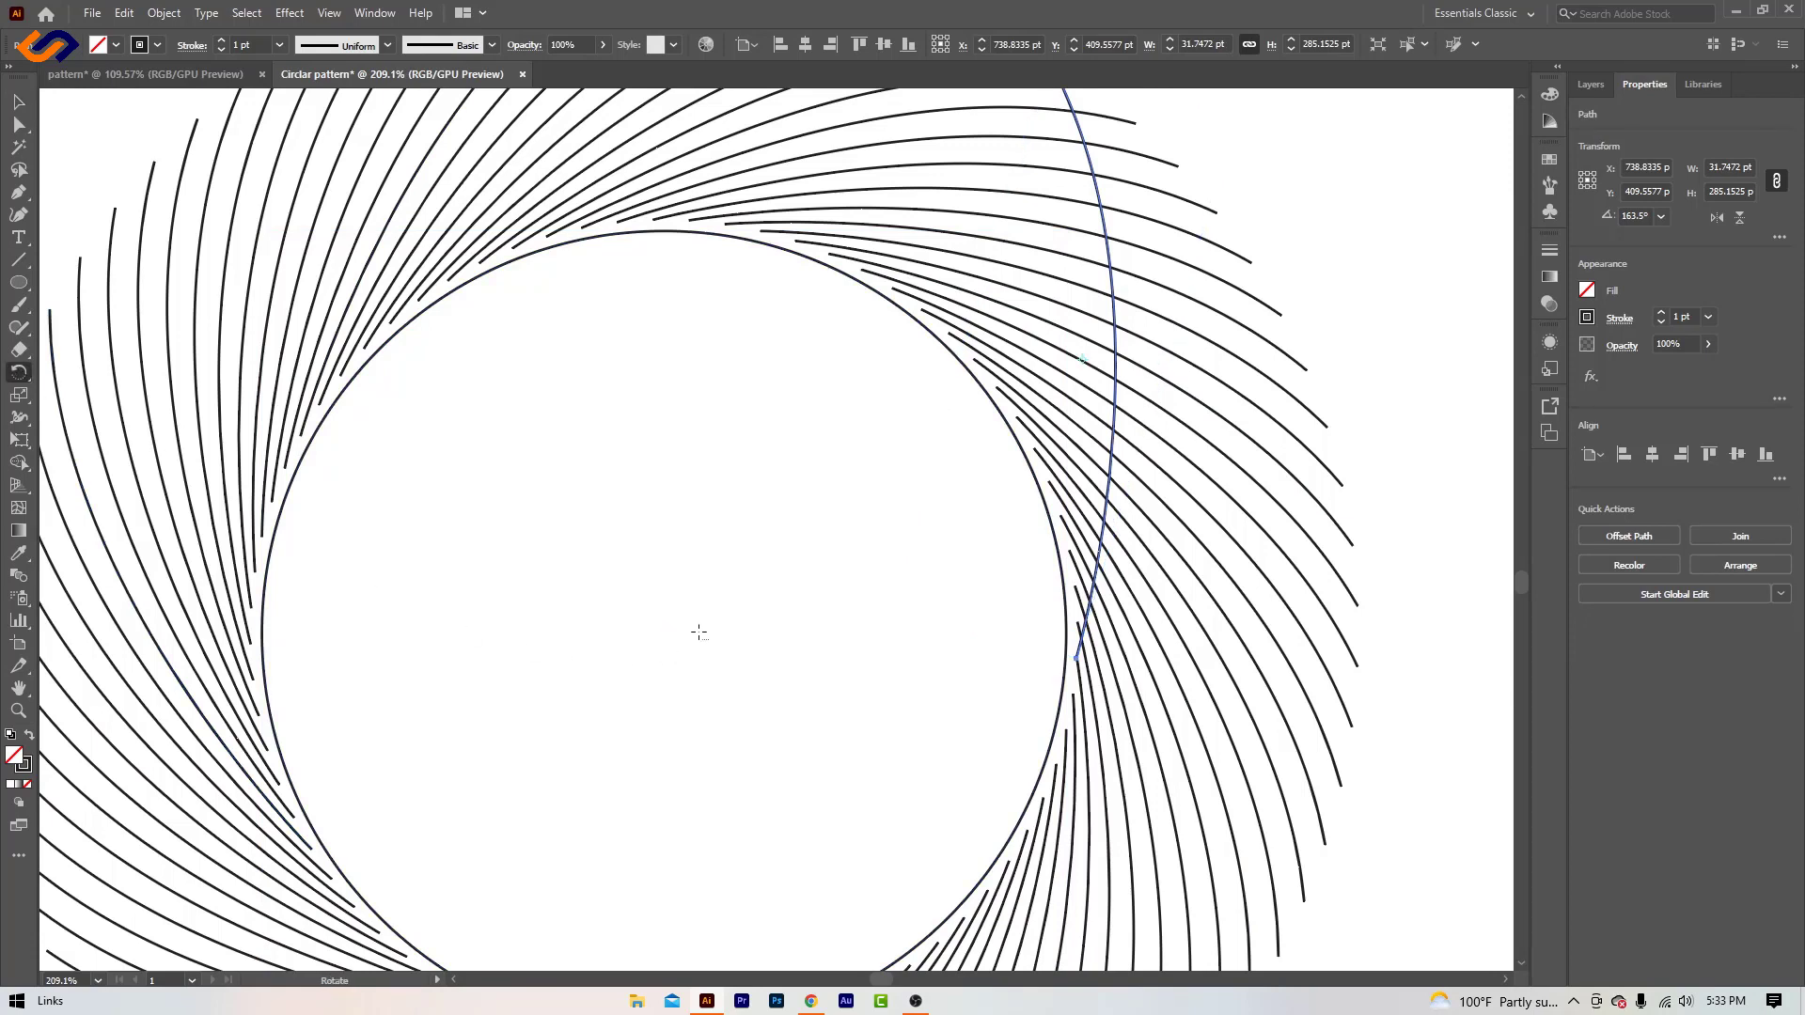
{"action": "left_click", "coordinate": [698, 632], "text": "alt"}
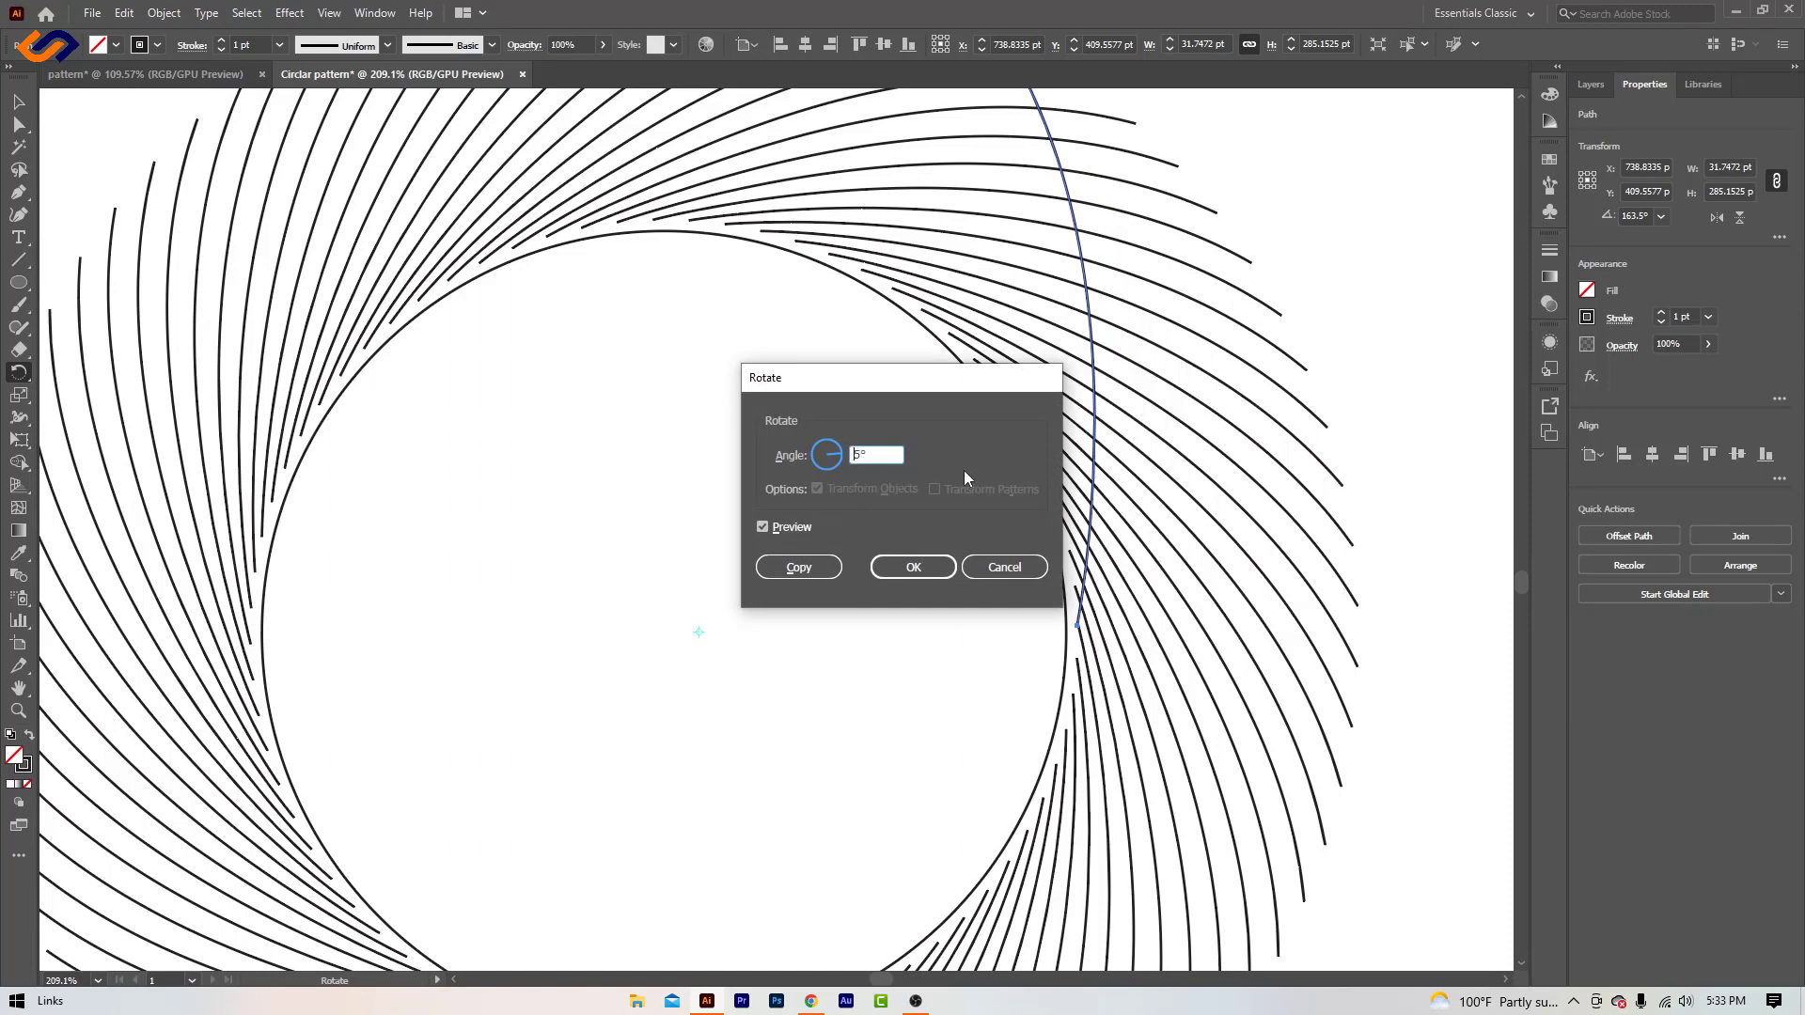
{"action": "type", "text": "-"}
{"action": "left_click", "coordinate": [798, 568]}
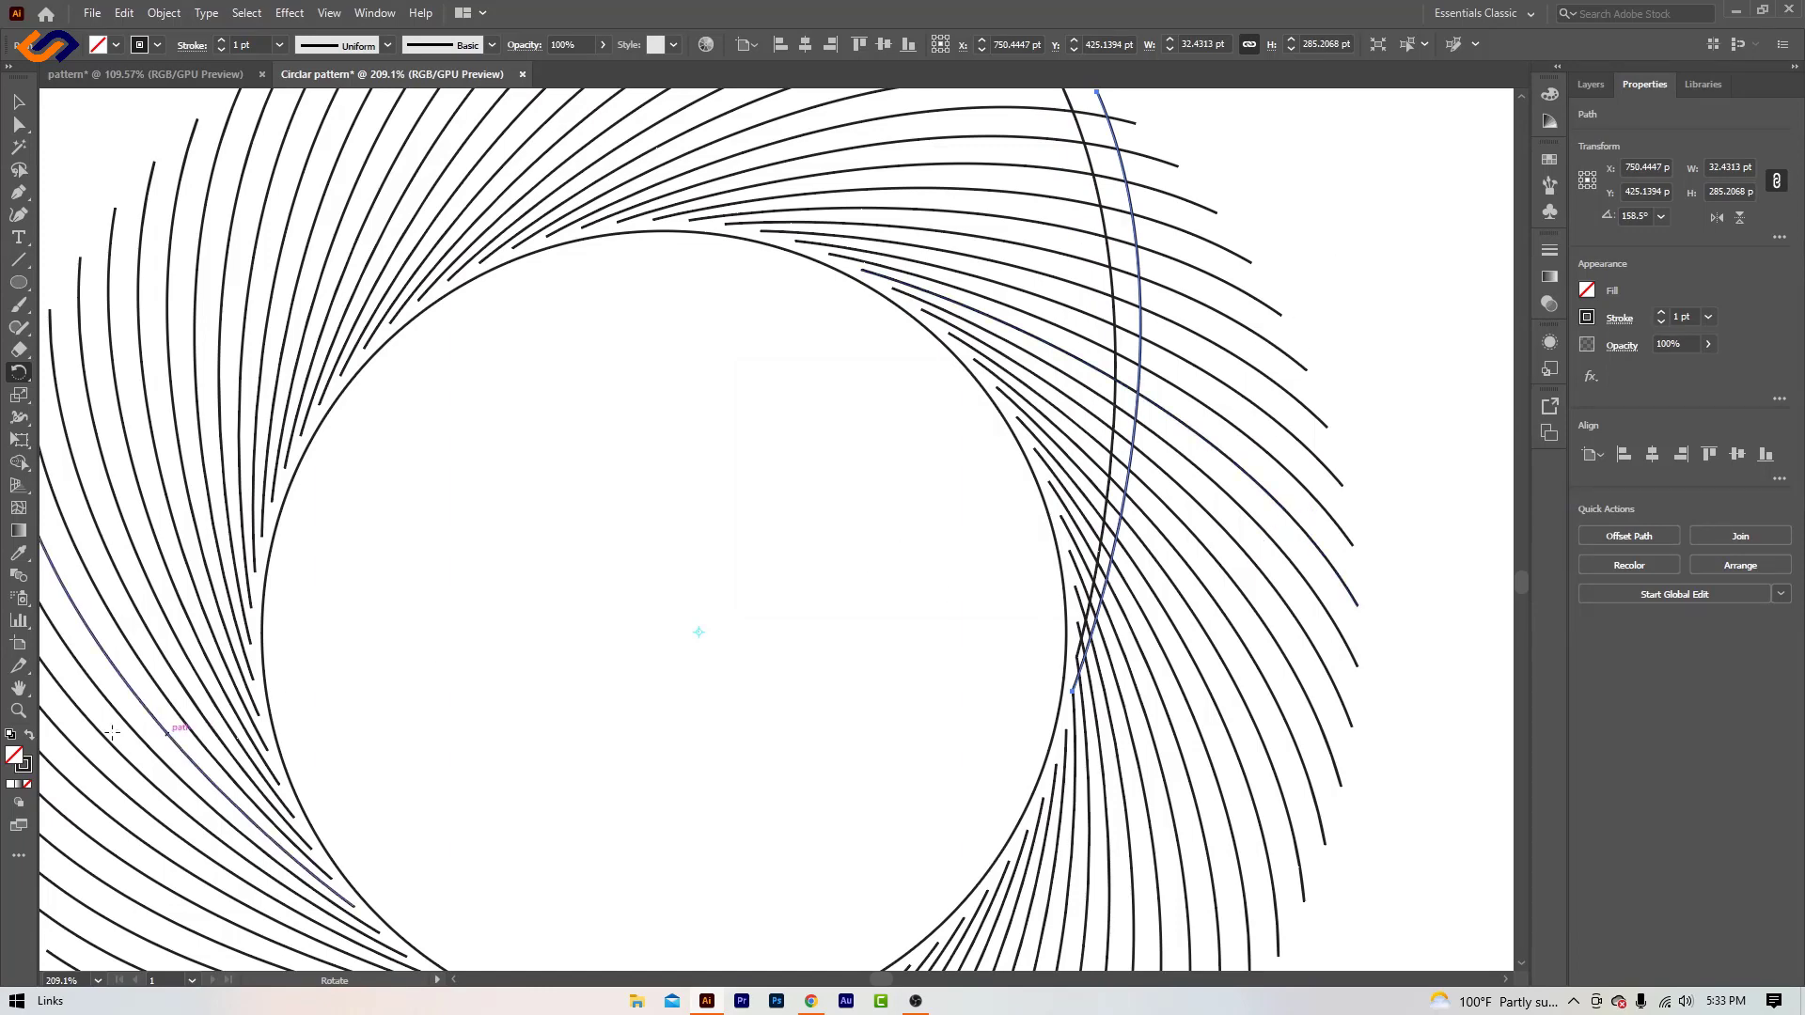
- Repeat the -5° rotated copy of the reflected curve until the copies go all the way around the circle
{"action": "left_click", "coordinate": [18, 711]}
{"action": "left_click_drag", "start_coordinate": [812, 696], "coordinate": [677, 668]}
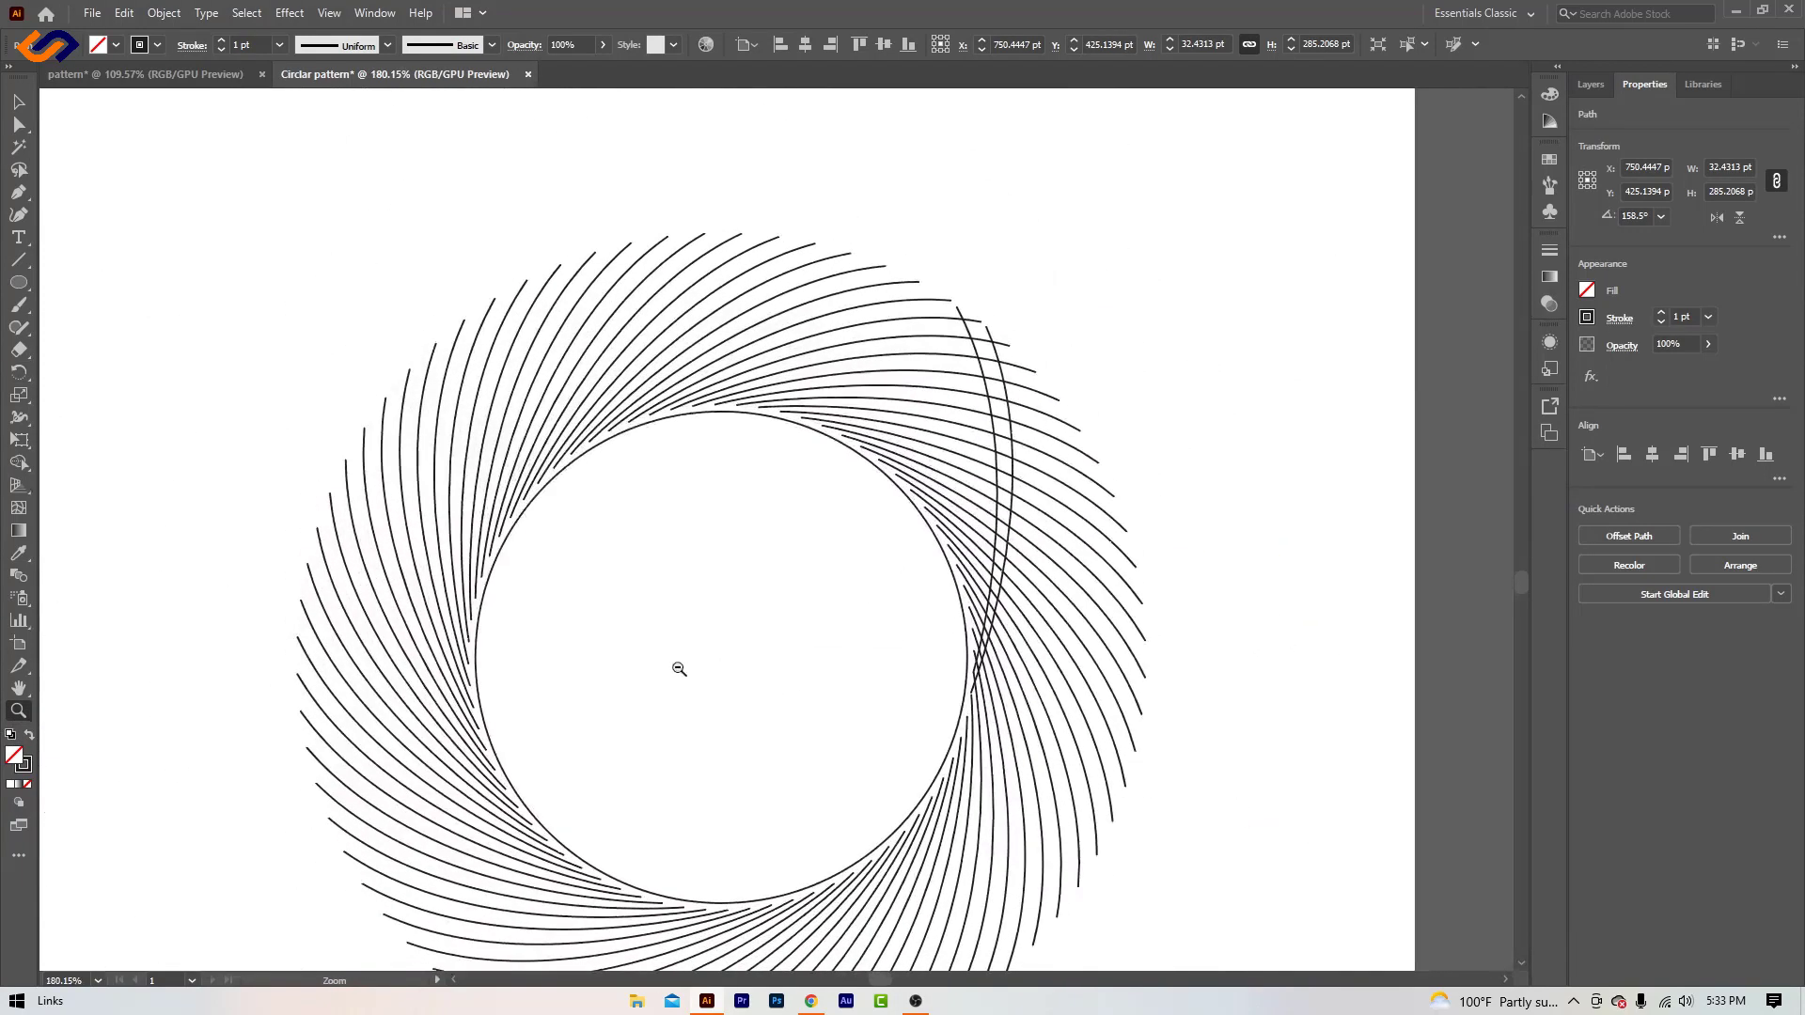
{"action": "key", "text": "ctrl+d"}
{"action": "key", "text": "ctrl+d"}
{"action": "key", "text": "ctrl+d"}
{"action": "key", "text": "ctrl+d"}
{"action": "key", "text": "ctrl+d"}
{"action": "key", "text": "ctrl+d"}
{"action": "key", "text": "ctrl+d"}
{"action": "key", "text": "ctrl+d"}
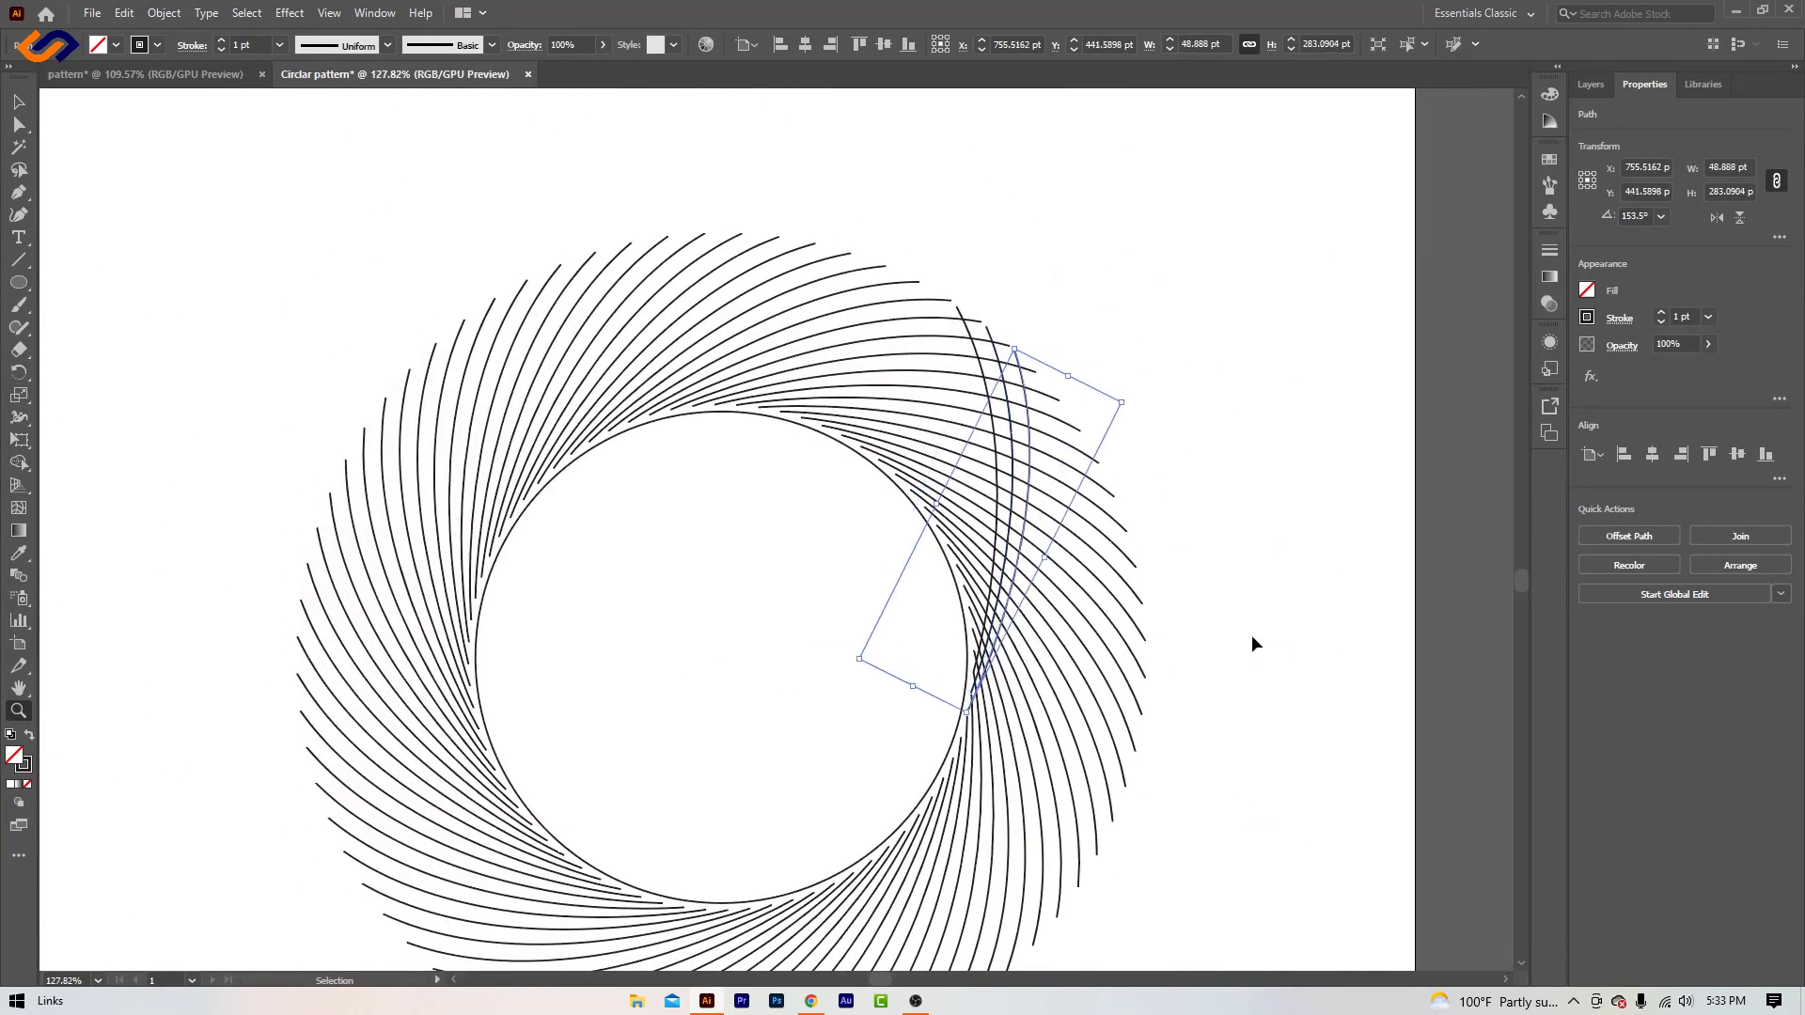
{"action": "key", "text": "ctrl+d"}
{"action": "key", "text": "ctrl+d"}
{"action": "key", "text": "ctrl+d"}
{"action": "key", "text": "ctrl+d"}
{"action": "key", "text": "ctrl+d"}
{"action": "key", "text": "ctrl+d"}
{"action": "key", "text": "ctrl+d"}
{"action": "key", "text": "ctrl+d"}
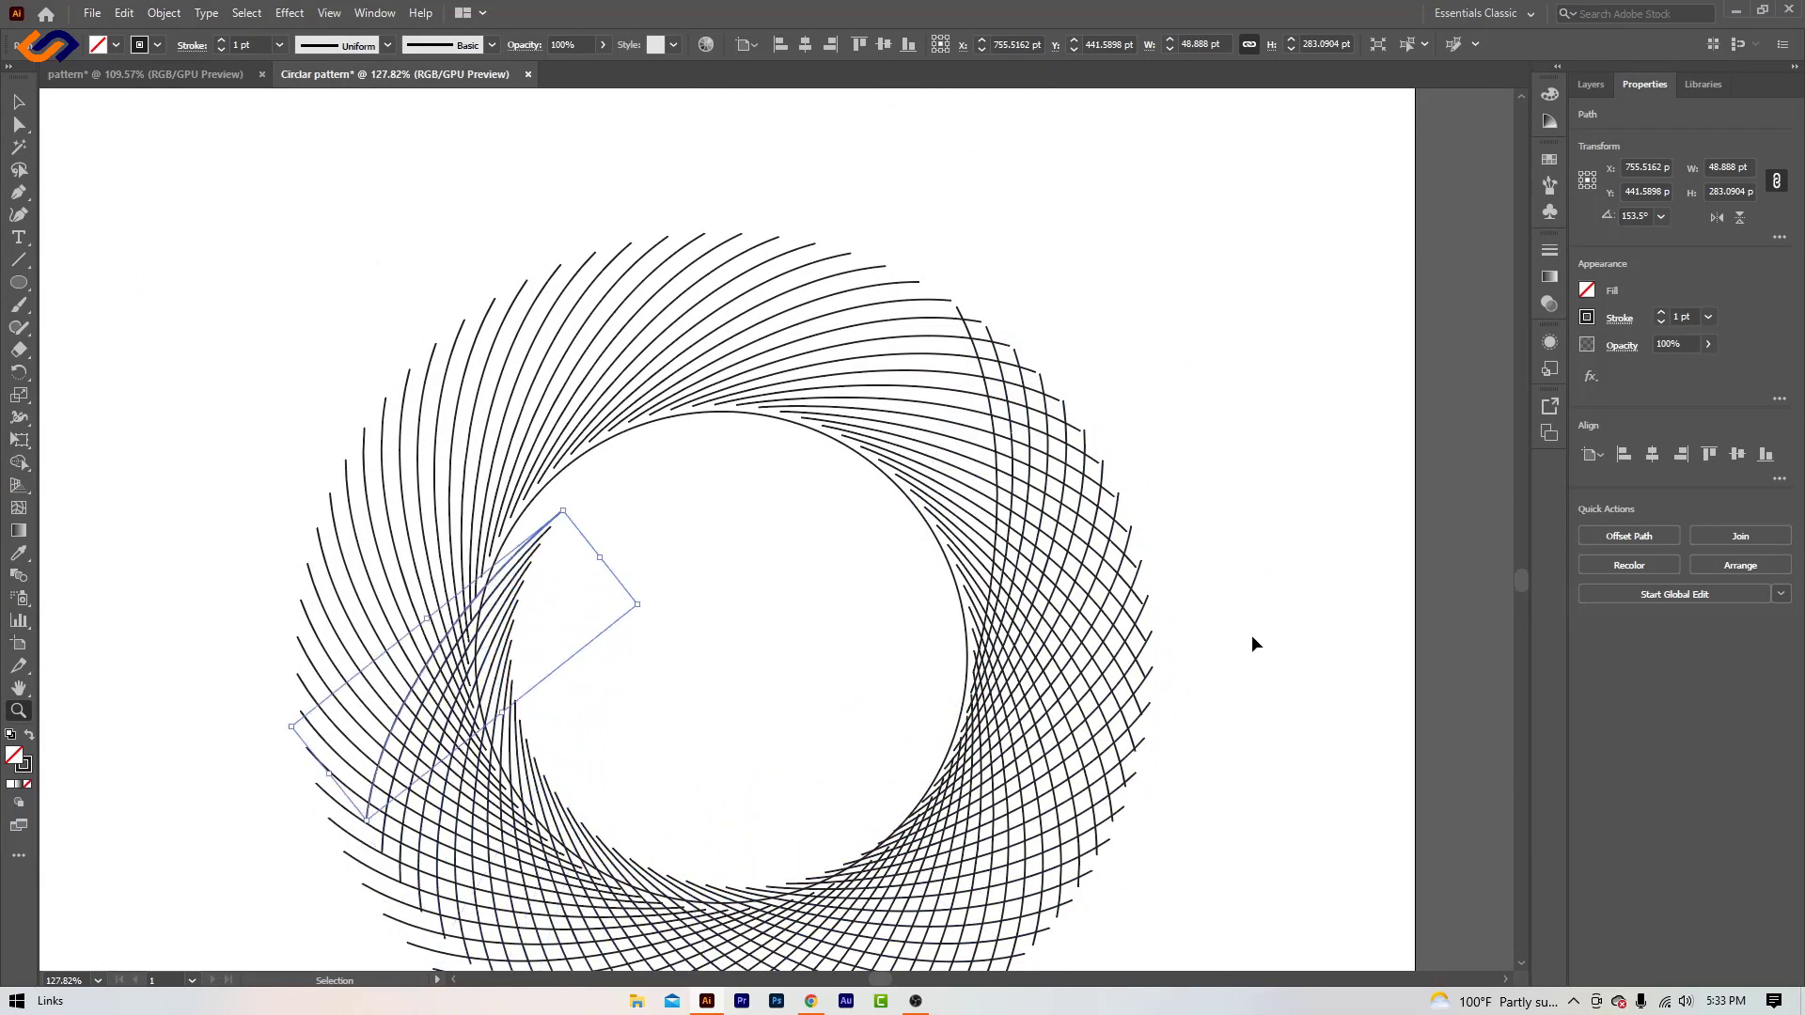
{"action": "key", "text": "ctrl+d"}
{"action": "key", "text": "ctrl+d"}
{"action": "key", "text": "ctrl+d"}
{"action": "key", "text": "ctrl+d"}
{"action": "key", "text": "ctrl+d"}
{"action": "key", "text": "ctrl+d"}
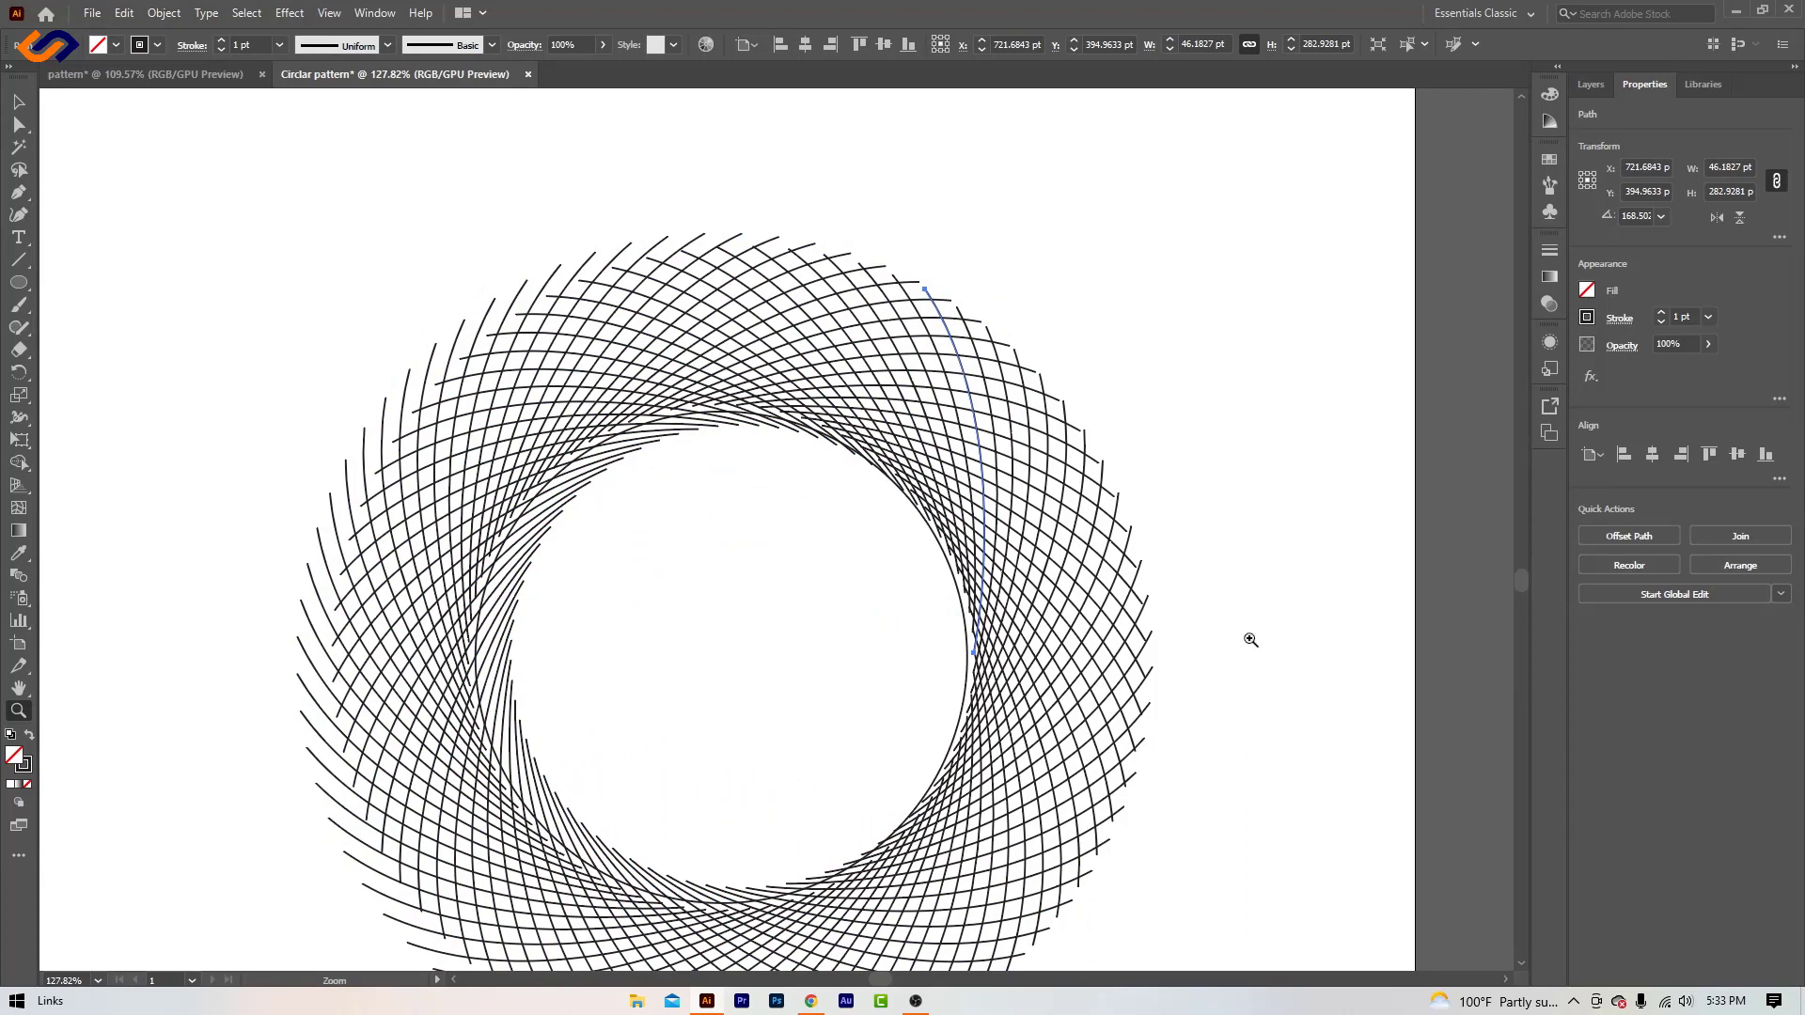
- Undo all the rotated copies of the reflected curve, back to the single original reflected curve
{"action": "key", "text": "ctrl+z"}
{"action": "key", "text": "ctrl+z"}
{"action": "key", "text": "ctrl+z"}
{"action": "key", "text": "ctrl+z"}
{"action": "key", "text": "ctrl+z"}
{"action": "key", "text": "ctrl+z"}
{"action": "key", "text": "ctrl+z"}
{"action": "key", "text": "ctrl+z"}
{"action": "key", "text": "ctrl+z"}
{"action": "key", "text": "ctrl+z"}
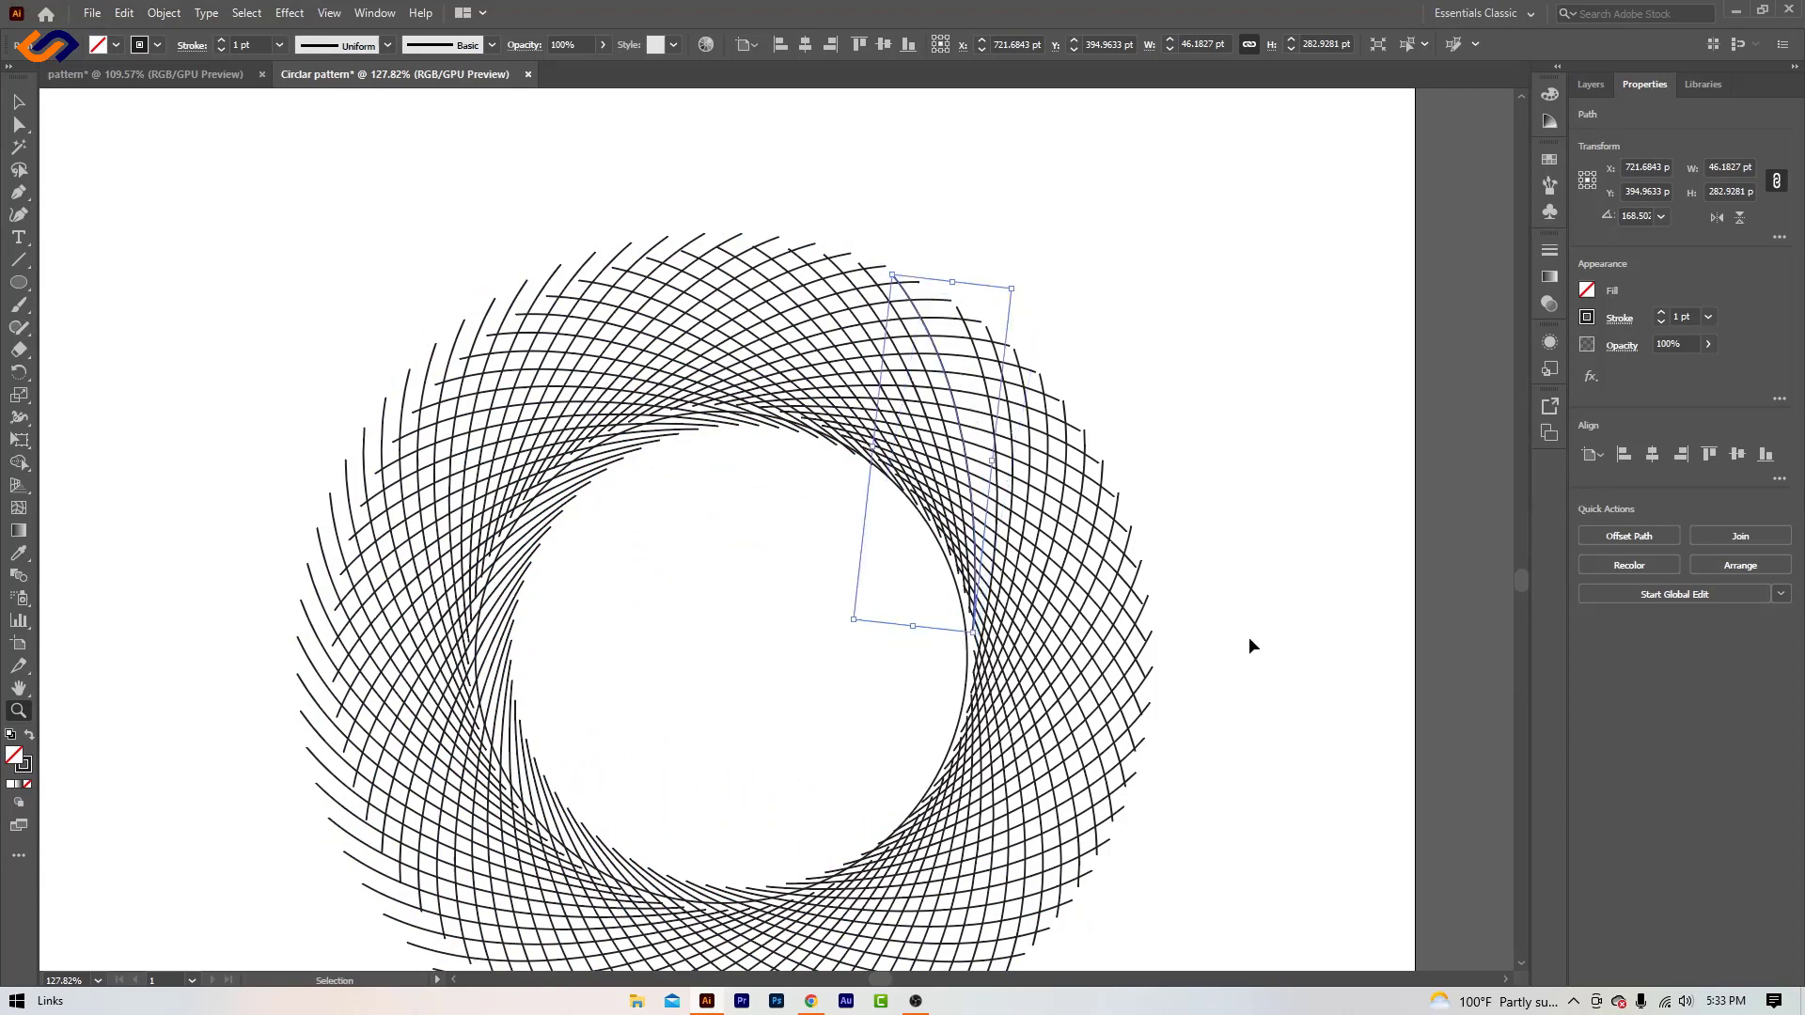
{"action": "key", "text": "ctrl+z"}
{"action": "key", "text": "ctrl+z"}
{"action": "key", "text": "ctrl+z"}
{"action": "key", "text": "ctrl+z"}
{"action": "key", "text": "ctrl+z"}
{"action": "key", "text": "ctrl+z"}
{"action": "key", "text": "ctrl+z"}
{"action": "key", "text": "ctrl+z"}
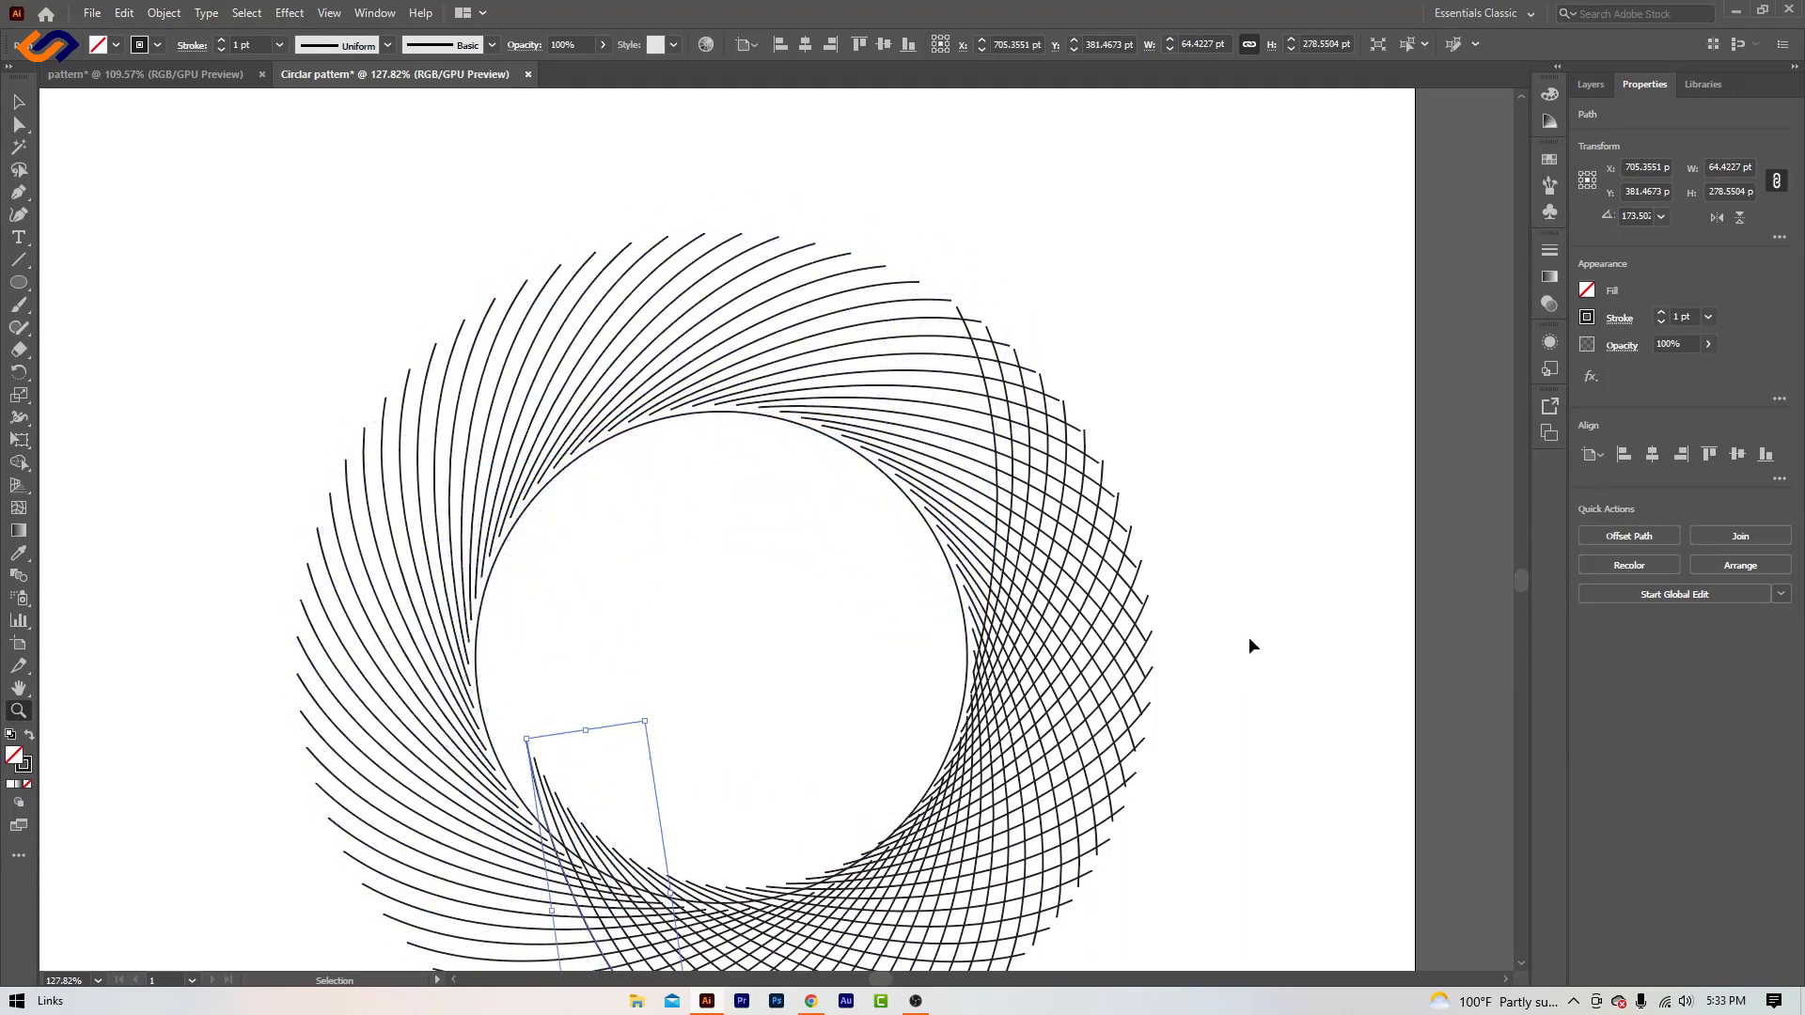
{"action": "key", "text": "ctrl+z"}
{"action": "key", "text": "ctrl+z"}
{"action": "key", "text": "ctrl+z"}
{"action": "key", "text": "ctrl+z"}
{"action": "key", "text": "ctrl+z"}
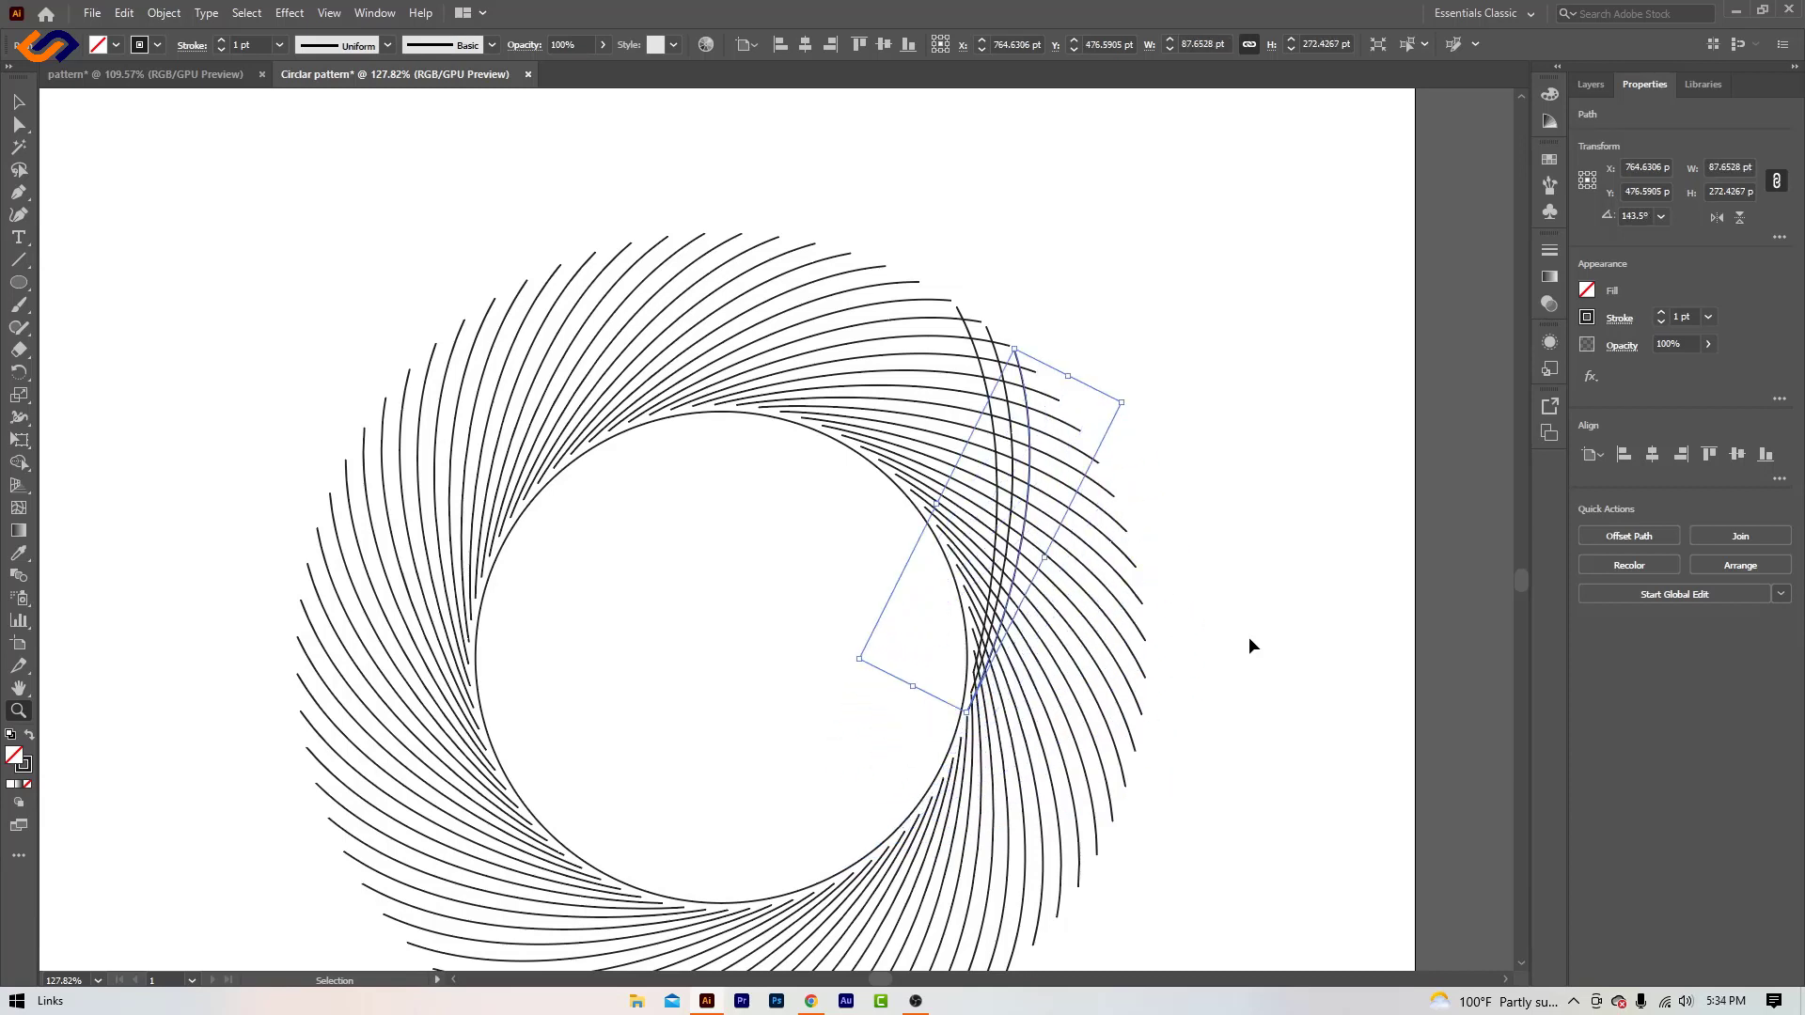
{"action": "left_click", "coordinate": [19, 101]}
{"action": "left_click", "coordinate": [657, 675]}
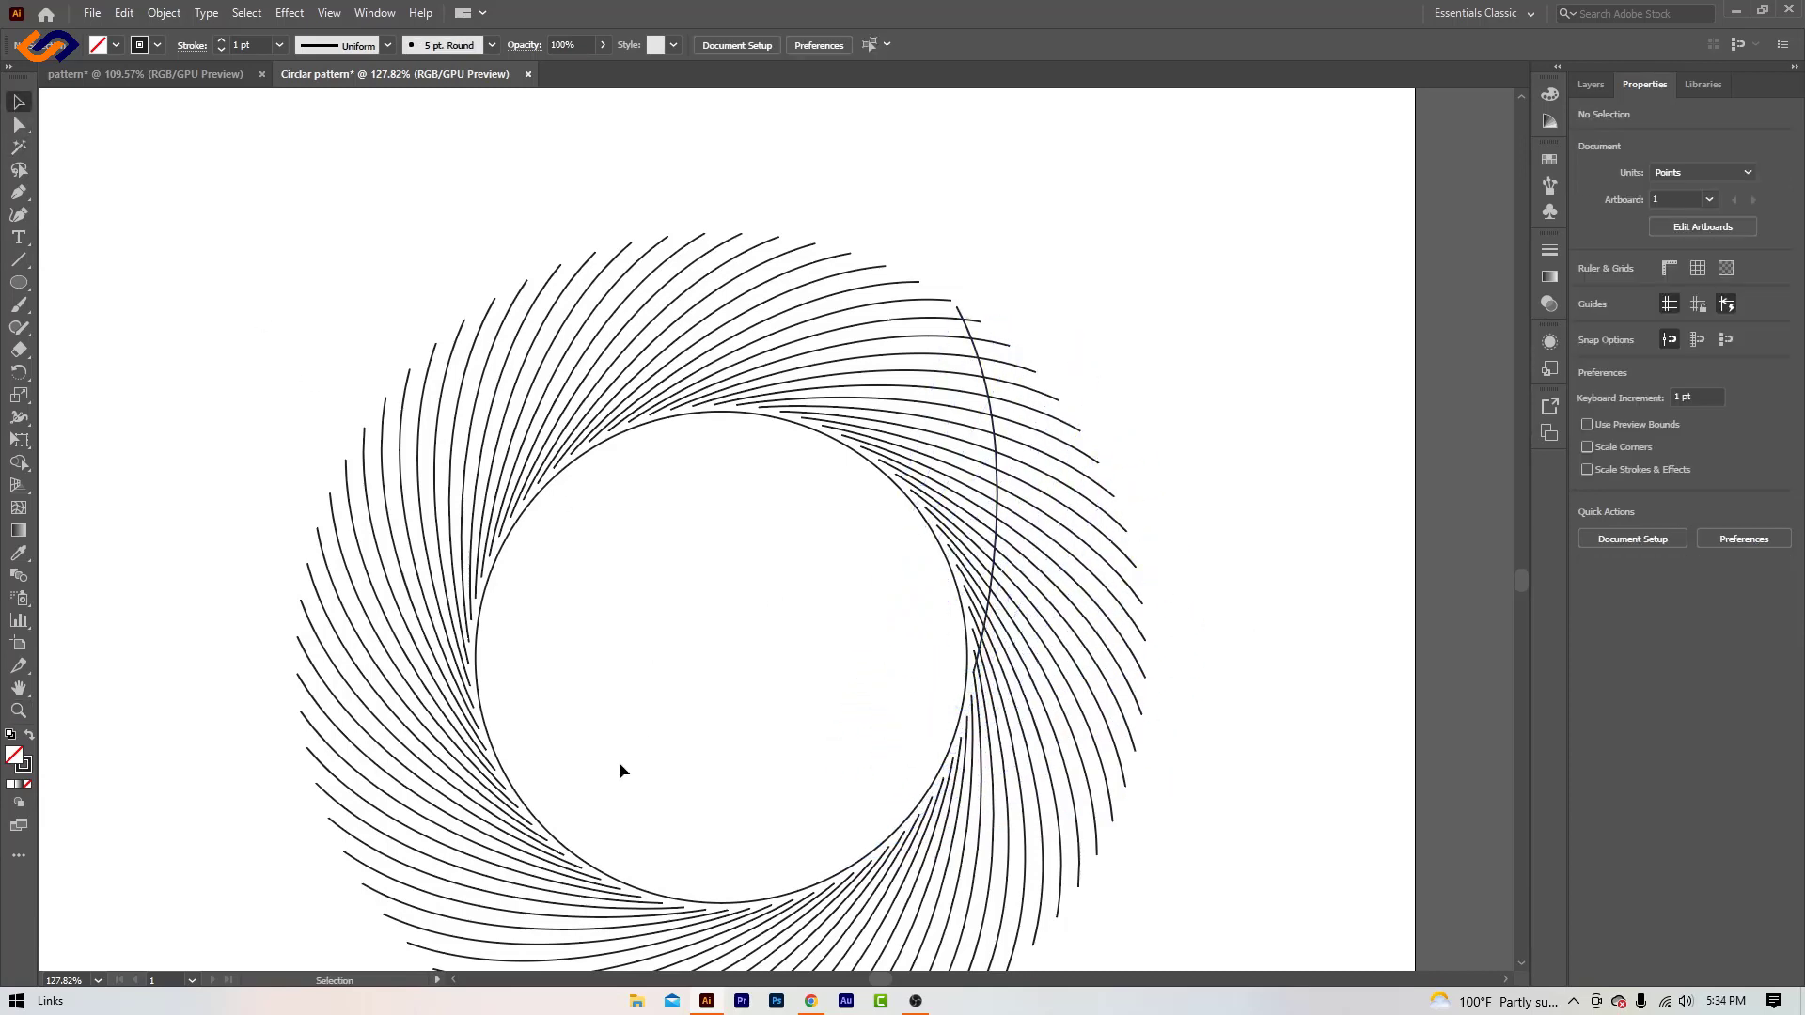
{"action": "left_click", "coordinate": [572, 855]}
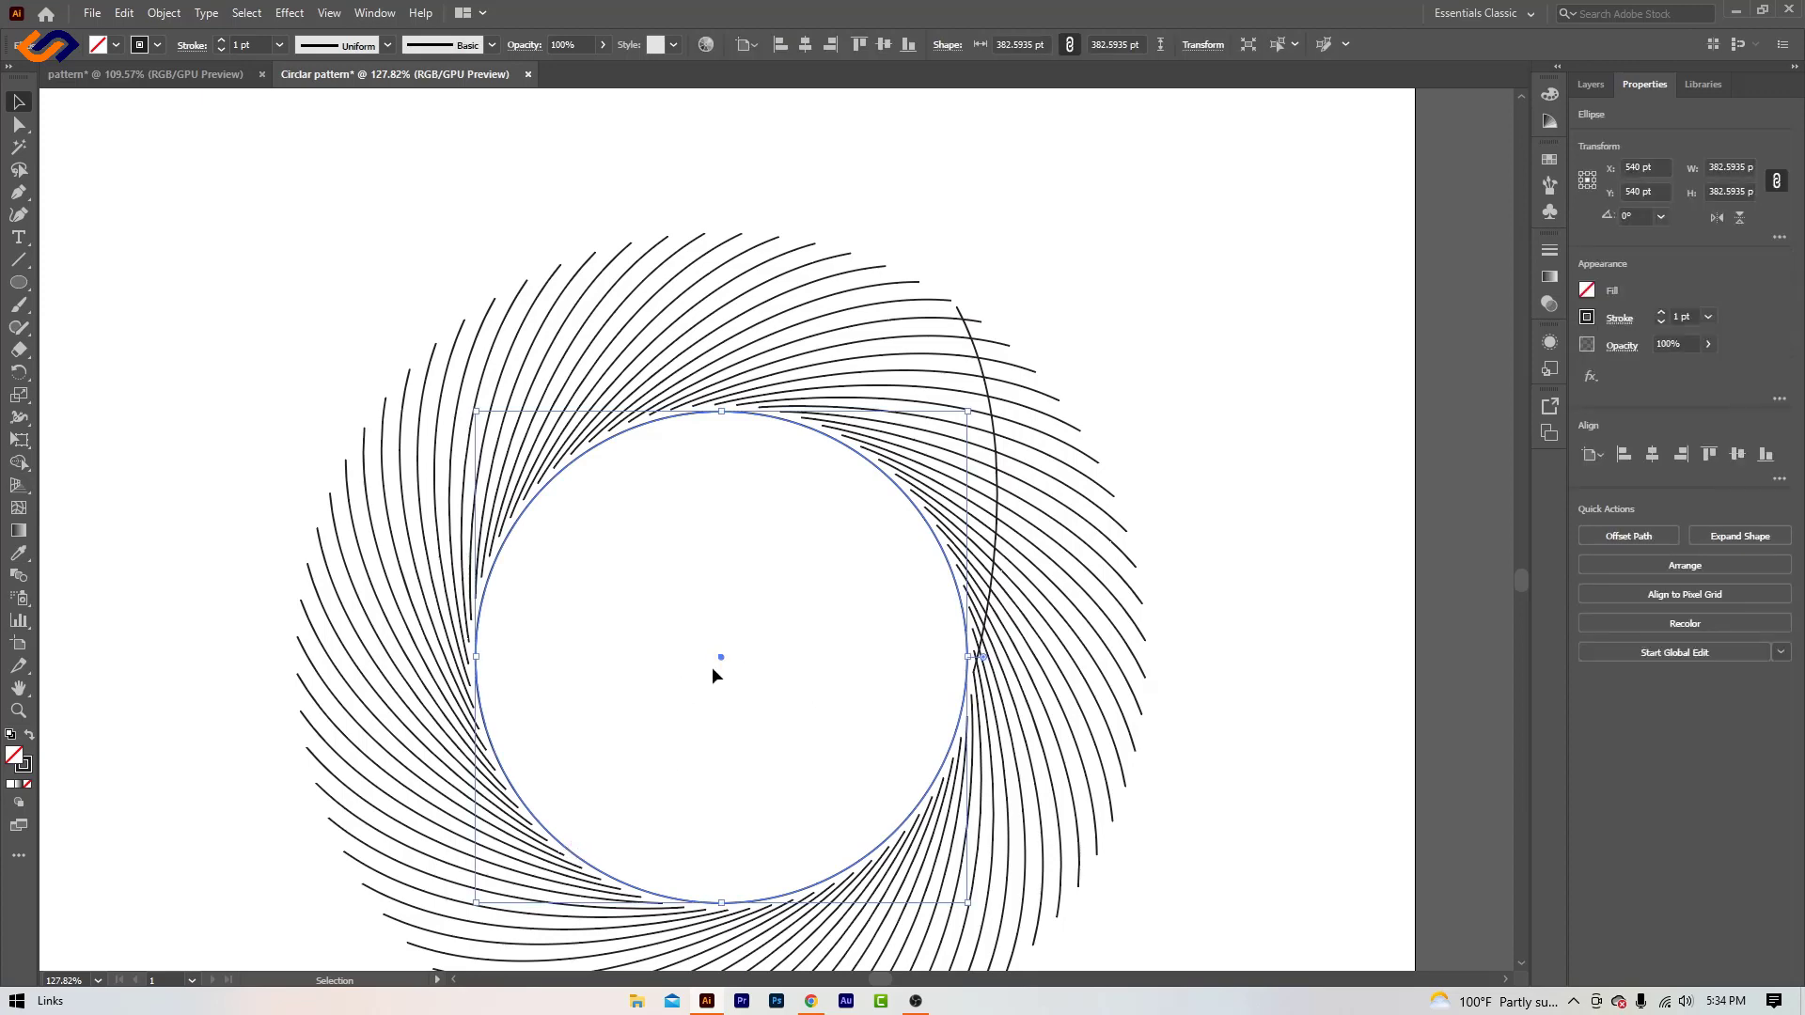
{"action": "left_click", "coordinate": [19, 711]}
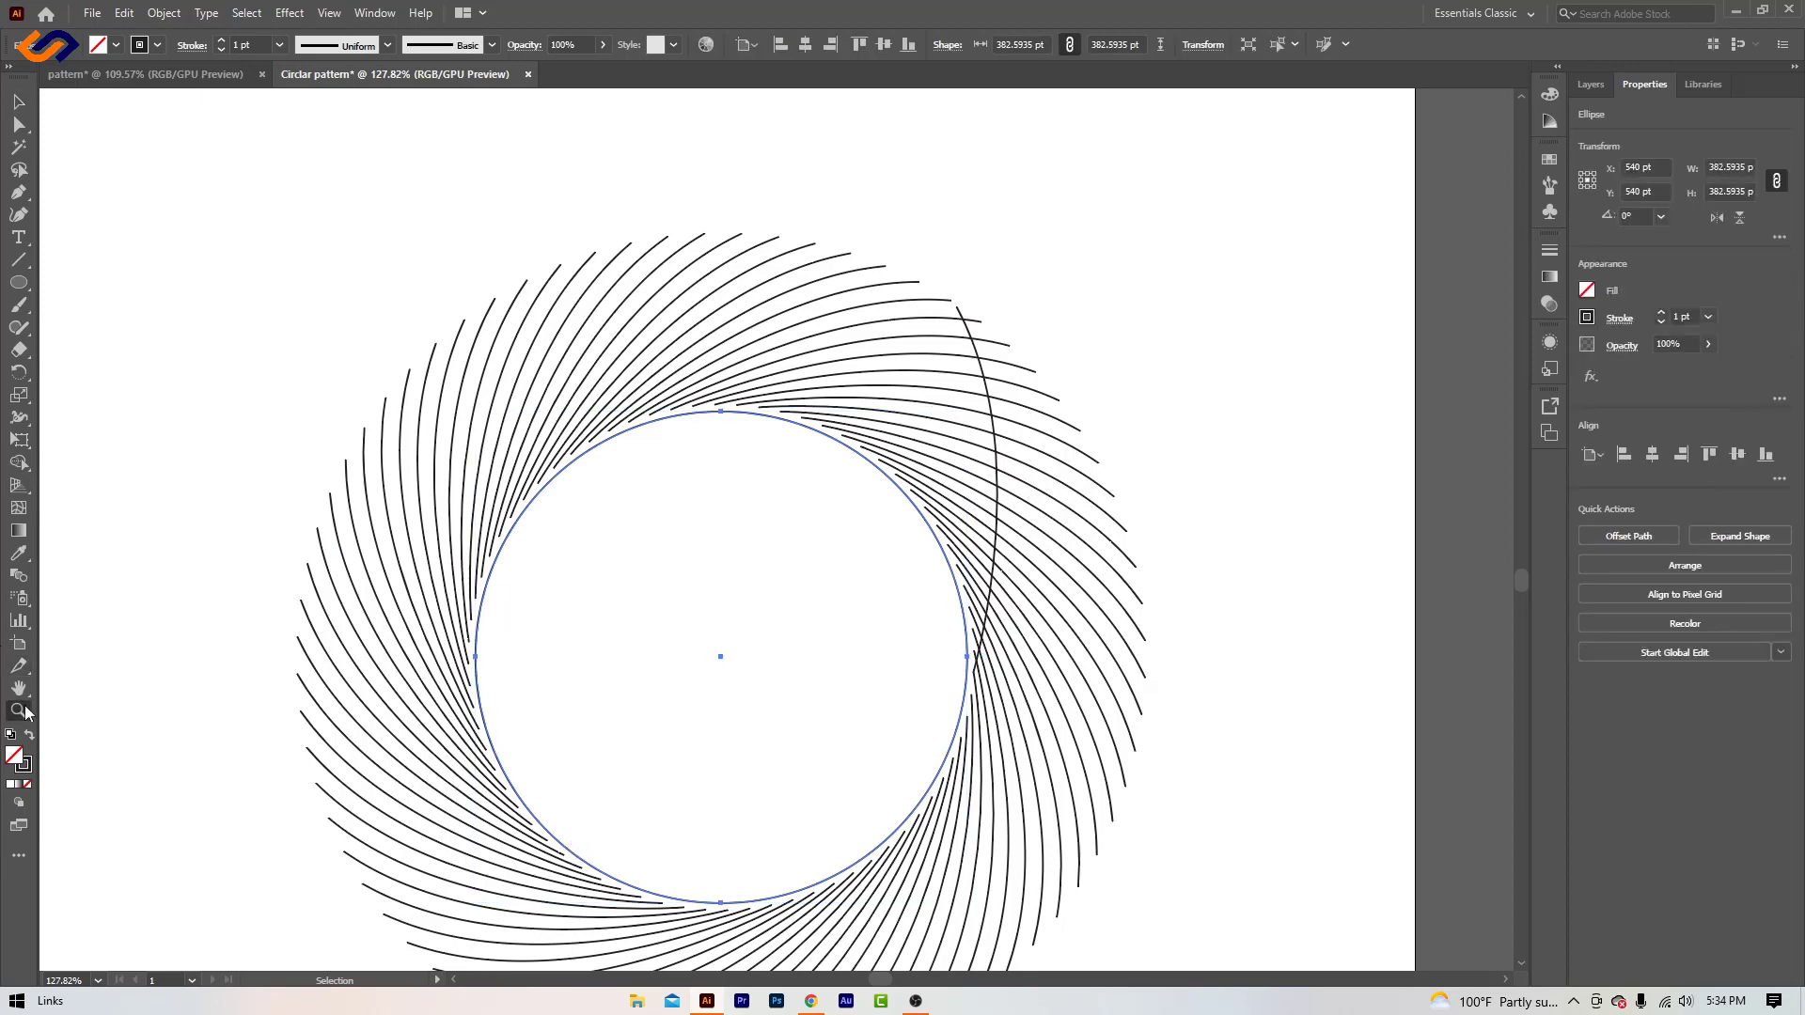
{"action": "left_click_drag", "start_coordinate": [626, 588], "coordinate": [907, 652]}
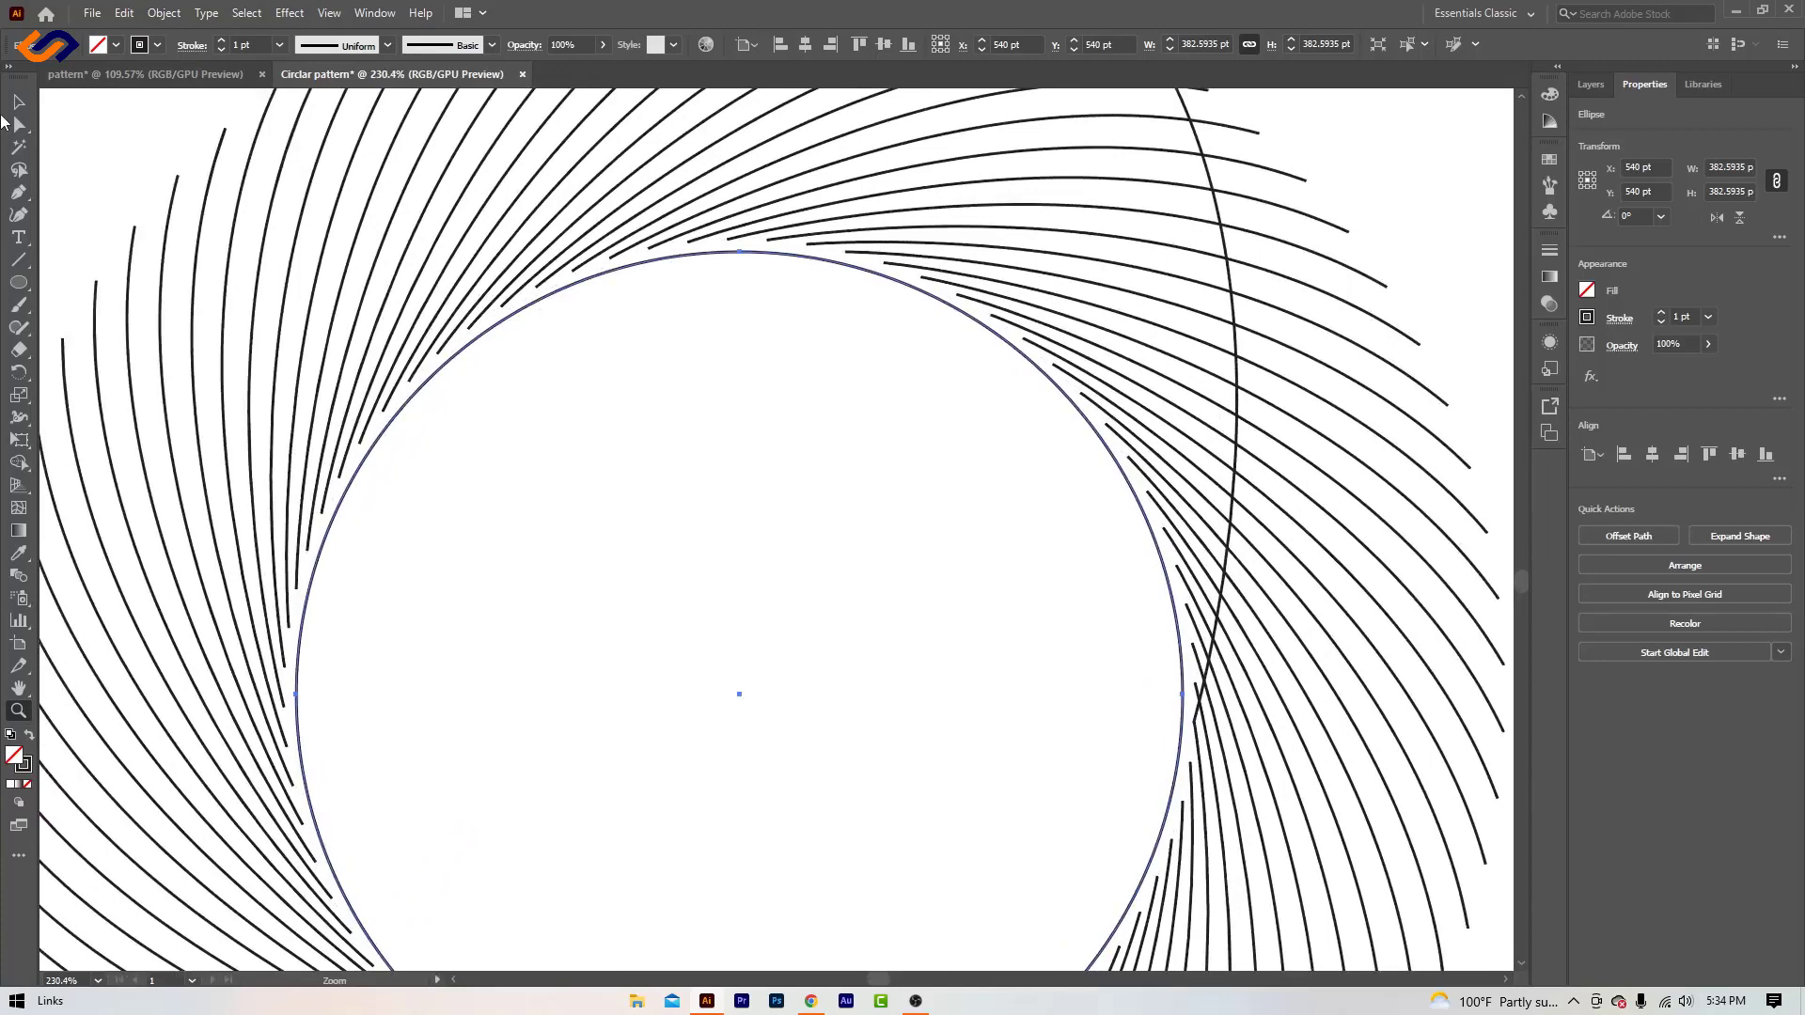
{"action": "left_click", "coordinate": [19, 101]}
{"action": "left_click", "coordinate": [103, 141]}
{"action": "left_click", "coordinate": [1235, 427]}
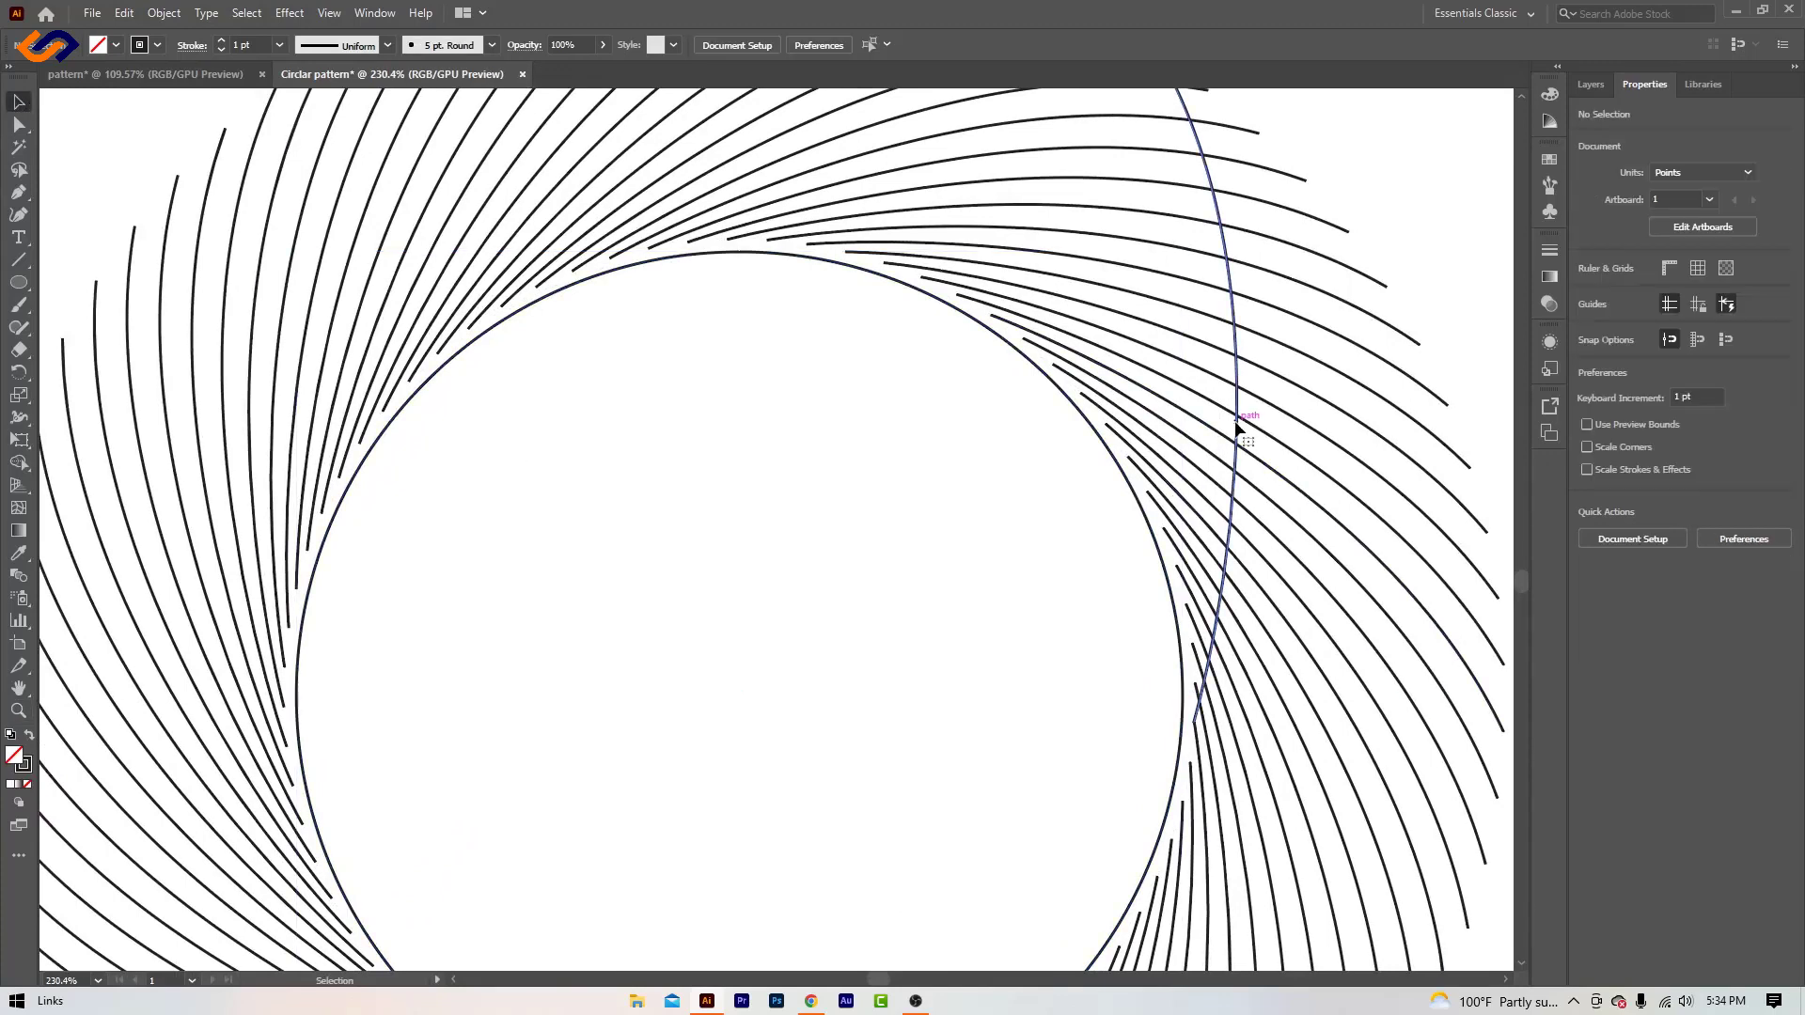
{"action": "left_click", "coordinate": [18, 374]}
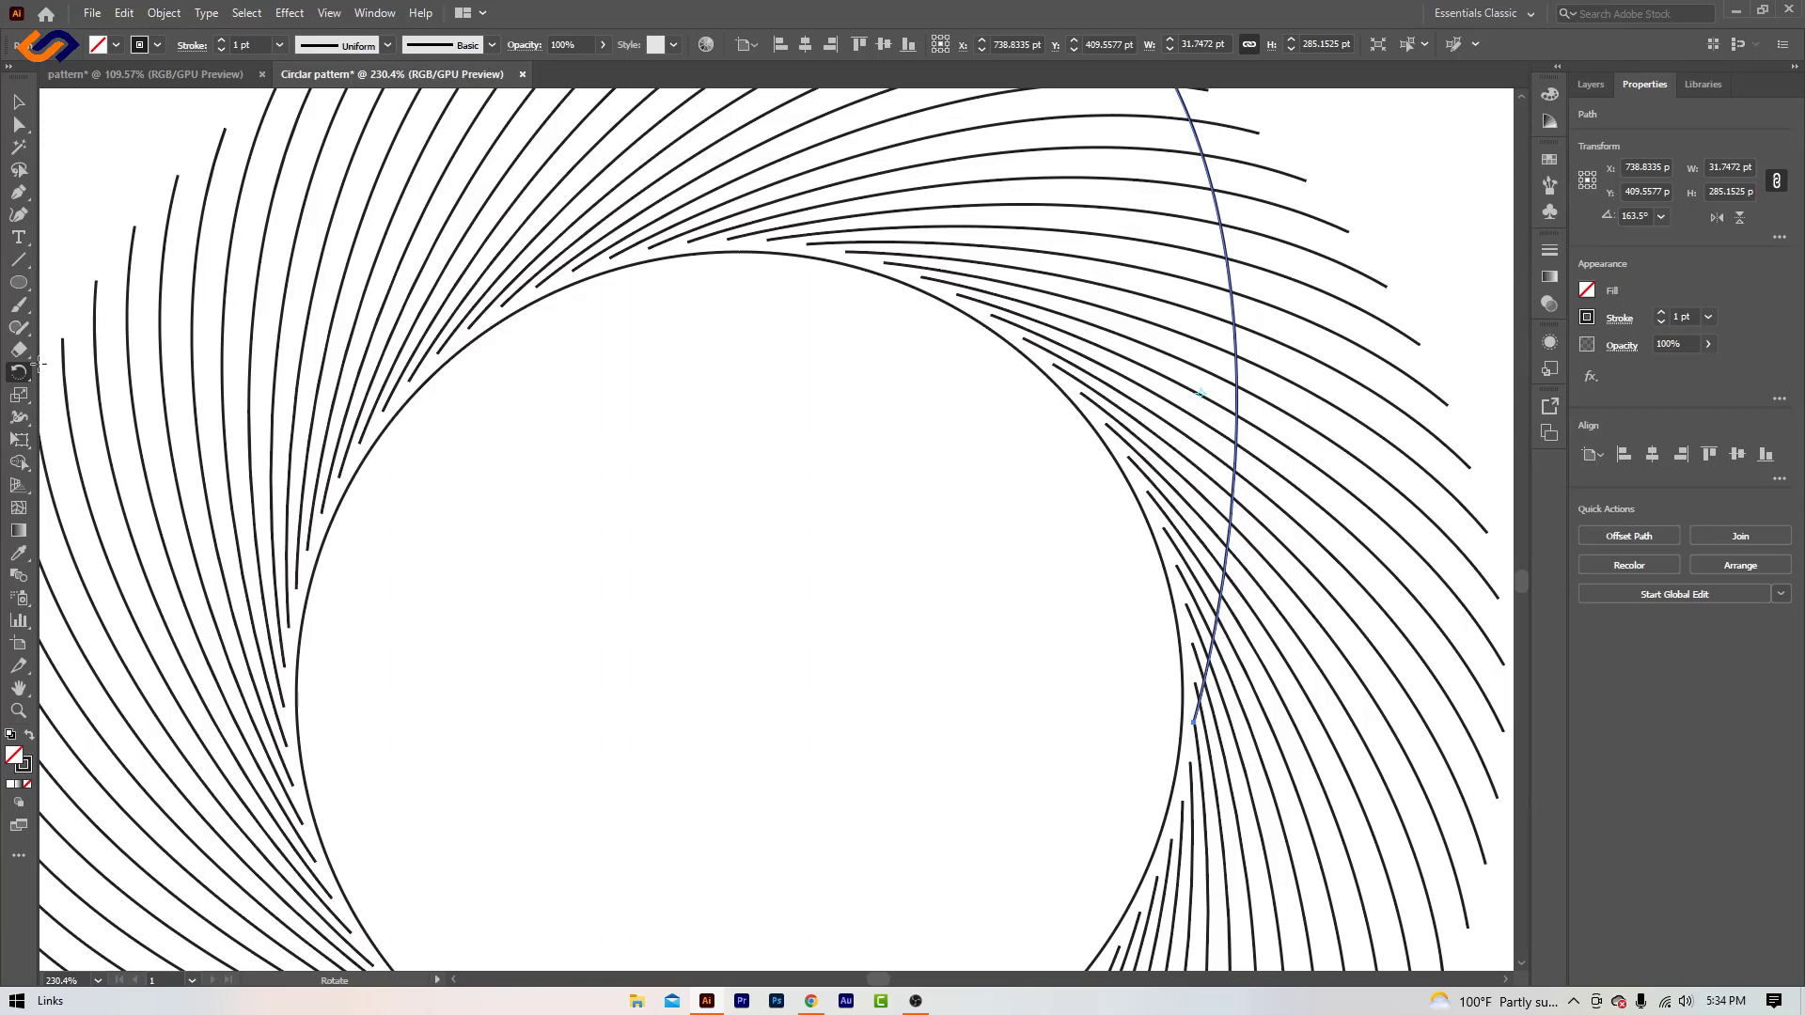
{"action": "left_click", "coordinate": [19, 100]}
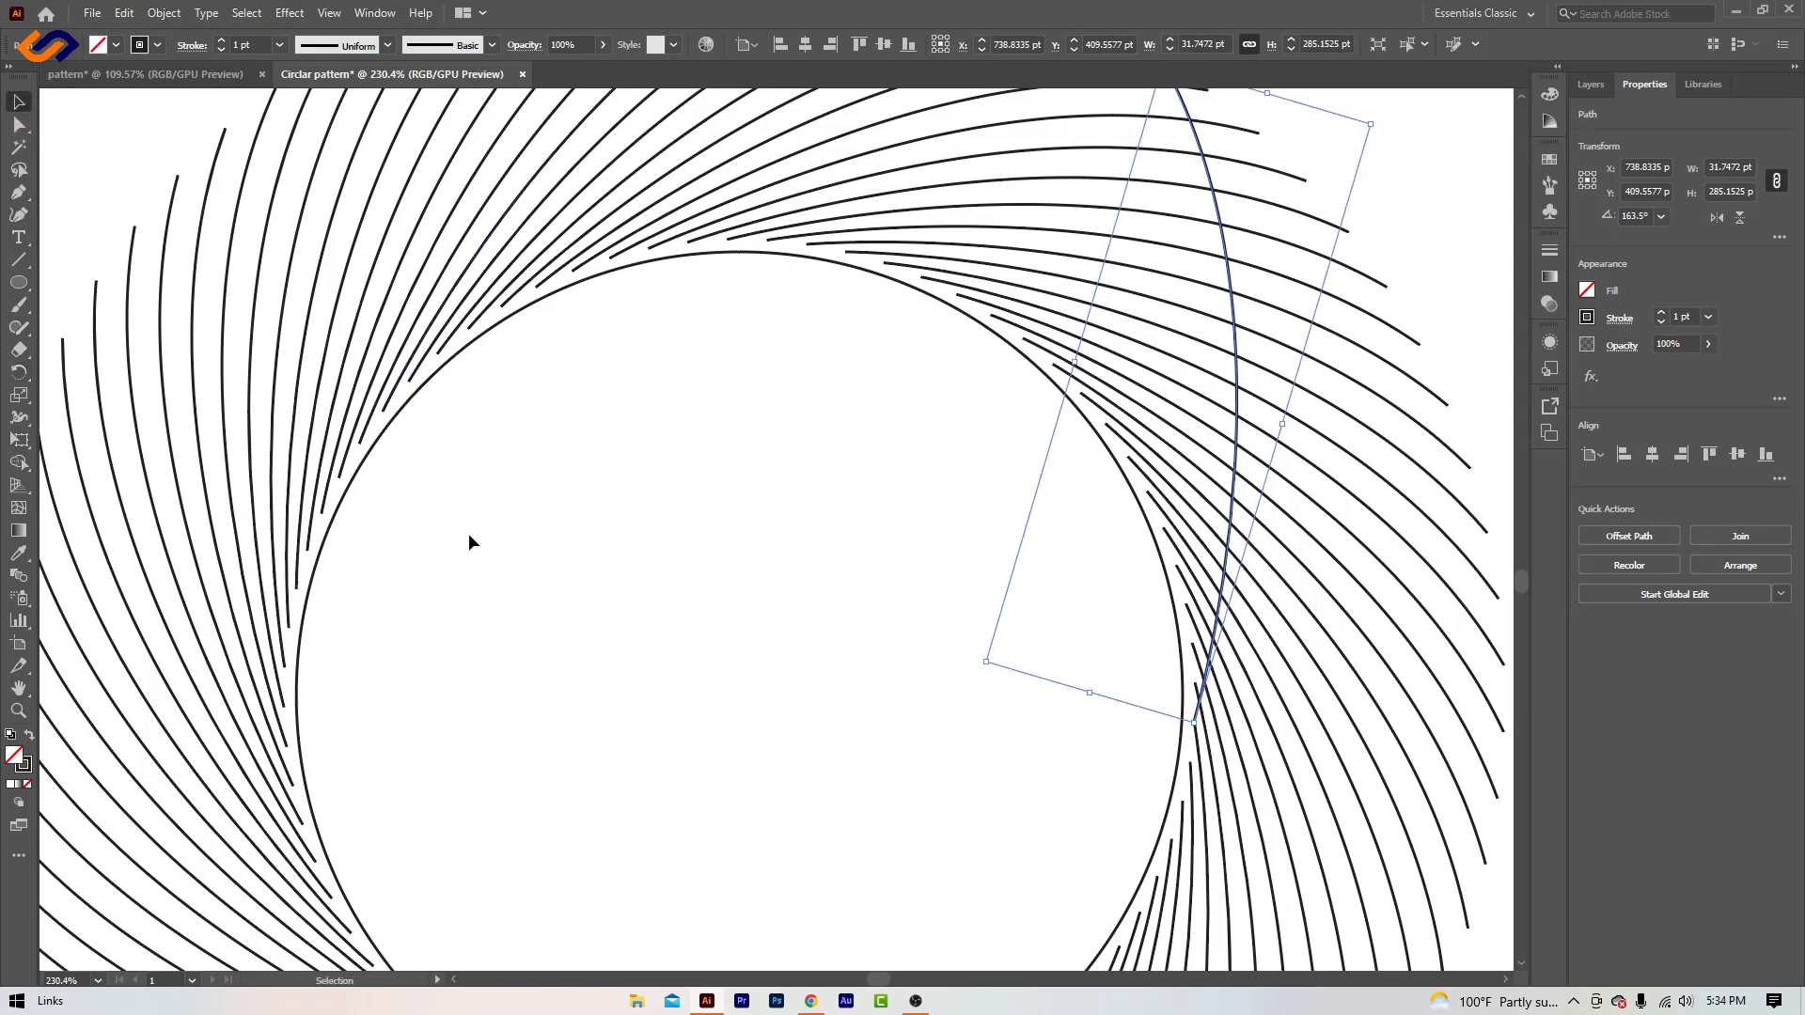
- Draw a small circle about 9.74 pt across and centre it exactly on the large circle's centre
{"action": "left_click", "coordinate": [402, 402]}
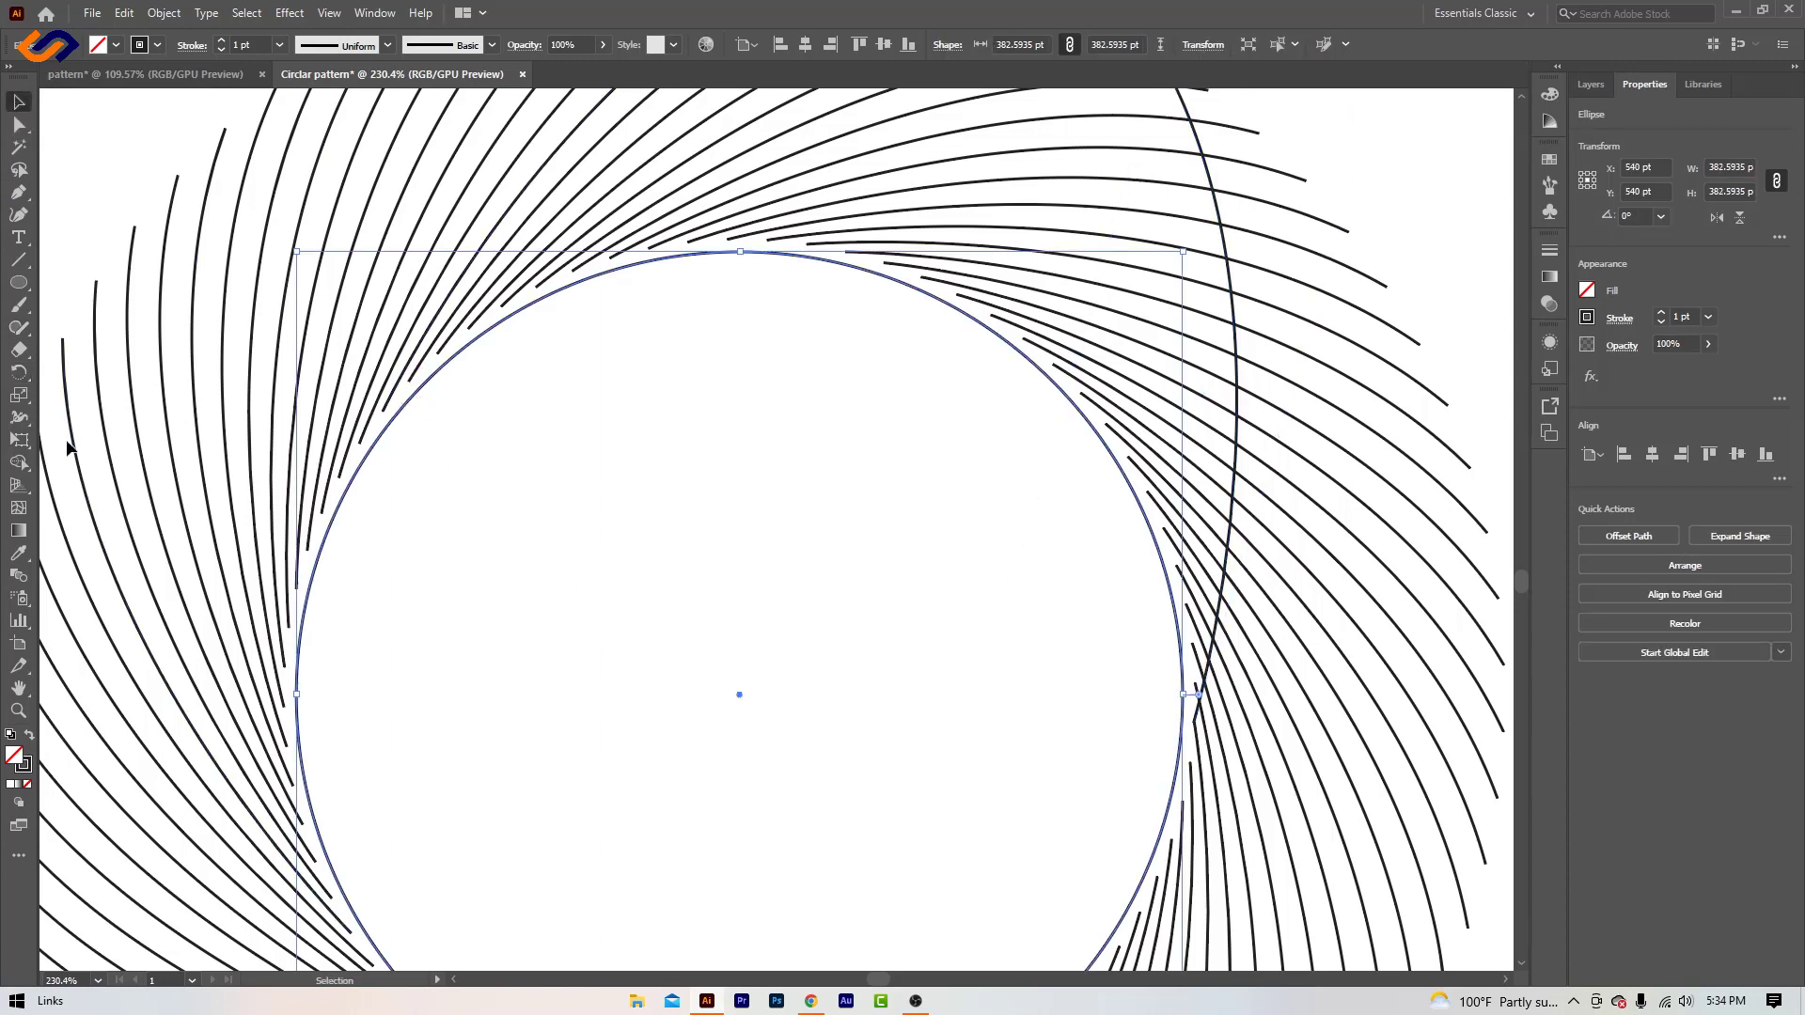
{"action": "left_click", "coordinate": [19, 282]}
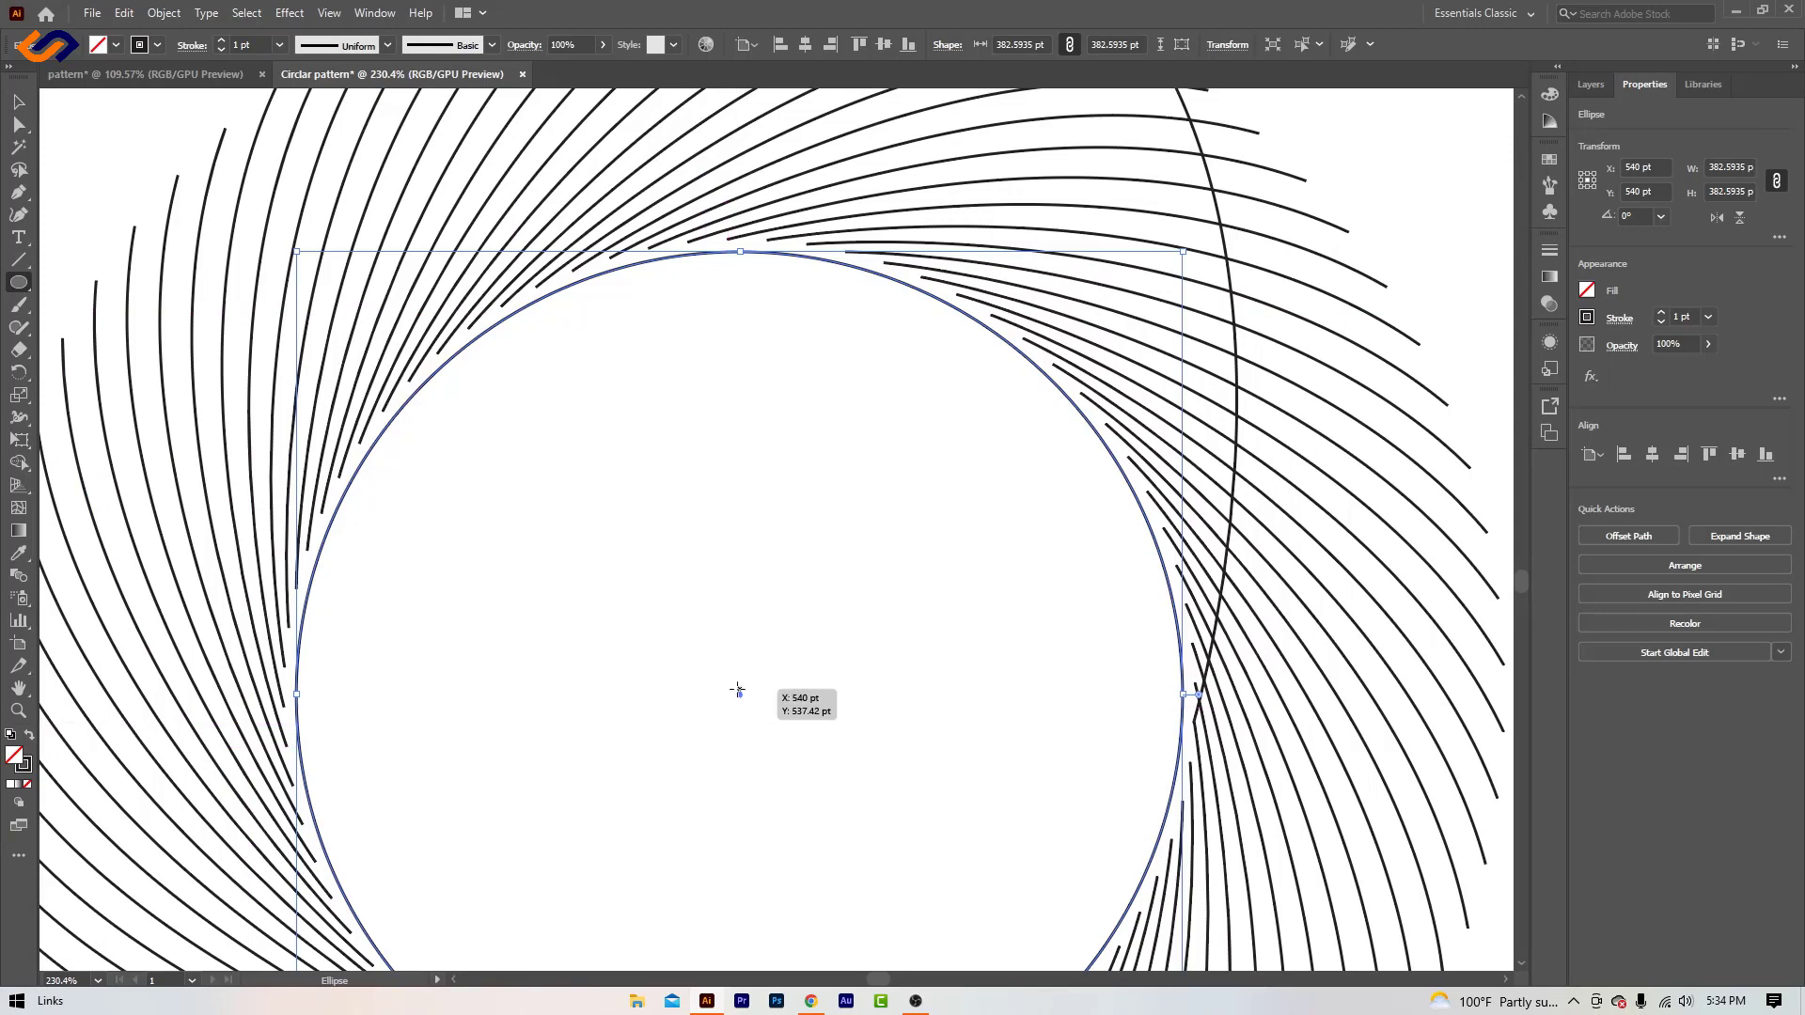
{"action": "left_click_drag", "start_coordinate": [738, 689], "coordinate": [749, 699]}
{"action": "left_click", "coordinate": [17, 103]}
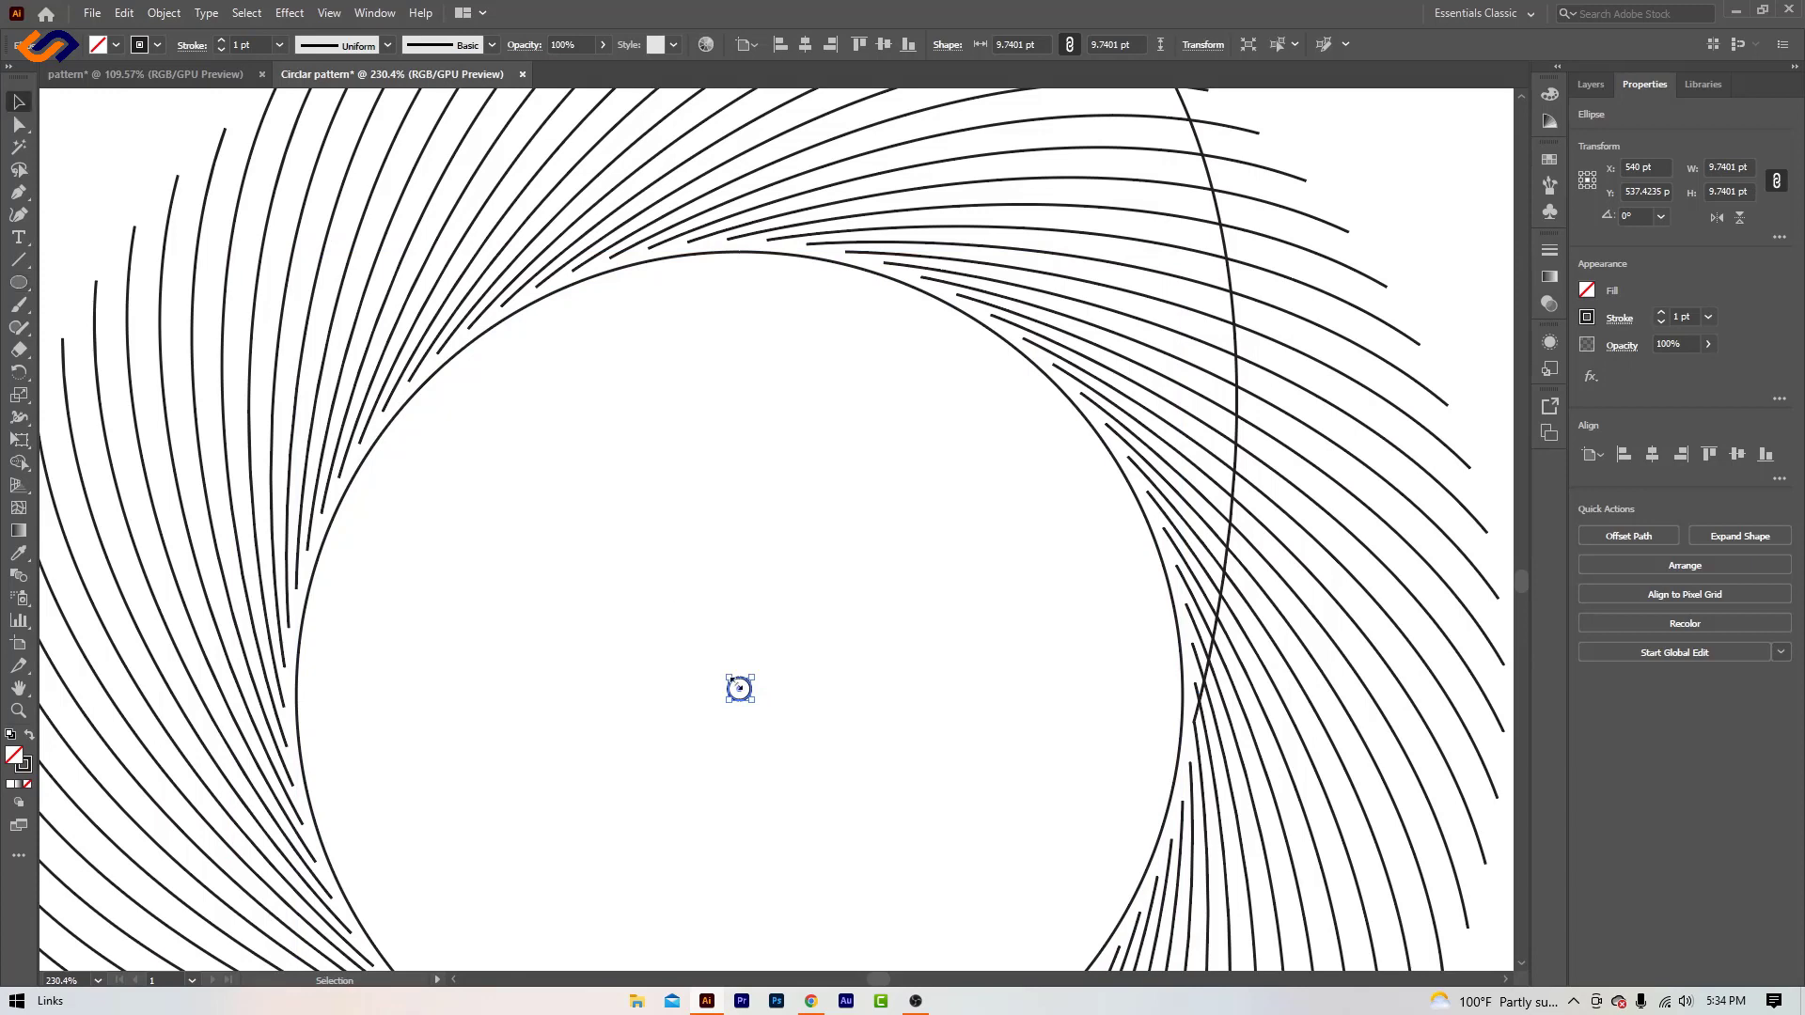
{"action": "left_click_drag", "start_coordinate": [737, 688], "coordinate": [742, 697]}
{"action": "left_click", "coordinate": [717, 593]}
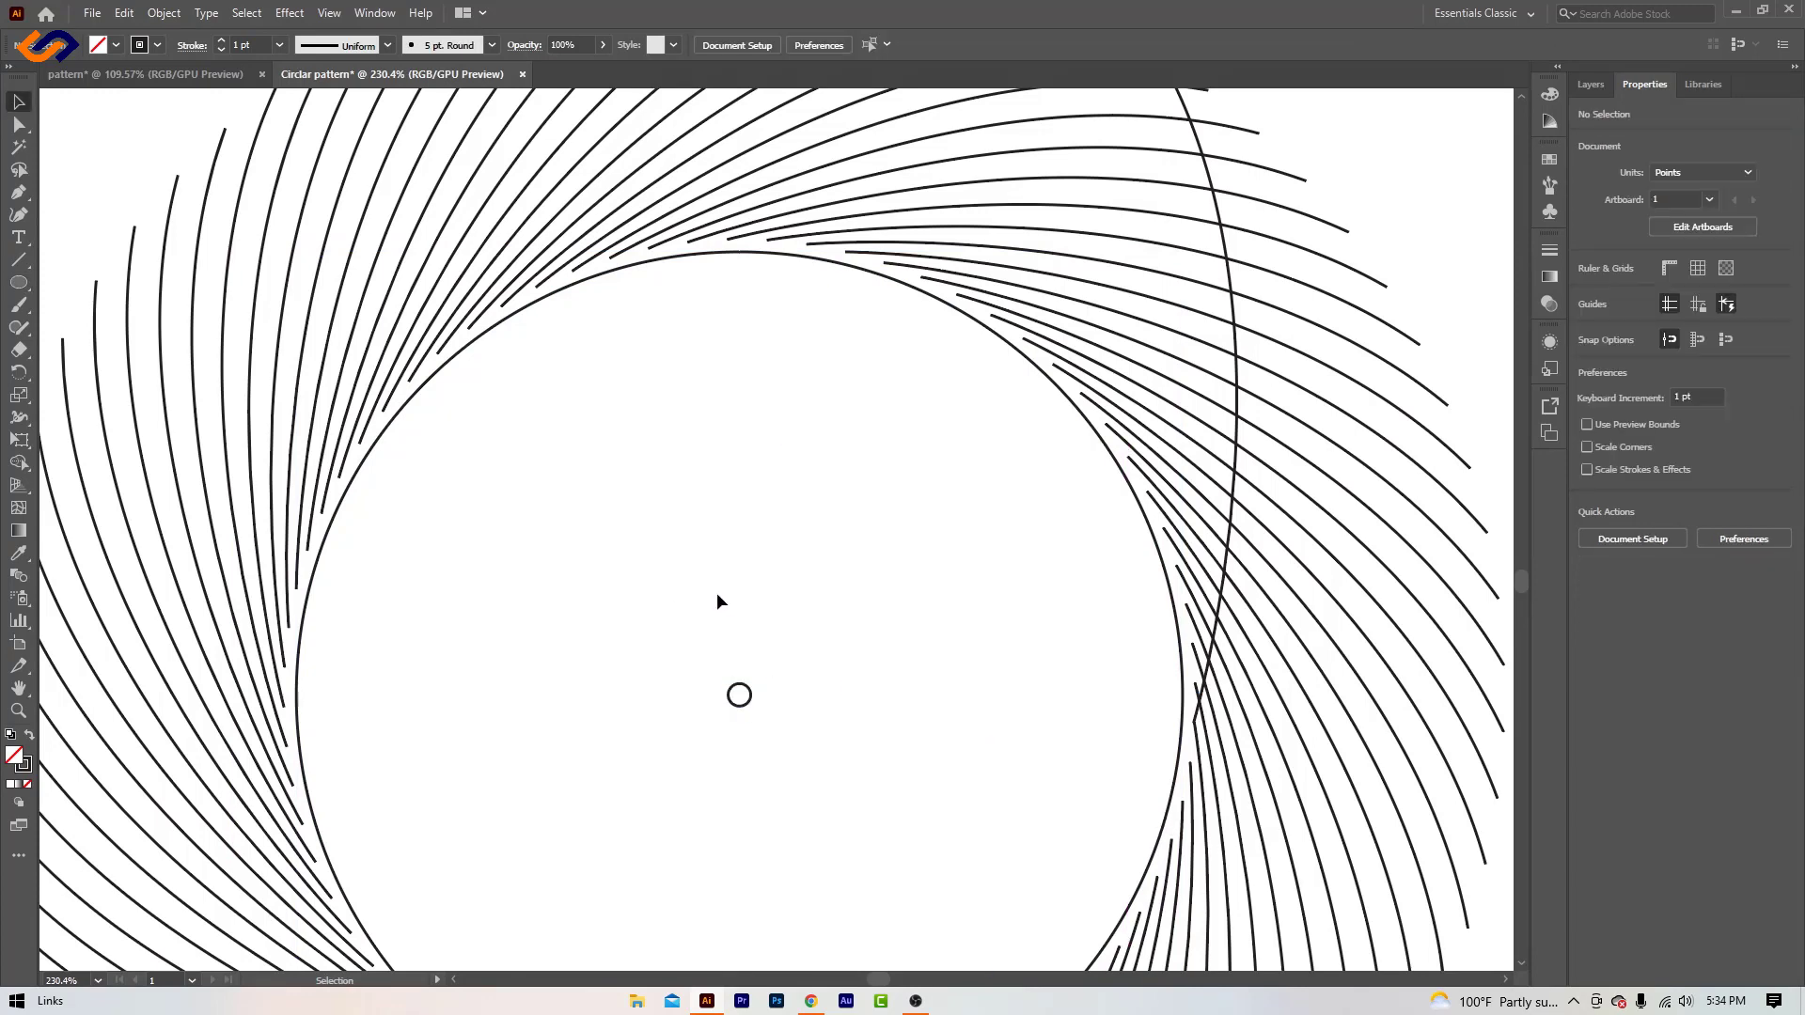
- Make a copy of the reflected curve rotated -5° around the small circle's centre
{"action": "left_click", "coordinate": [339, 504]}
{"action": "left_click", "coordinate": [803, 638]}
{"action": "left_click", "coordinate": [1237, 404]}
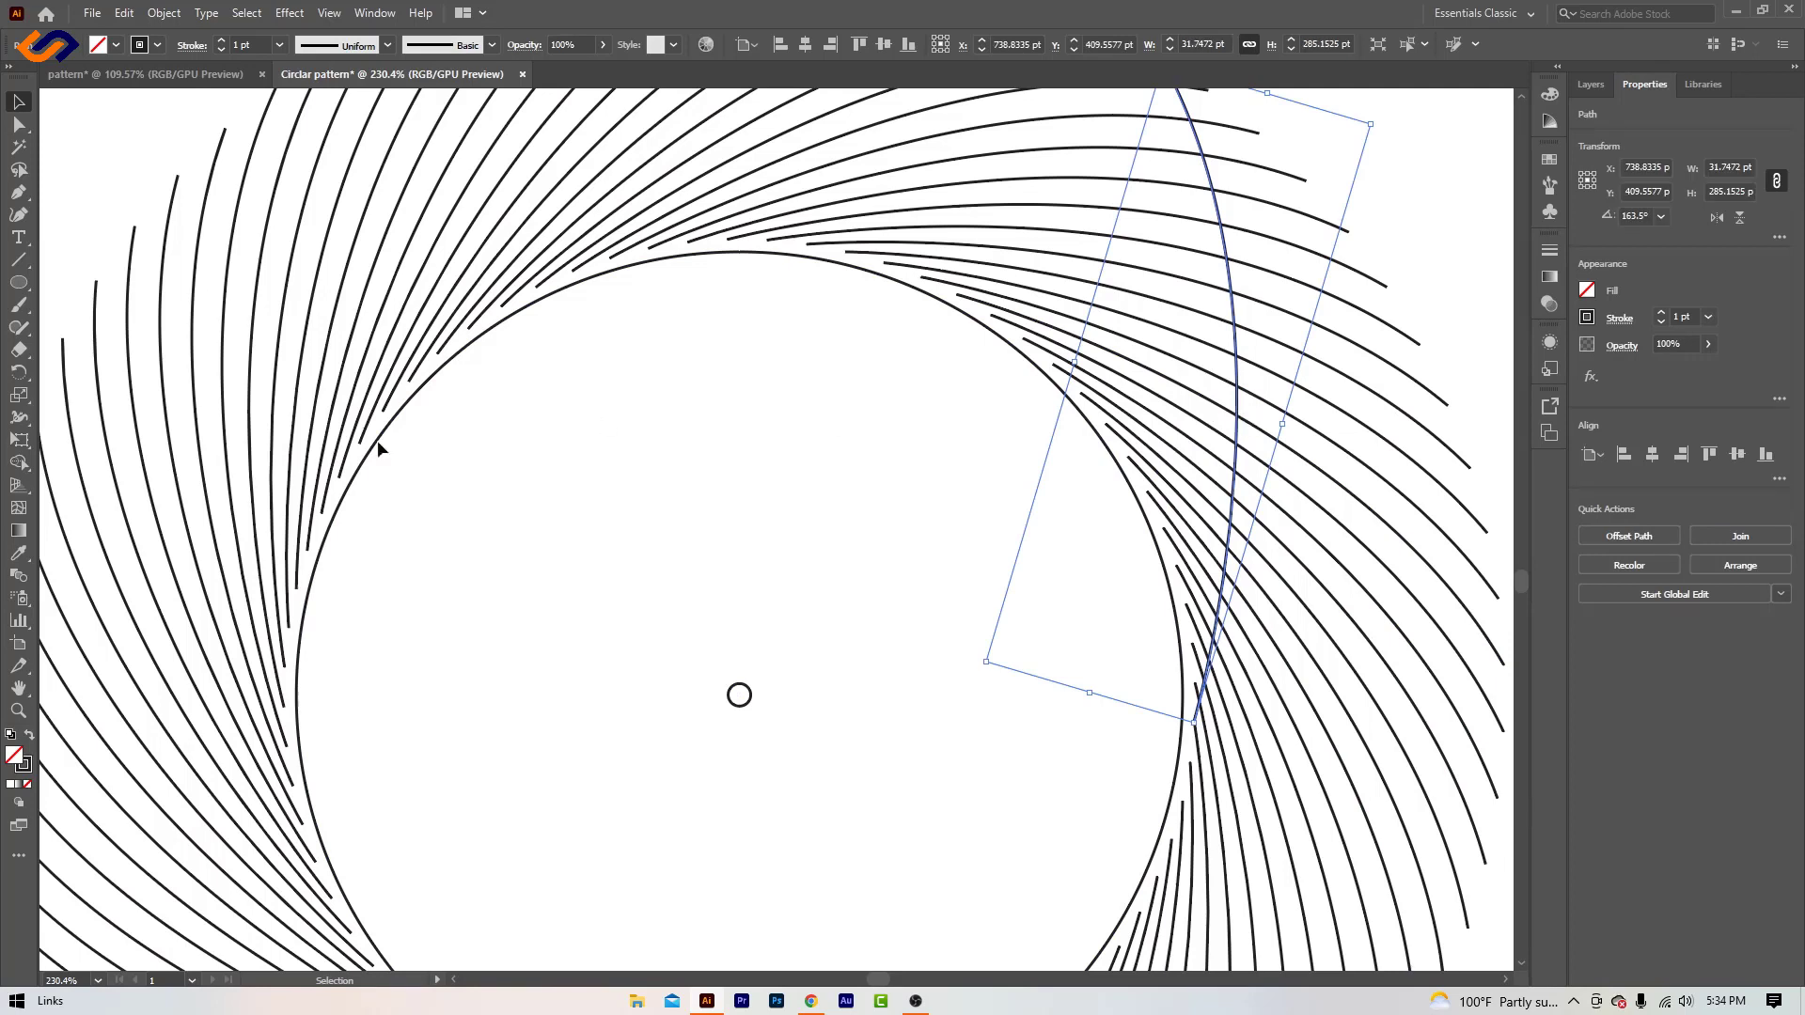
{"action": "left_click", "coordinate": [20, 373]}
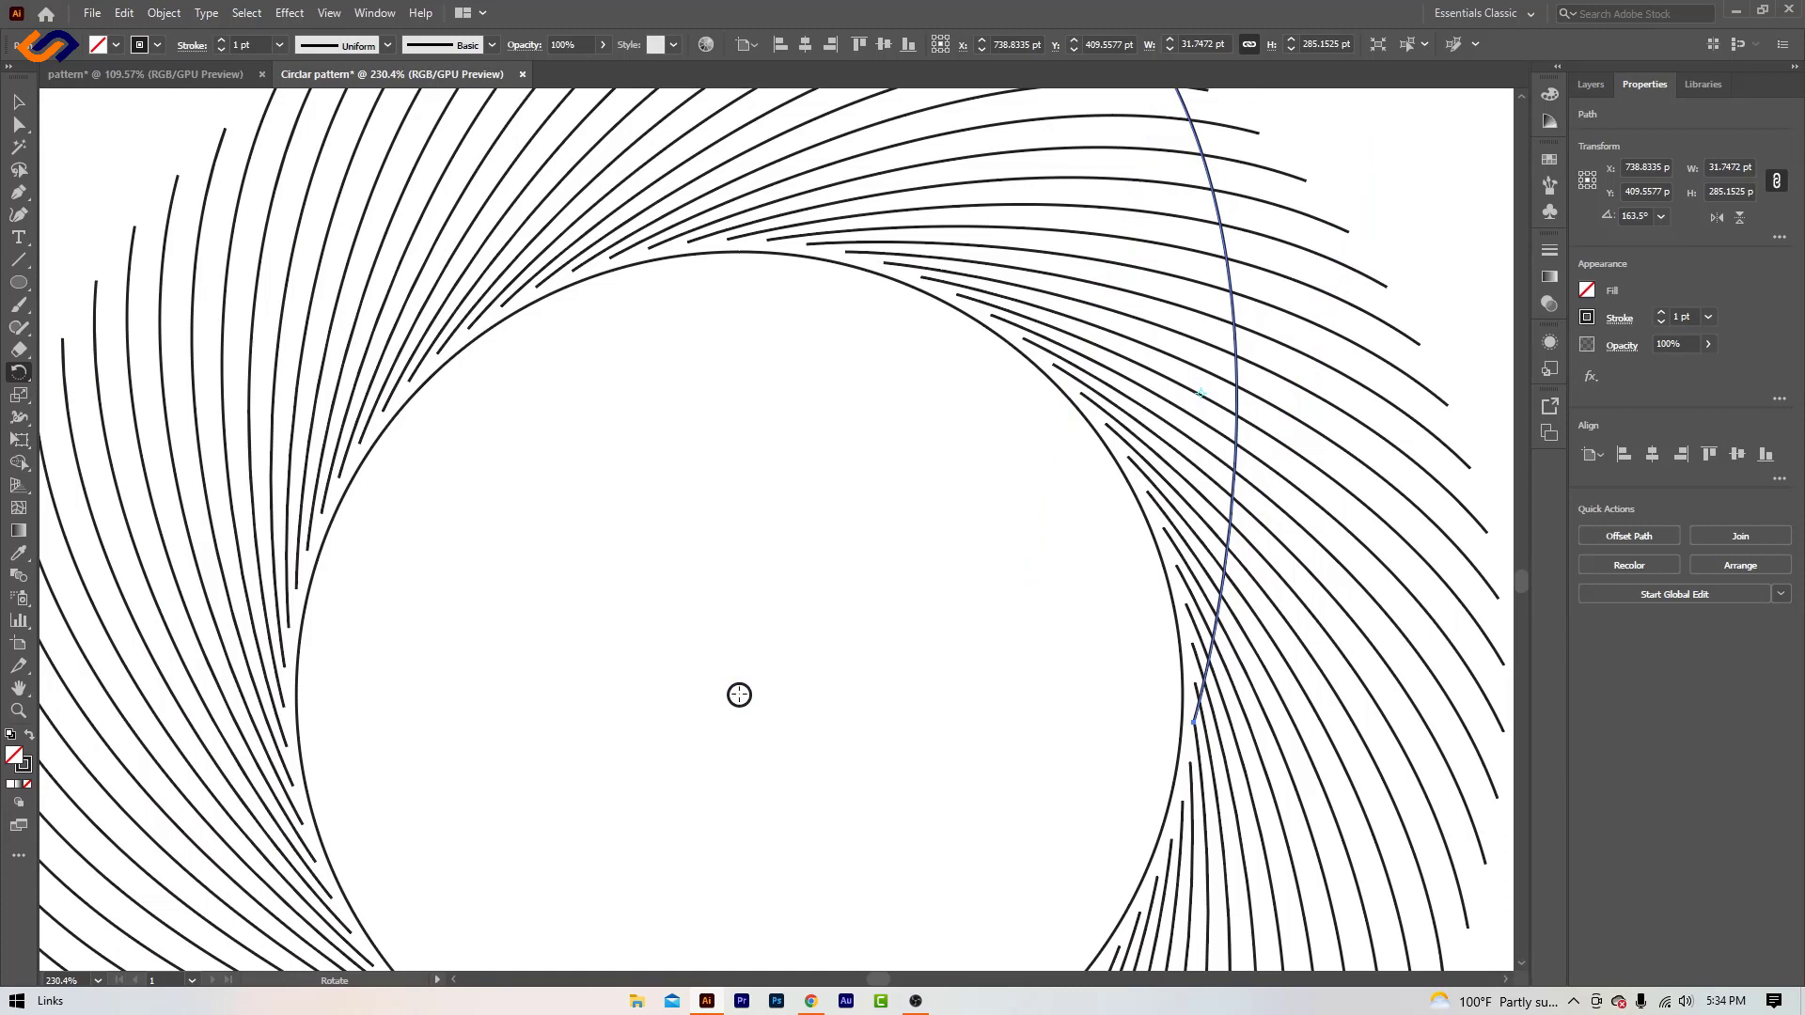
{"action": "left_click", "coordinate": [739, 695], "text": "alt"}
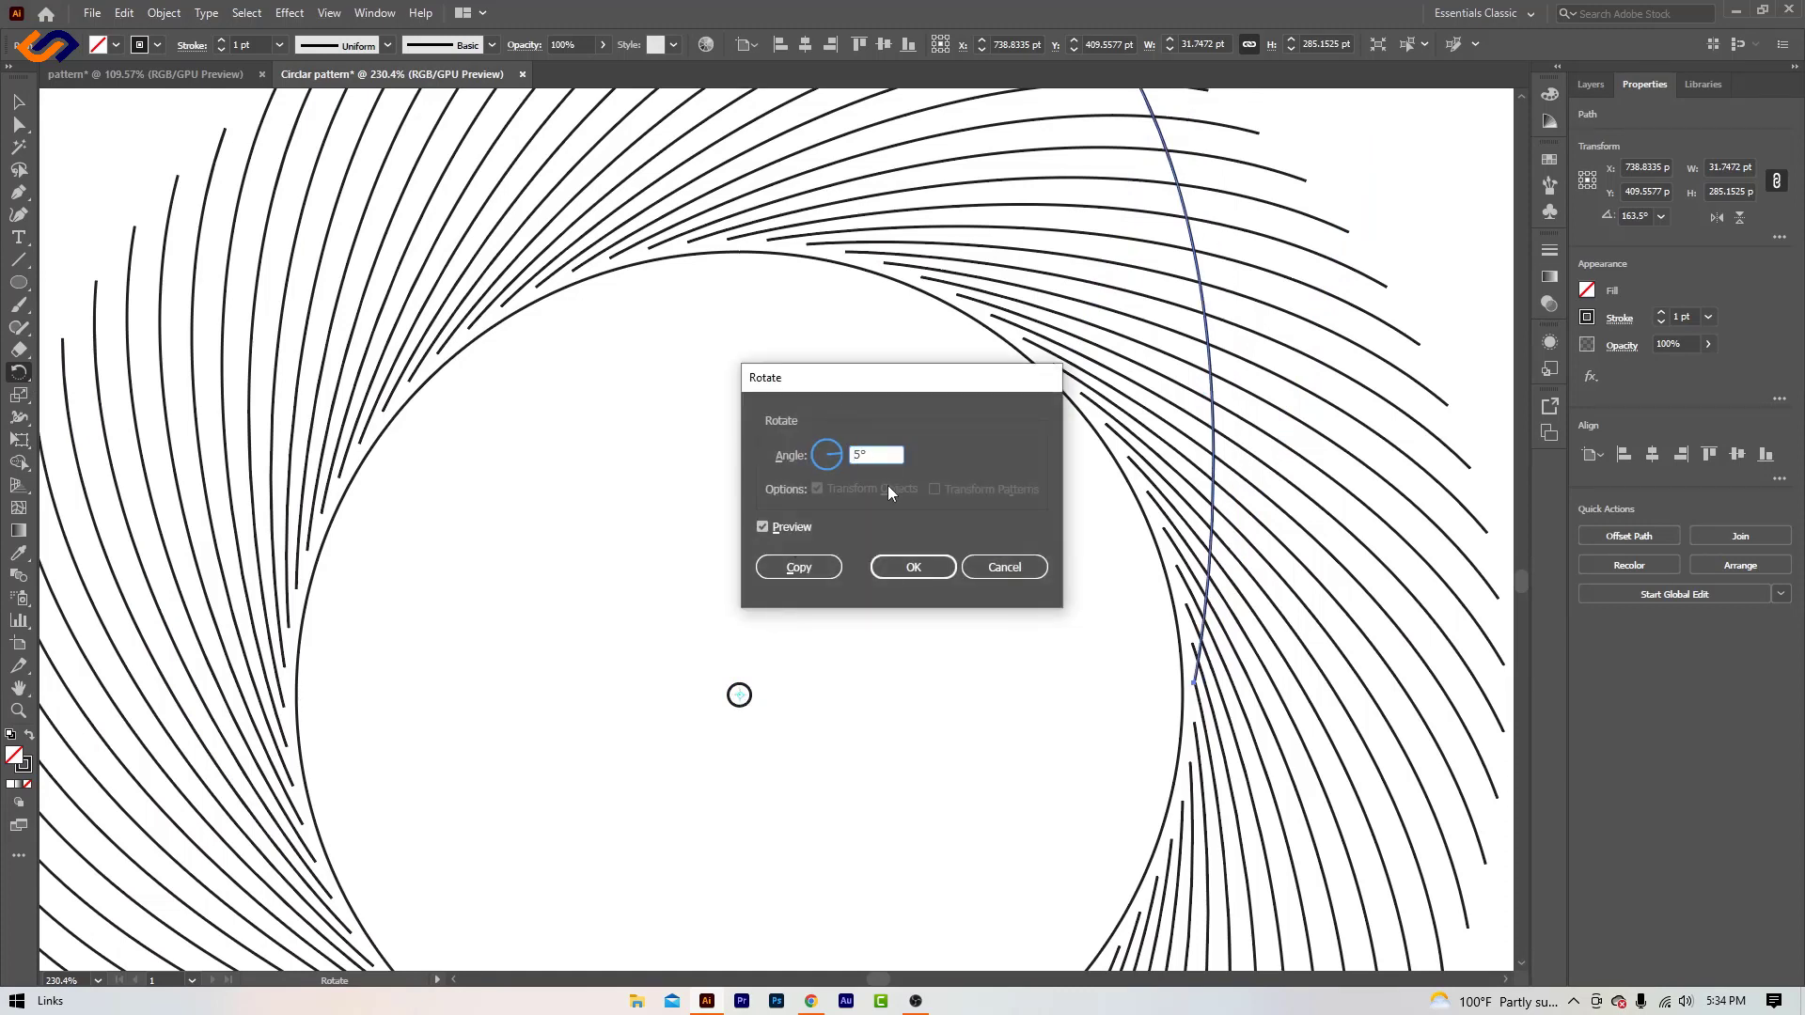
{"action": "left_click", "coordinate": [795, 565]}
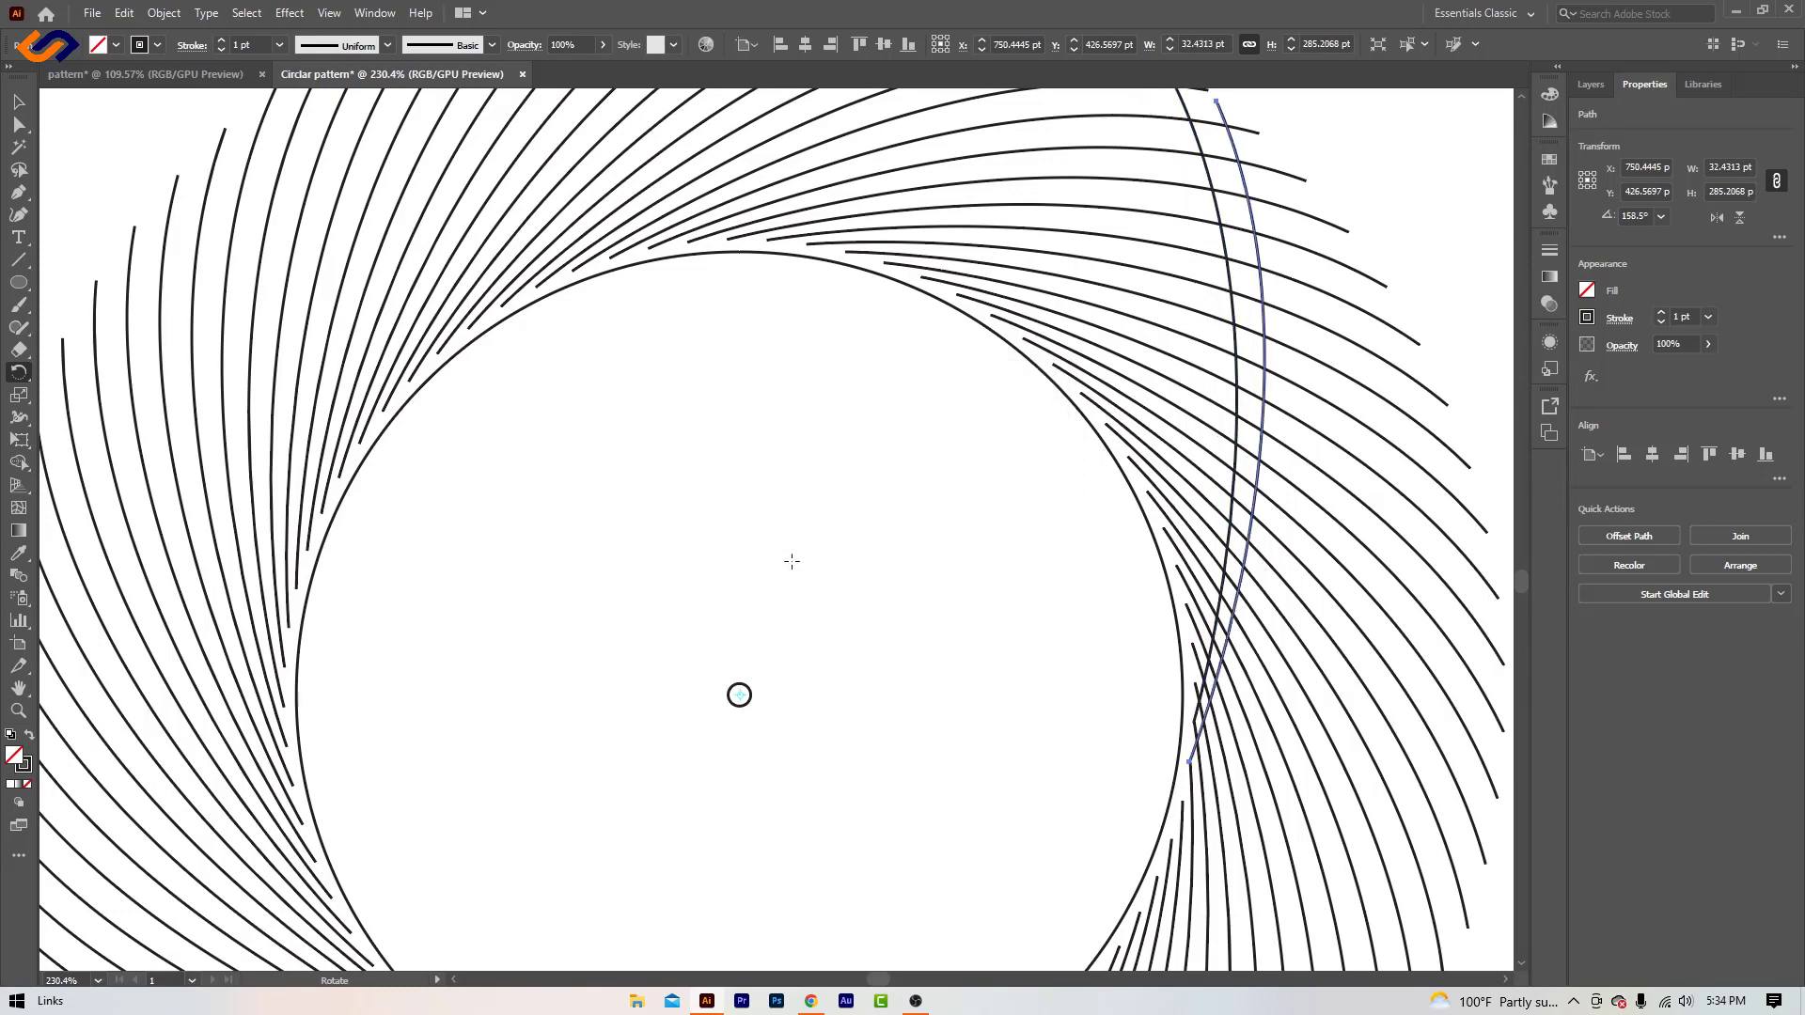
- Repeat the -5° rotated copy of the reflected curve all the way around the circle, leaving nothing selected
{"action": "left_click", "coordinate": [19, 711]}
{"action": "left_click_drag", "start_coordinate": [578, 657], "coordinate": [376, 626]}
{"action": "key", "text": "ctrl+d"}
{"action": "key", "text": "ctrl+d"}
{"action": "key", "text": "ctrl+d"}
{"action": "key", "text": "ctrl+d"}
{"action": "key", "text": "ctrl+d"}
{"action": "key", "text": "ctrl+d"}
{"action": "key", "text": "ctrl+d"}
{"action": "key", "text": "ctrl+d"}
{"action": "key", "text": "ctrl+d"}
{"action": "key", "text": "ctrl+d"}
{"action": "key", "text": "ctrl+d"}
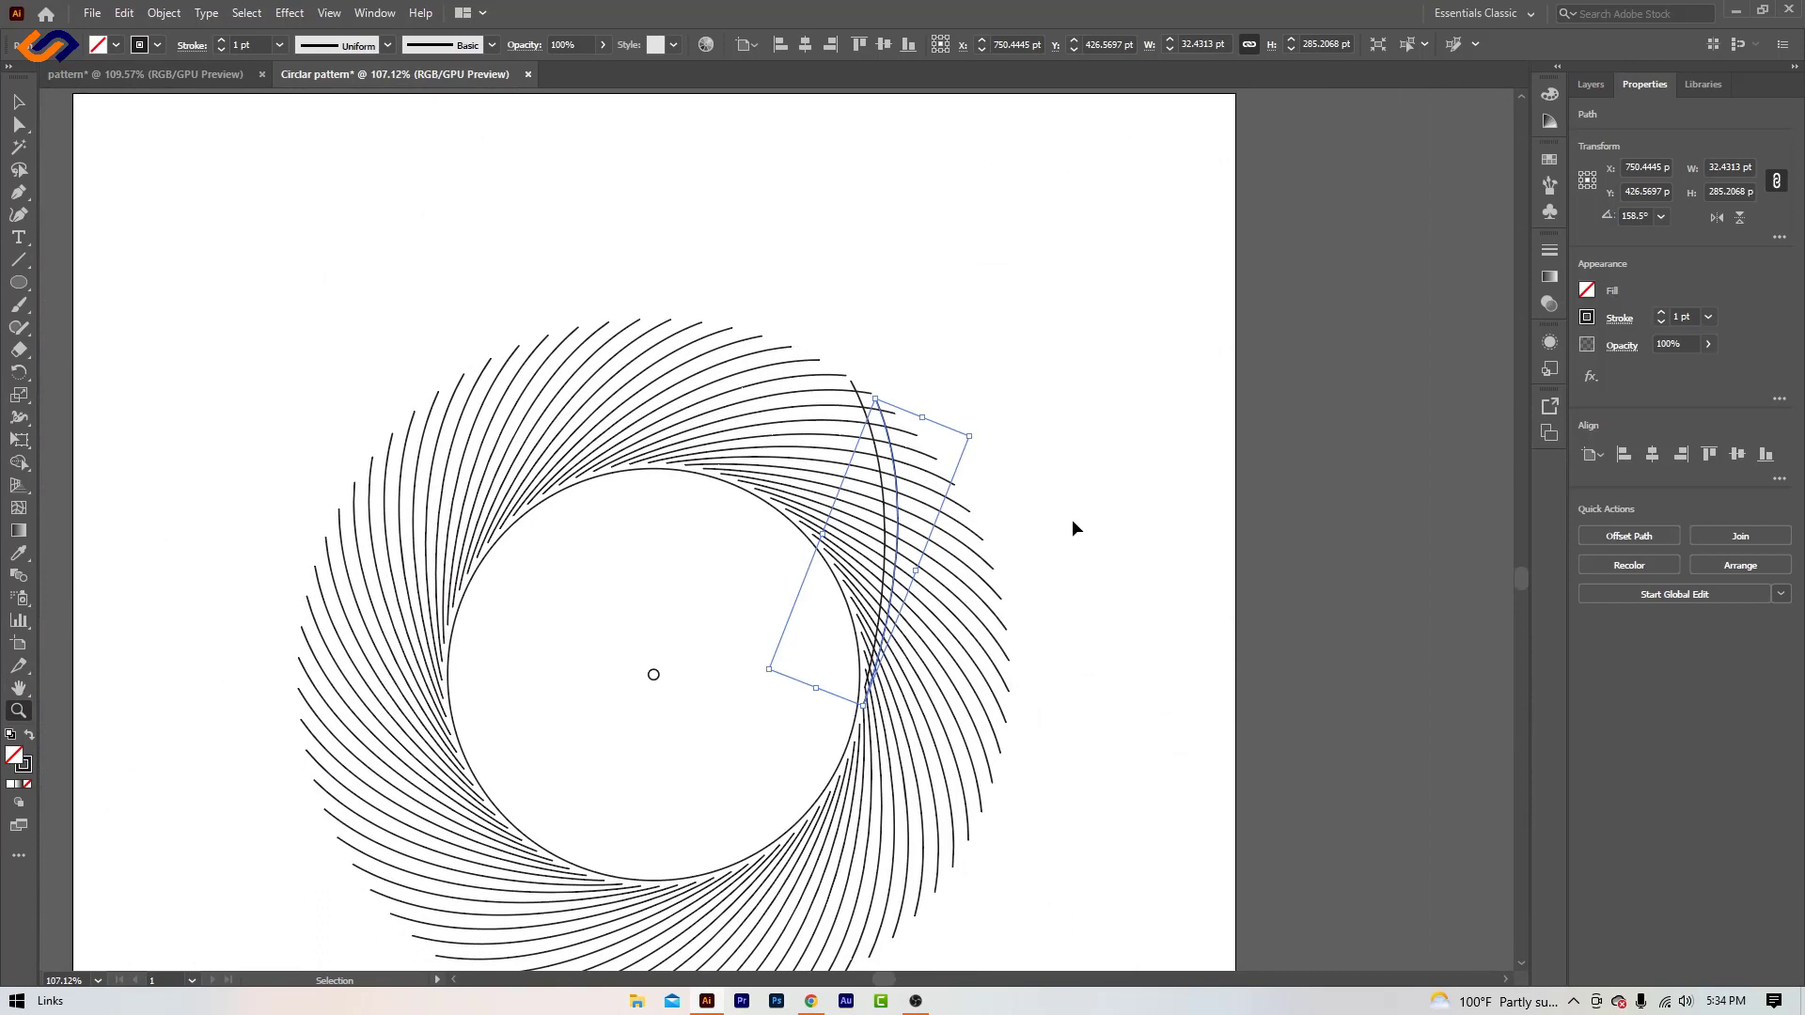
{"action": "key", "text": "ctrl+d"}
{"action": "key", "text": "ctrl+d"}
{"action": "key", "text": "ctrl+d"}
{"action": "key", "text": "ctrl+d"}
{"action": "key", "text": "ctrl+d"}
{"action": "key", "text": "ctrl+d"}
{"action": "key", "text": "ctrl+d"}
{"action": "key", "text": "ctrl+d"}
{"action": "key", "text": "ctrl+d"}
{"action": "key", "text": "ctrl+d"}
{"action": "key", "text": "ctrl+d"}
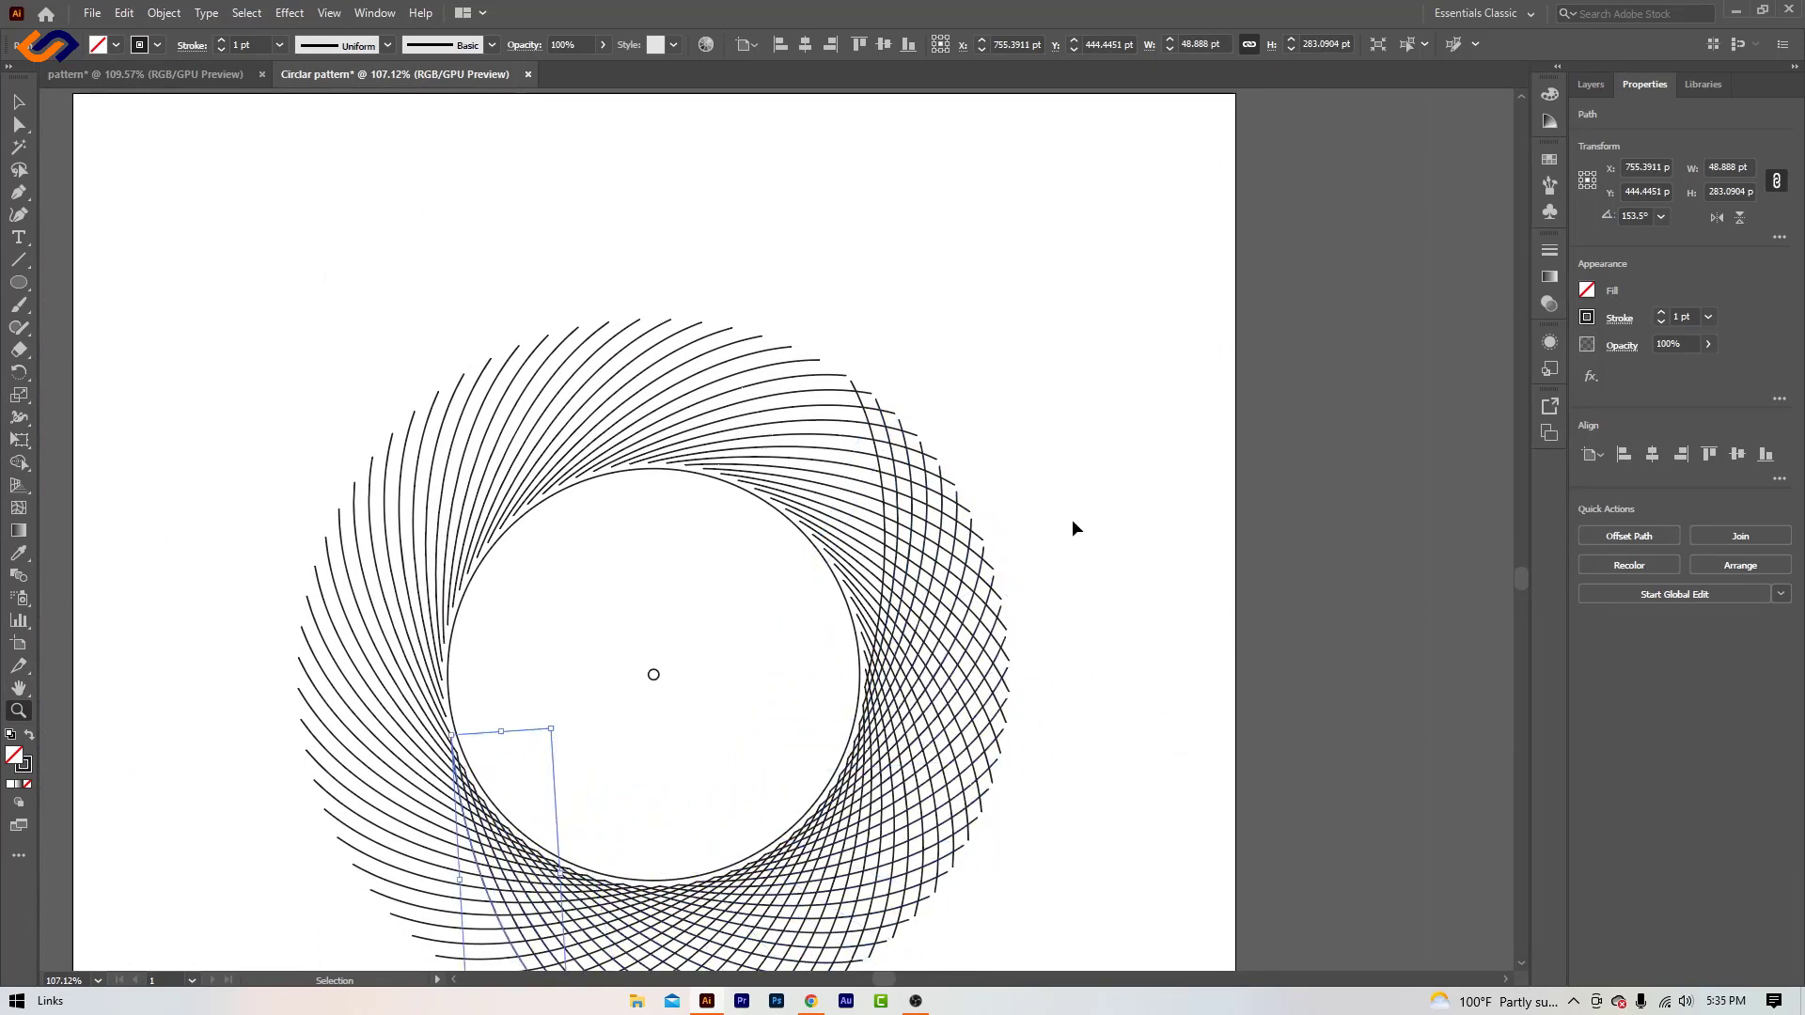
{"action": "key", "text": "ctrl+d"}
{"action": "key", "text": "ctrl+d"}
{"action": "key", "text": "ctrl+d"}
{"action": "key", "text": "ctrl+d"}
{"action": "key", "text": "ctrl+d"}
{"action": "key", "text": "ctrl+d"}
{"action": "key", "text": "ctrl+d"}
{"action": "key", "text": "ctrl+d"}
{"action": "key", "text": "ctrl+d"}
{"action": "key", "text": "ctrl+d"}
{"action": "key", "text": "ctrl+d"}
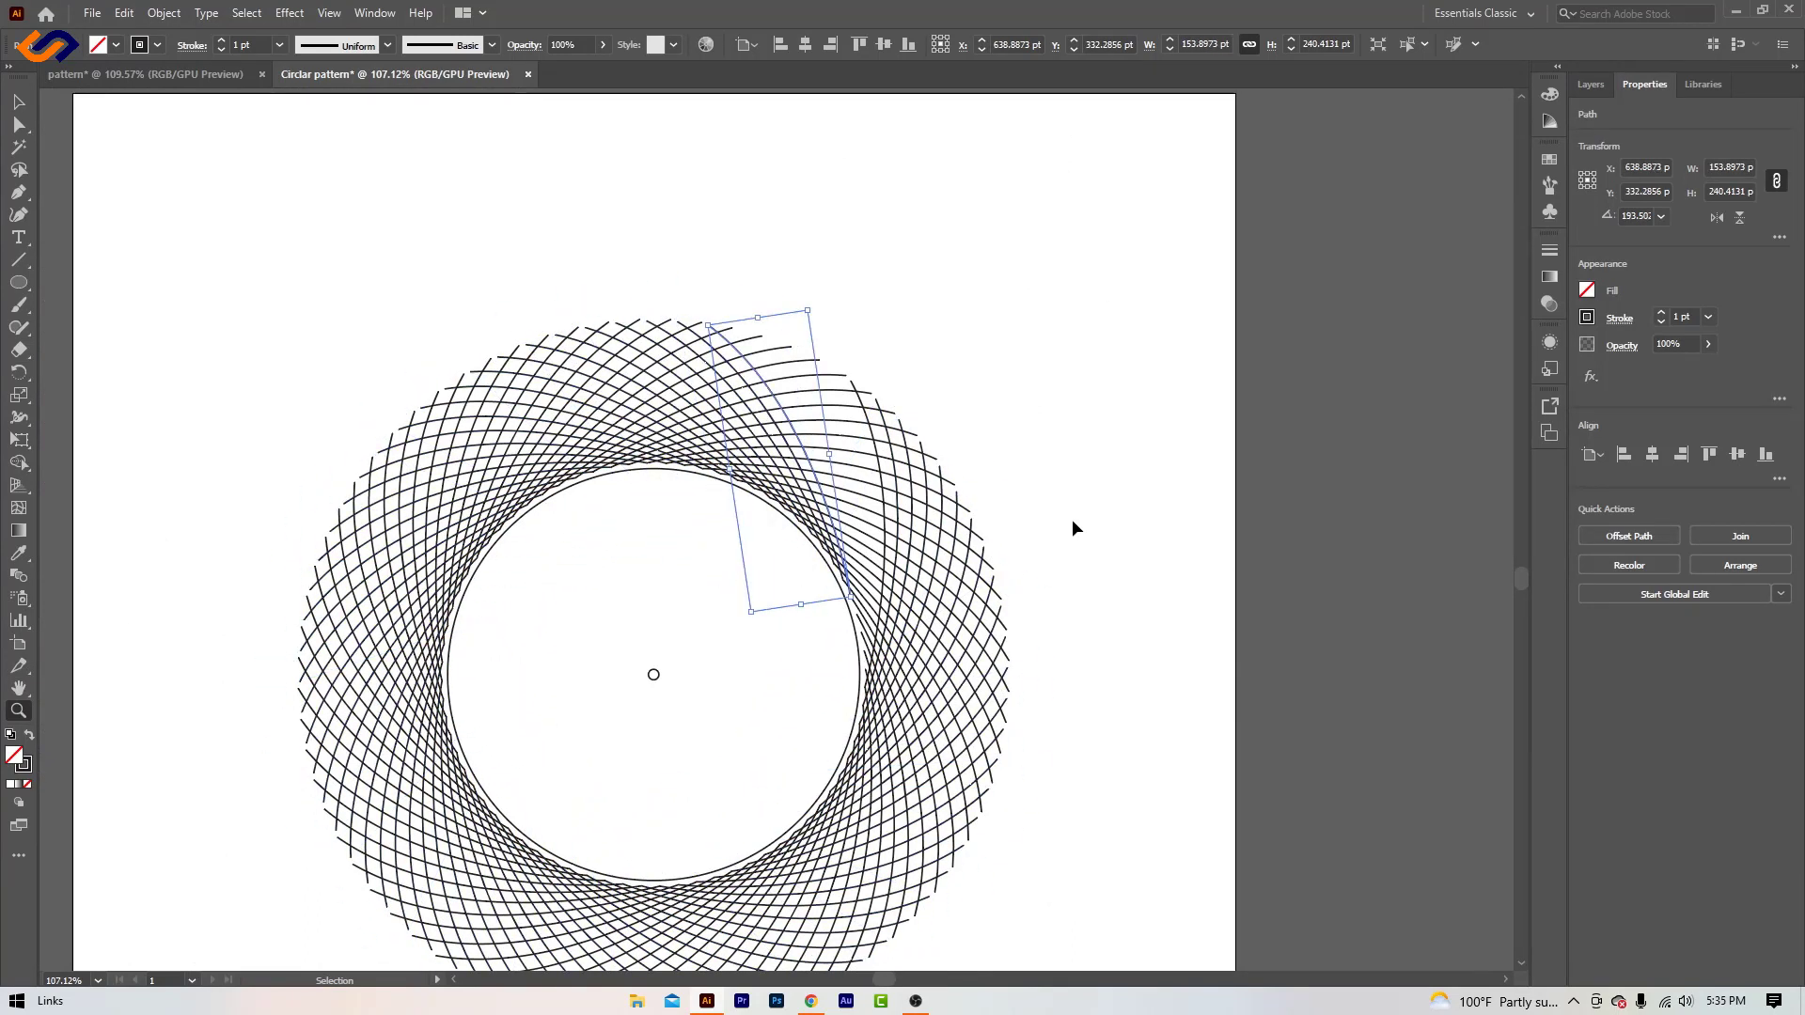
{"action": "key", "text": "ctrl+d"}
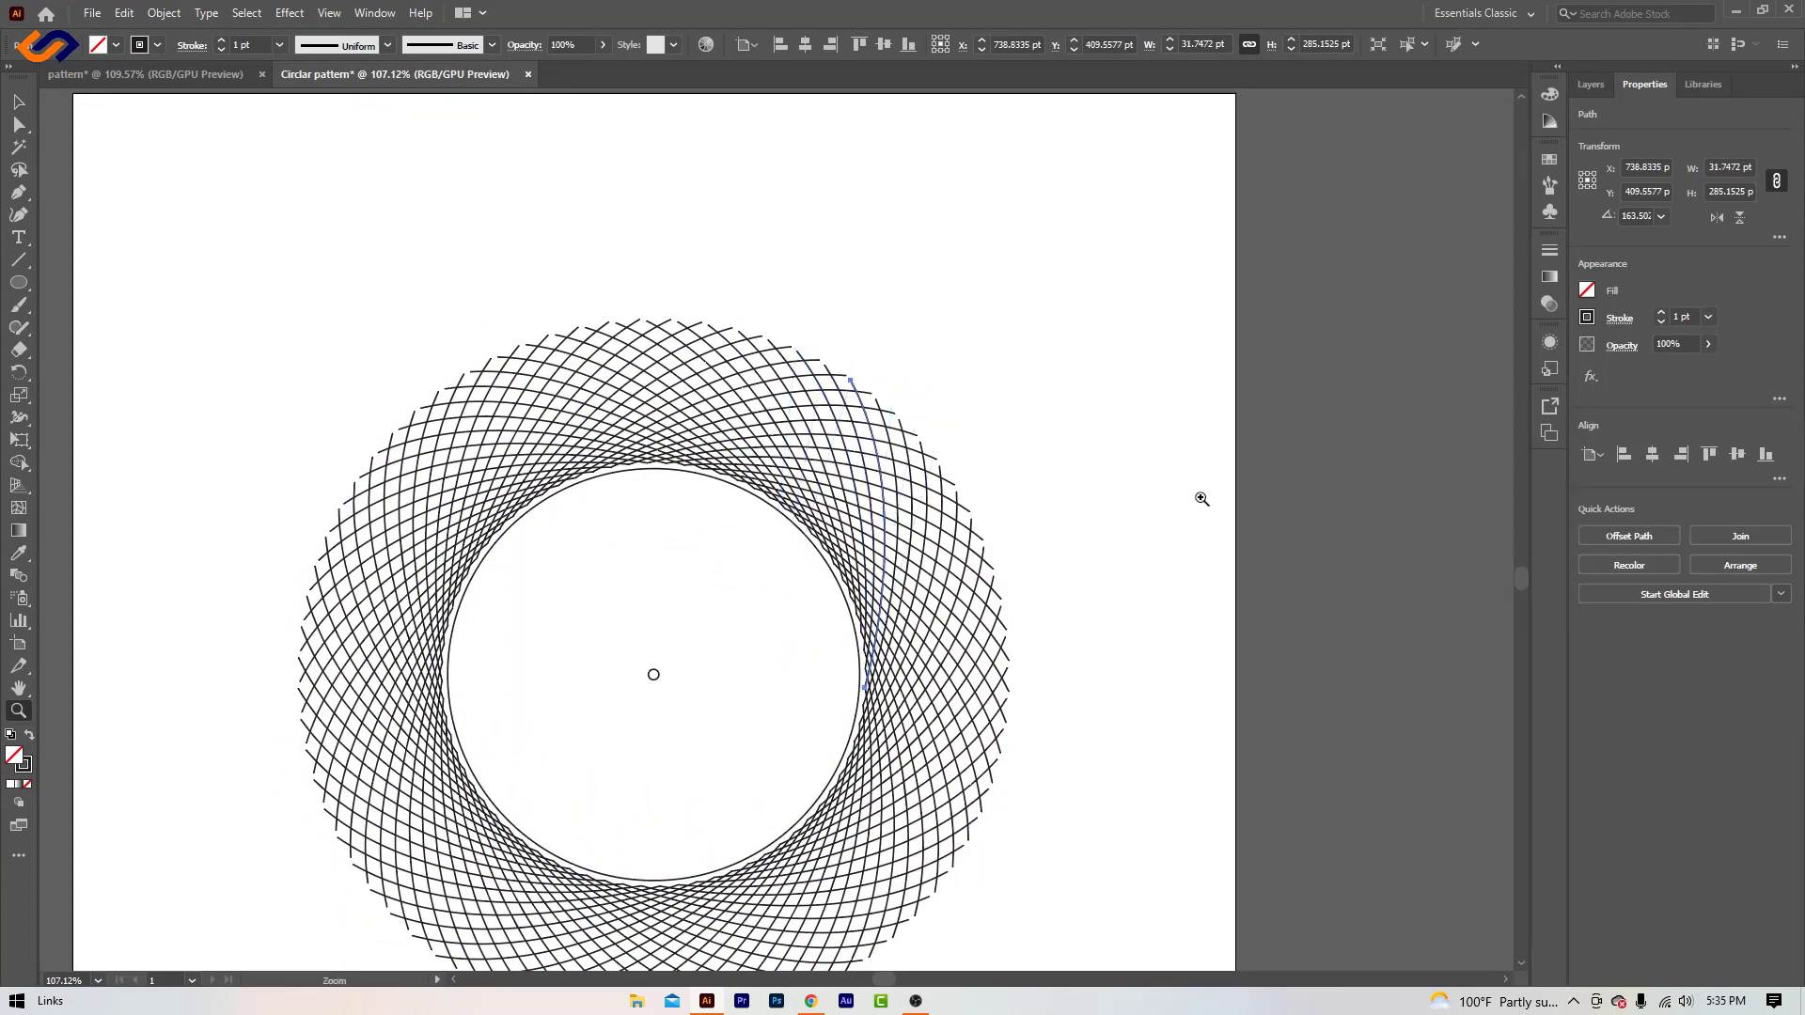
{"action": "left_click", "coordinate": [19, 101]}
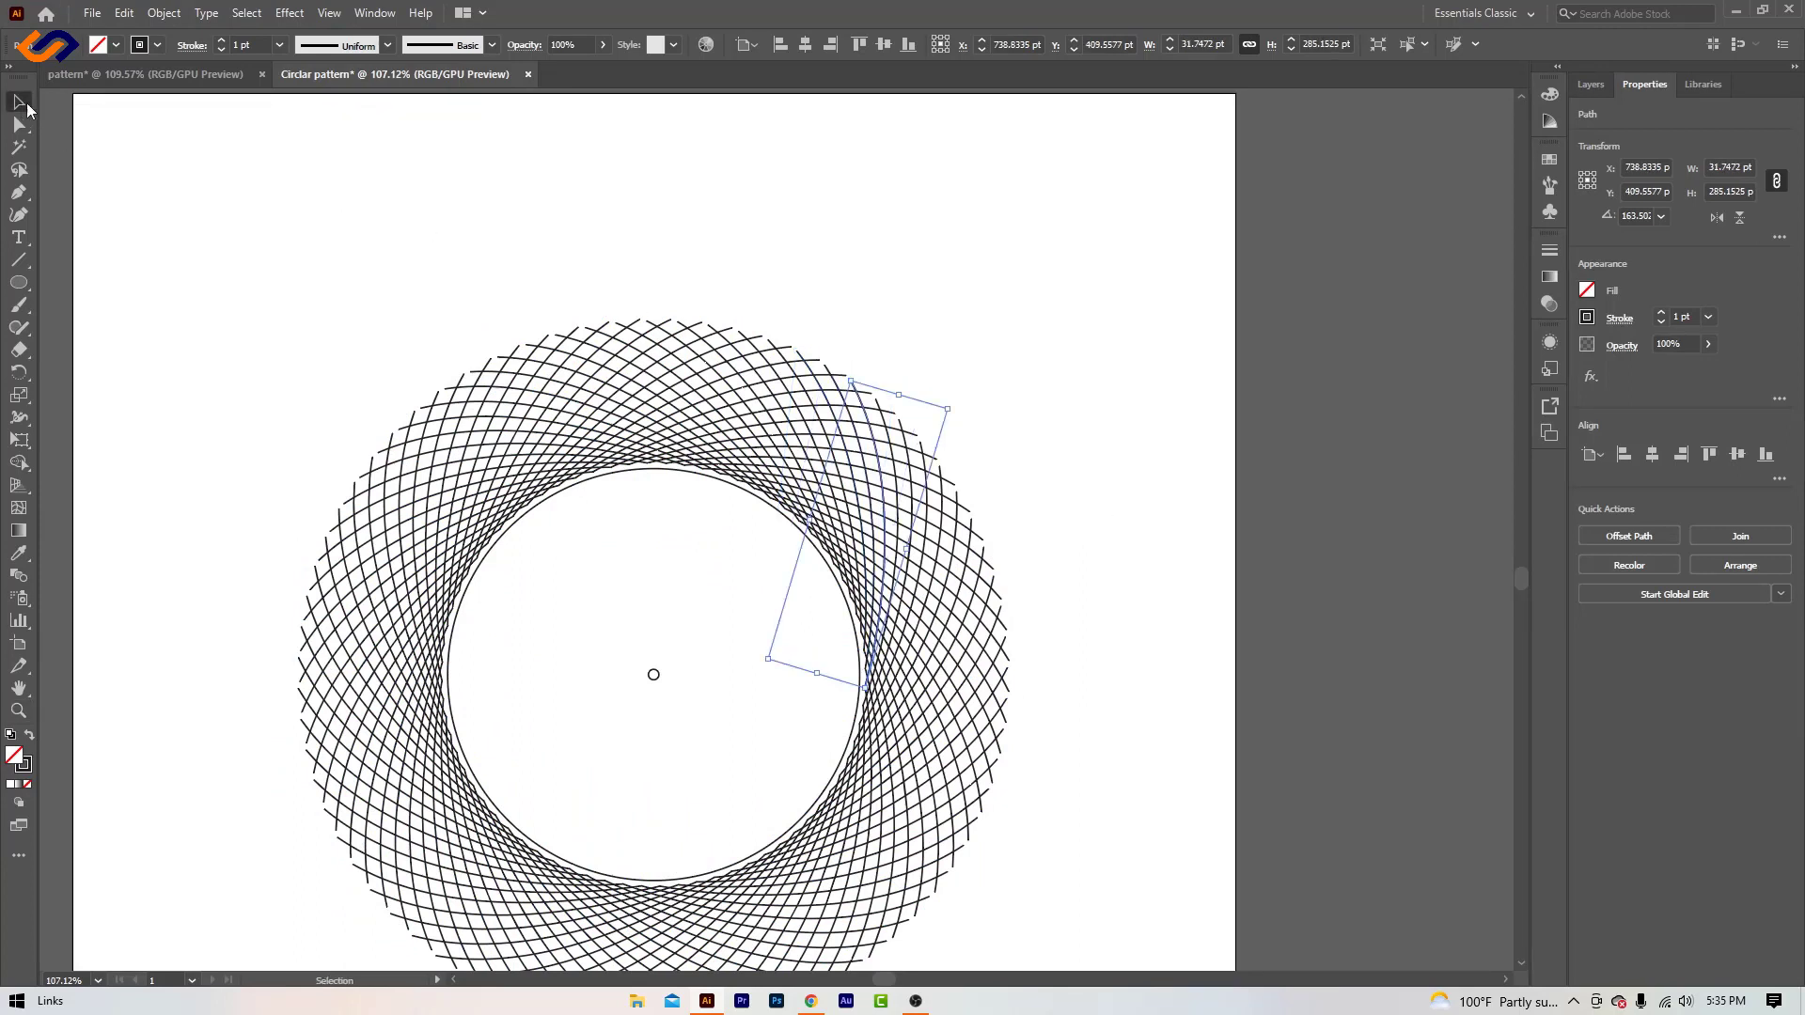
{"action": "left_click", "coordinate": [833, 253]}
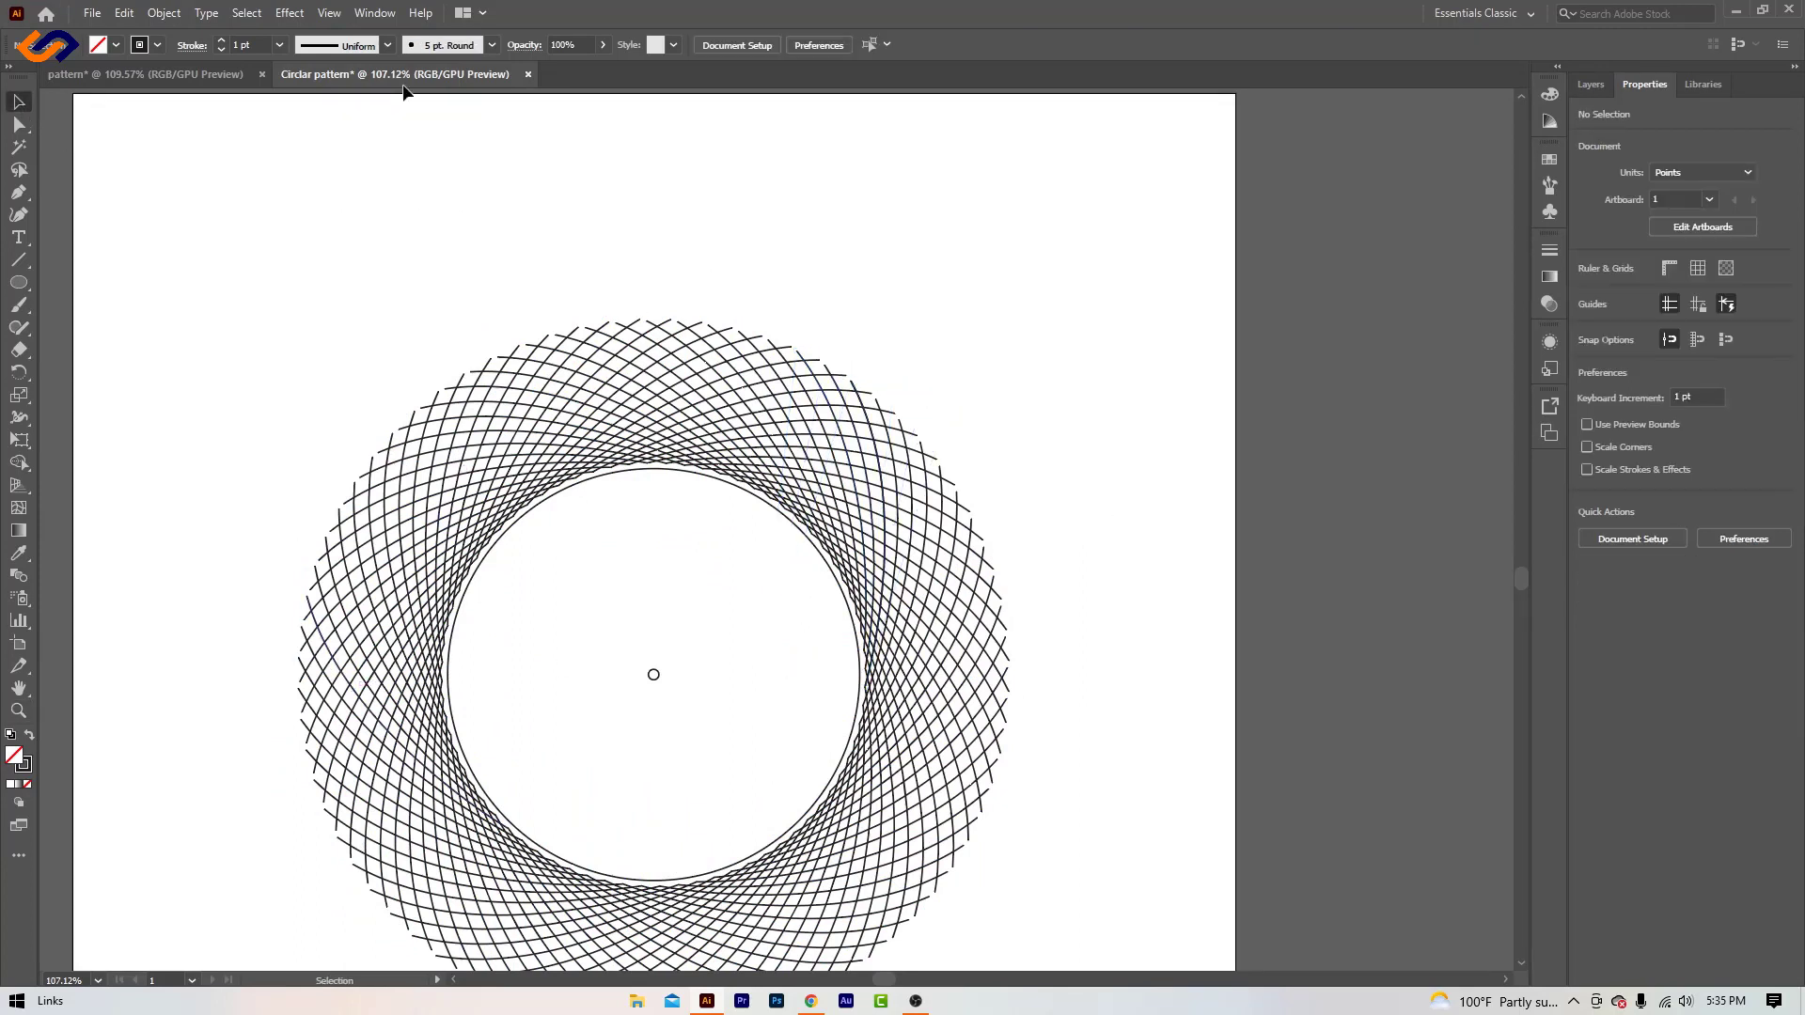
- Check the finished example in the pattern document, then remove the large inner circle from the circular pattern
{"action": "left_click", "coordinate": [178, 74]}
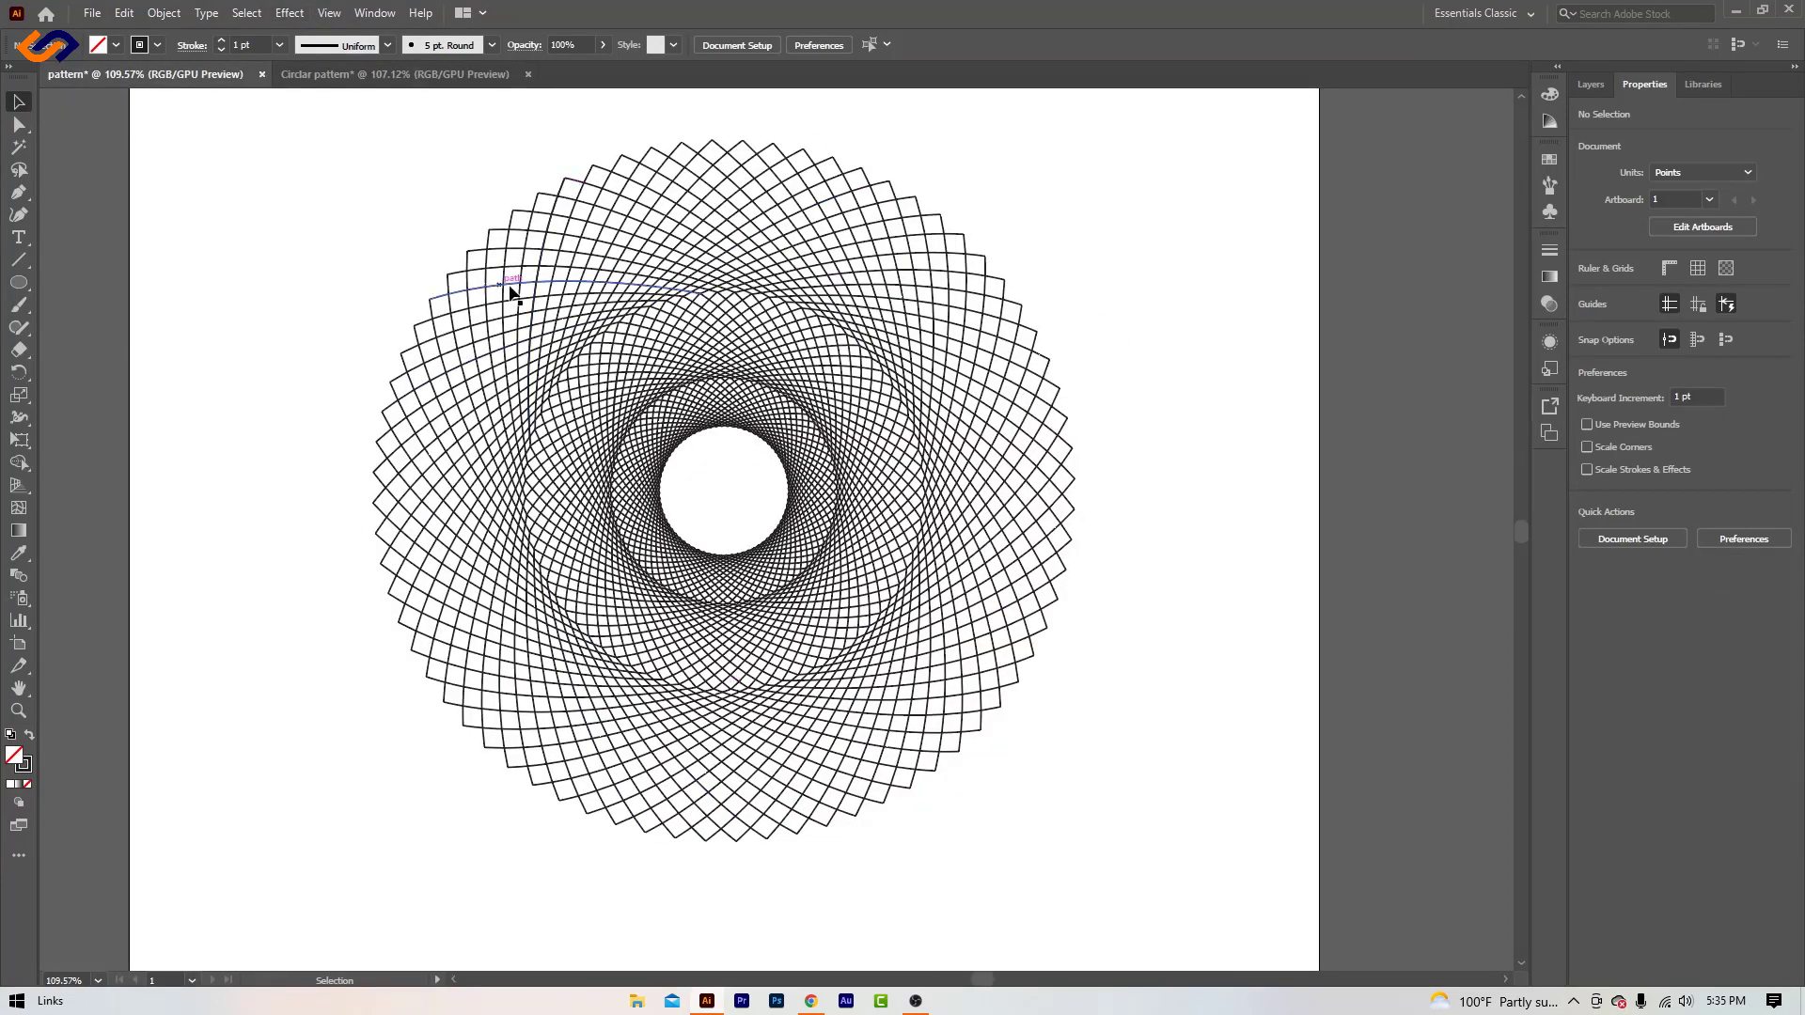
{"action": "left_click", "coordinate": [475, 75]}
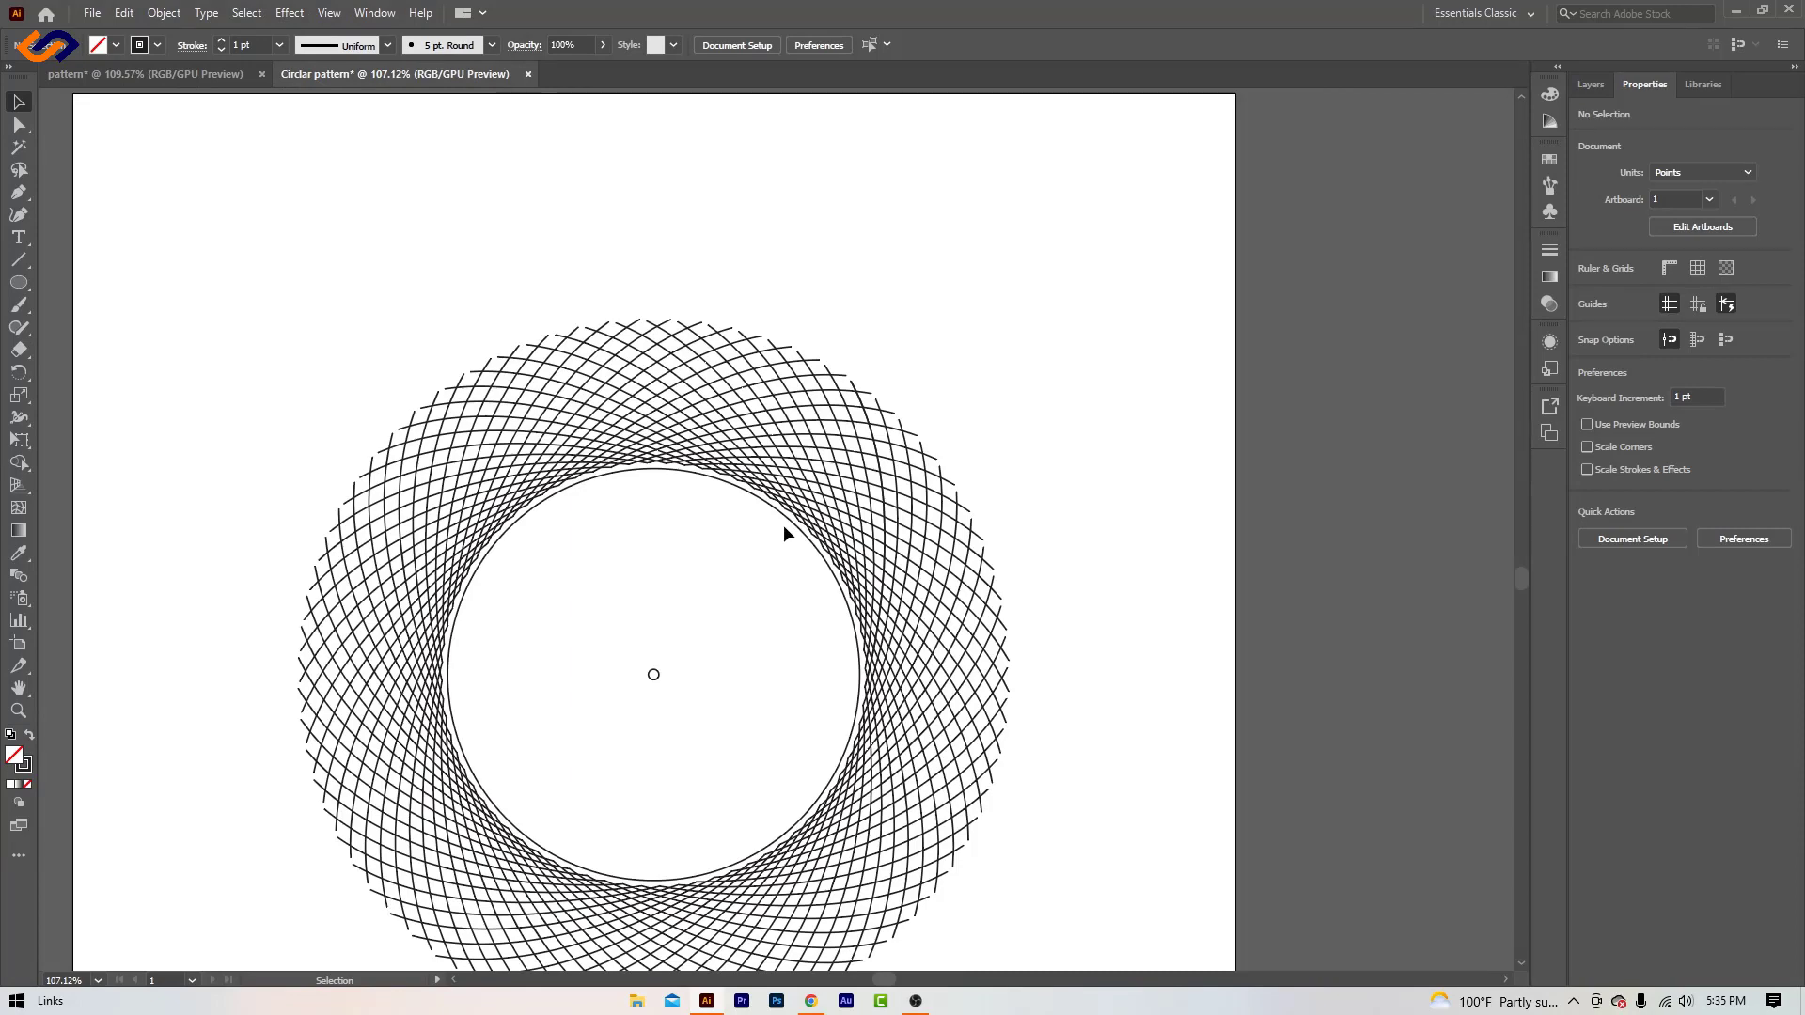
{"action": "left_click_drag", "start_coordinate": [793, 524], "coordinate": [1408, 248]}
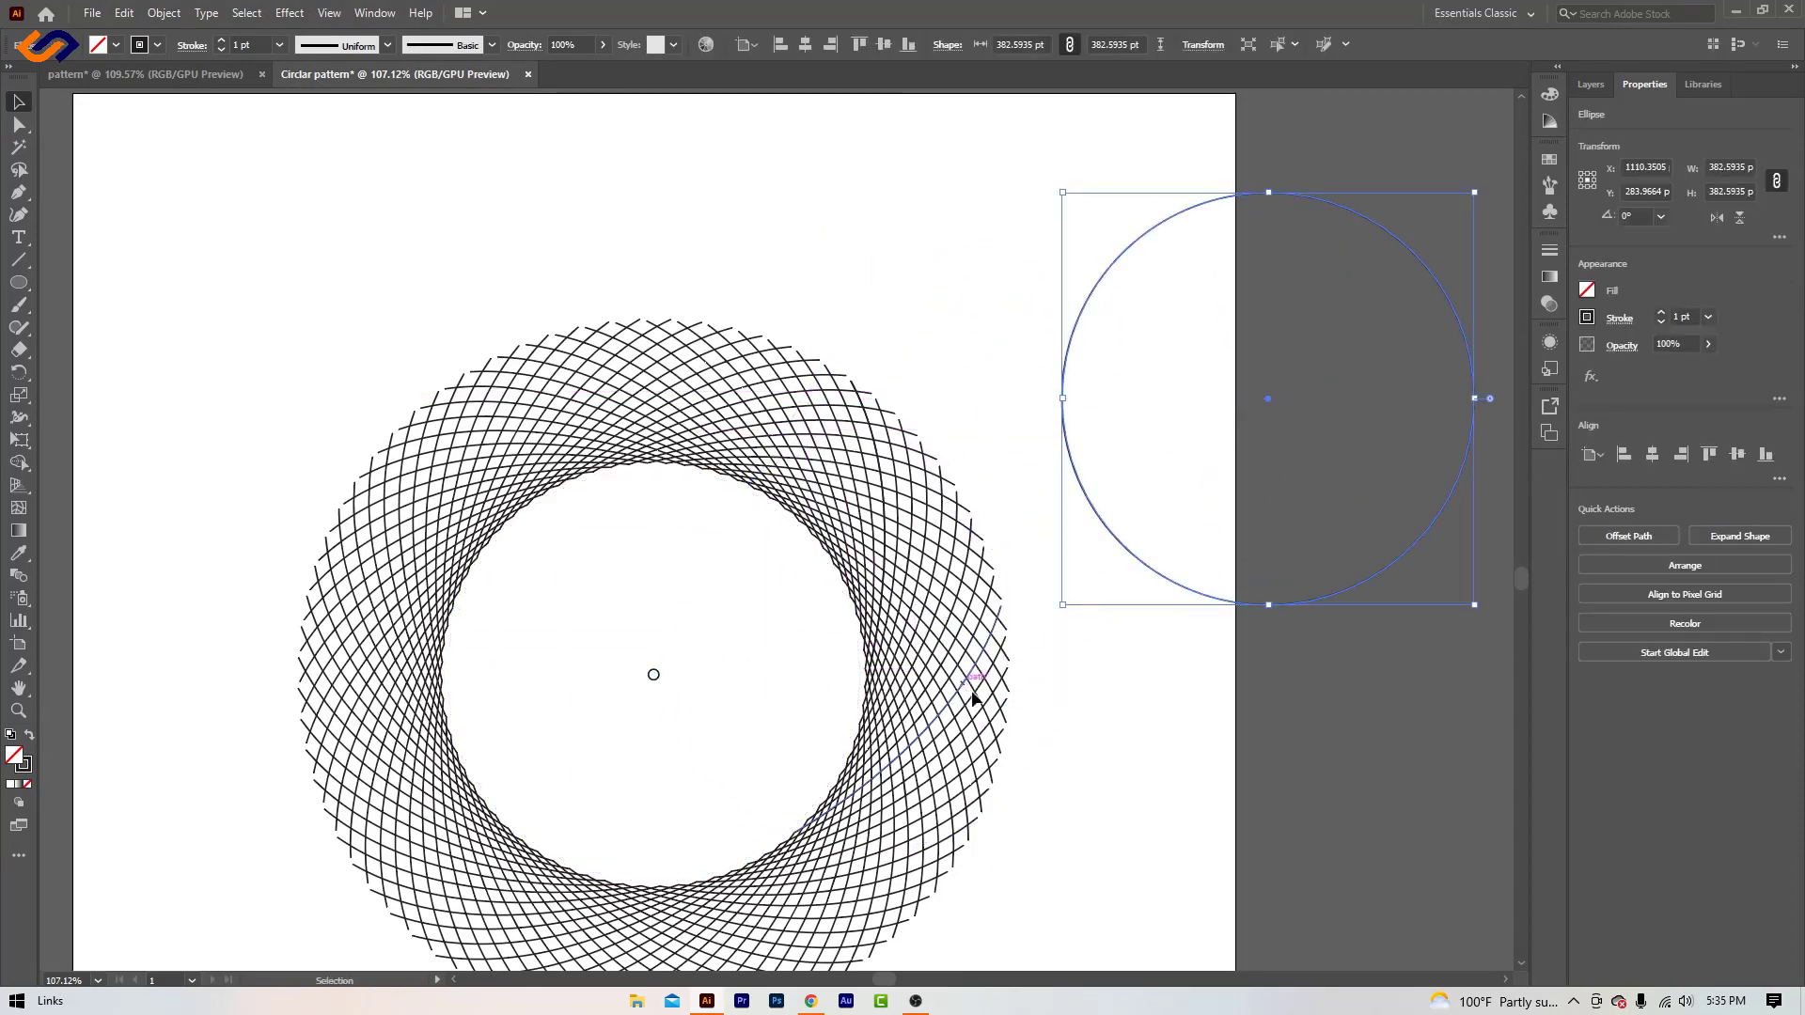
{"action": "scroll", "coordinate": [974, 699], "scroll_direction": "down", "scroll_amount": 3}
{"action": "left_click_drag", "start_coordinate": [1247, 356], "coordinate": [1351, 761]}
{"action": "key", "text": "Delete"}
- Enlarge the small centre circle about its centre to about 645.6 pt, through the outermost line crossings
{"action": "left_click_drag", "start_coordinate": [600, 337], "coordinate": [750, 498]}
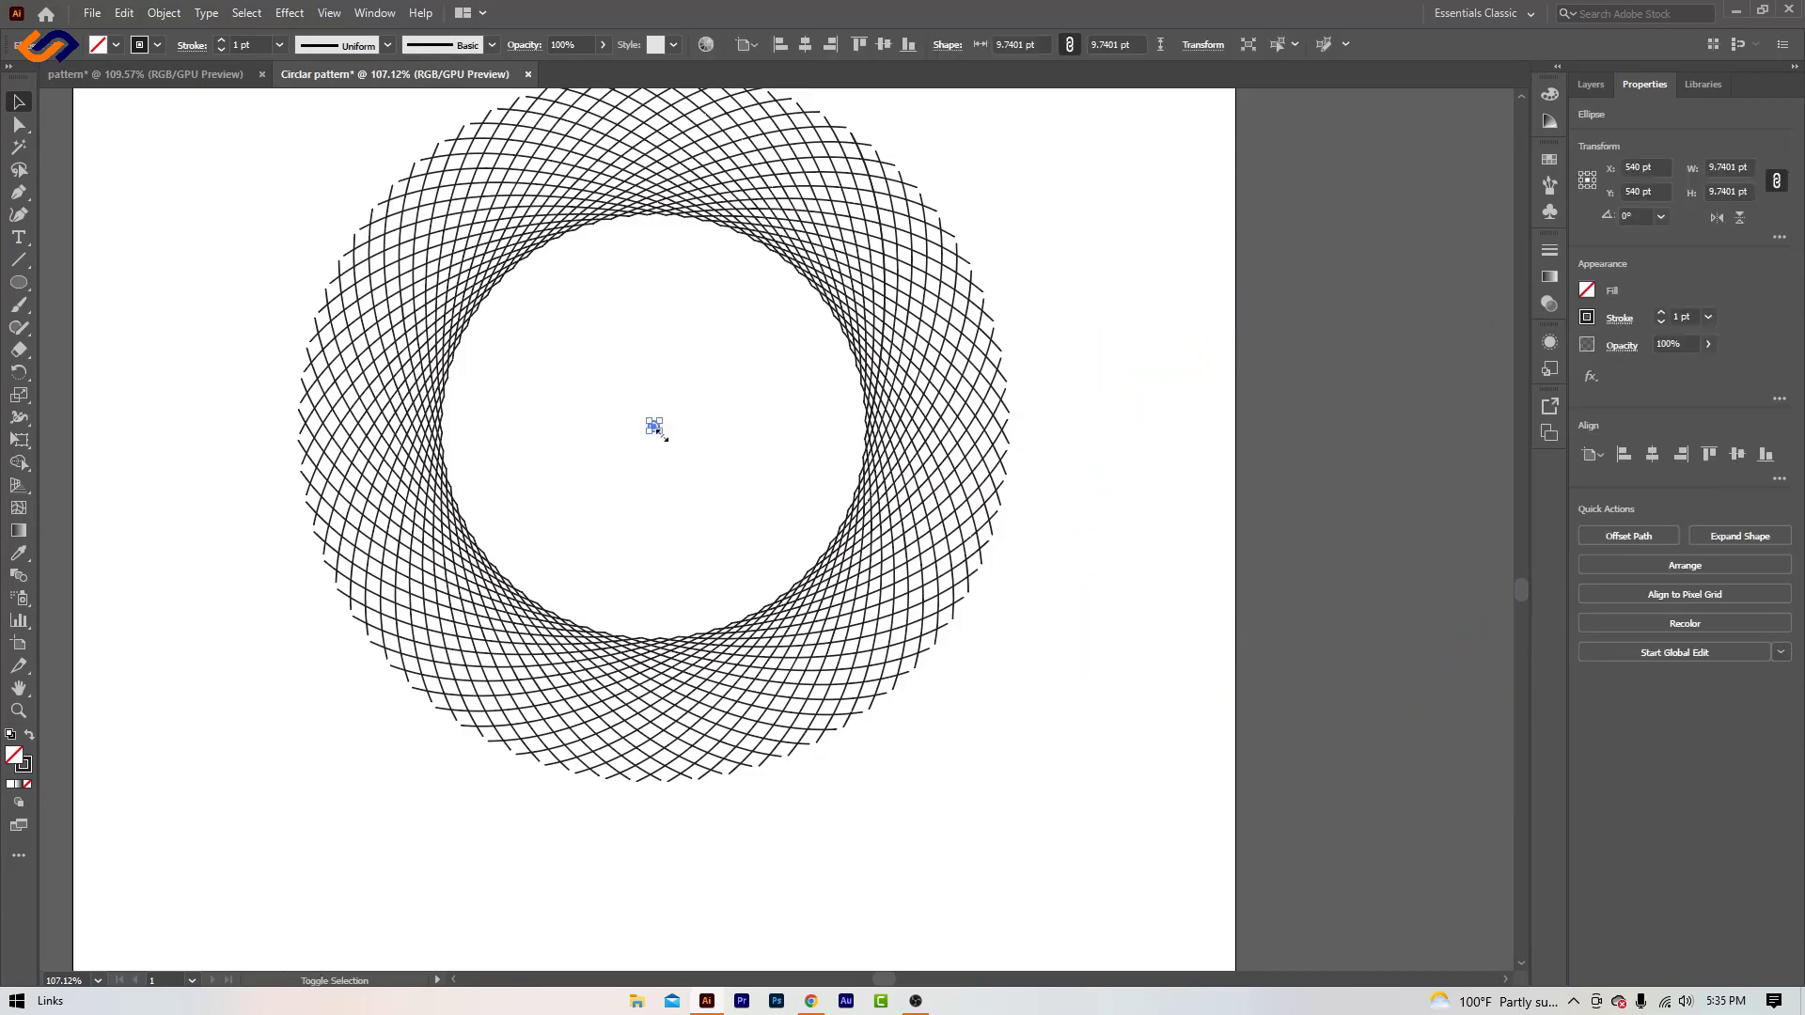
{"action": "left_click_drag", "start_coordinate": [660, 432], "coordinate": [1001, 808]}
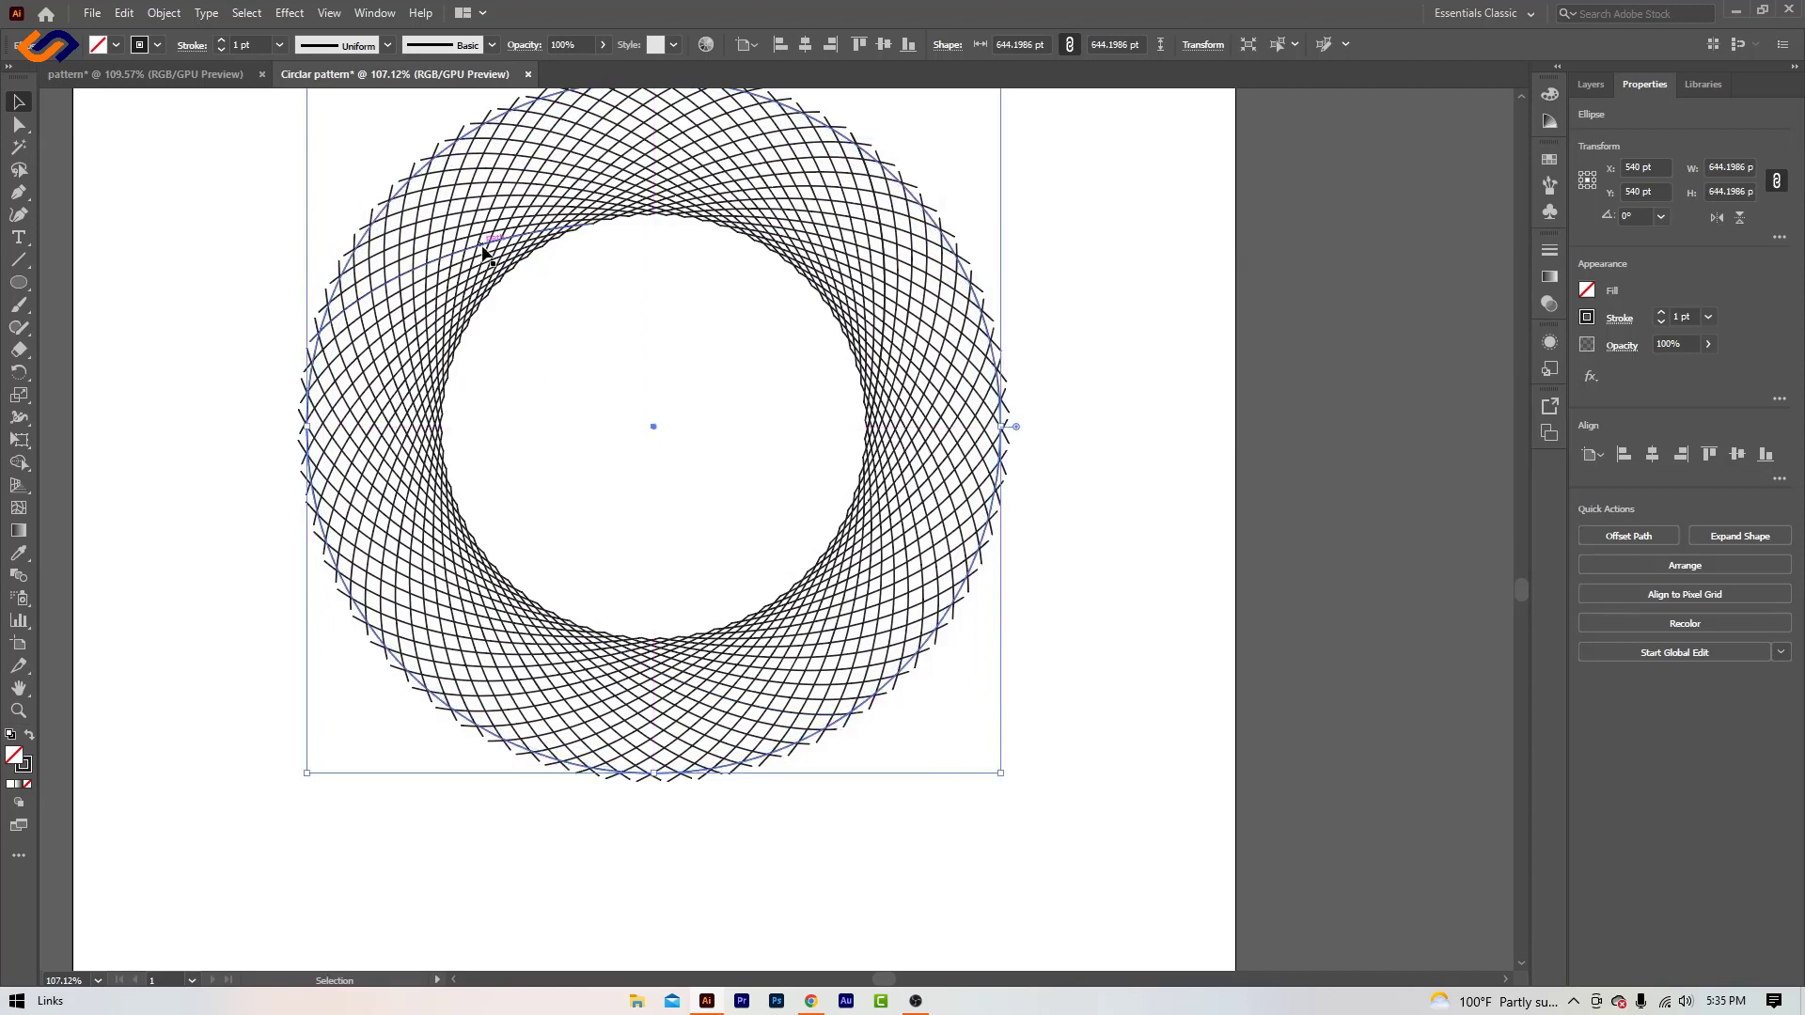
{"action": "scroll", "coordinate": [698, 461], "scroll_direction": "up", "scroll_amount": 2}
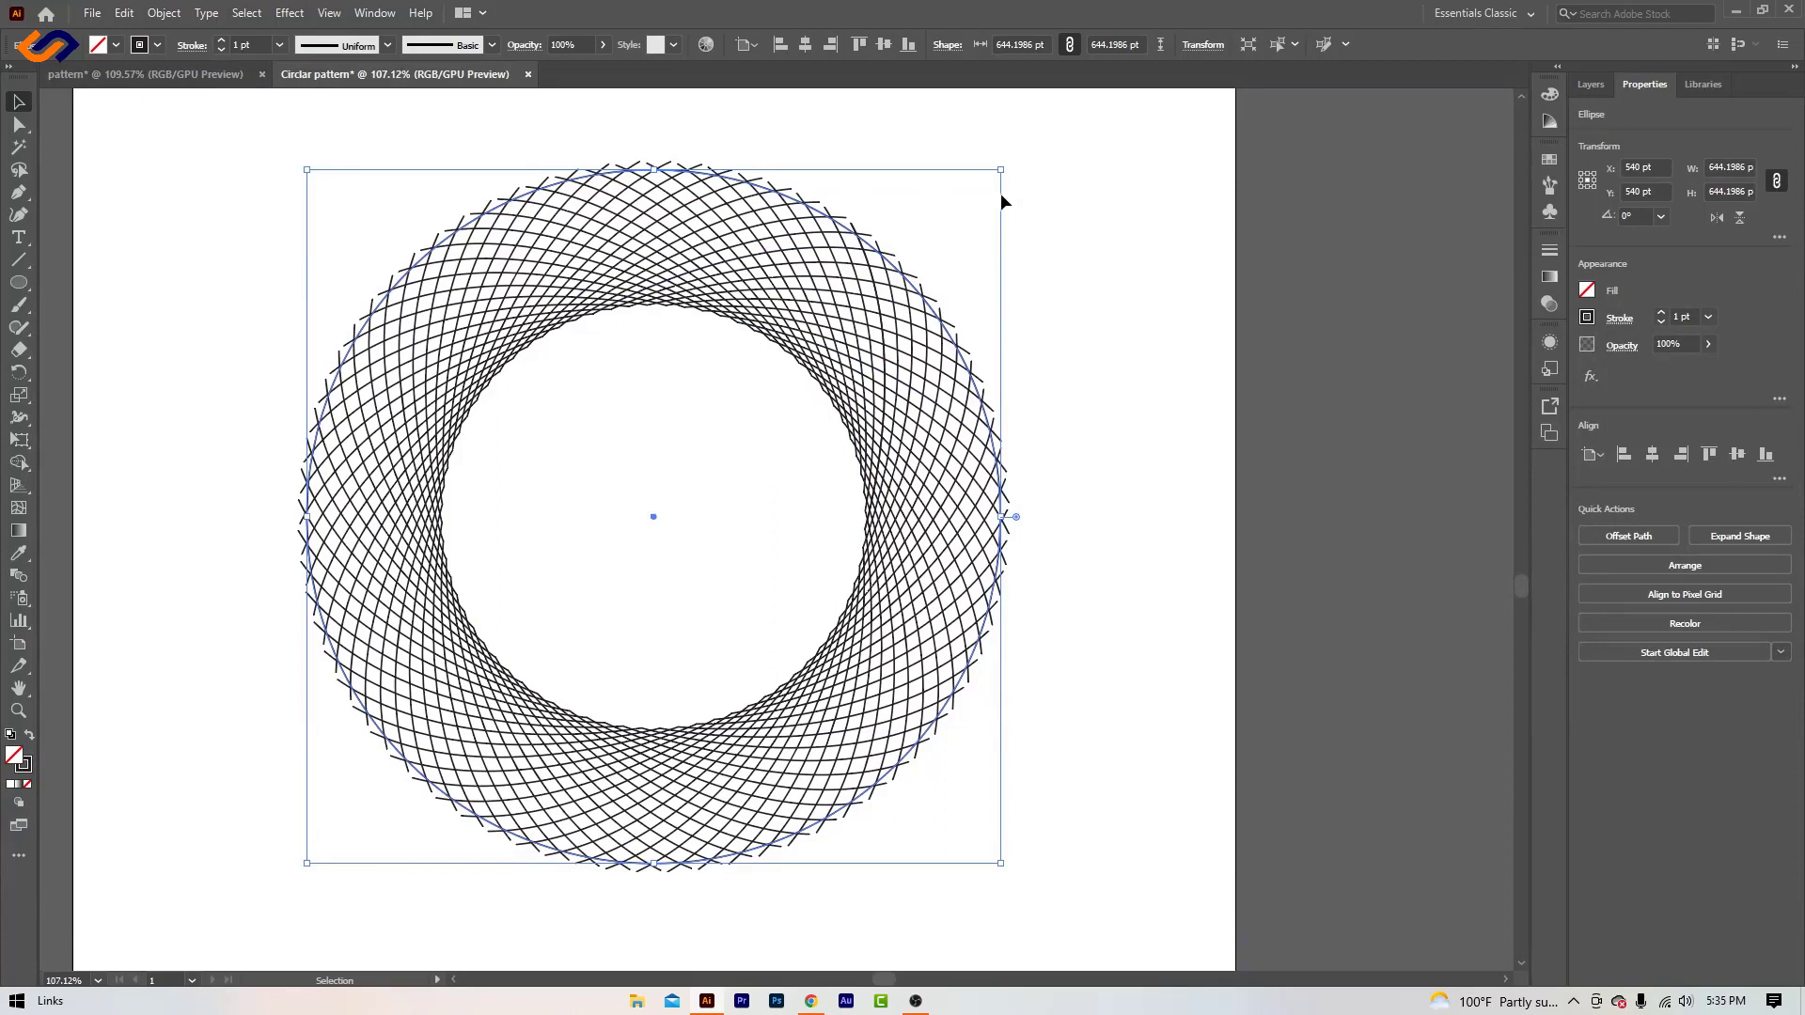
{"action": "left_click_drag", "start_coordinate": [1003, 172], "coordinate": [1006, 172]}
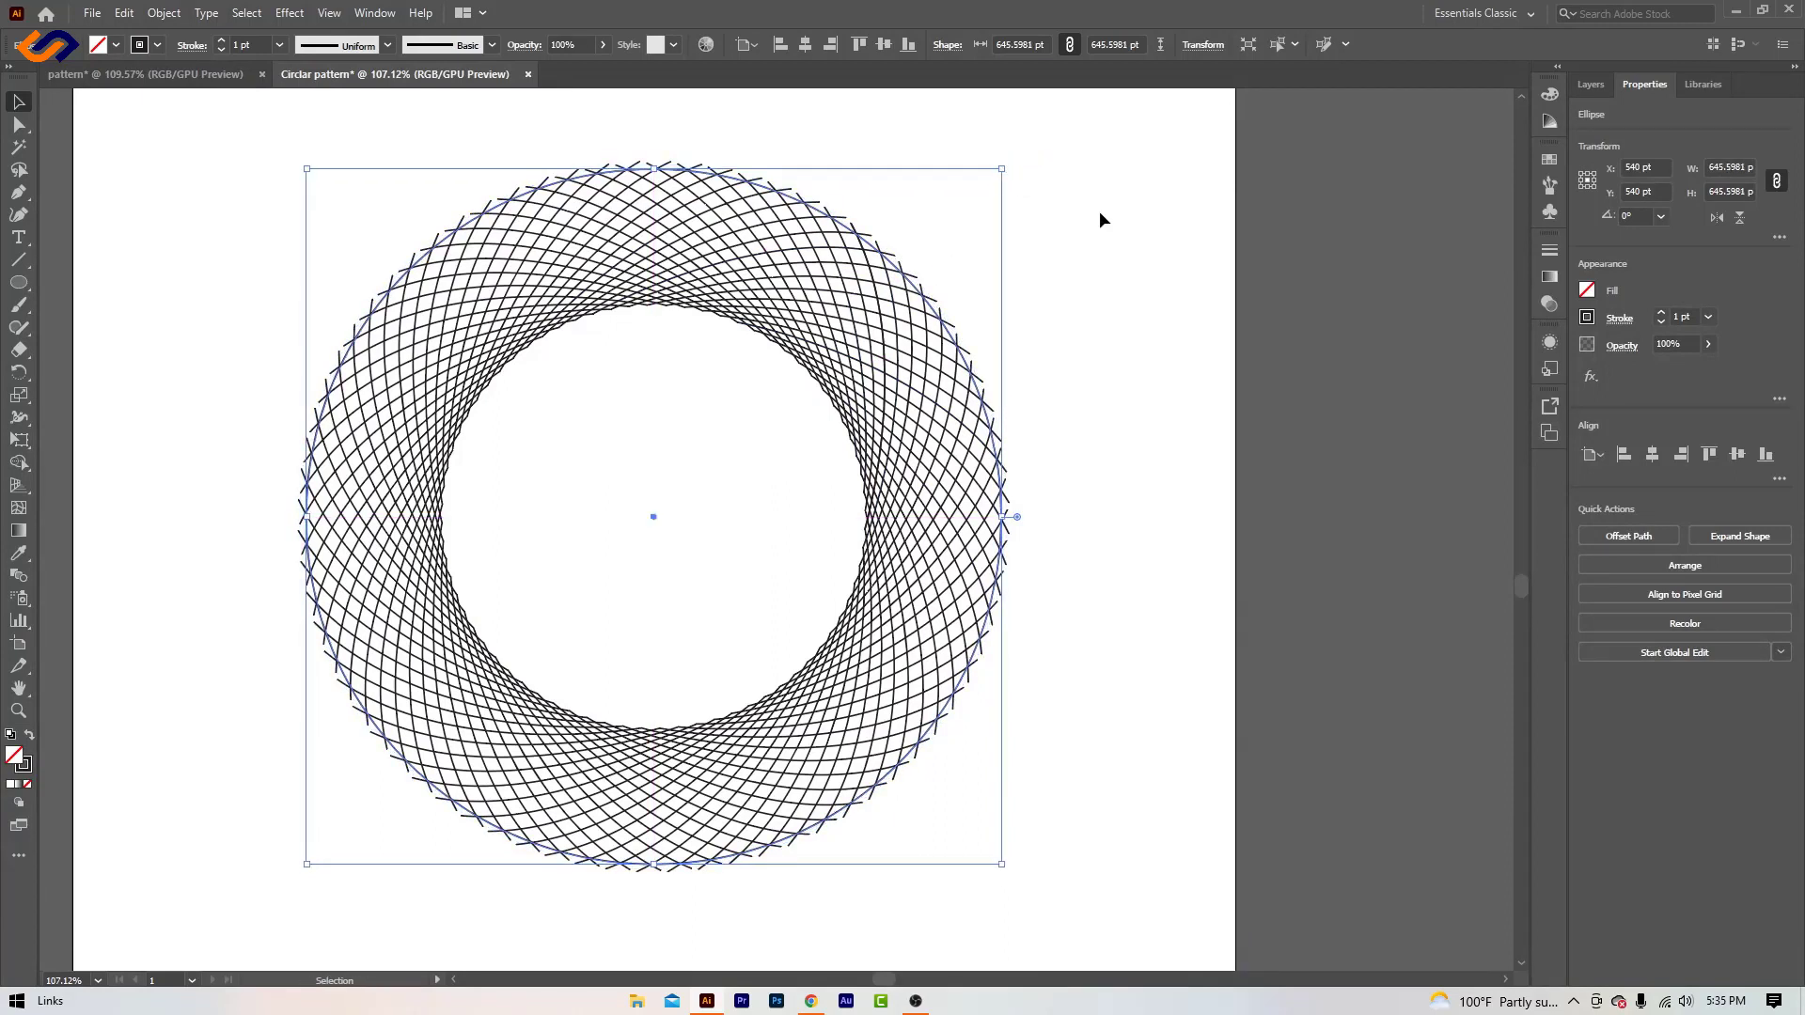
{"action": "left_click", "coordinate": [1100, 215]}
- Select the whole pattern and use Shape Builder to trim line ends outside the outer circle along its top and upper left
{"action": "left_click_drag", "start_coordinate": [225, 139], "coordinate": [1017, 925]}
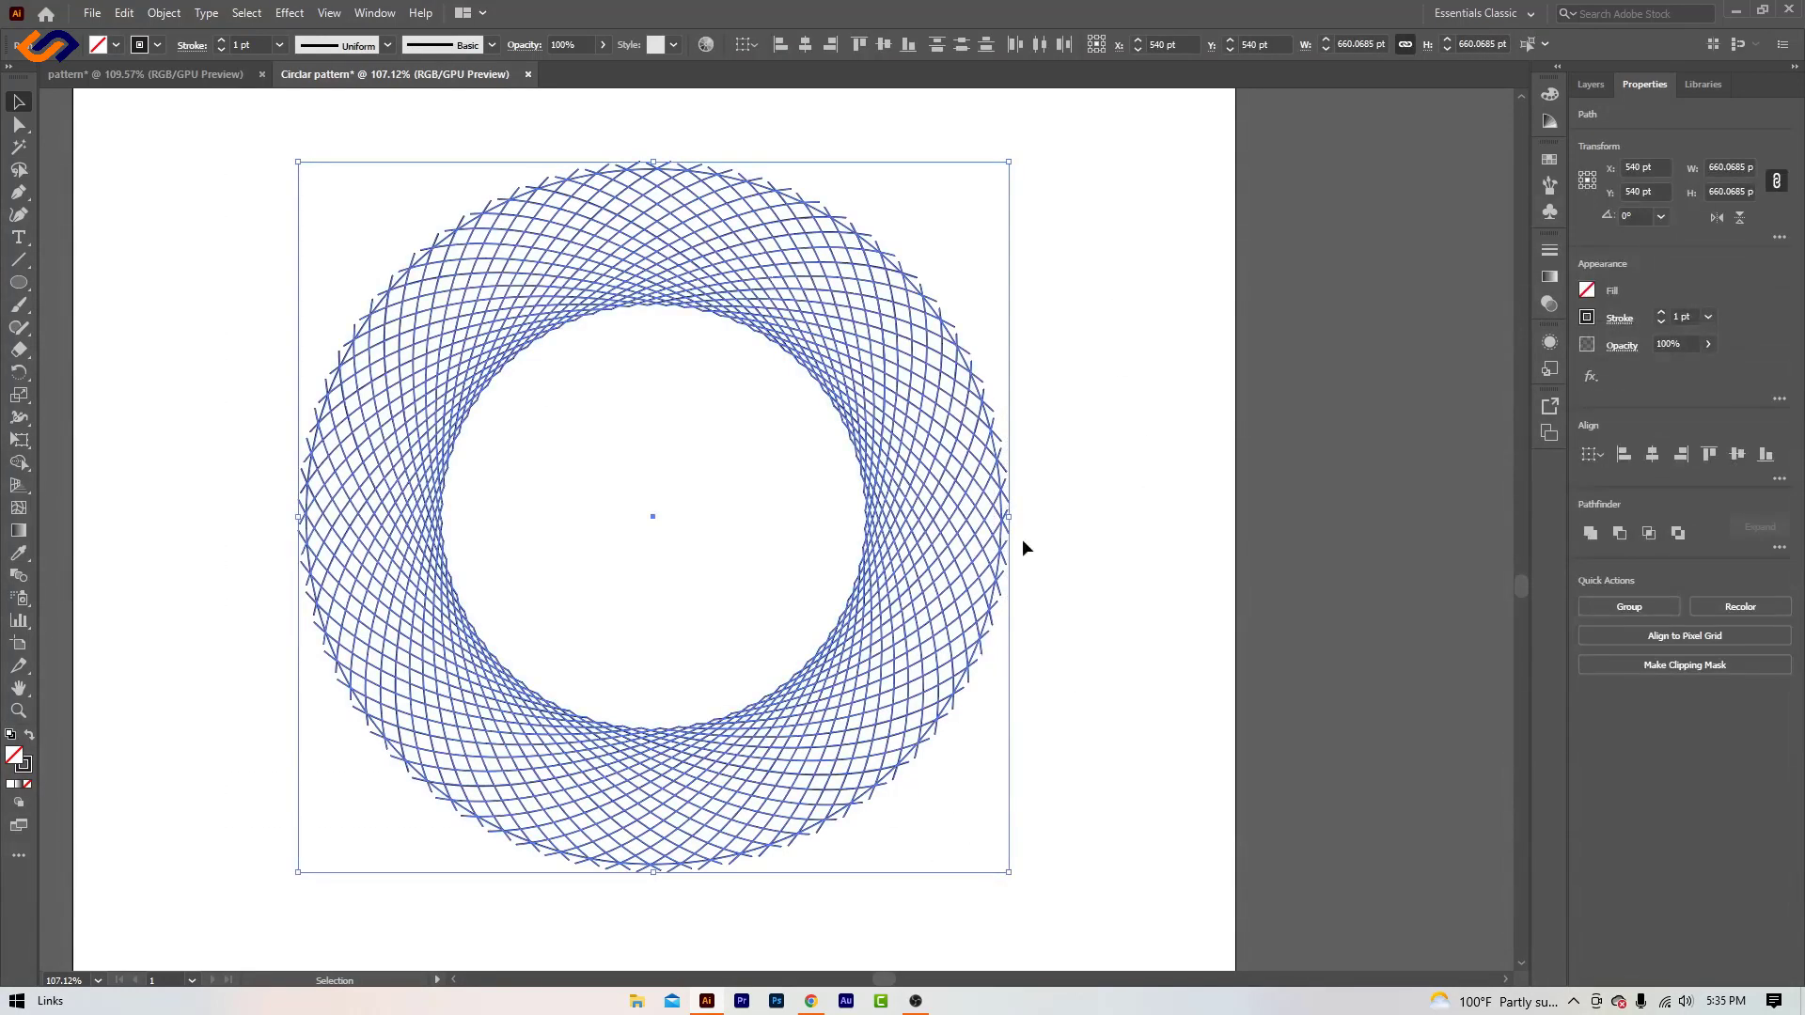
{"action": "left_click", "coordinate": [19, 712]}
{"action": "left_click_drag", "start_coordinate": [899, 410], "coordinate": [1165, 705]}
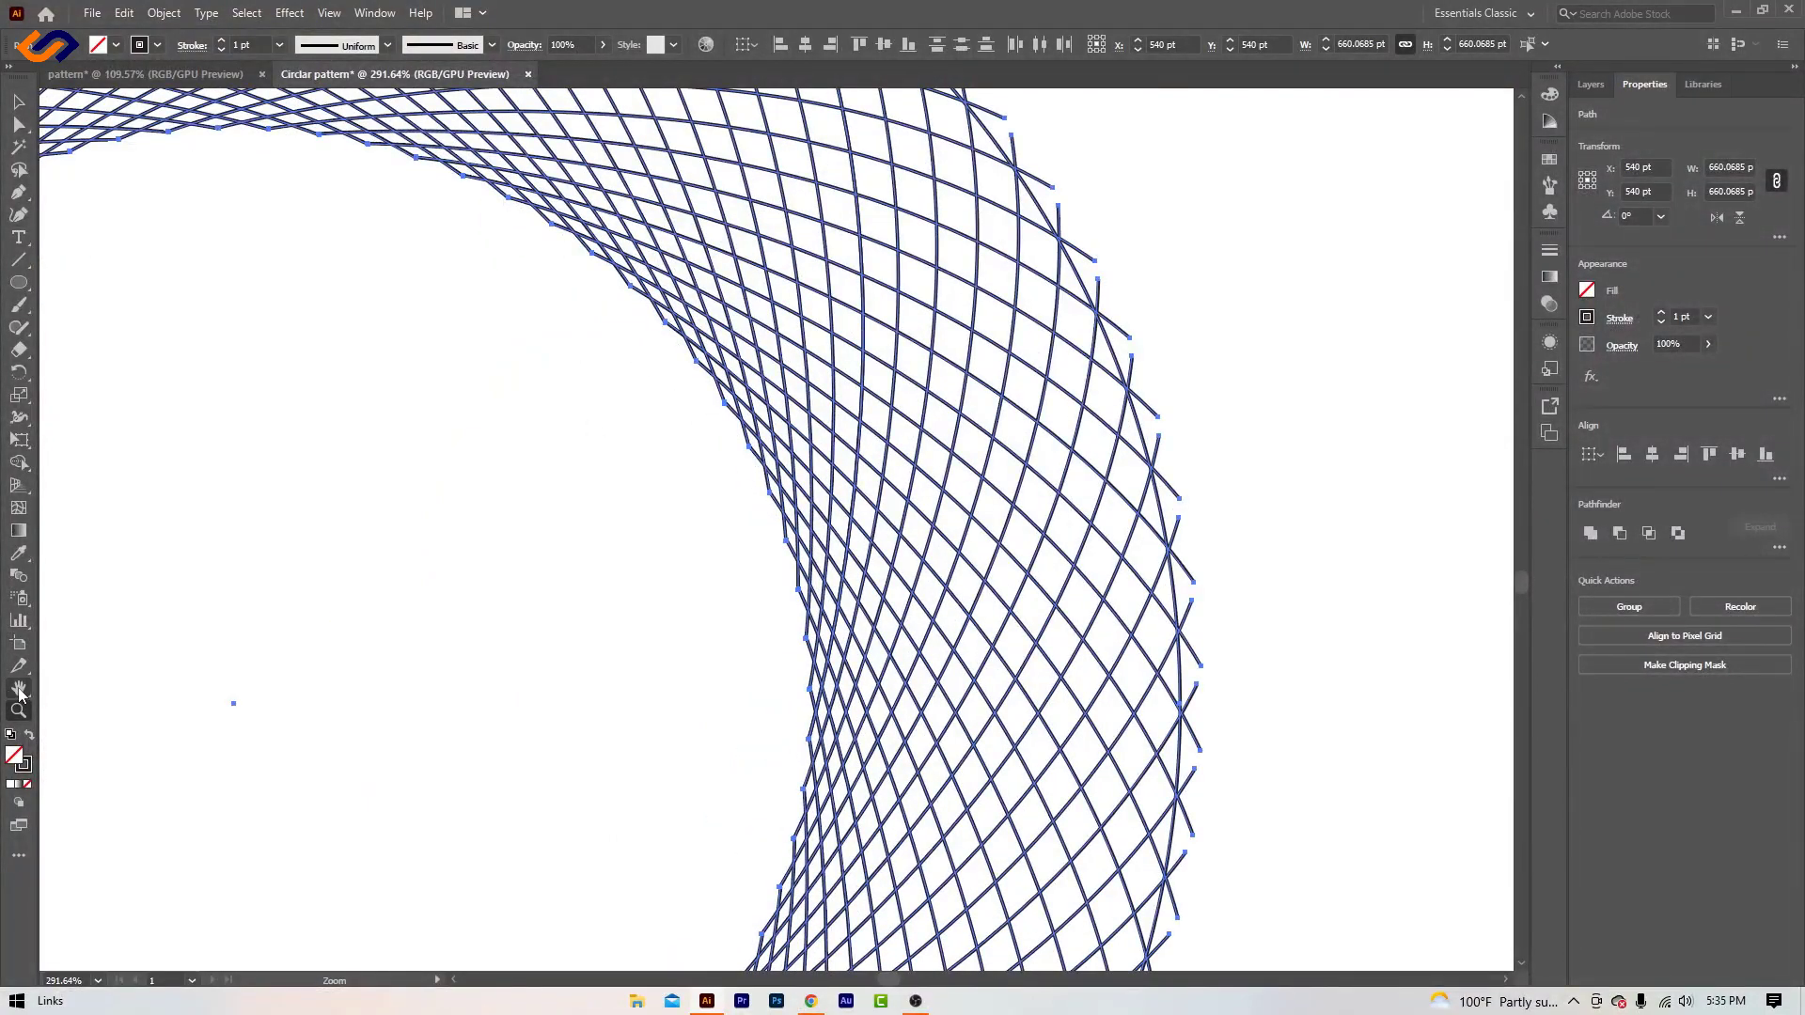
{"action": "key", "text": "space"}
{"action": "left_click_drag", "start_coordinate": [596, 335], "coordinate": [1088, 786]}
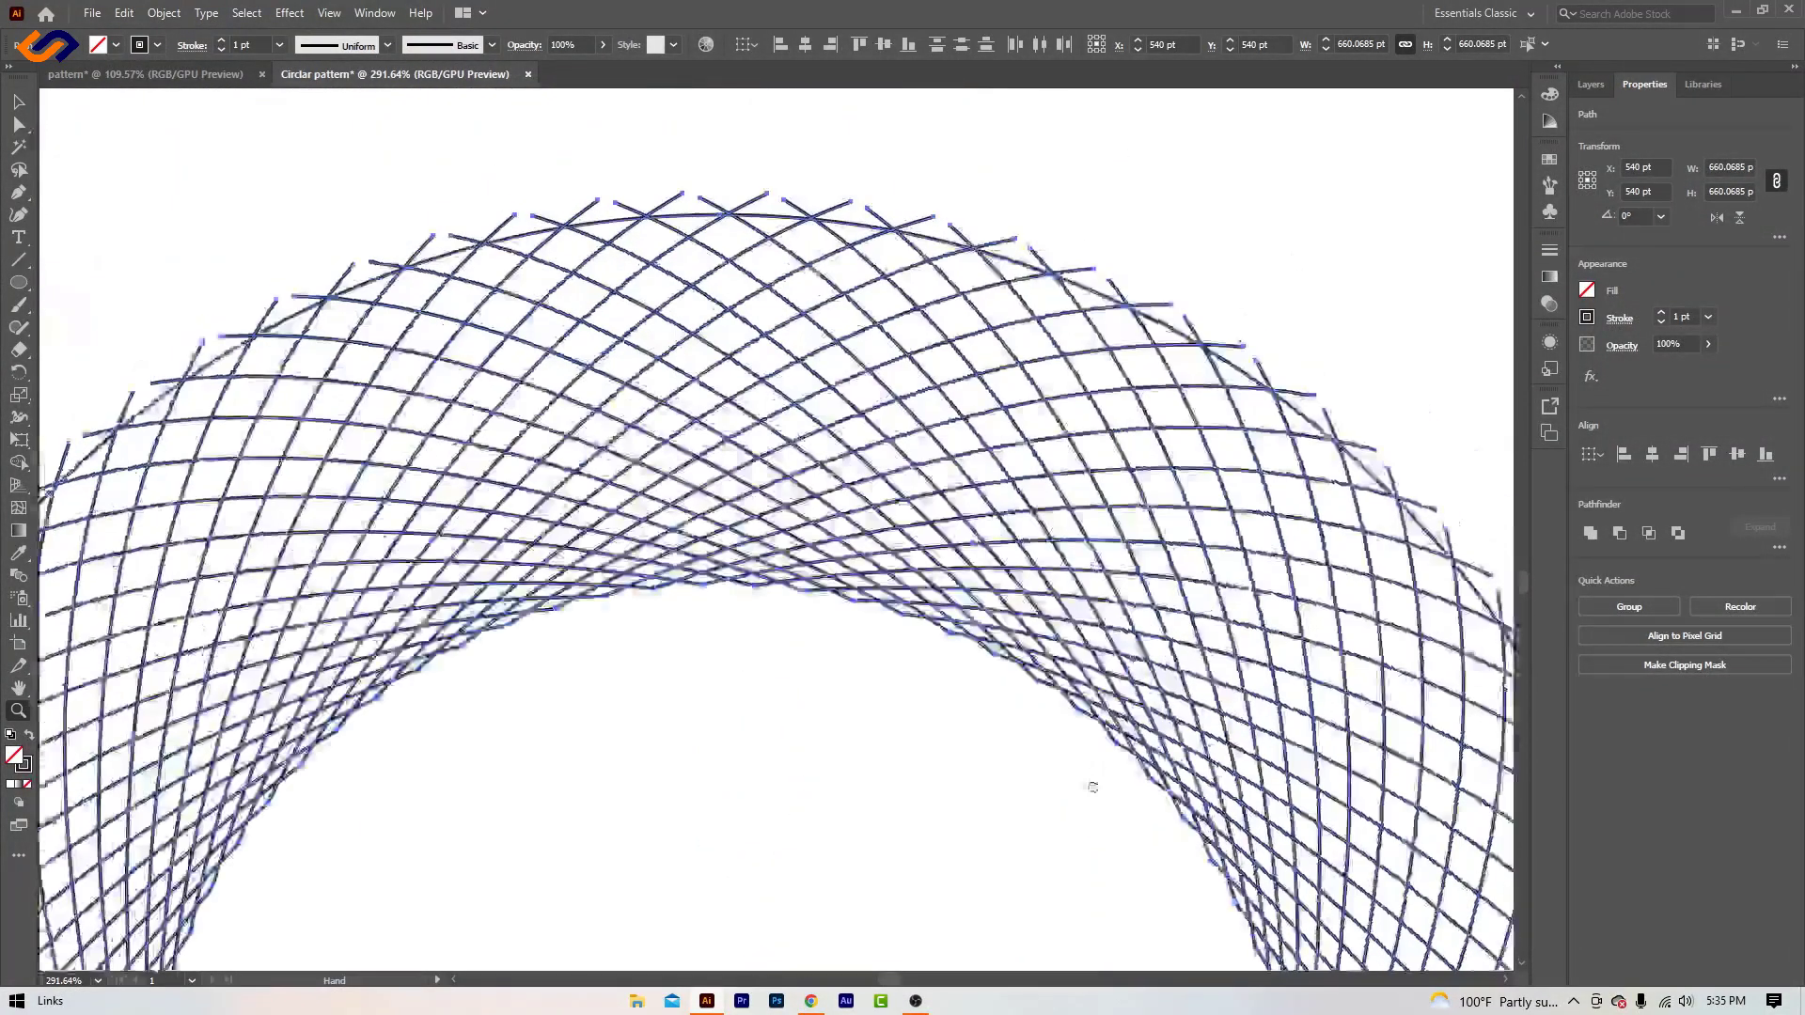
{"action": "left_click_drag", "start_coordinate": [817, 484], "coordinate": [1160, 399]}
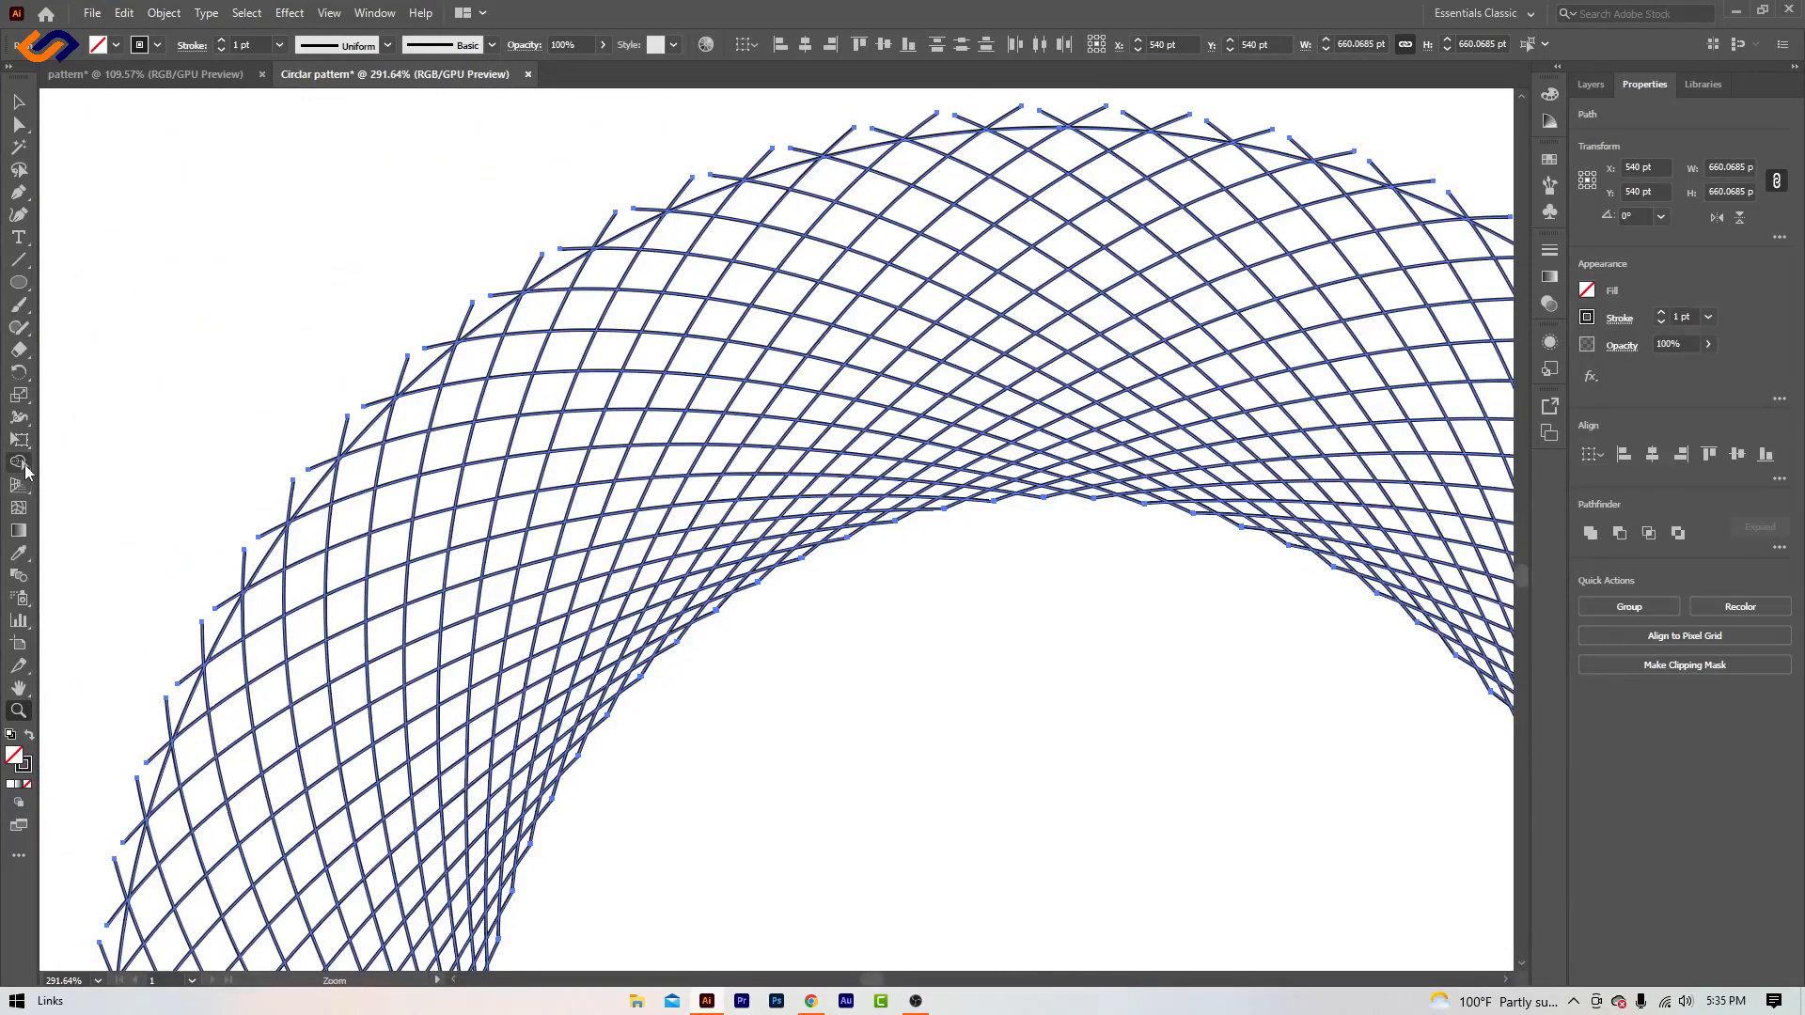
{"action": "left_click", "coordinate": [24, 468]}
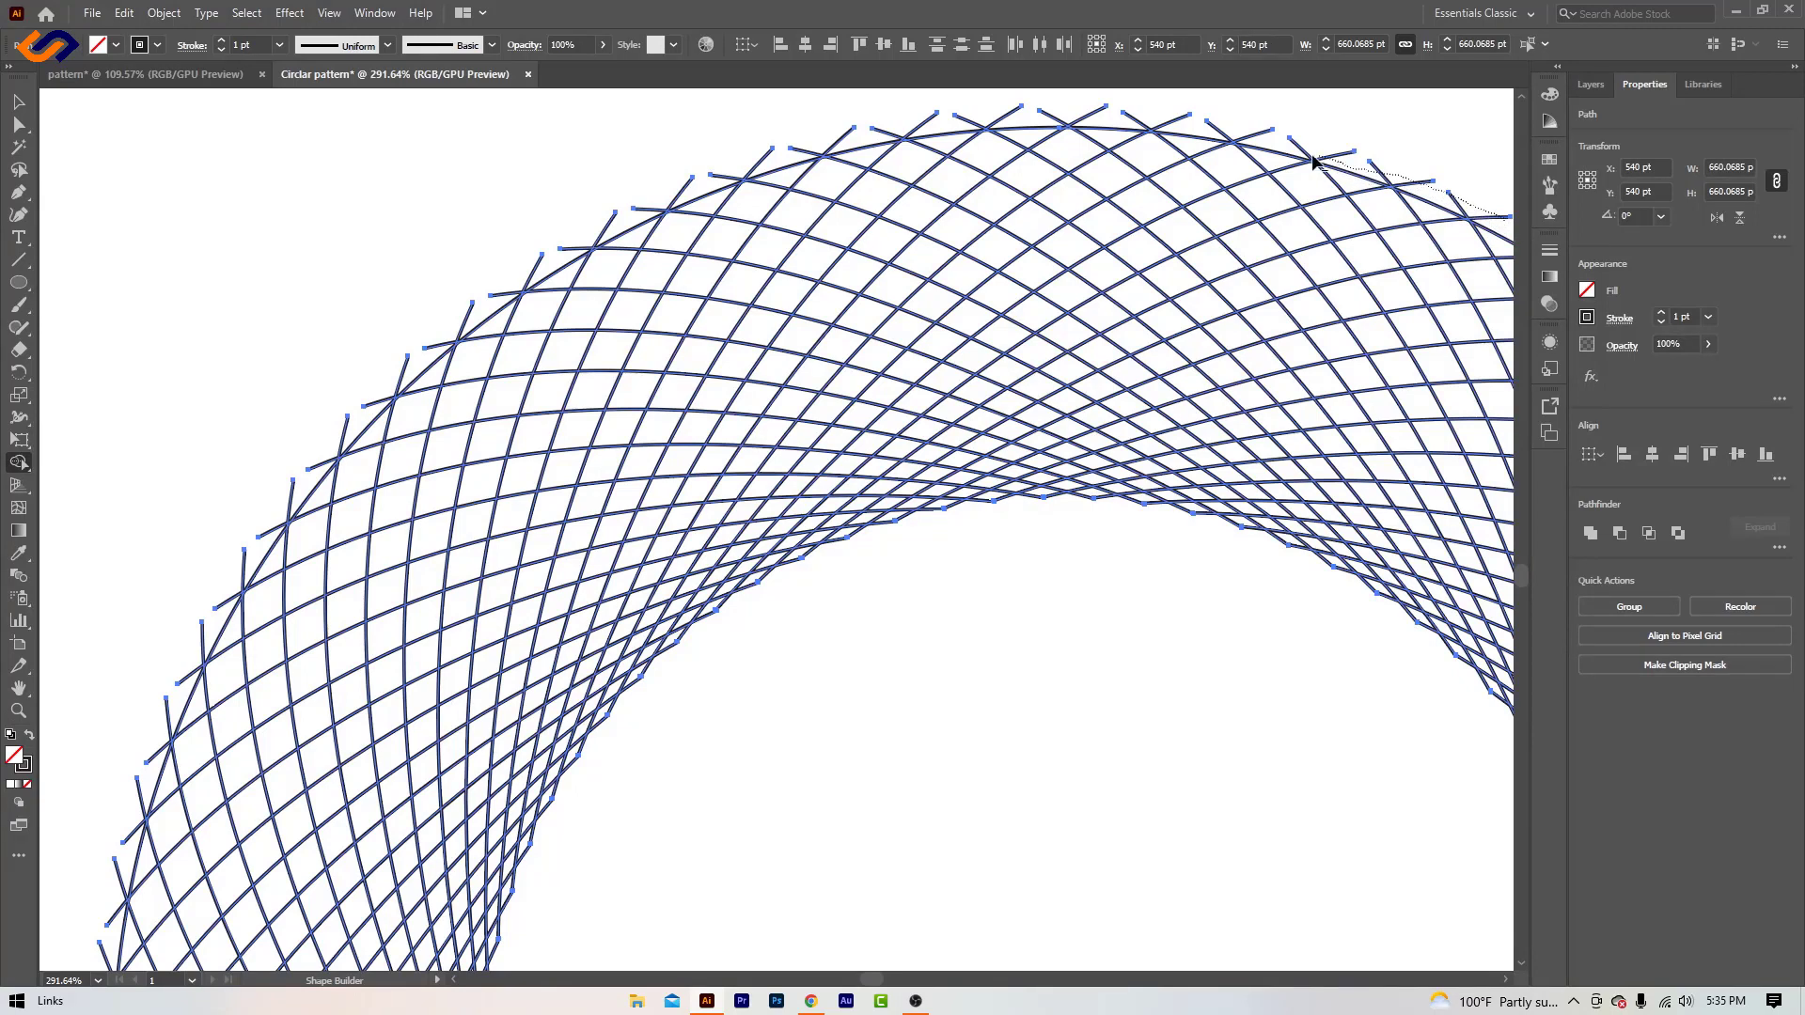
{"action": "left_click_drag", "start_coordinate": [1157, 129], "coordinate": [1110, 129]}
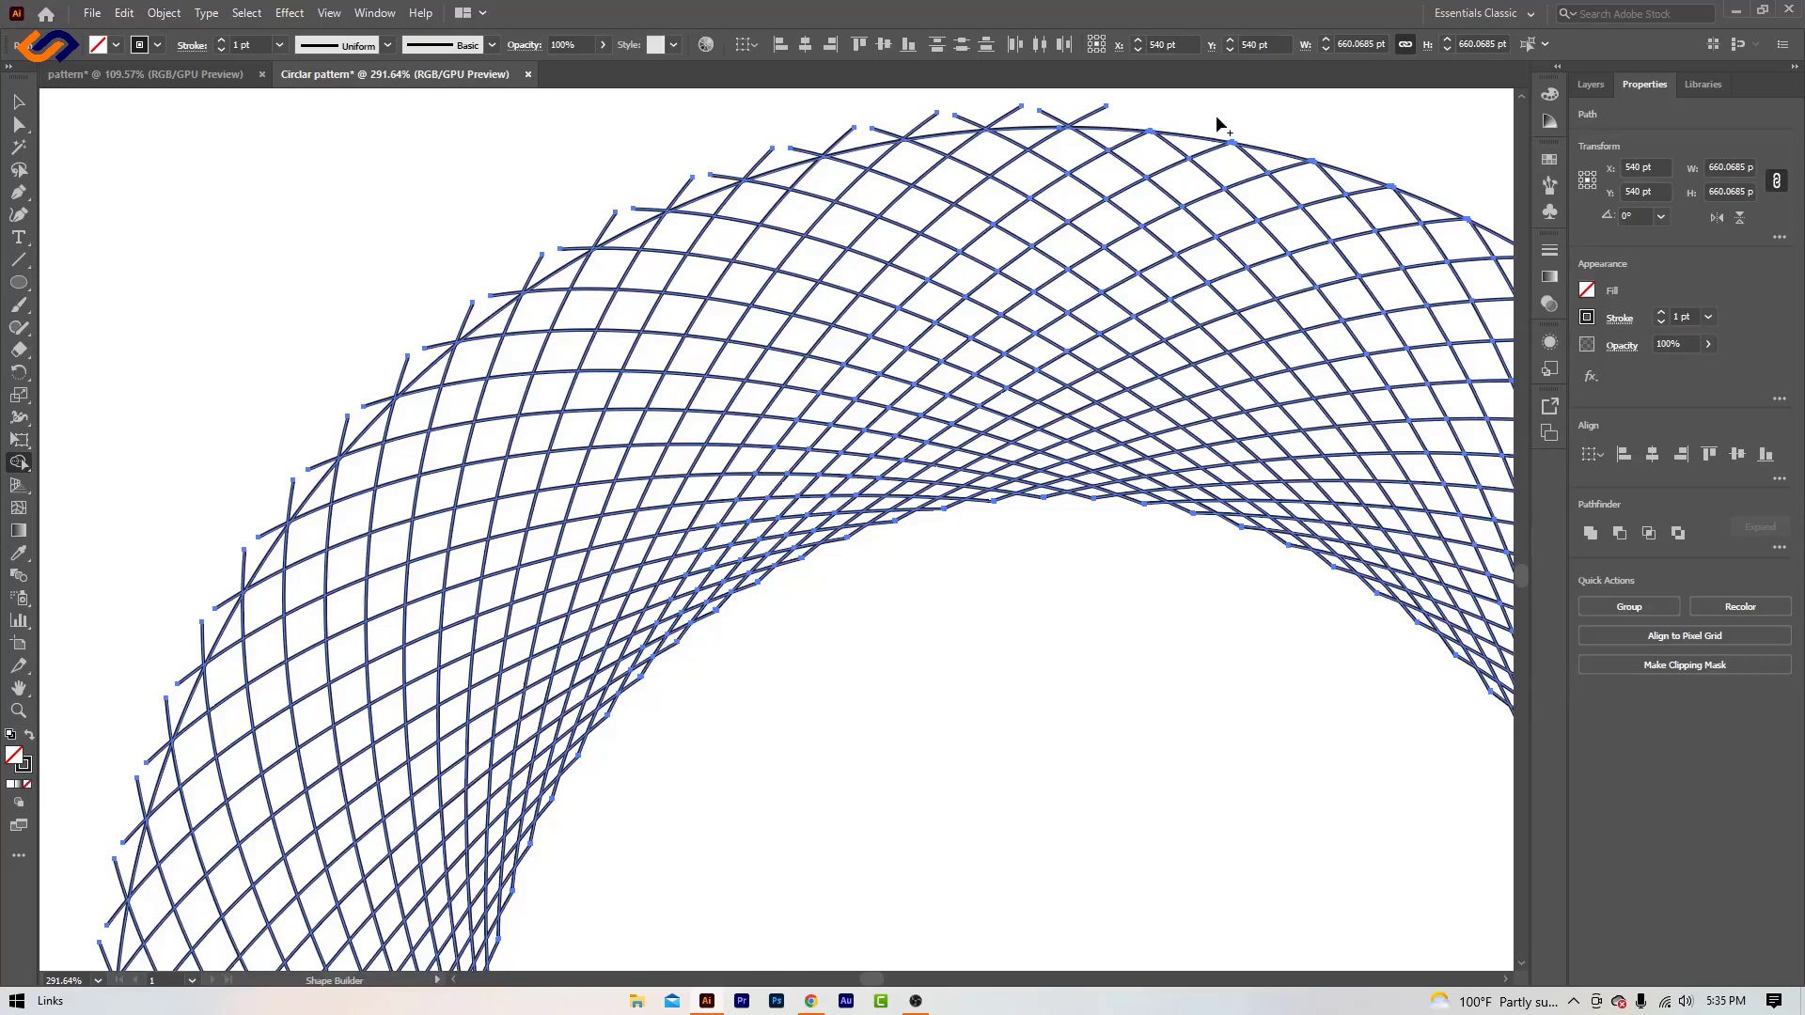
{"action": "left_click_drag", "start_coordinate": [1068, 114], "coordinate": [1001, 113]}
{"action": "left_click_drag", "start_coordinate": [858, 138], "coordinate": [738, 177]}
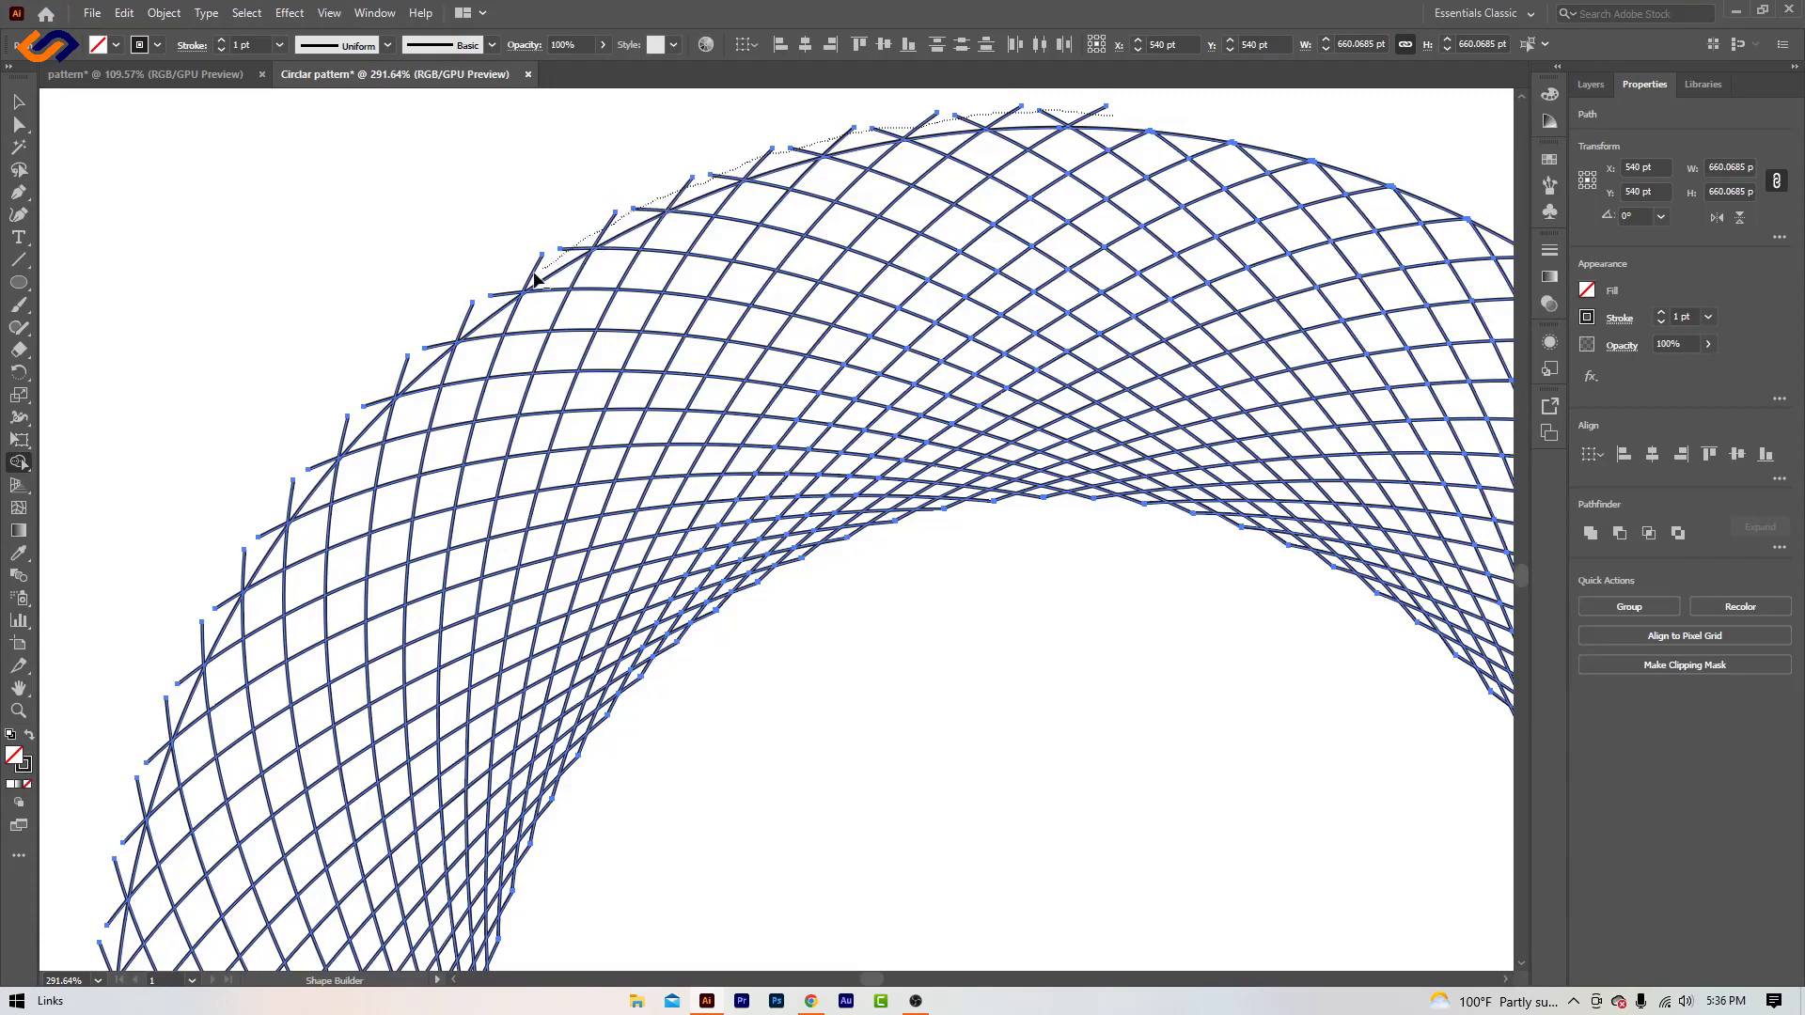
{"action": "left_click_drag", "start_coordinate": [501, 301], "coordinate": [503, 301]}
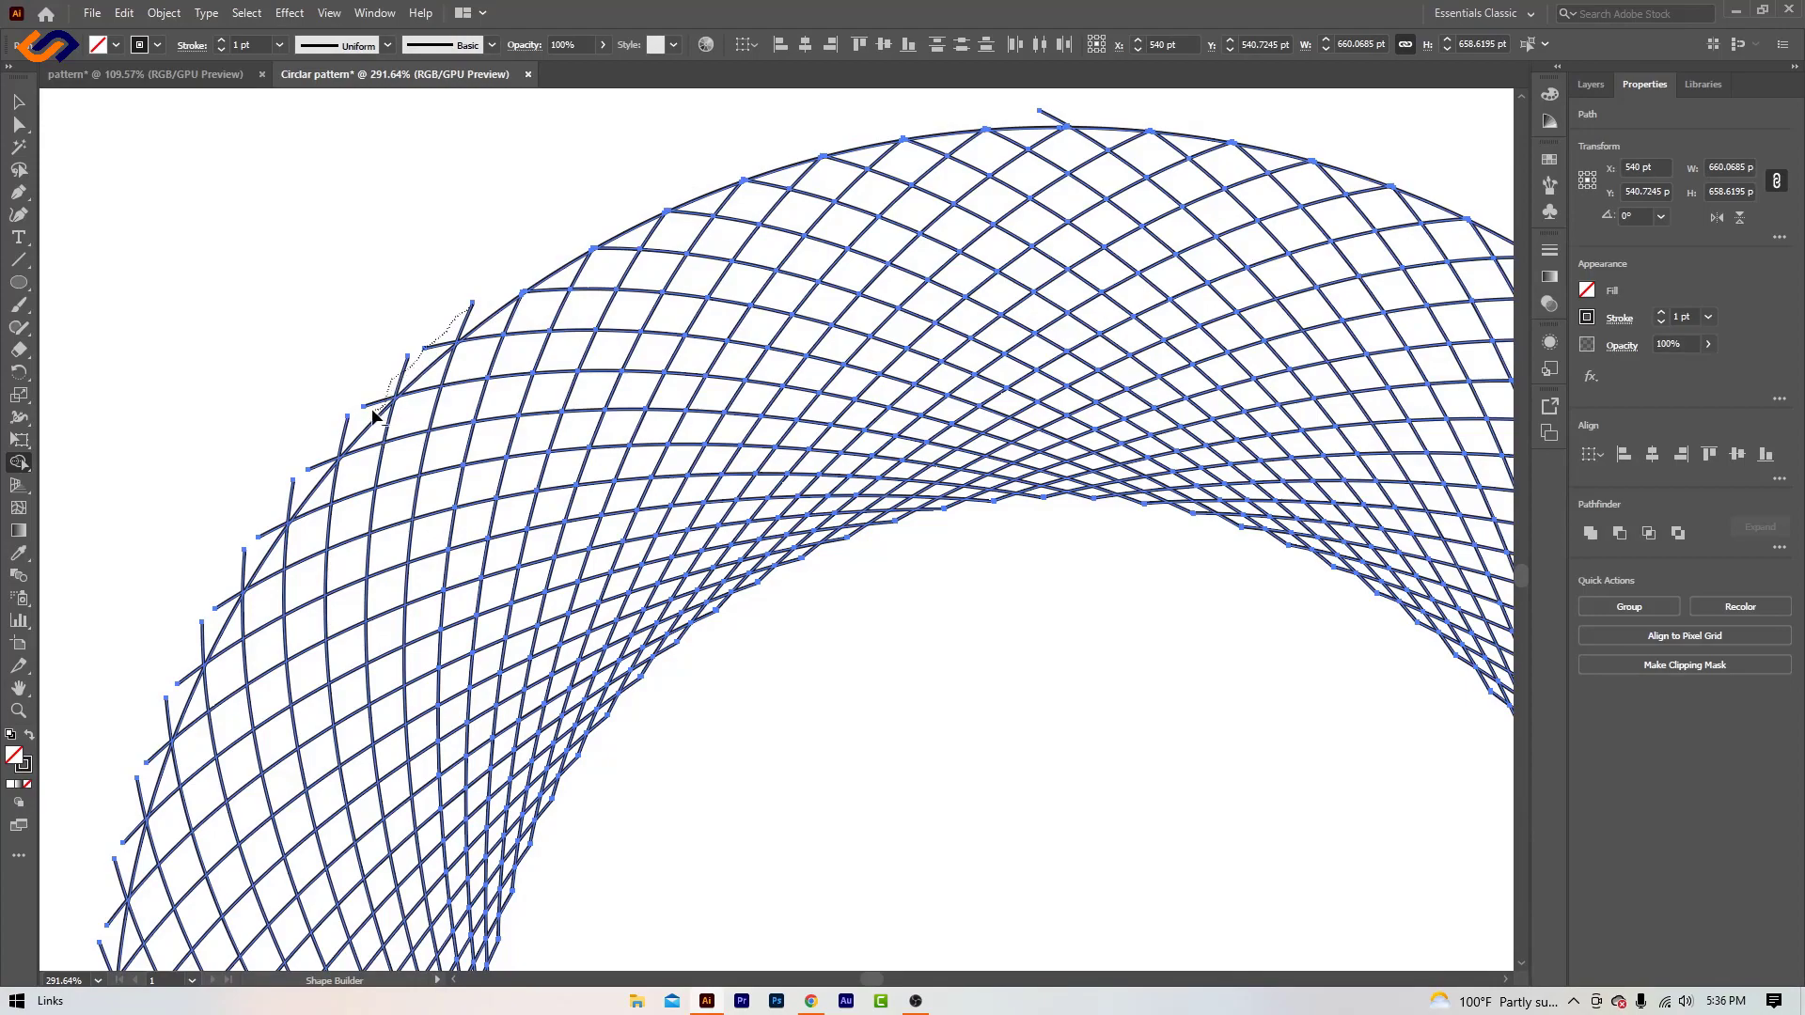
{"action": "left_click_drag", "start_coordinate": [311, 472], "coordinate": [312, 469]}
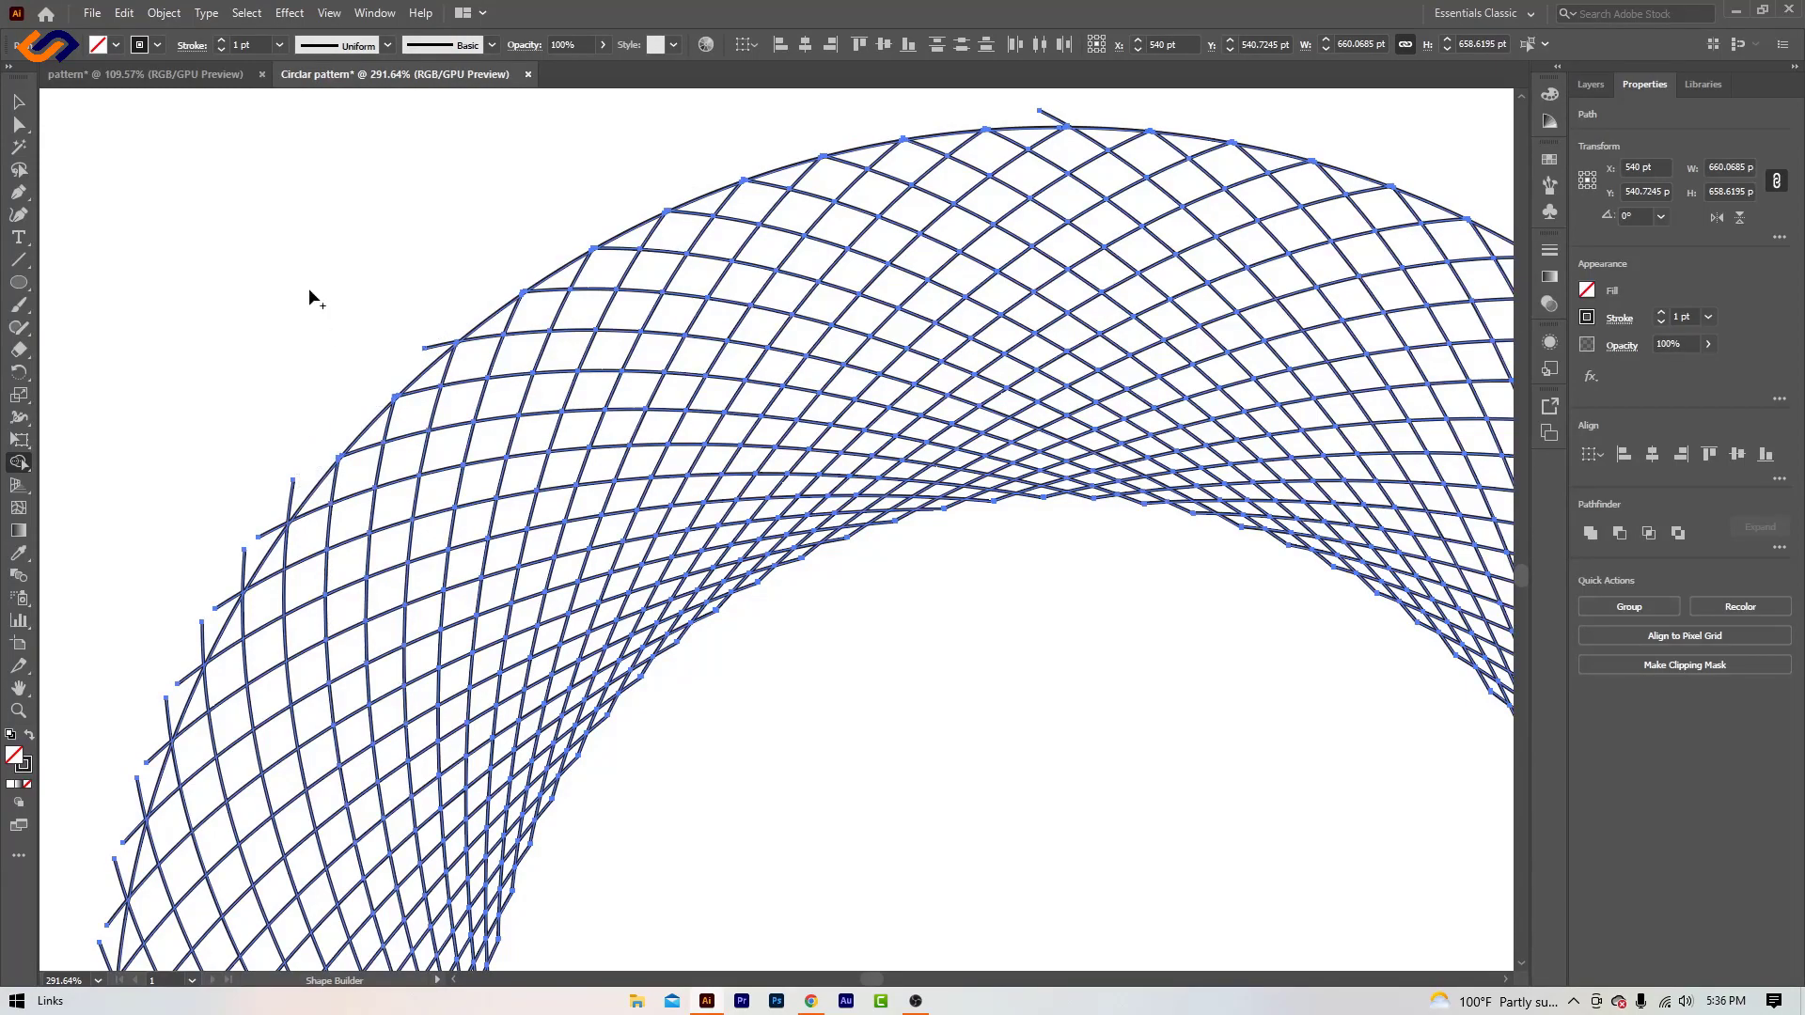
- Trim the line ends protruding beyond the outer circle along the pattern's left side and bottom with Shape Builder
{"action": "scroll", "coordinate": [309, 311], "scroll_direction": "down", "scroll_amount": 3}
{"action": "left_click_drag", "start_coordinate": [294, 234], "coordinate": [143, 494]}
{"action": "scroll", "coordinate": [139, 159], "scroll_direction": "down", "scroll_amount": 4}
{"action": "left_click_drag", "start_coordinate": [138, 160], "coordinate": [108, 597]}
{"action": "scroll", "coordinate": [194, 411], "scroll_direction": "down", "scroll_amount": 3}
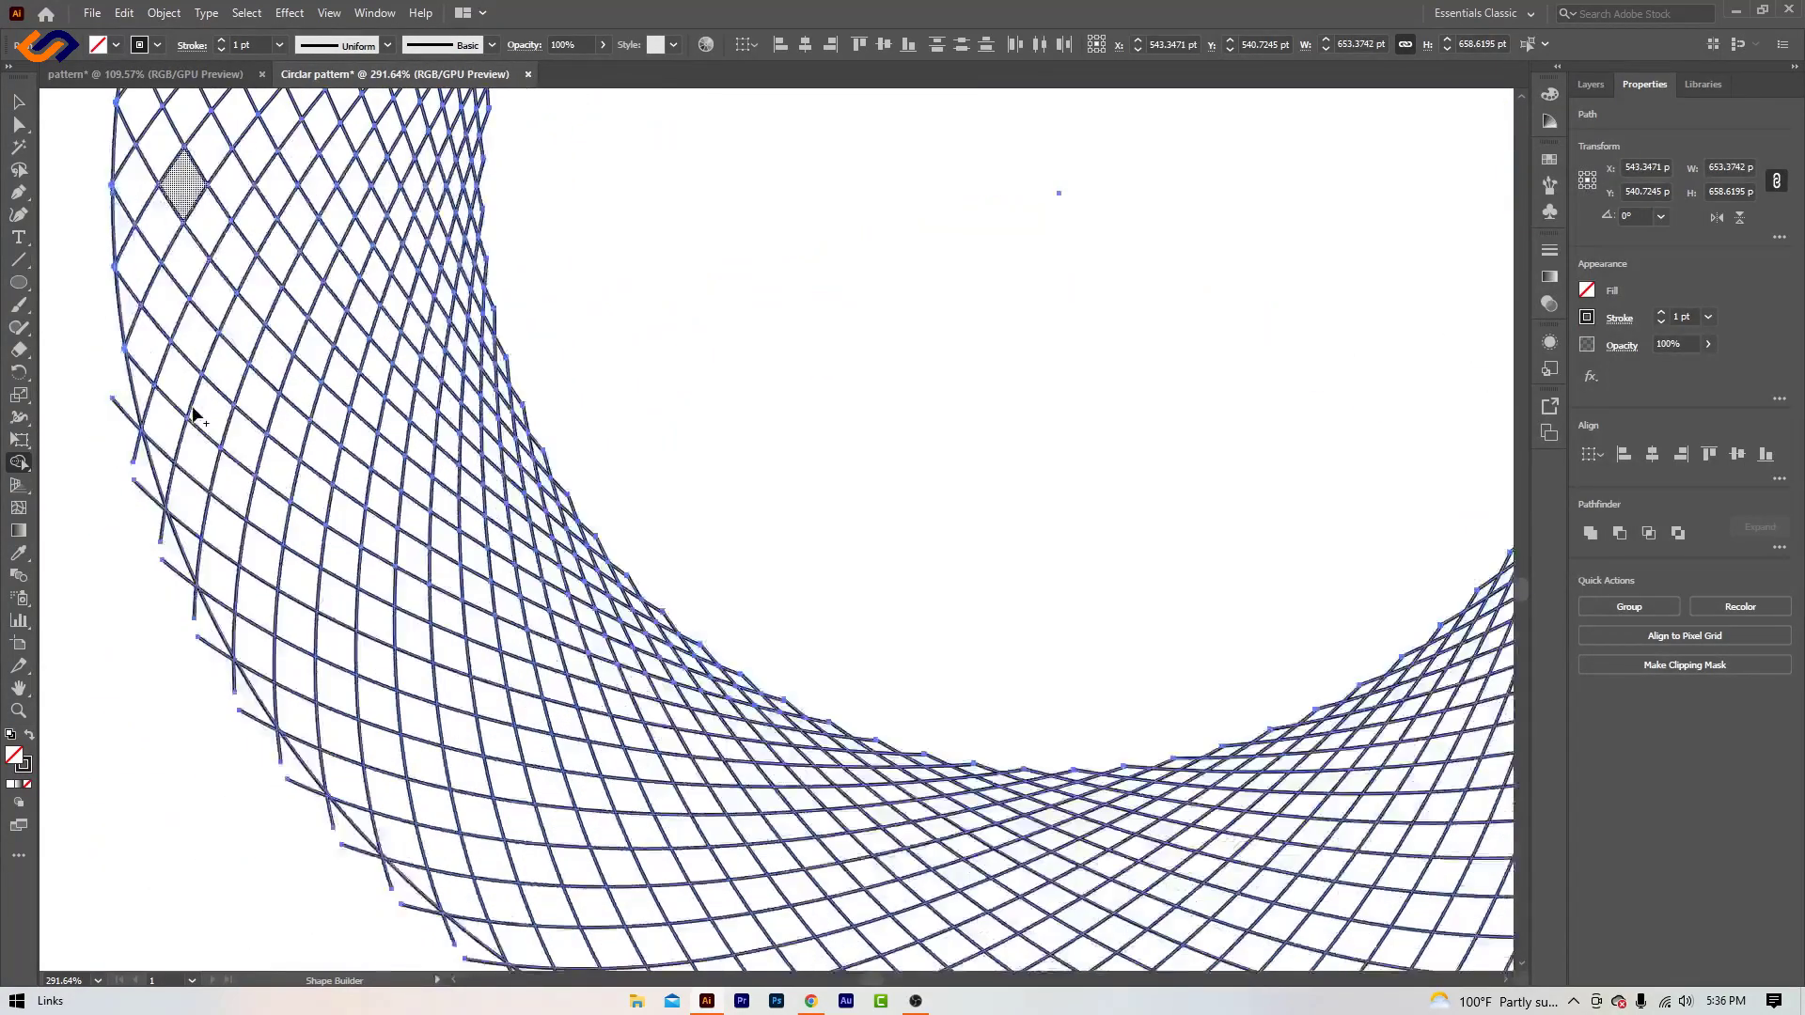
{"action": "left_click_drag", "start_coordinate": [111, 273], "coordinate": [265, 626]}
{"action": "scroll", "coordinate": [568, 637], "scroll_direction": "down", "scroll_amount": 3}
{"action": "mouse_move", "coordinate": [284, 324]}
{"action": "left_mouse_down"}
{"action": "mouse_move", "coordinate": [697, 633]}
{"action": "mouse_move", "coordinate": [1062, 701]}
{"action": "left_mouse_up"}
{"action": "mouse_move", "coordinate": [1390, 316]}
{"action": "left_mouse_down"}
{"action": "mouse_move", "coordinate": [624, 523]}
{"action": "mouse_move", "coordinate": [650, 450]}
{"action": "left_mouse_up"}
{"action": "mouse_move", "coordinate": [360, 848]}
{"action": "left_mouse_down"}
{"action": "mouse_move", "coordinate": [700, 762]}
{"action": "mouse_move", "coordinate": [968, 592]}
{"action": "mouse_move", "coordinate": [1120, 399]}
{"action": "left_mouse_up"}
- Trim the remaining line ends outside the outer circle up the pattern's right side and across its top
{"action": "scroll", "coordinate": [1128, 395], "scroll_direction": "up", "scroll_amount": 3}
{"action": "left_click_drag", "start_coordinate": [1140, 555], "coordinate": [1270, 259]}
{"action": "scroll", "coordinate": [1293, 282], "scroll_direction": "up", "scroll_amount": 9}
{"action": "left_click_drag", "start_coordinate": [1262, 764], "coordinate": [1294, 525]}
{"action": "scroll", "coordinate": [1295, 526], "scroll_direction": "up", "scroll_amount": 6}
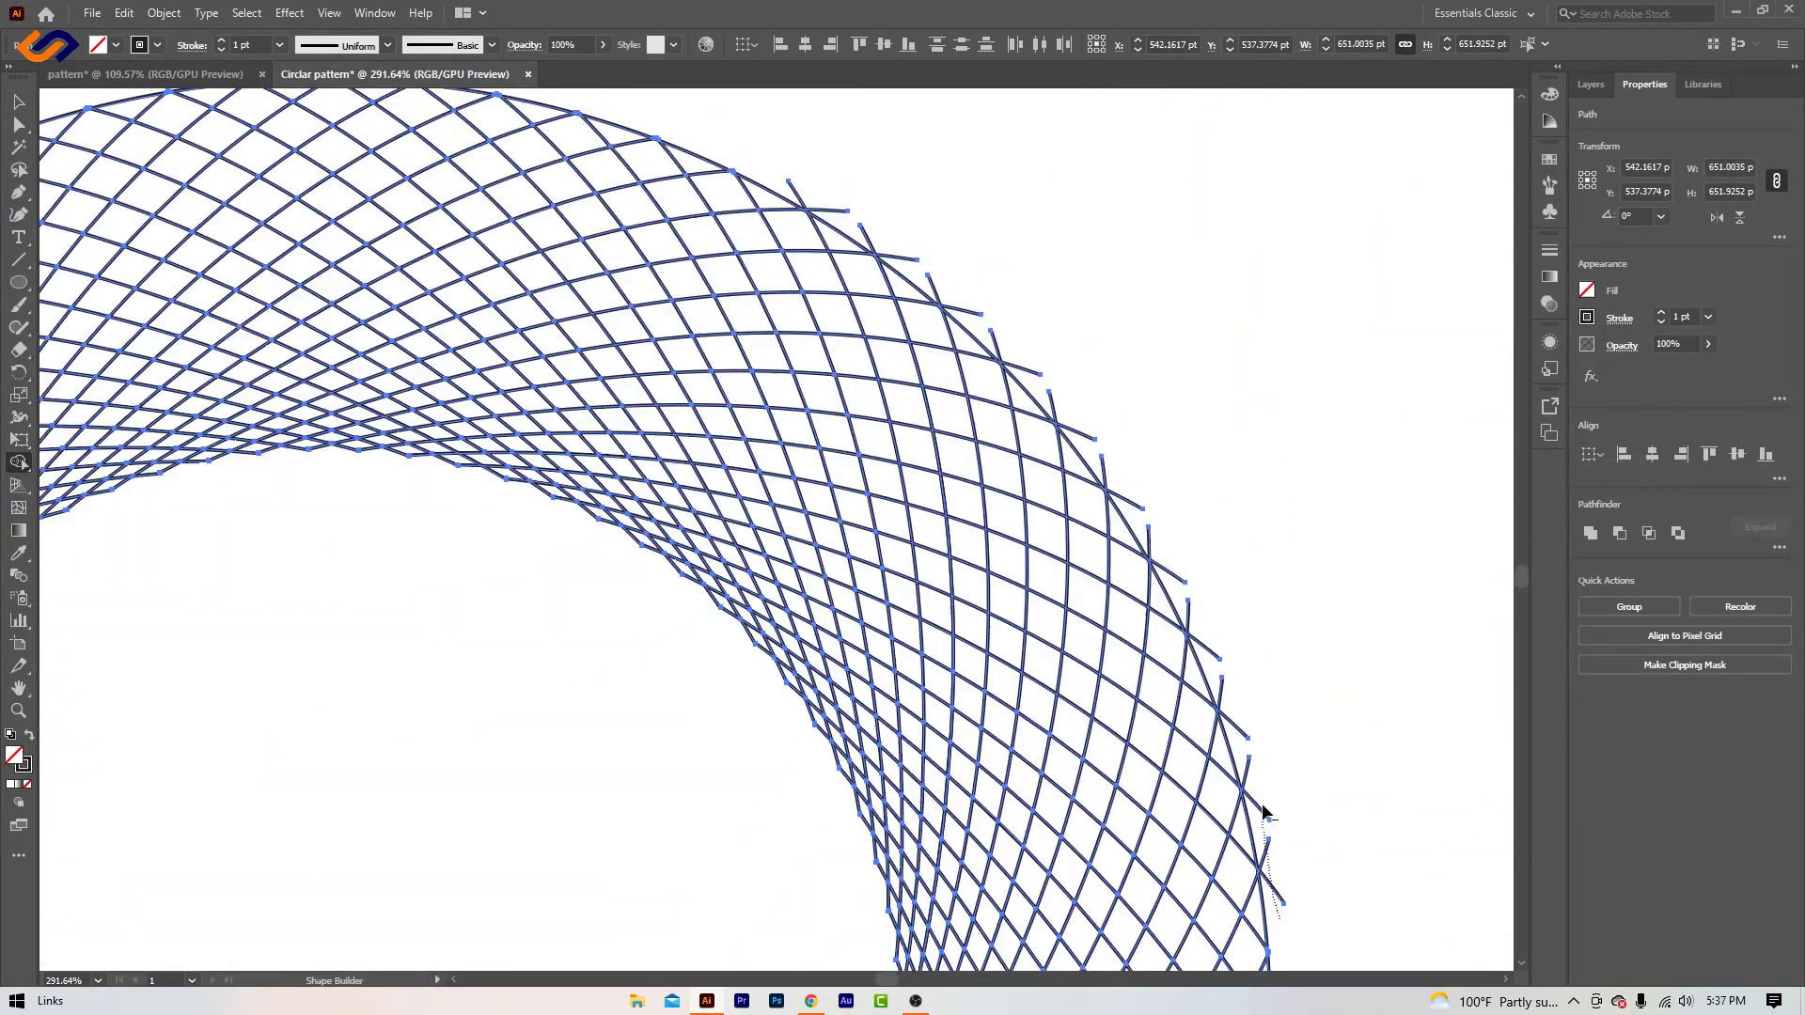
{"action": "left_click_drag", "start_coordinate": [1262, 803], "coordinate": [1187, 554]}
{"action": "scroll", "coordinate": [1186, 555], "scroll_direction": "up", "scroll_amount": 4}
{"action": "mouse_move", "coordinate": [1187, 811]}
{"action": "left_mouse_down"}
{"action": "mouse_move", "coordinate": [924, 534]}
{"action": "mouse_move", "coordinate": [778, 428]}
{"action": "left_mouse_up"}
{"action": "left_click_drag", "start_coordinate": [376, 413], "coordinate": [1161, 287]}
{"action": "scroll", "coordinate": [762, 348], "scroll_direction": "down", "scroll_amount": 2}
{"action": "left_click_drag", "start_coordinate": [598, 439], "coordinate": [570, 470]}
{"action": "scroll", "coordinate": [575, 470], "scroll_direction": "down", "scroll_amount": 5}
{"action": "mouse_move", "coordinate": [742, 818]}
{"action": "left_mouse_down"}
{"action": "mouse_move", "coordinate": [512, 645]}
{"action": "mouse_move", "coordinate": [577, 697]}
{"action": "left_mouse_up"}
- Deselect the trimmed pattern and delete the outer guide circle around it
{"action": "left_click", "coordinate": [23, 106]}
{"action": "left_click", "coordinate": [145, 197]}
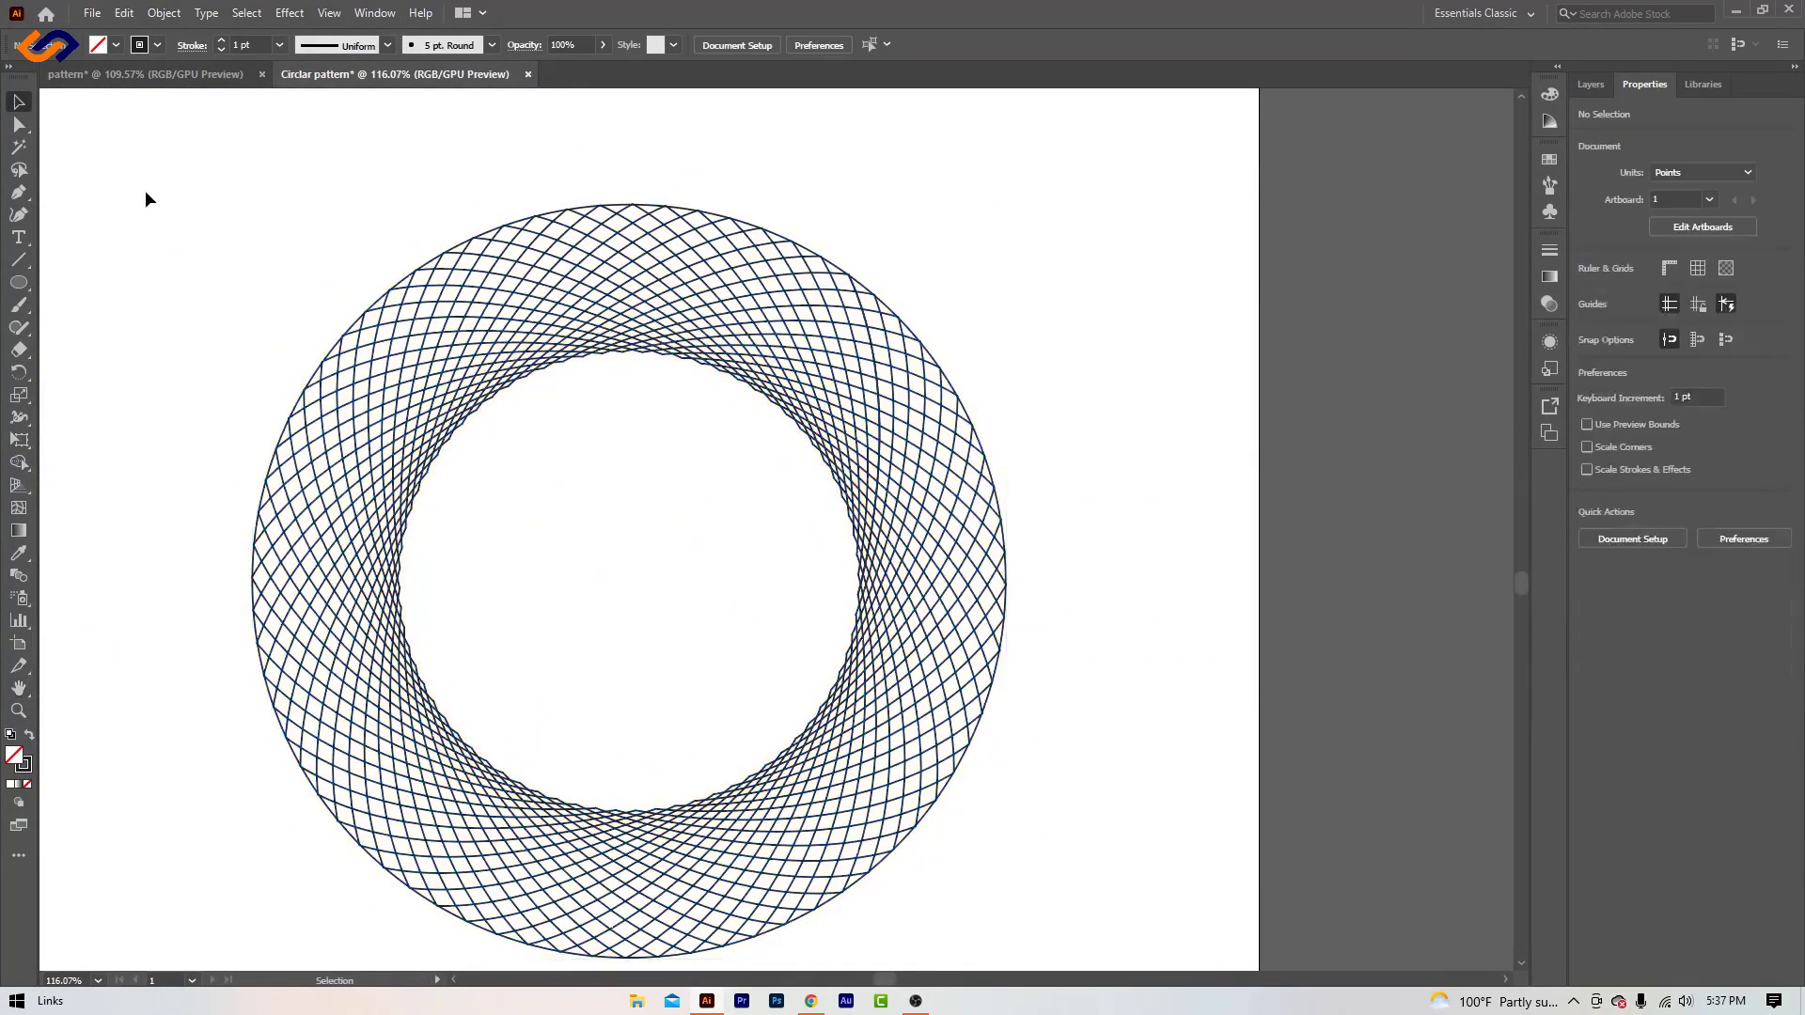
{"action": "left_click", "coordinate": [350, 325]}
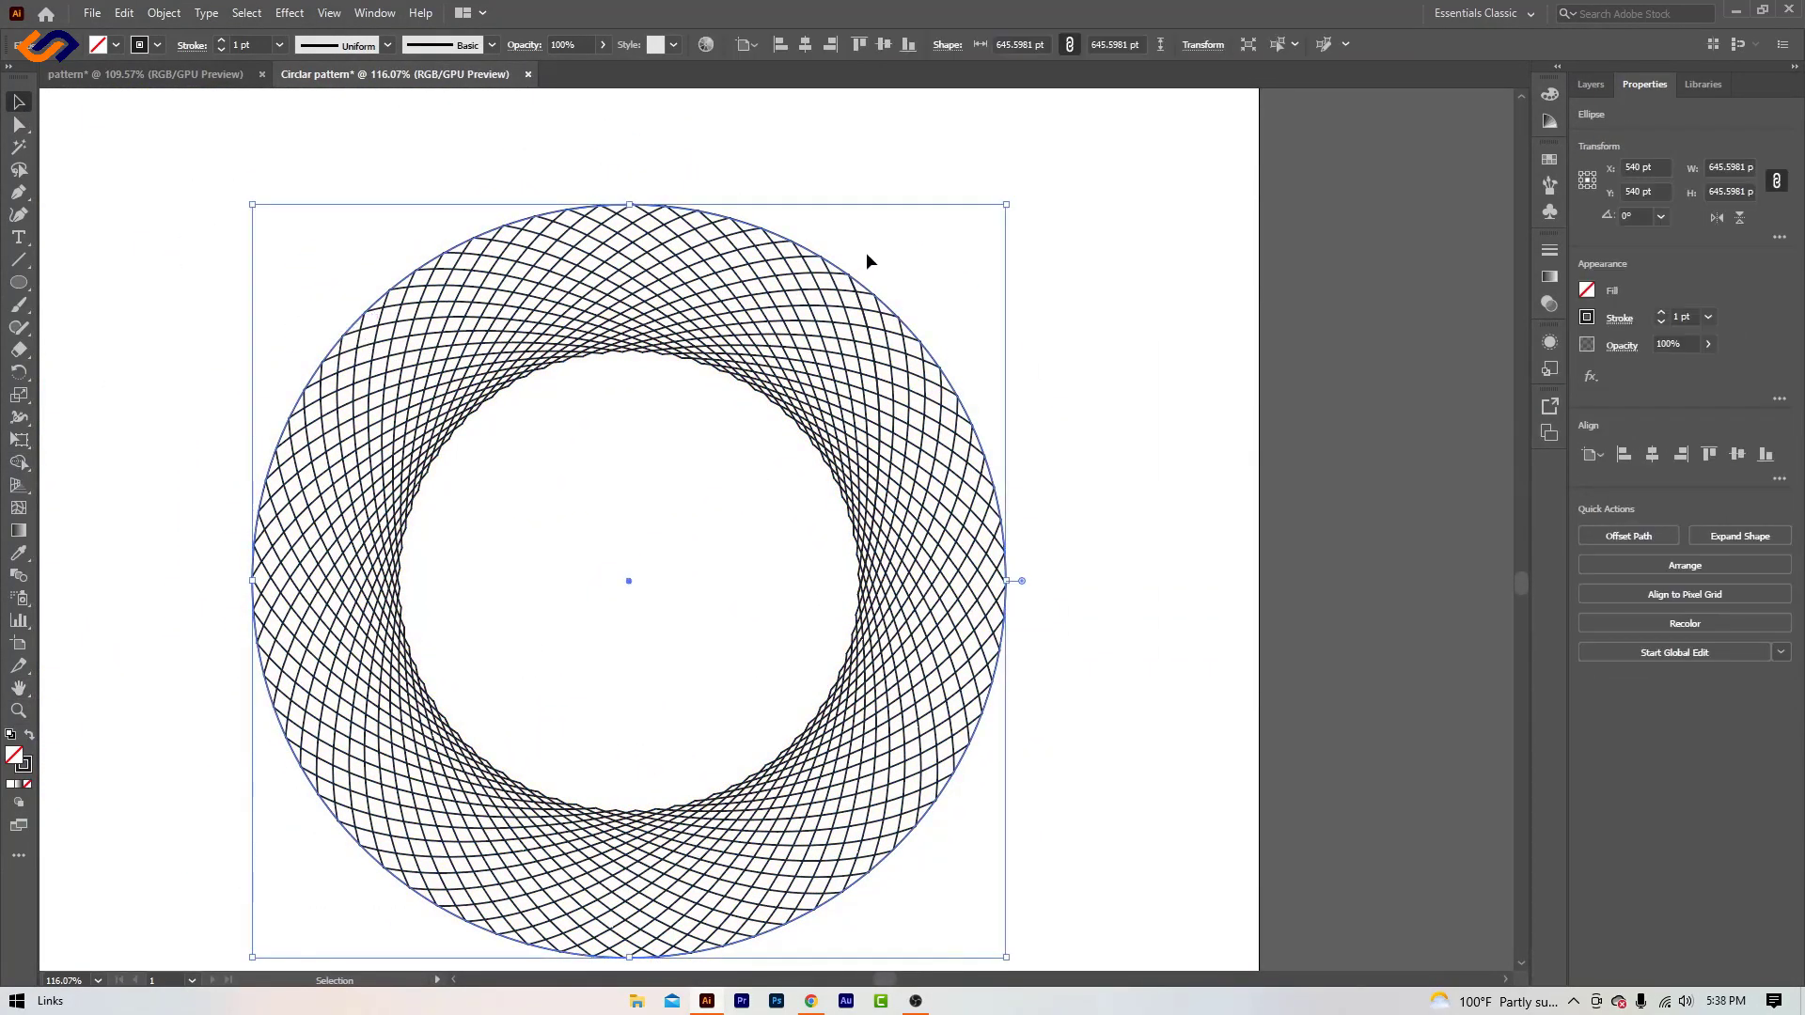
{"action": "key", "text": "Delete"}
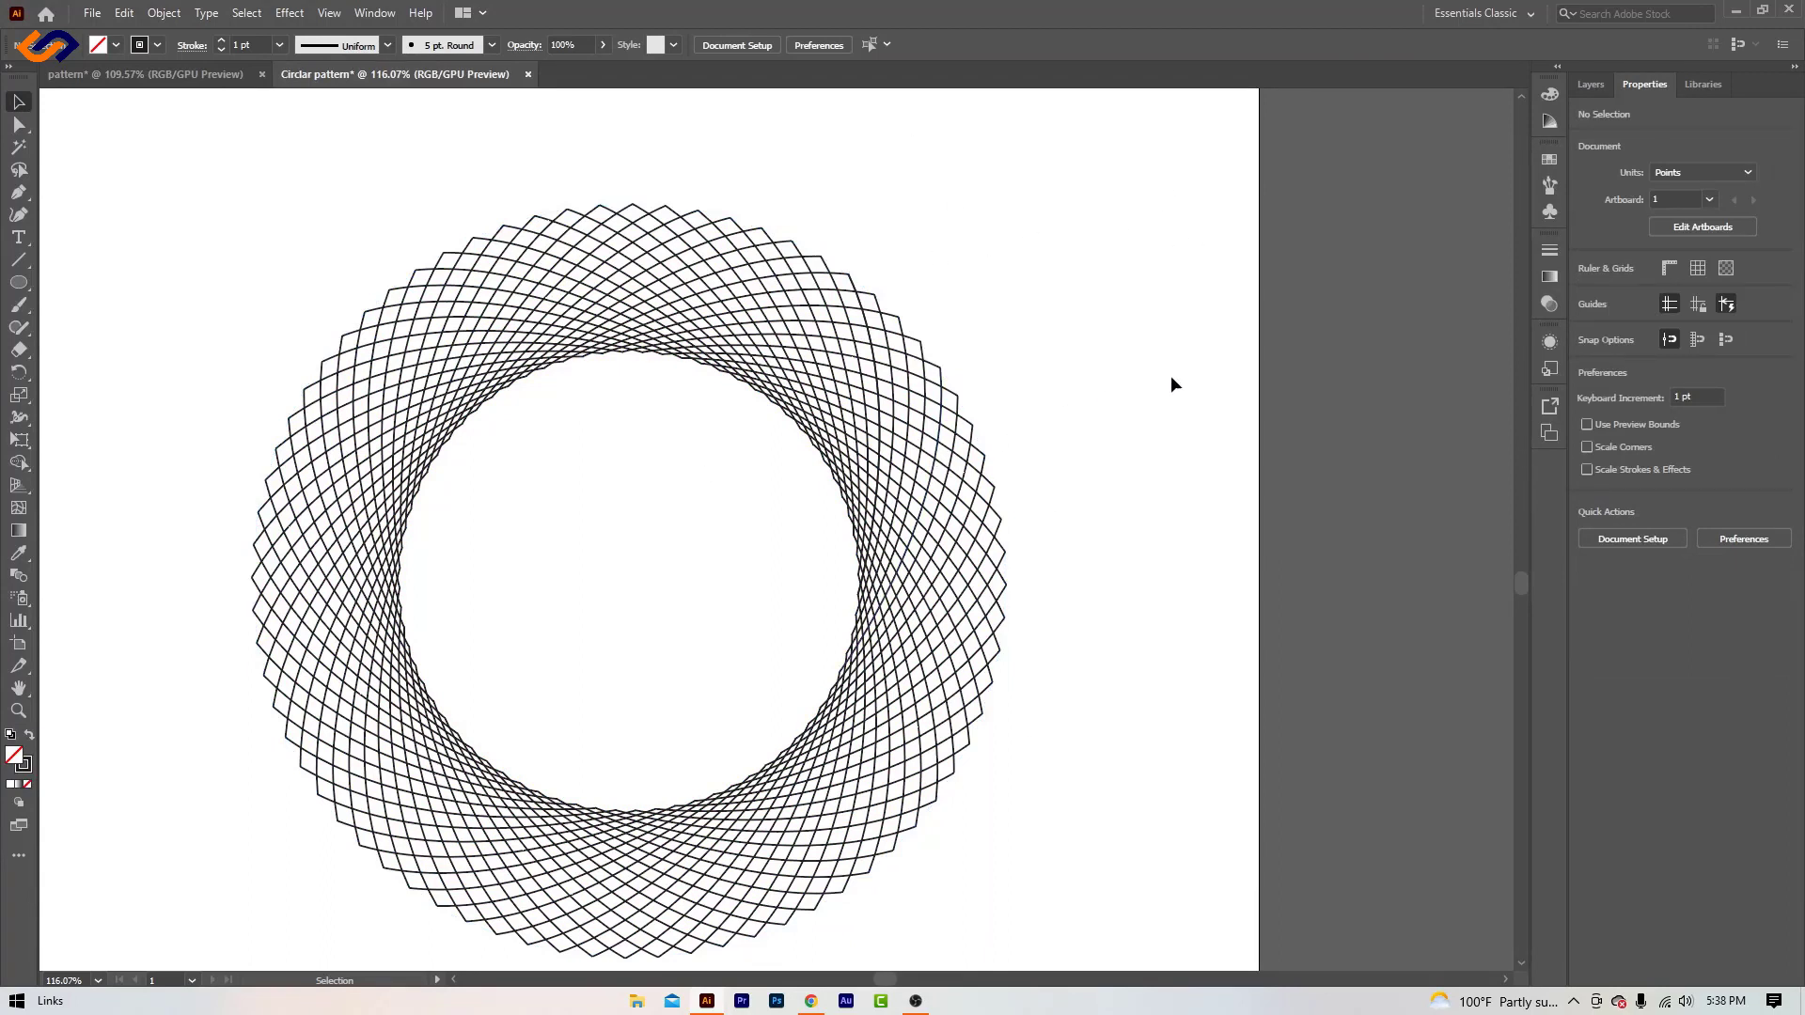
- Select all the paths of the trimmed circular pattern and group them
{"action": "left_click_drag", "start_coordinate": [218, 156], "coordinate": [961, 950]}
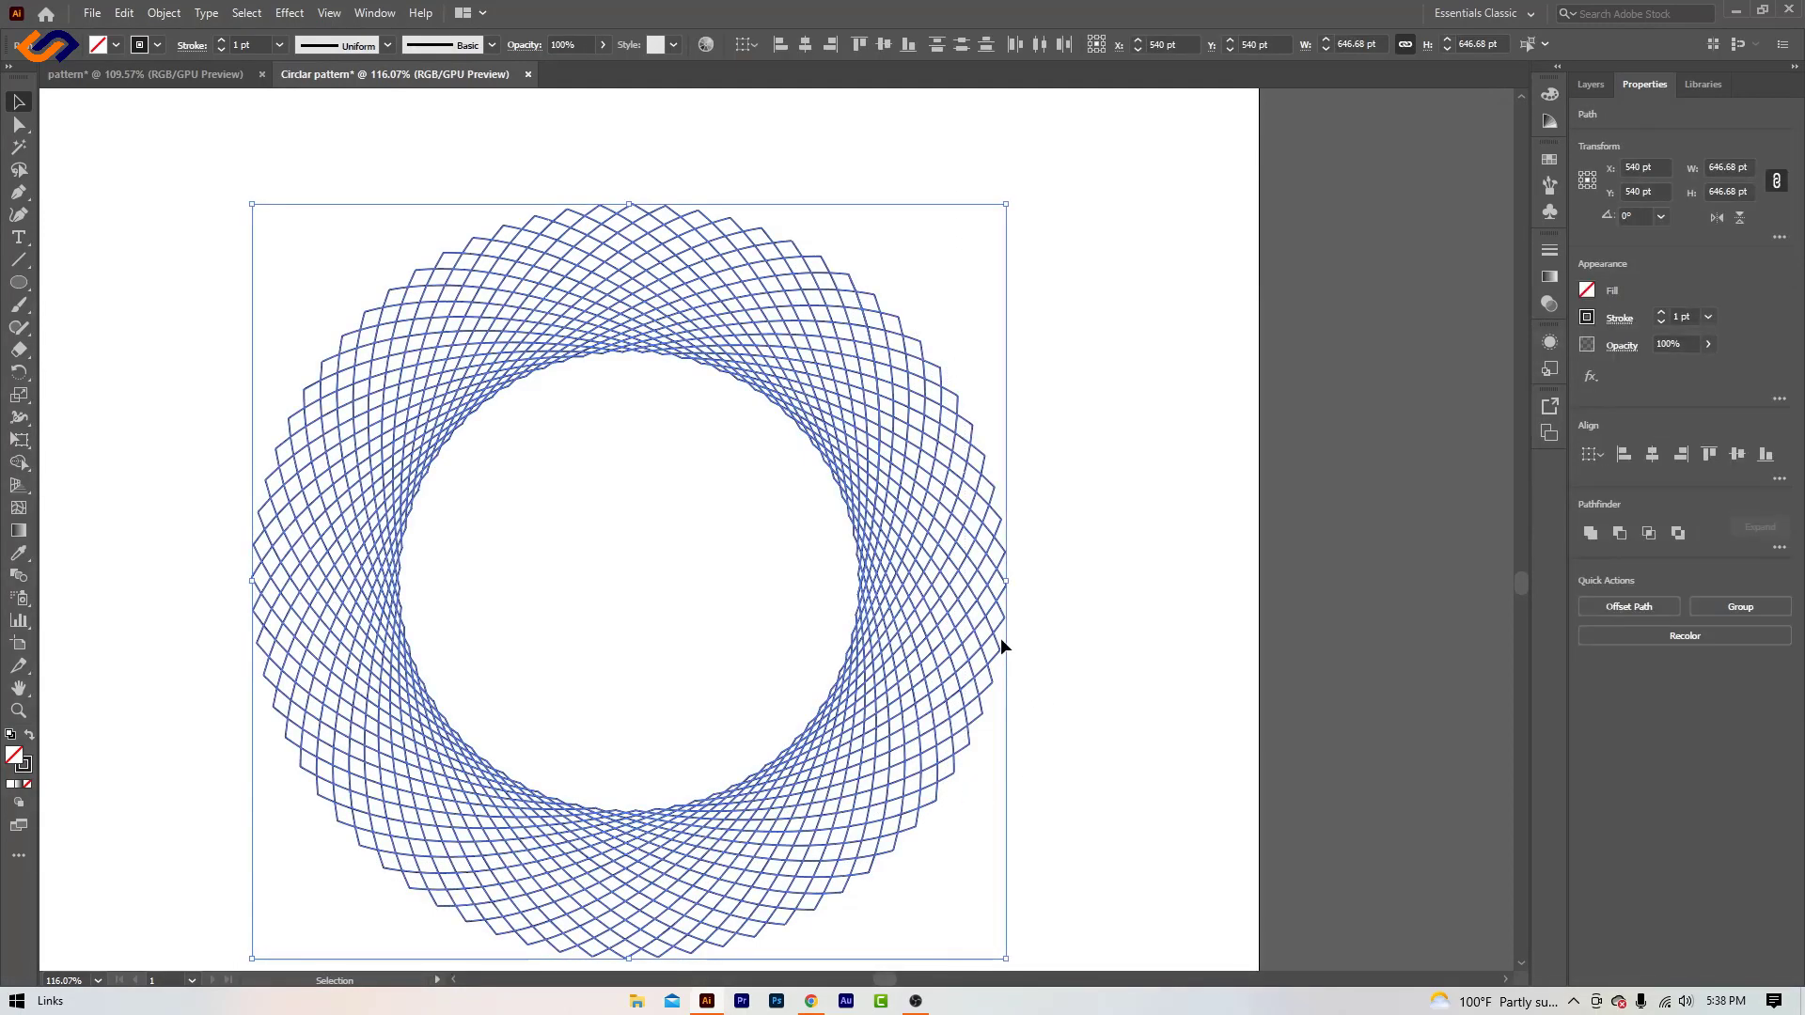
{"action": "left_click", "coordinate": [155, 74]}
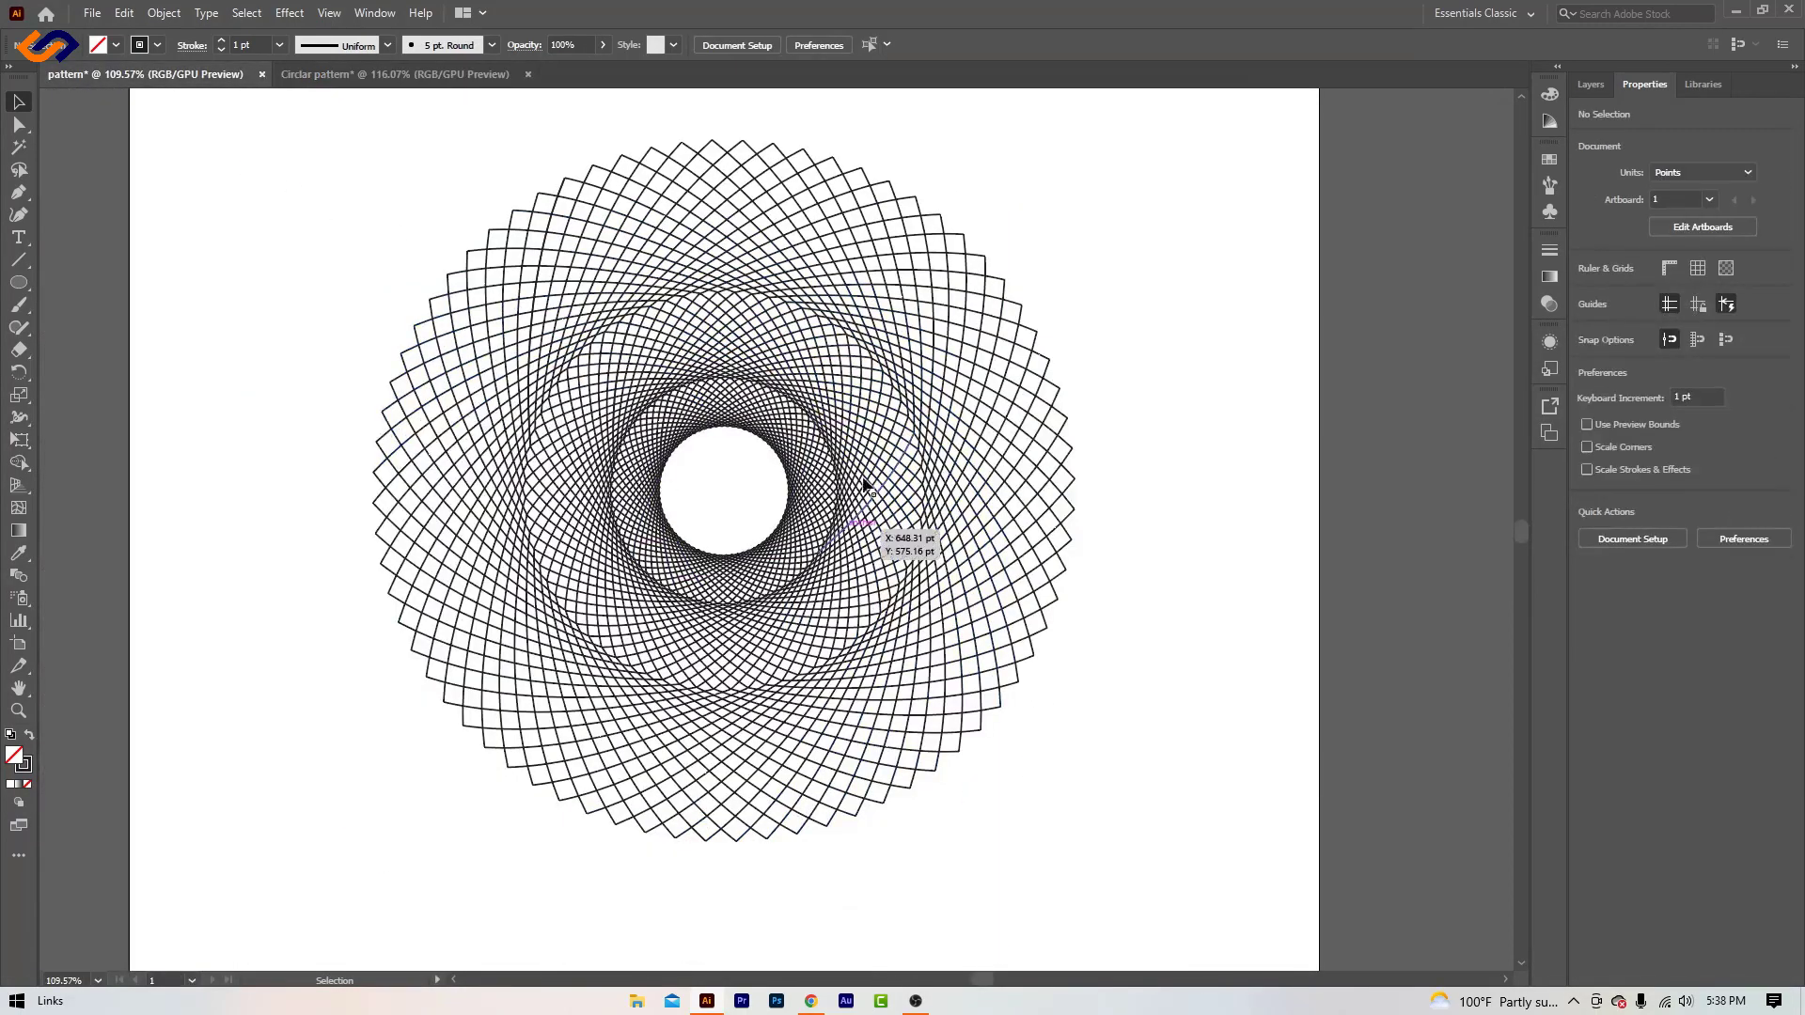
{"action": "left_click", "coordinate": [377, 78]}
{"action": "right_click", "coordinate": [647, 280]}
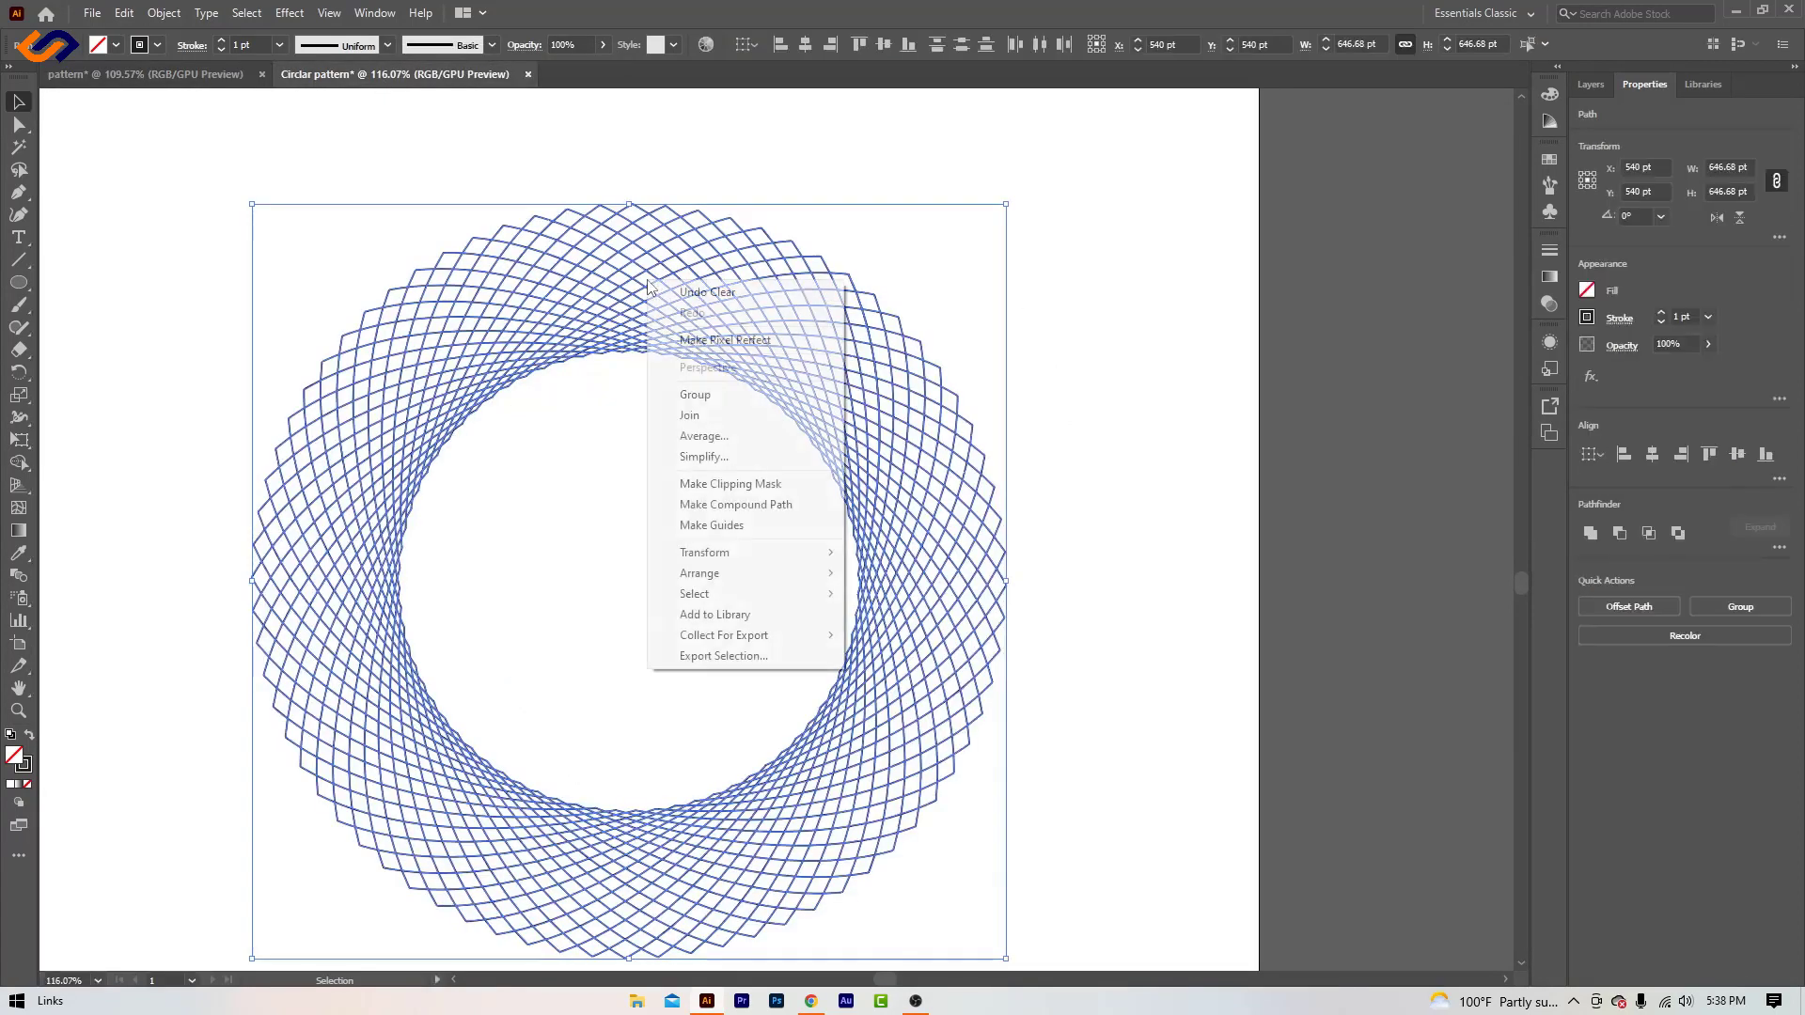
{"action": "left_click", "coordinate": [752, 397]}
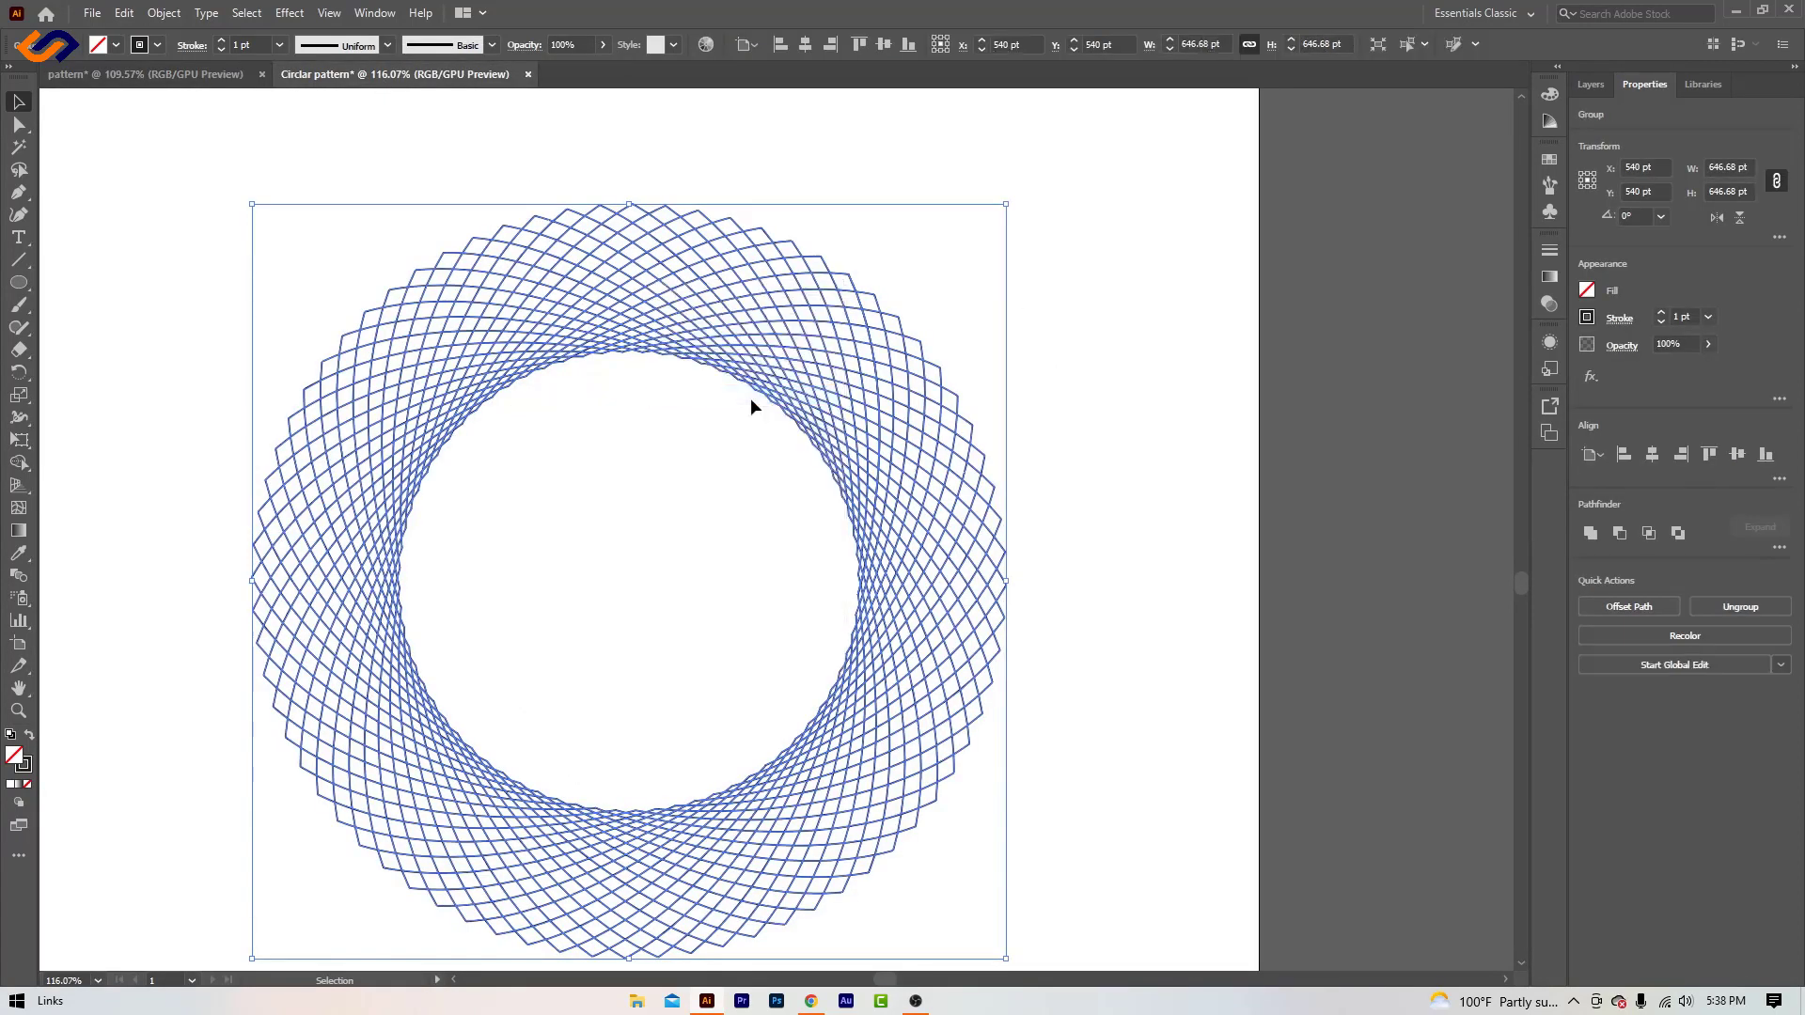
- Paste a copy of the grouped pattern directly in front and scale it proportionally about its centre to about 402 pt, inside the original's inner opening
{"action": "left_click", "coordinate": [123, 12]}
{"action": "left_click", "coordinate": [184, 104]}
{"action": "left_click", "coordinate": [123, 12]}
{"action": "left_click", "coordinate": [205, 144]}
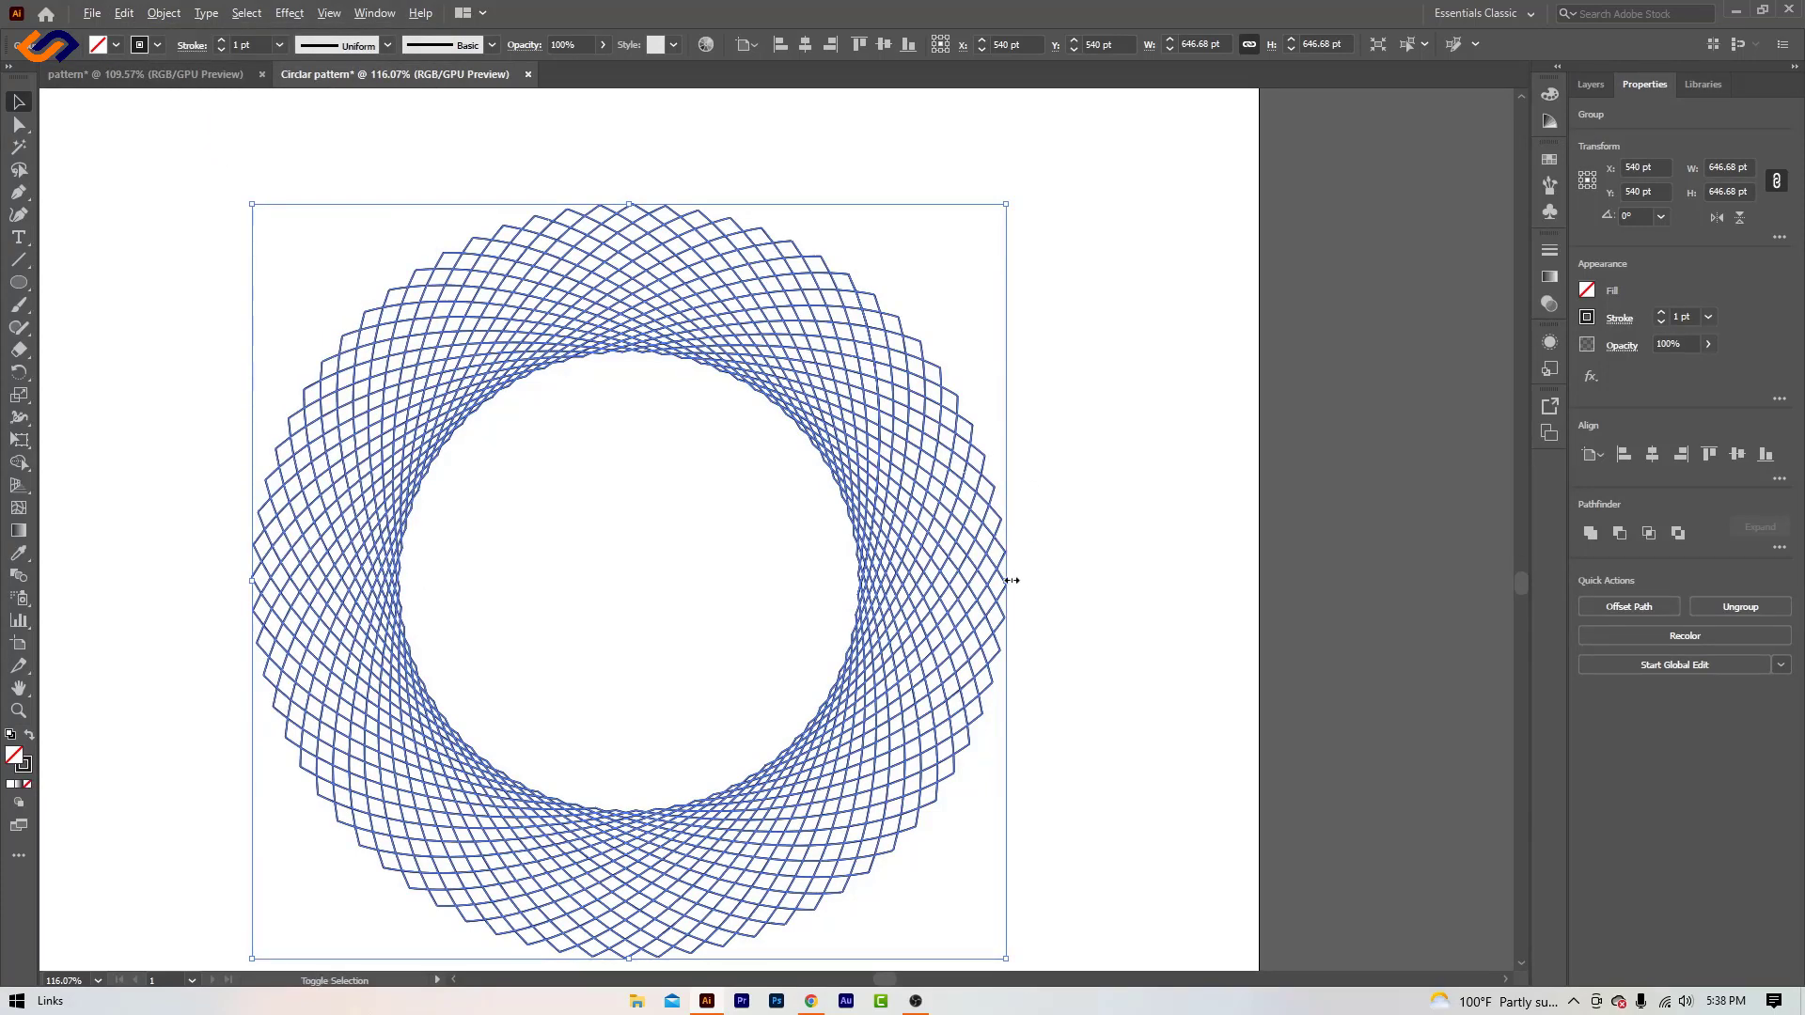
{"action": "left_click_drag", "start_coordinate": [1011, 580], "coordinate": [863, 650]}
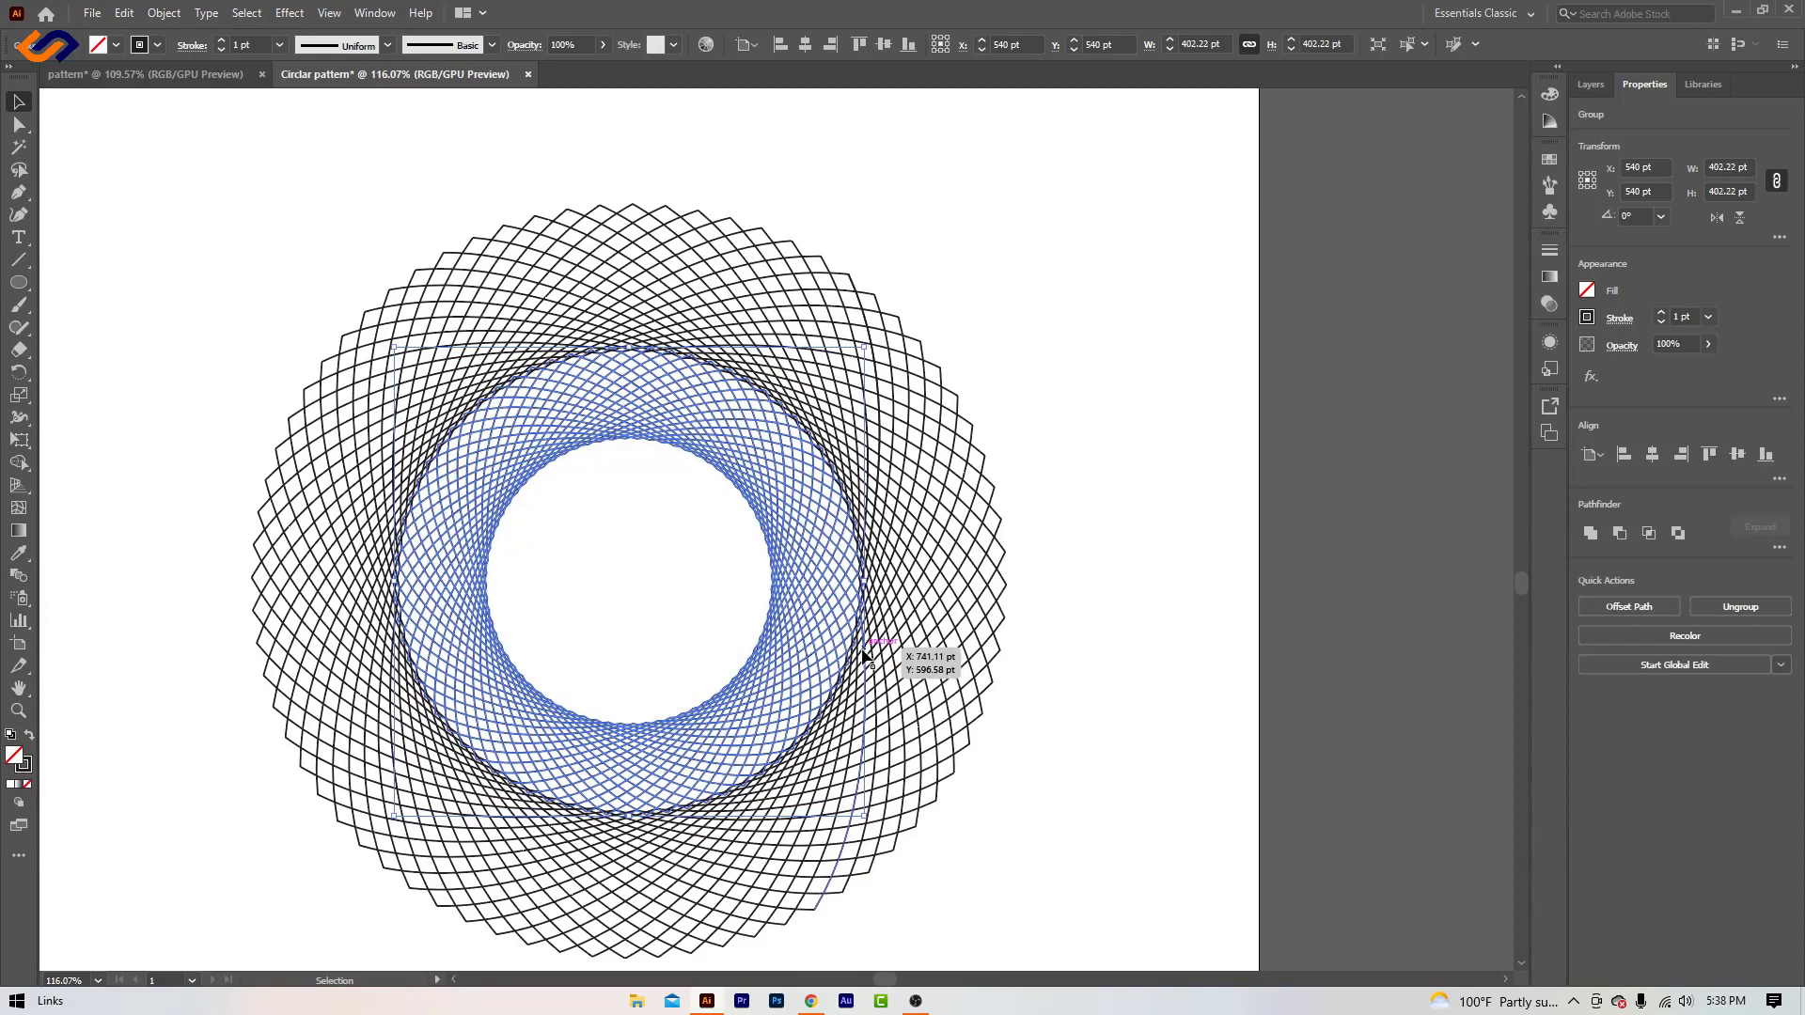
{"action": "left_click_drag", "start_coordinate": [865, 585], "coordinate": [867, 585]}
- Fine-tune the inner copy's size proportionally about its centre to about 395 pt so its edge meets the original's opening, and deselect it
{"action": "left_click", "coordinate": [18, 711]}
{"action": "left_click_drag", "start_coordinate": [722, 533], "coordinate": [850, 665]}
{"action": "left_click", "coordinate": [22, 104]}
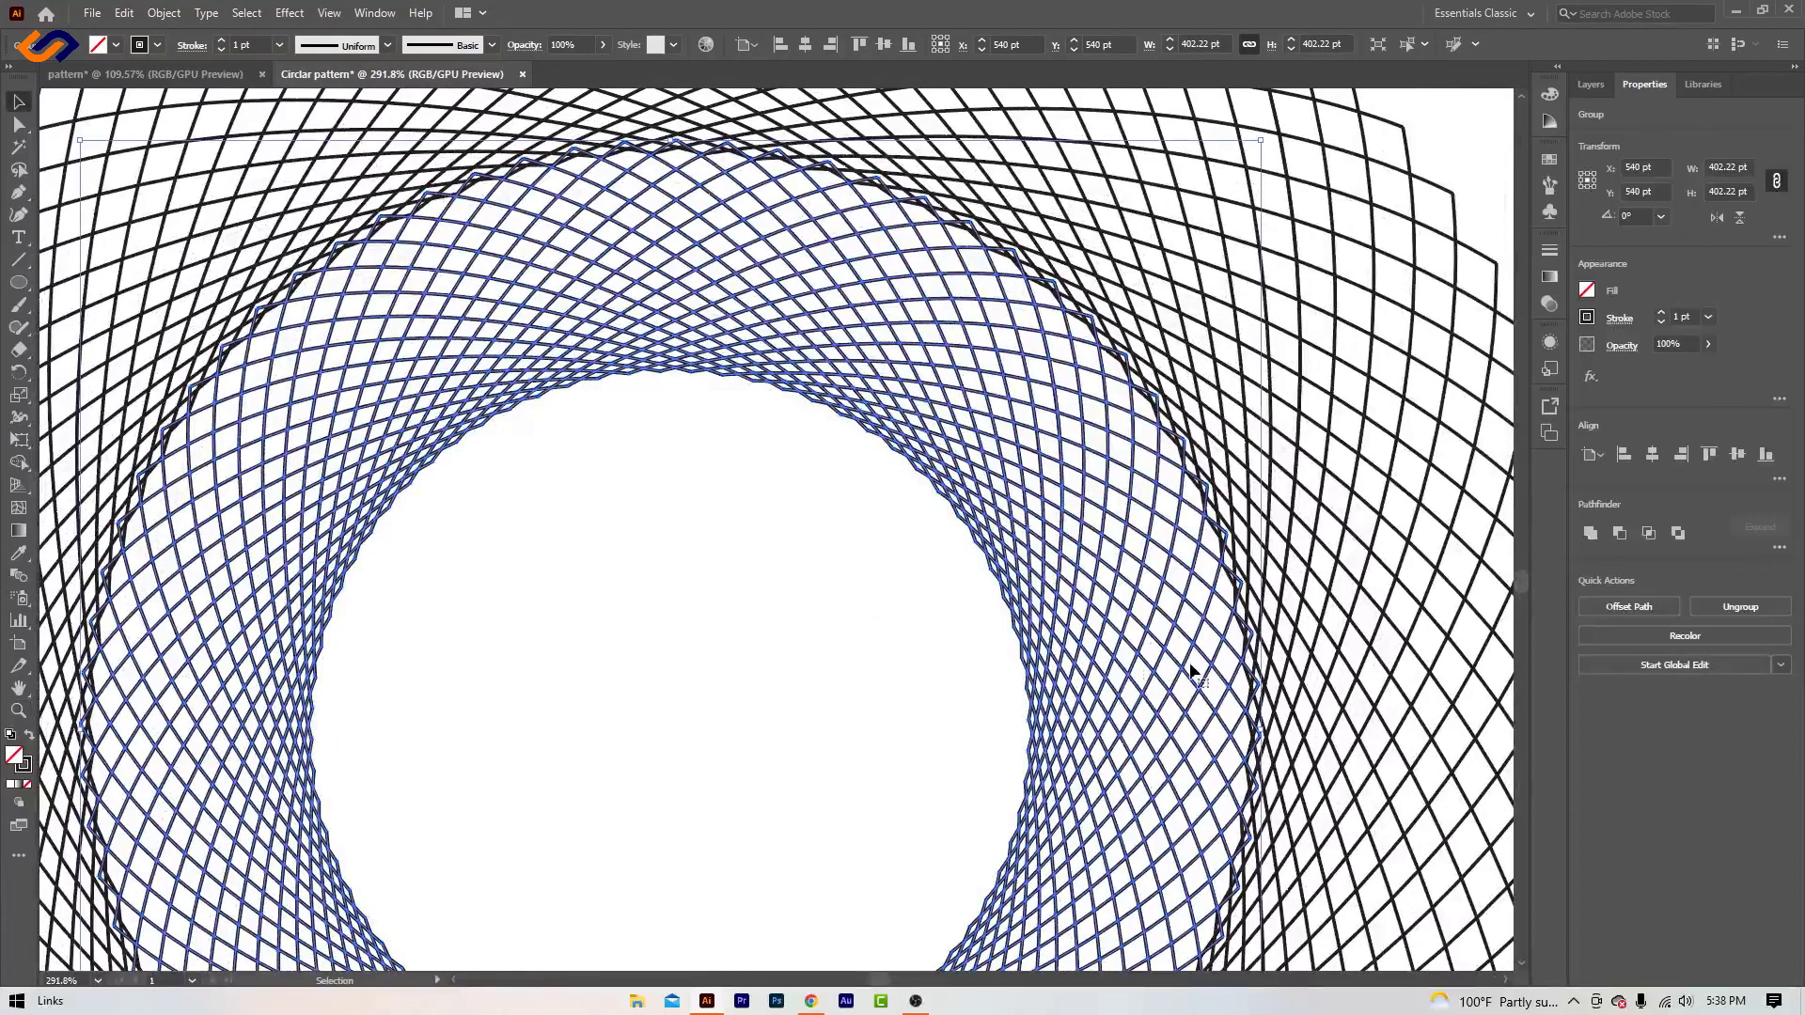
{"action": "left_click_drag", "start_coordinate": [1264, 732], "coordinate": [1253, 729]}
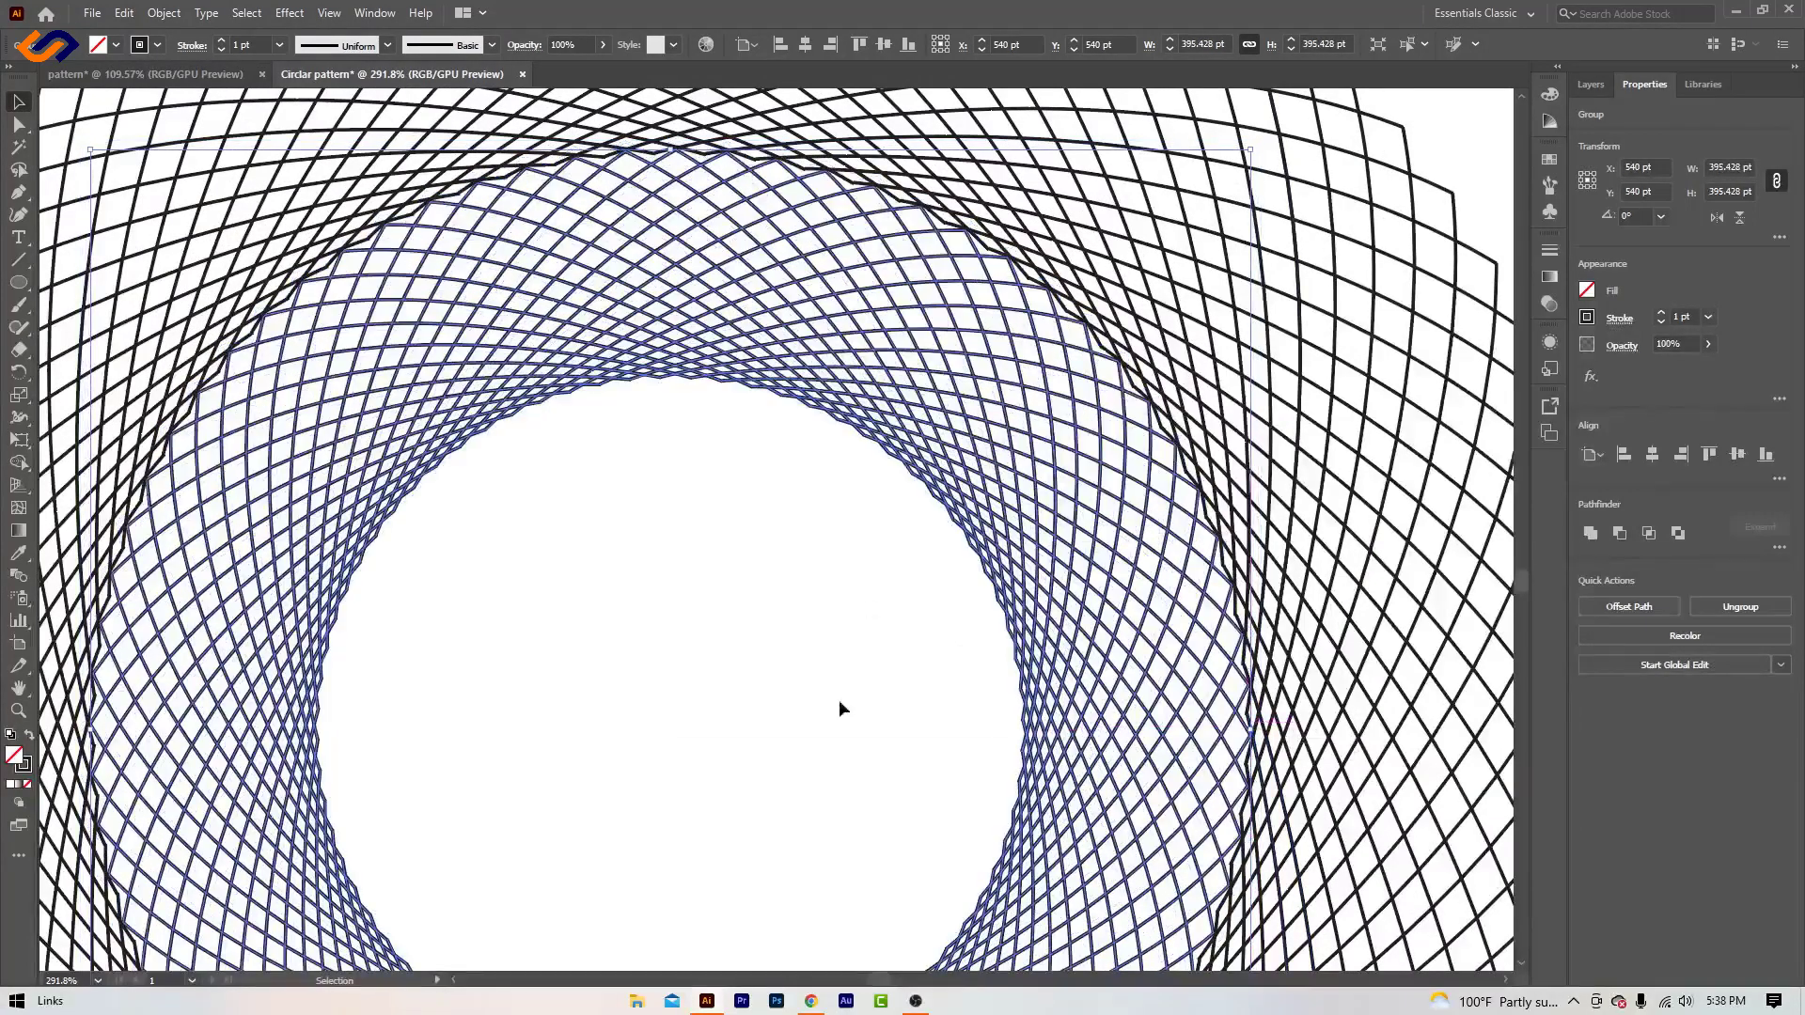
{"action": "scroll", "coordinate": [643, 673], "scroll_direction": "down", "scroll_amount": 4}
{"action": "left_click", "coordinate": [19, 712]}
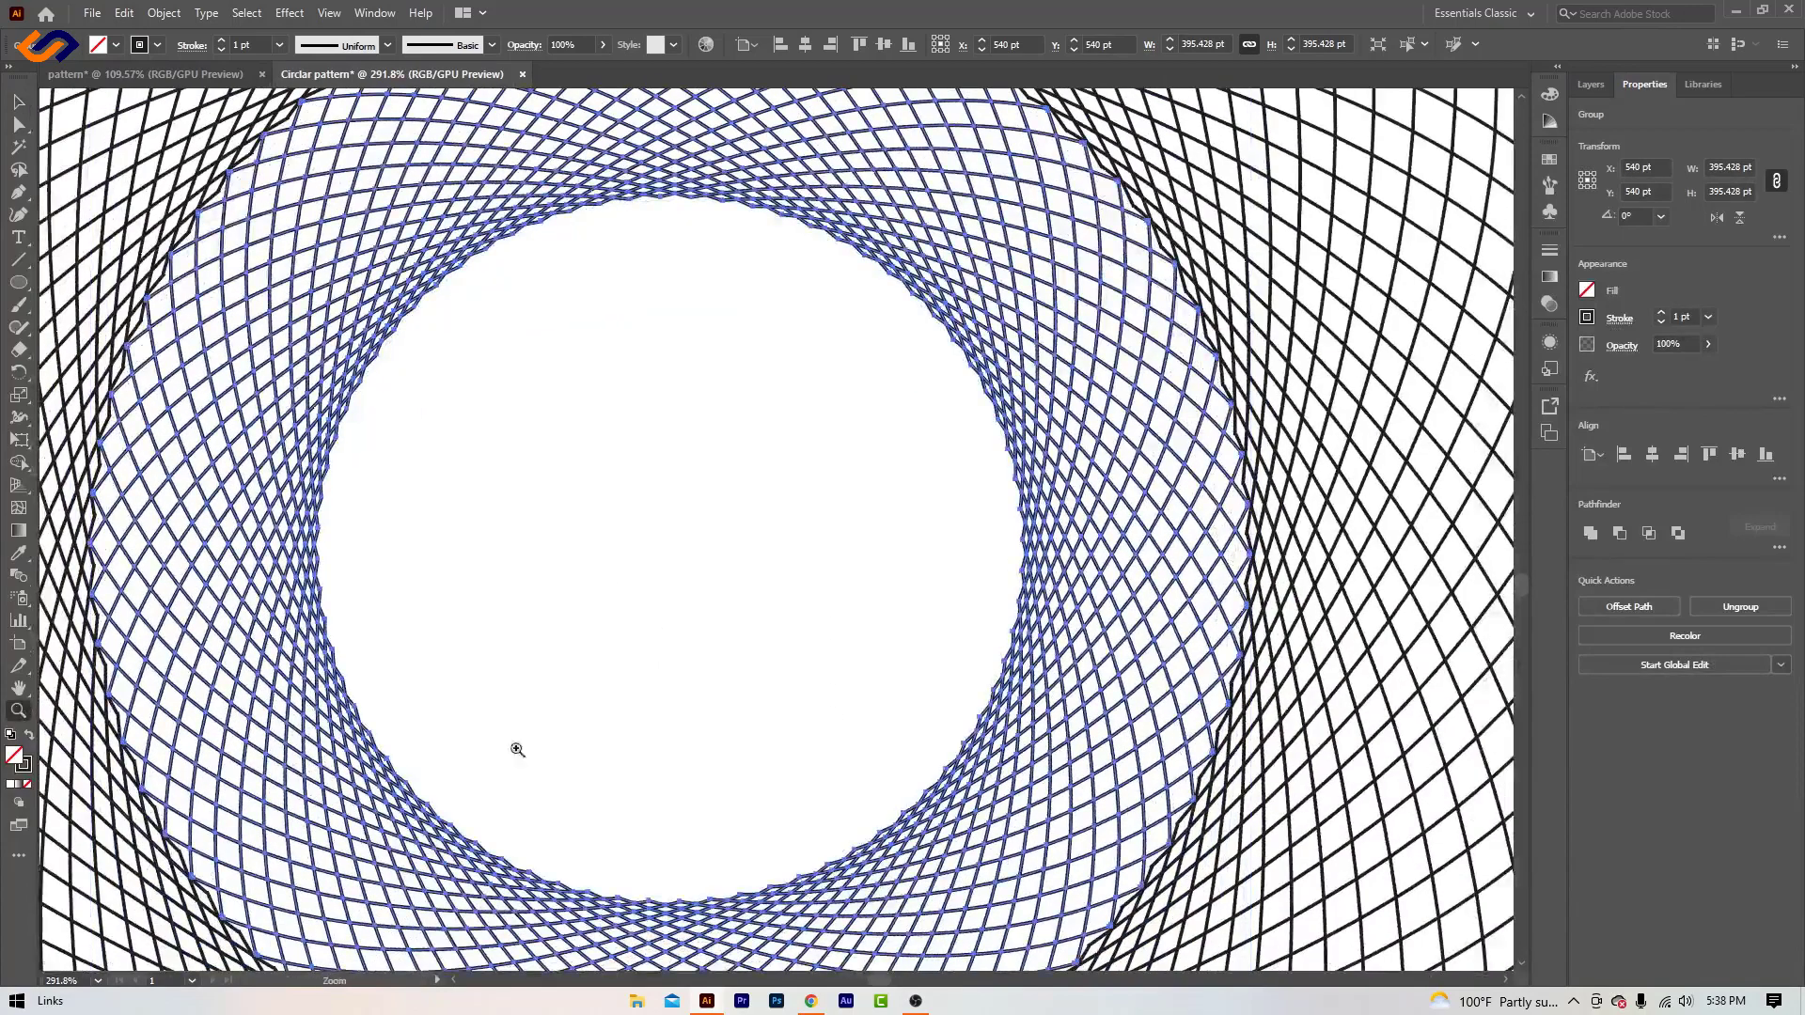
{"action": "left_click_drag", "start_coordinate": [818, 748], "coordinate": [855, 727]}
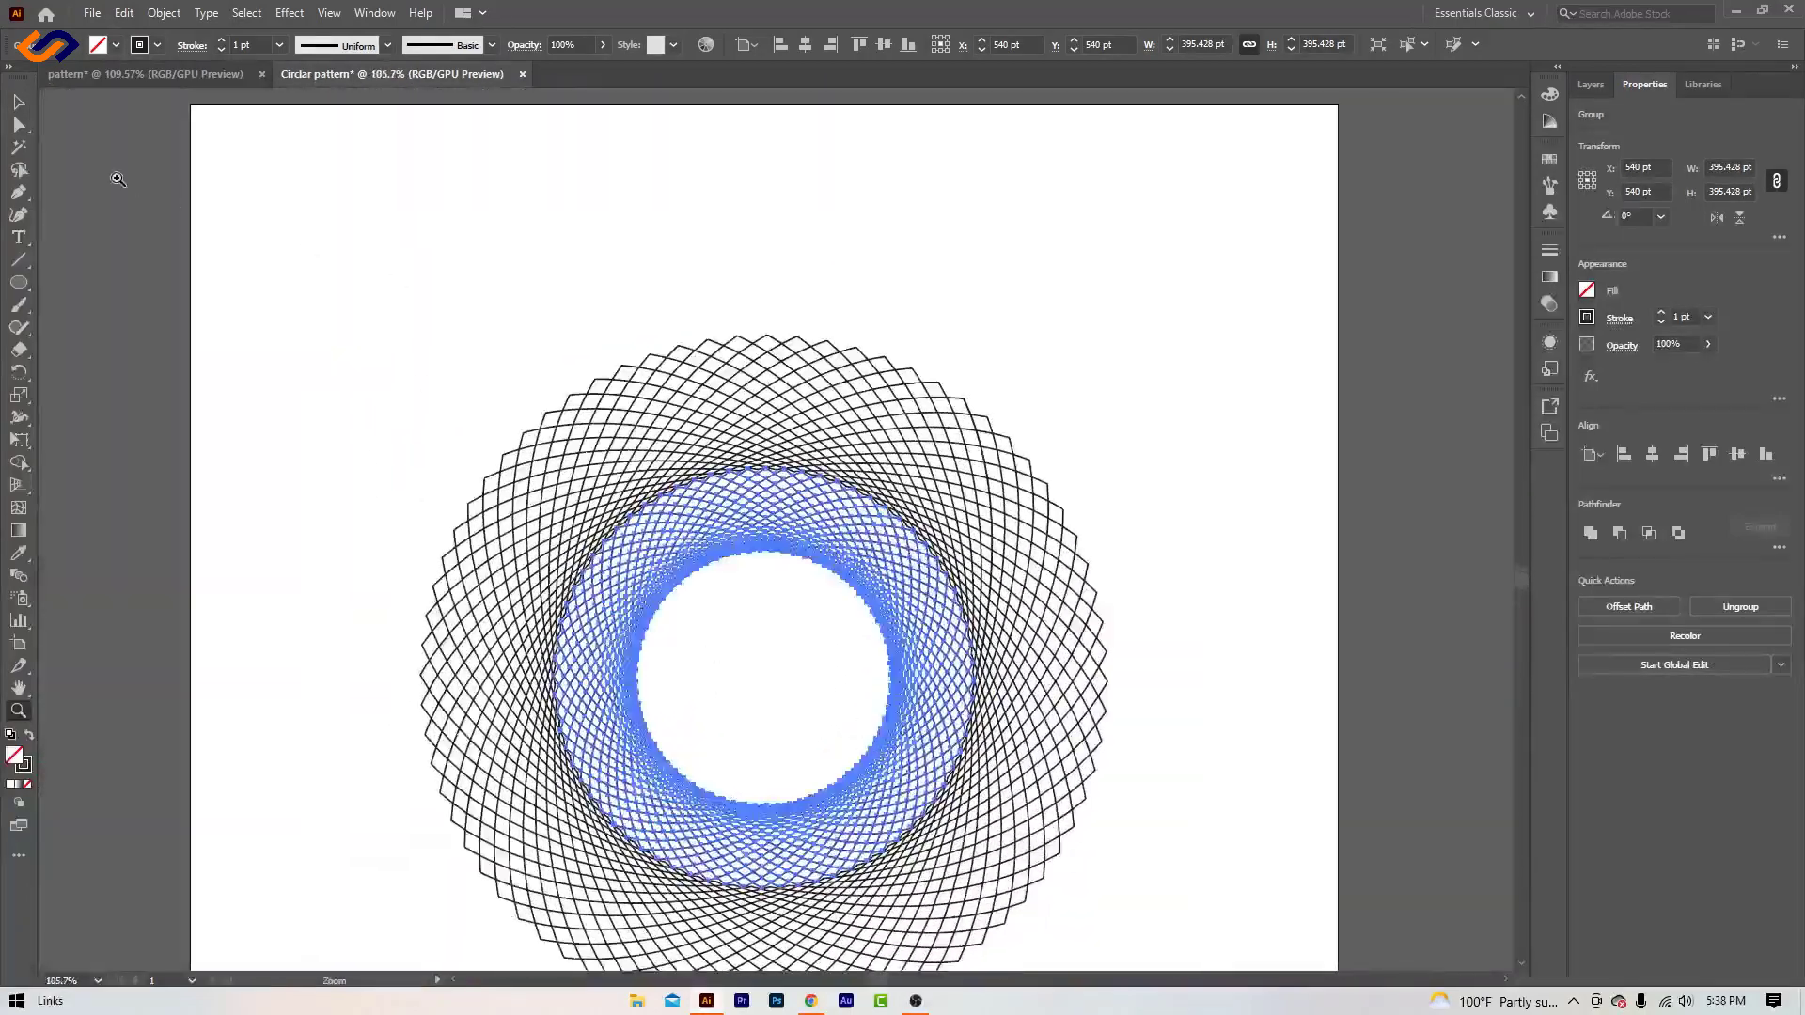
{"action": "left_click", "coordinate": [19, 100]}
{"action": "left_click", "coordinate": [524, 282]}
{"action": "scroll", "coordinate": [1224, 469], "scroll_direction": "down", "scroll_amount": 3}
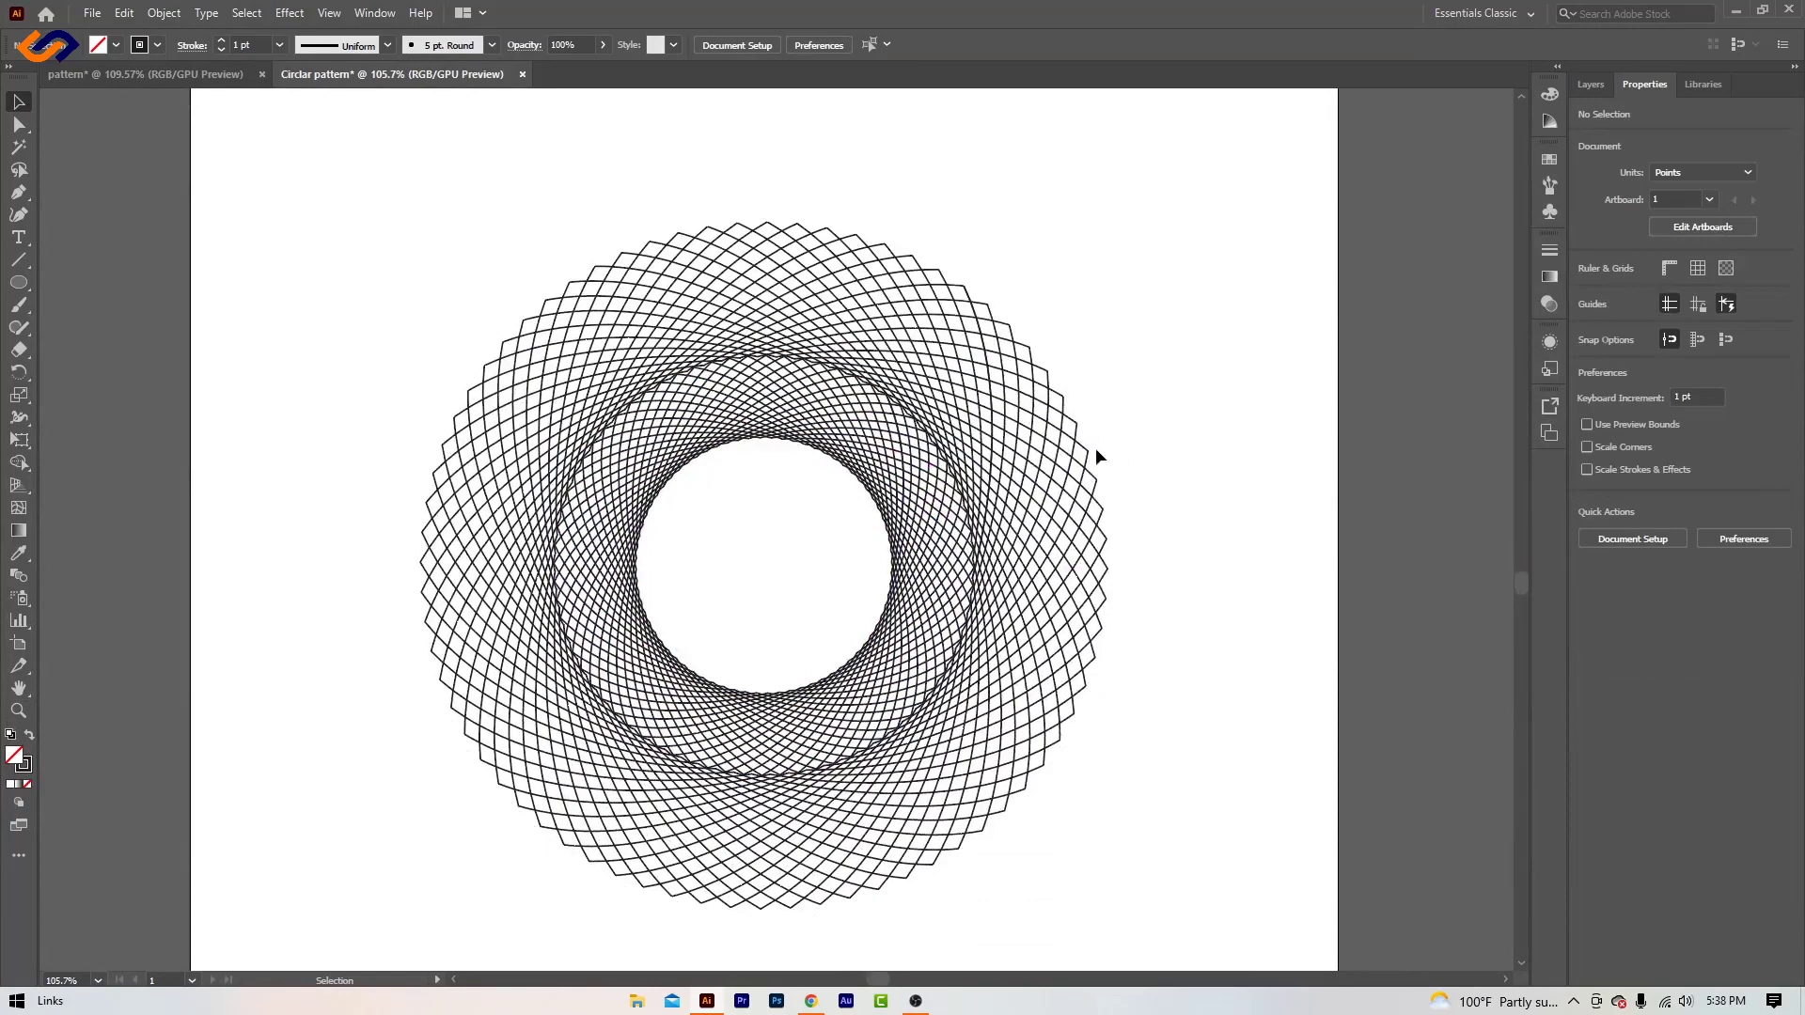